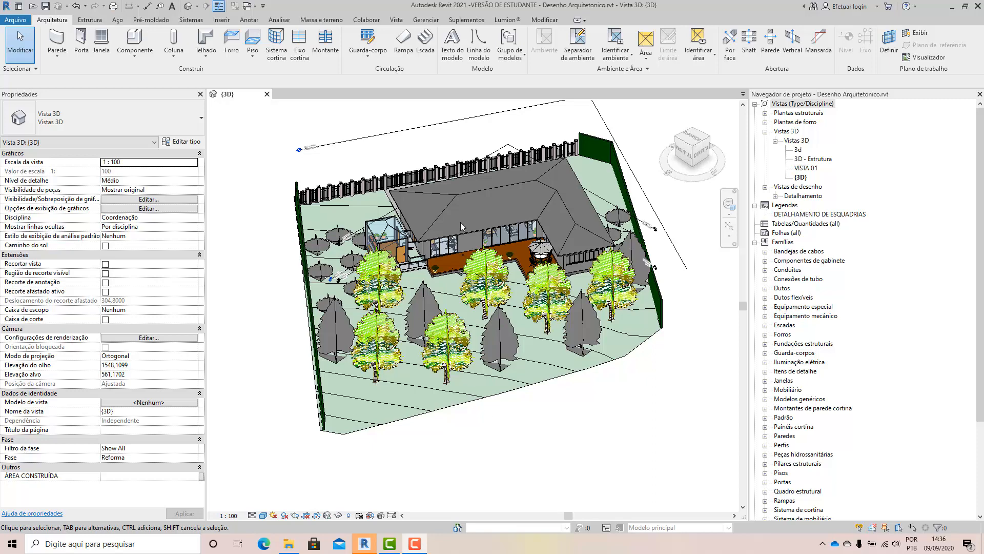
# Examine the house, its roof, fence and surrounding terrain from several angles in the 3D view.
pyautogui.scroll(1, 462, 220)
pyautogui.scroll(1, 503, 224)
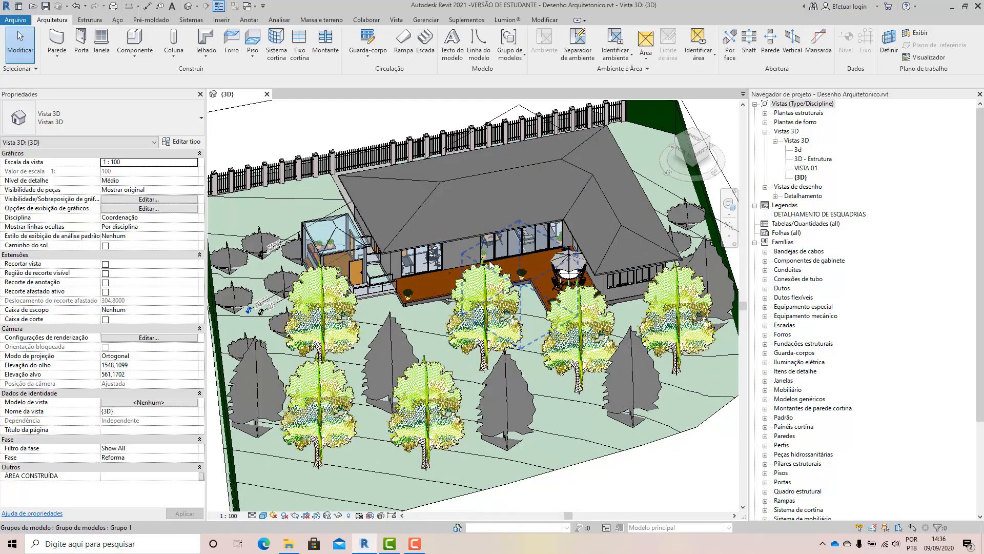
pyautogui.moveTo(478, 250); pyautogui.dragTo(494, 253, button='middle')
pyautogui.press('alt')
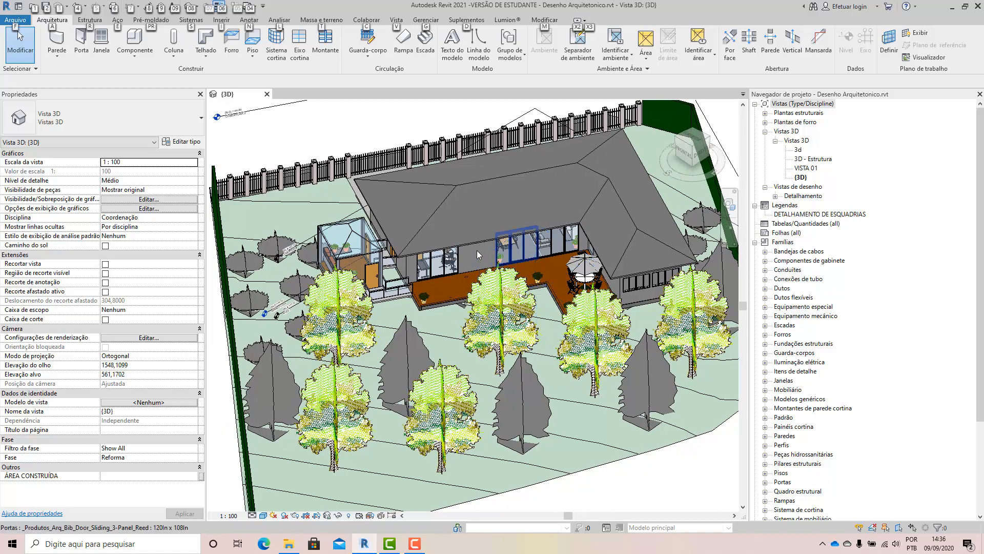
pyautogui.scroll(-1, 376, 281)
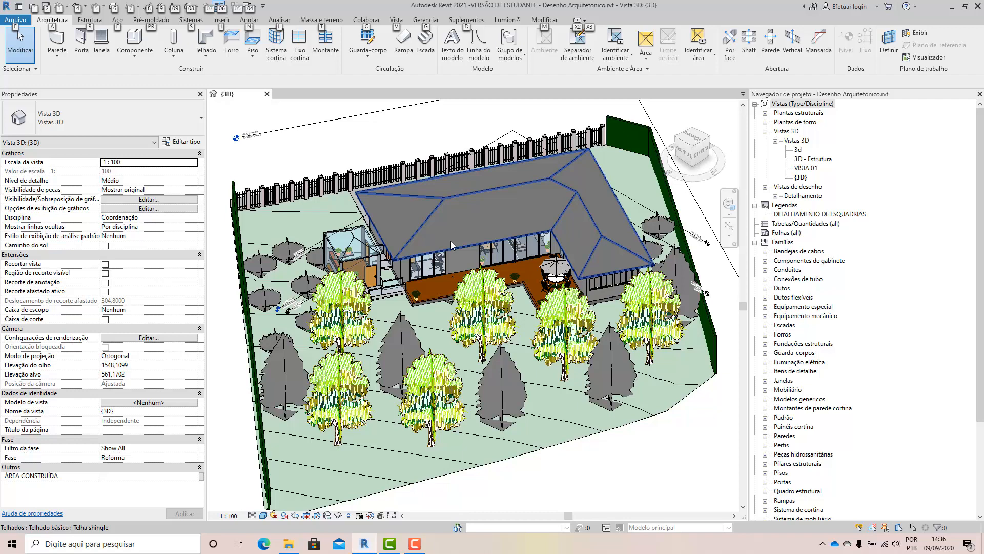
pyautogui.scroll(2, 460, 198)
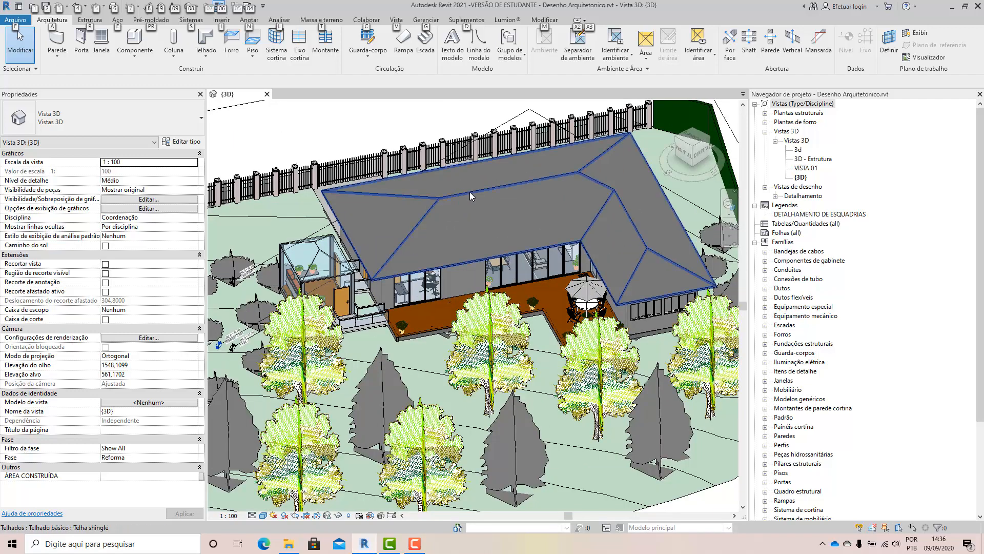
pyautogui.click(472, 203)
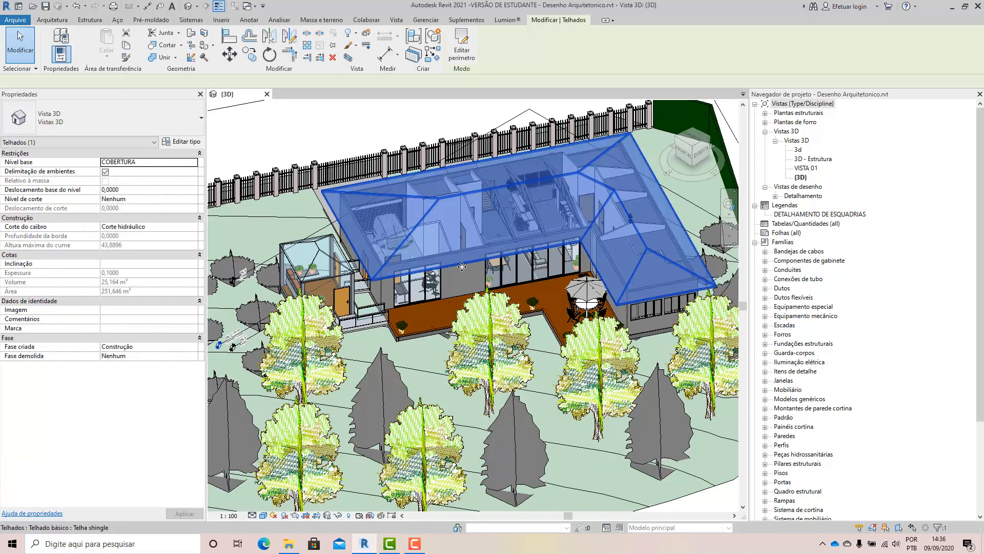
pyautogui.keyDown('shift'); pyautogui.moveTo(472, 314); pyautogui.dragTo(492, 308, button='middle'); pyautogui.keyUp('shift')
pyautogui.scroll(-1, 492, 304)
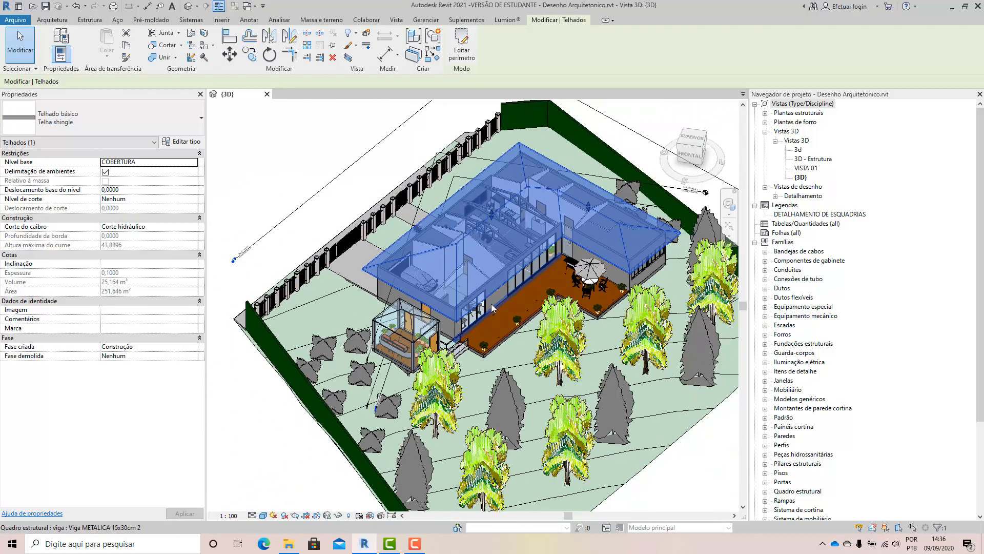
pyautogui.click(336, 146)
pyautogui.scroll(-1, 371, 303)
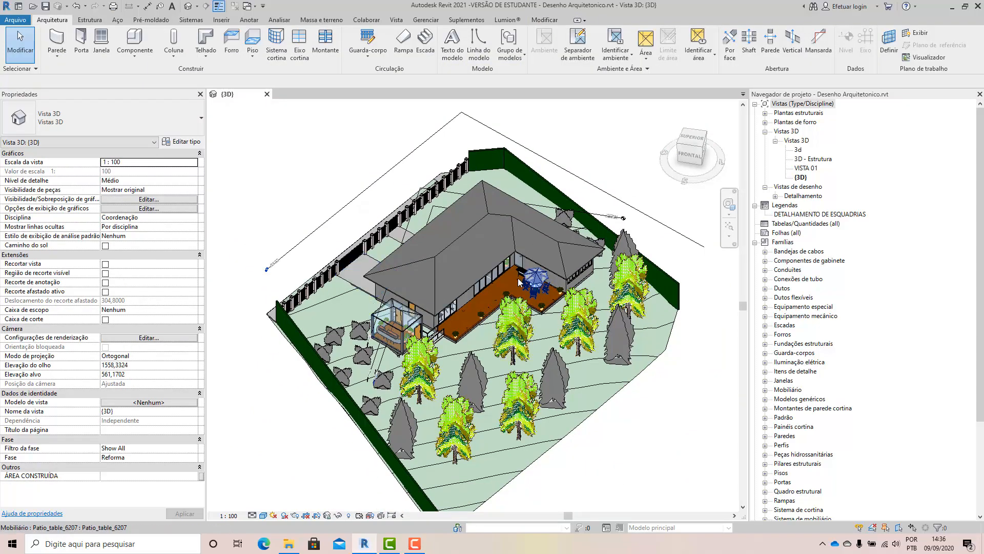
pyautogui.scroll(2, 511, 283)
pyautogui.keyDown('shift'); pyautogui.moveTo(511, 282); pyautogui.dragTo(426, 256, button='middle'); pyautogui.keyUp('shift')
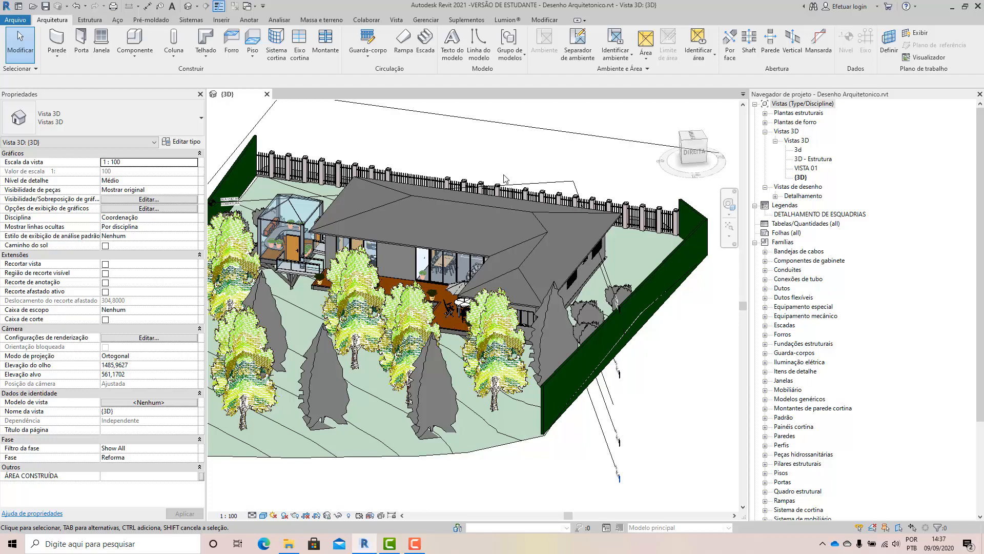
pyautogui.scroll(-1, 558, 213)
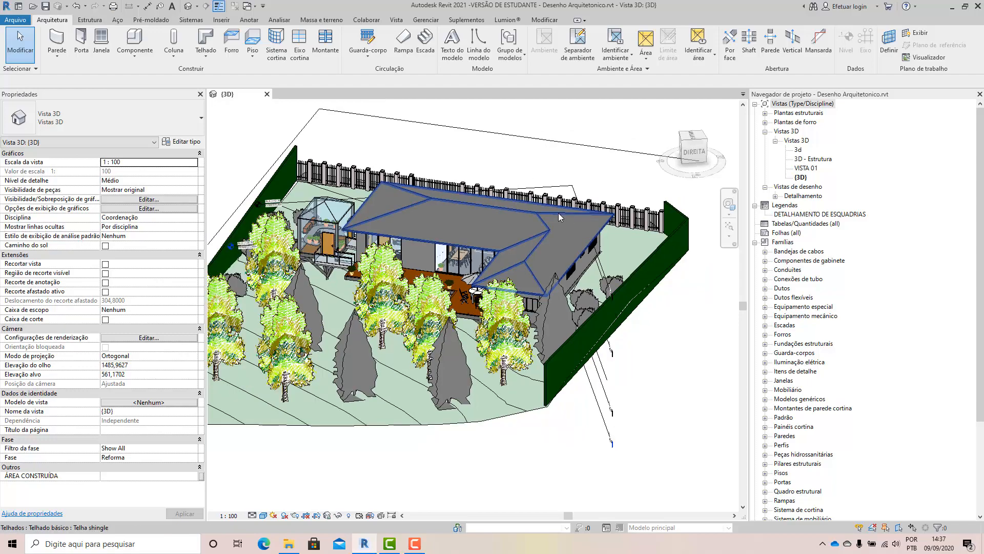
pyautogui.keyDown('shift'); pyautogui.moveTo(475, 198); pyautogui.dragTo(379, 188, button='middle'); pyautogui.keyUp('shift')
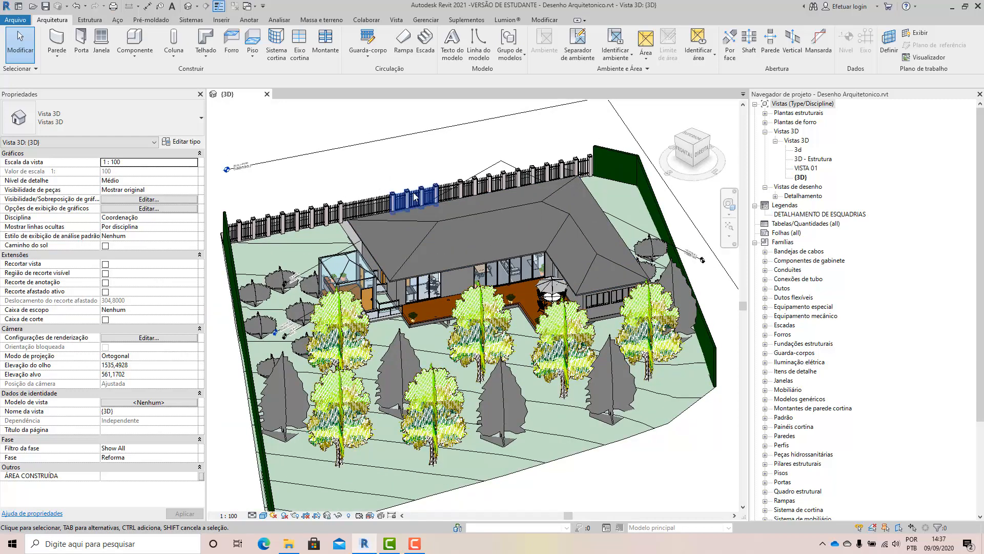
pyautogui.keyDown('shift'); pyautogui.moveTo(405, 203); pyautogui.dragTo(610, 203, button='middle'); pyautogui.keyUp('shift')
pyautogui.scroll(1, 610, 202)
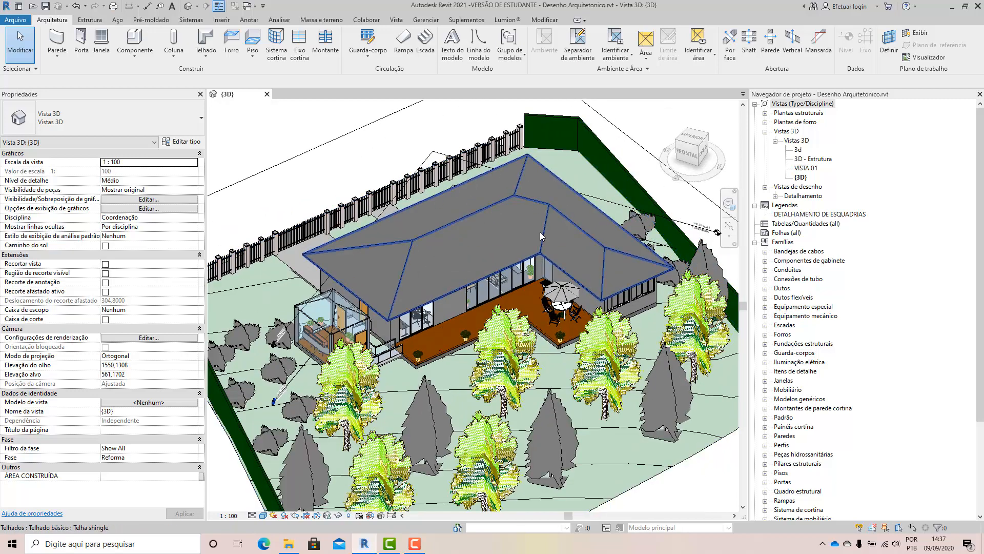
pyautogui.scroll(-1, 555, 247)
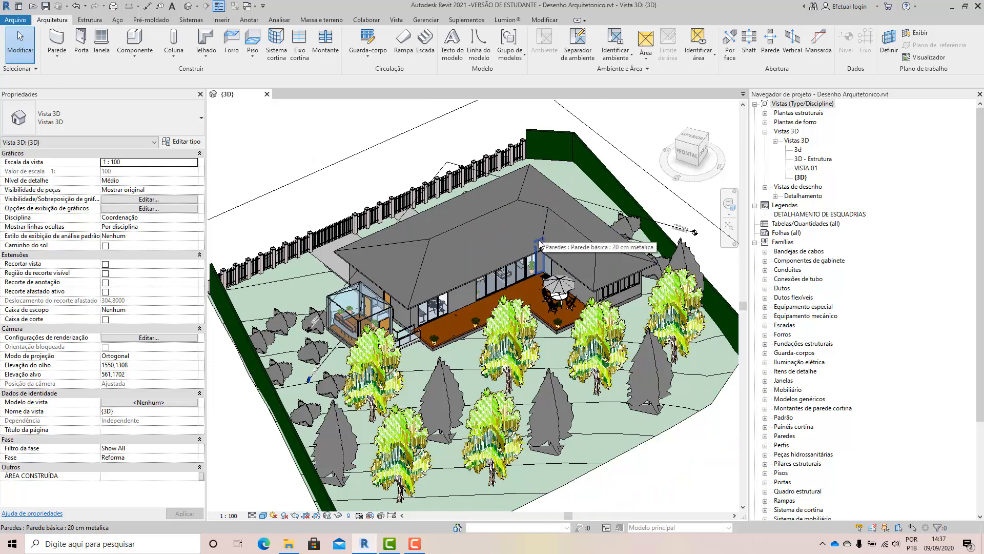
# Temporarily hide the house's shingle roof in the 3D view.
pyautogui.click(525, 214)
pyautogui.rightClick(525, 214)
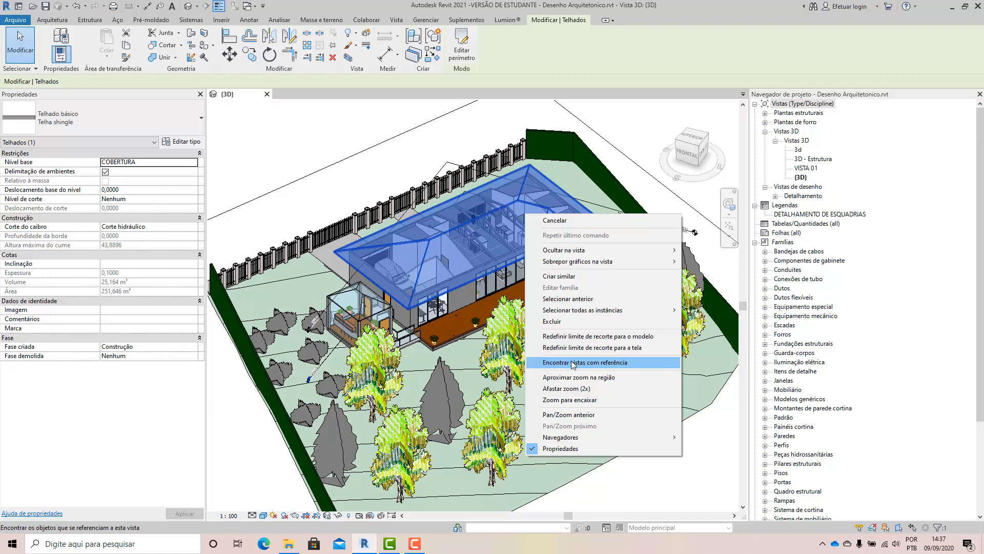
pyautogui.click(338, 515)
pyautogui.click(351, 490)
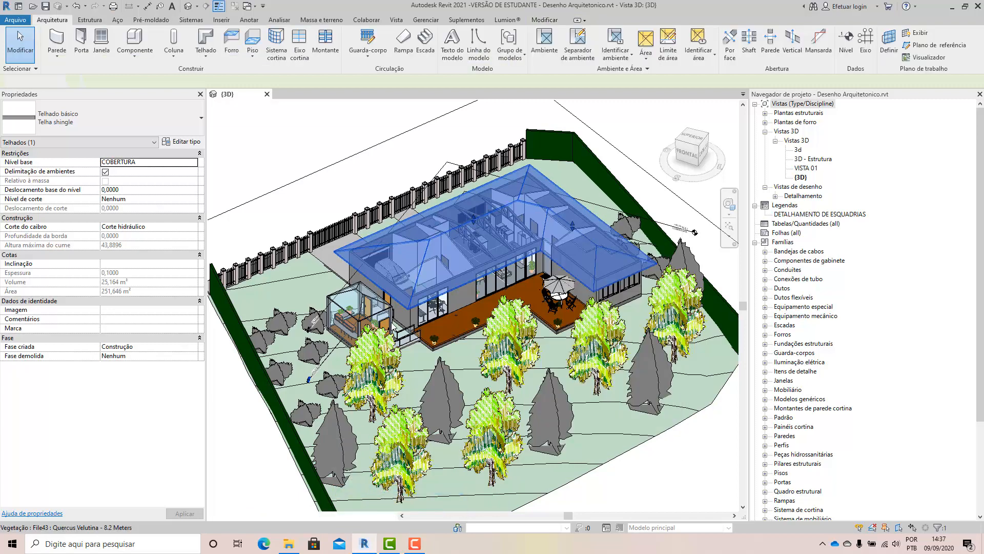
# Inspect the exposed roof trusses, interior rooms and the metal wall beside the glazed patio doors.
pyautogui.scroll(5, 451, 218)
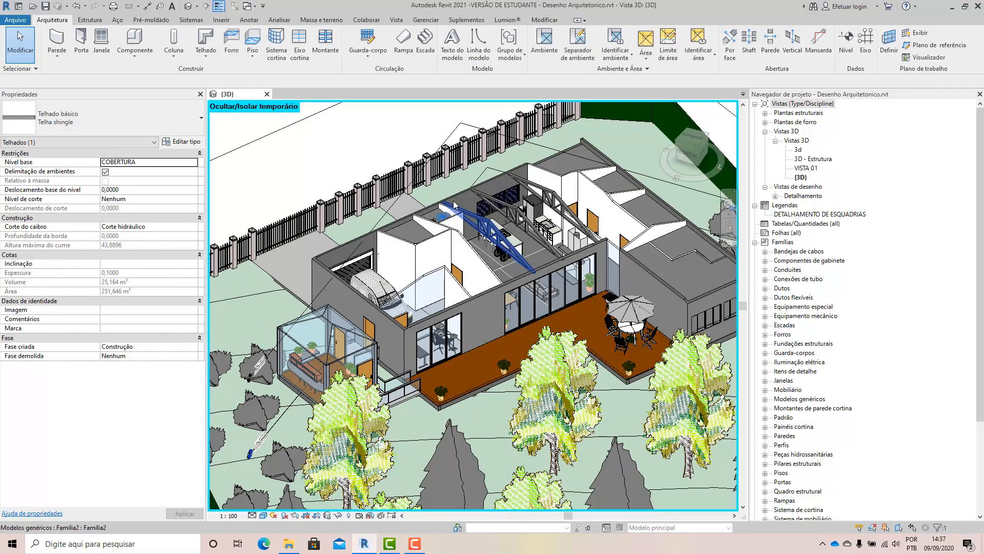
pyautogui.moveTo(536, 355); pyautogui.dragTo(430, 374, button='middle')
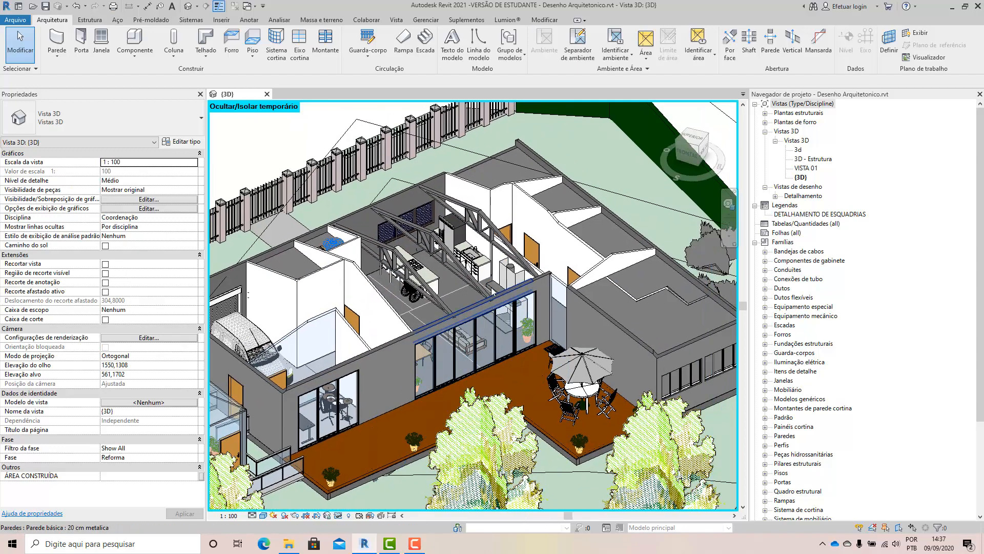
pyautogui.scroll(2, 489, 287)
pyautogui.scroll(3, 552, 272)
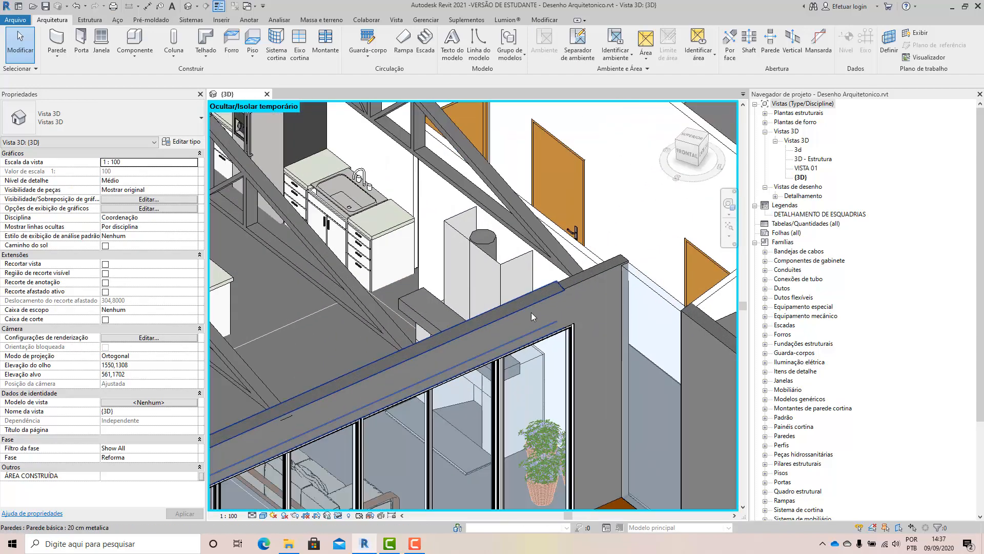
pyautogui.click(577, 285)
pyautogui.scroll(-4, 508, 308)
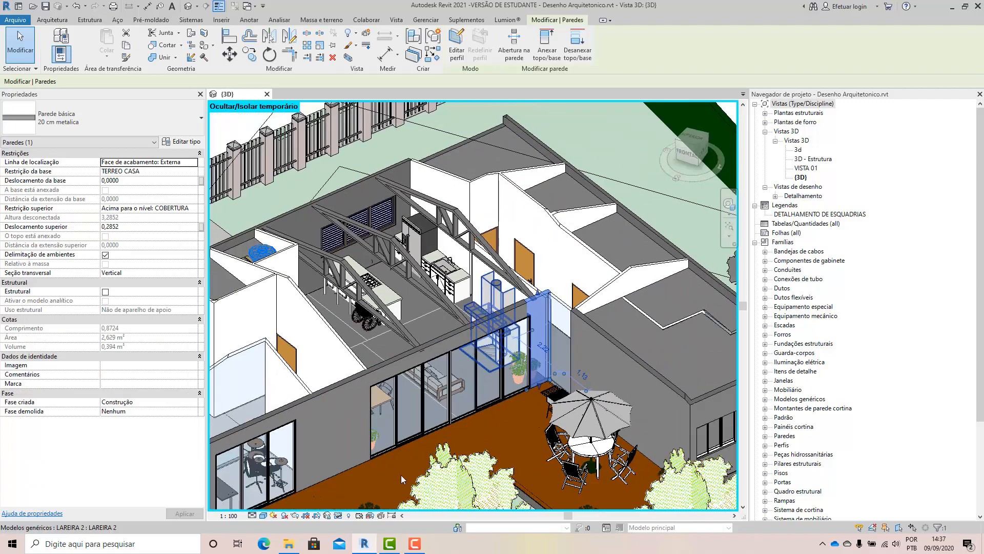
pyautogui.scroll(-2, 401, 475)
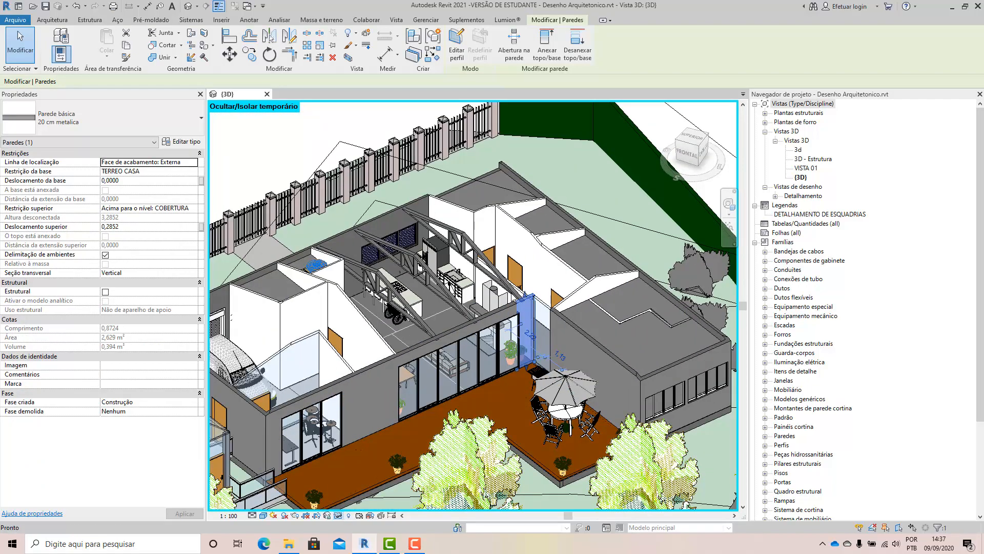
# Reset the temporary hide/isolate so the roof is shown again, and leave nothing selected.
pyautogui.press('h')
pyautogui.press('r')
pyautogui.scroll(-3, 522, 261)
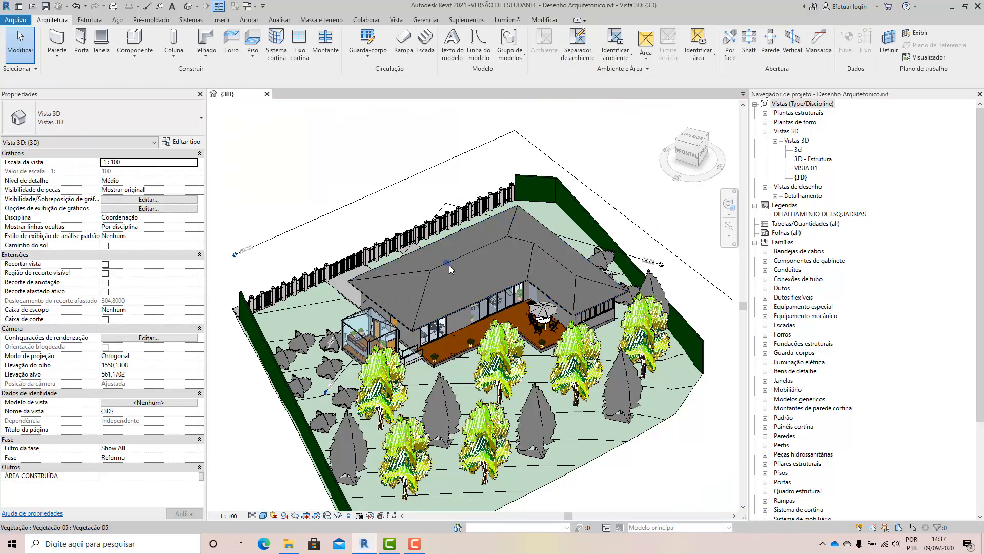
pyautogui.click(474, 255)
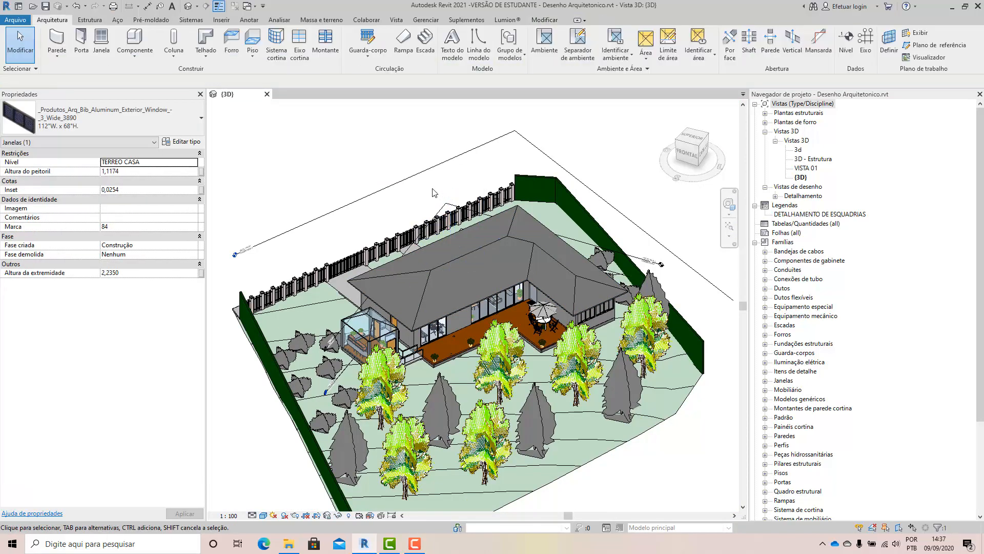
pyautogui.press('Escape')
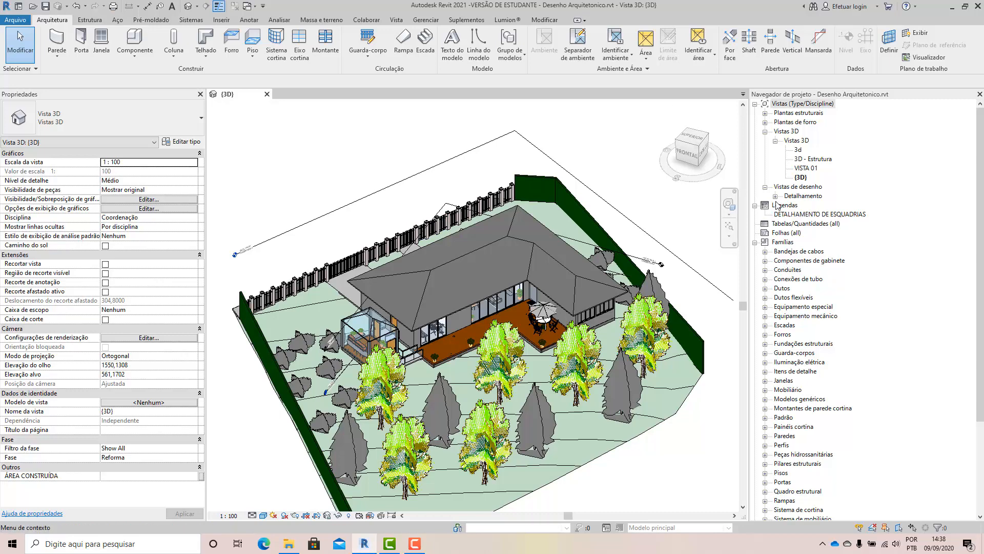
# Delete the COBERTURA 2 level from the 3D view.
pyautogui.scroll(-2, 541, 202)
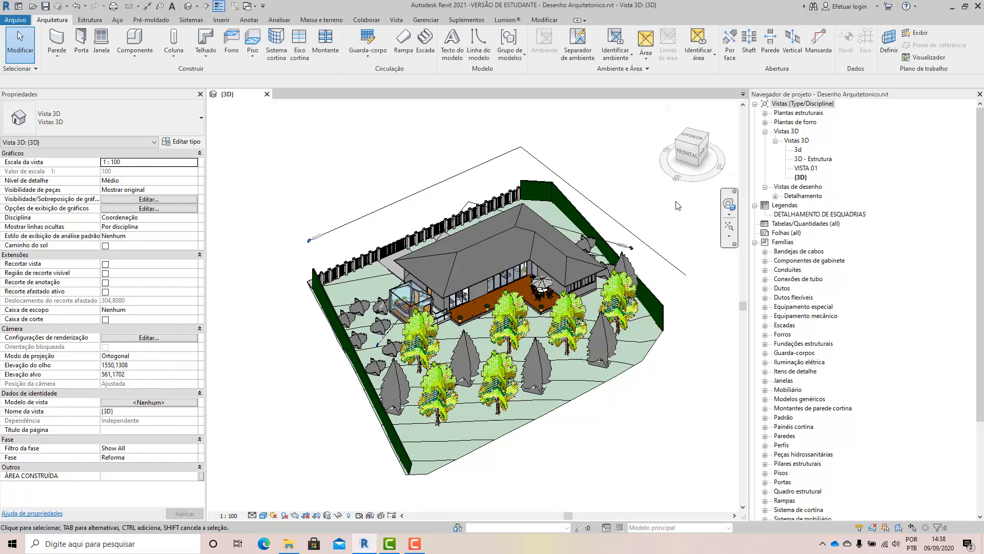
pyautogui.keyDown('shift'); pyautogui.moveTo(673, 206); pyautogui.dragTo(590, 202, button='middle'); pyautogui.keyUp('shift')
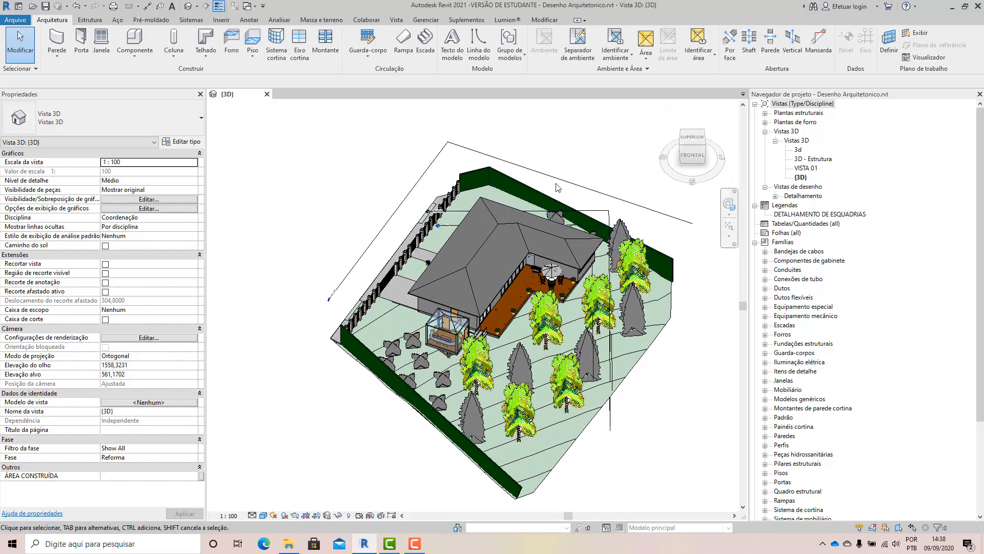
pyautogui.click(367, 249)
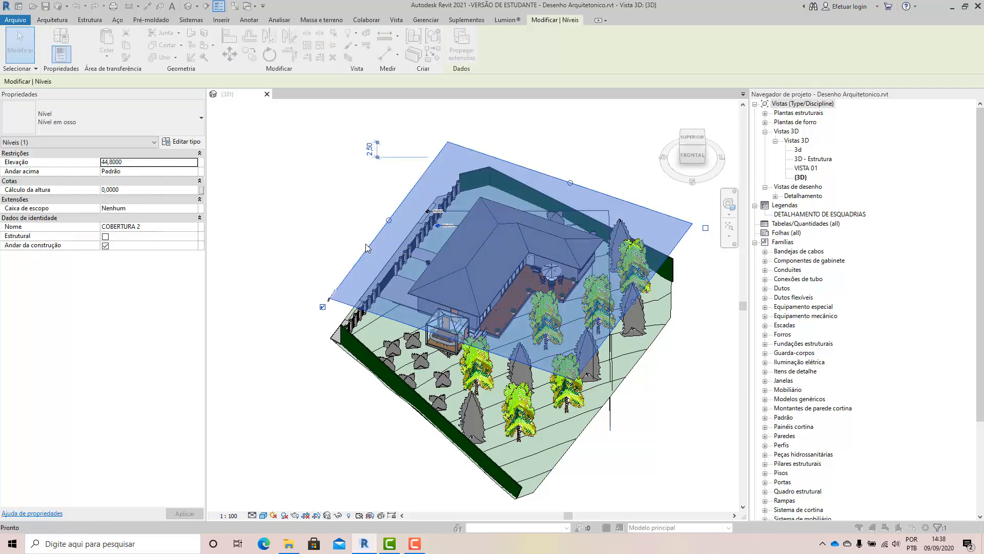
pyautogui.press('Delete')
pyautogui.click(531, 311)
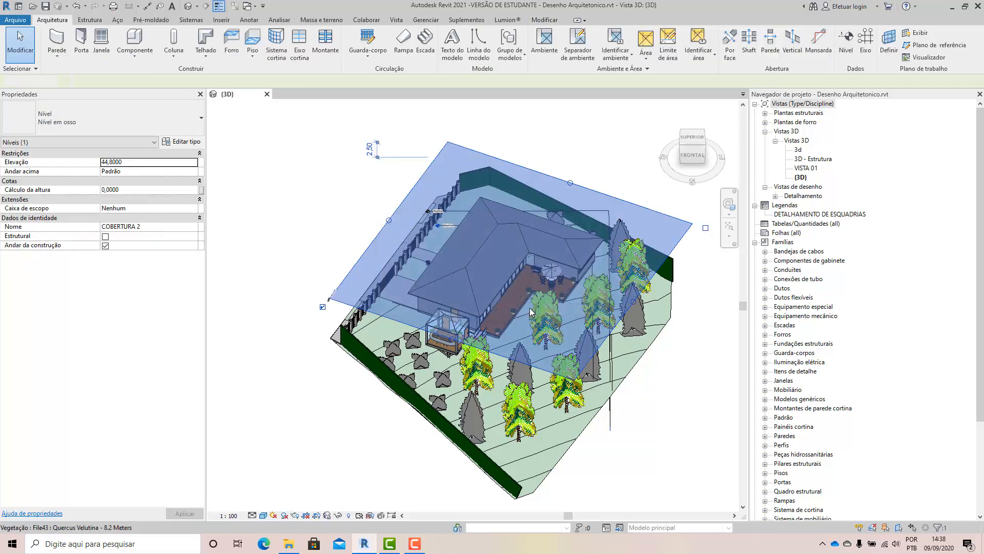
# Examine the house and site again, including the remaining COBERTURA level and the levels below the terrain.
pyautogui.scroll(2, 561, 289)
pyautogui.keyDown('shift'); pyautogui.moveTo(529, 280); pyautogui.dragTo(512, 267, button='middle'); pyautogui.keyUp('shift')
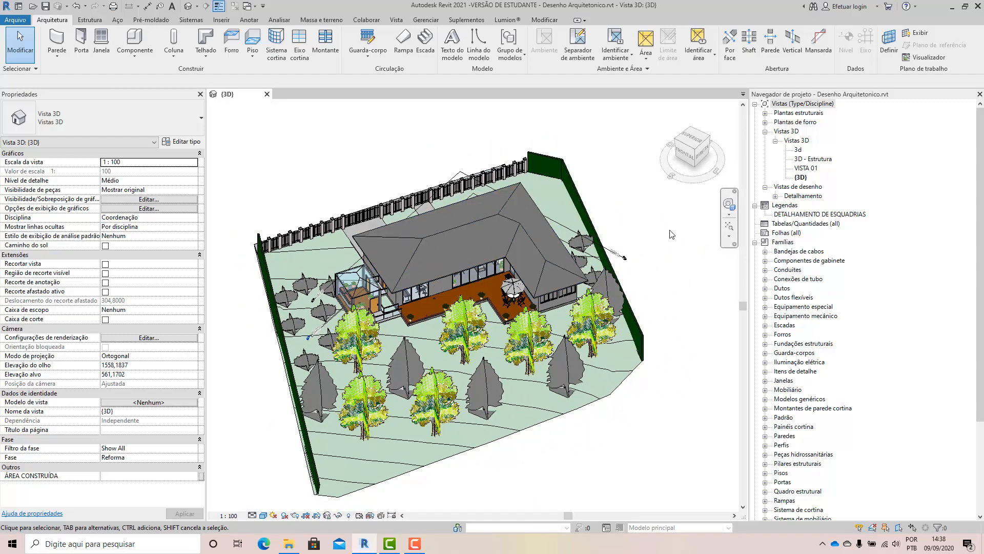
pyautogui.scroll(2, 672, 234)
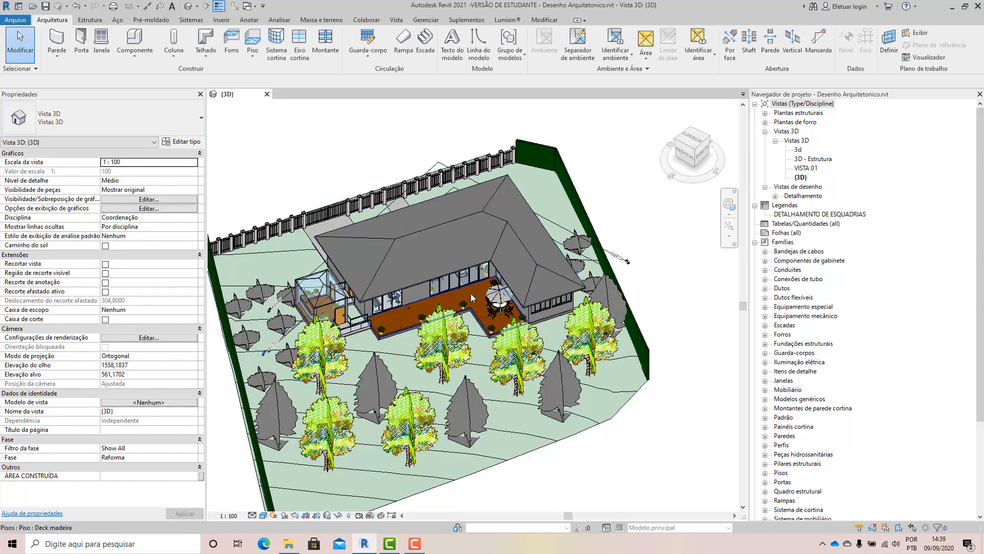
pyautogui.keyDown('shift'); pyautogui.moveTo(514, 266); pyautogui.dragTo(501, 300, button='middle'); pyautogui.keyUp('shift')
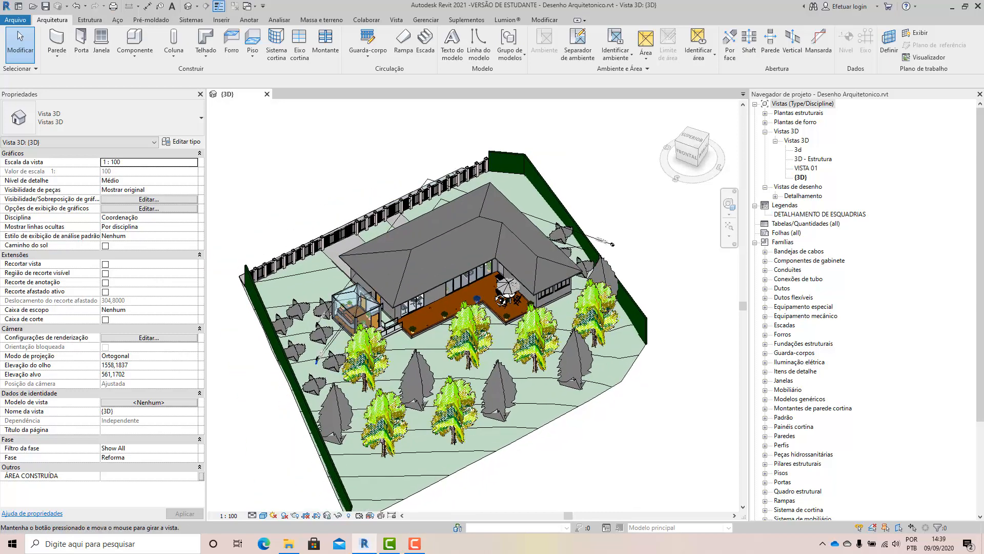
pyautogui.scroll(1, 390, 282)
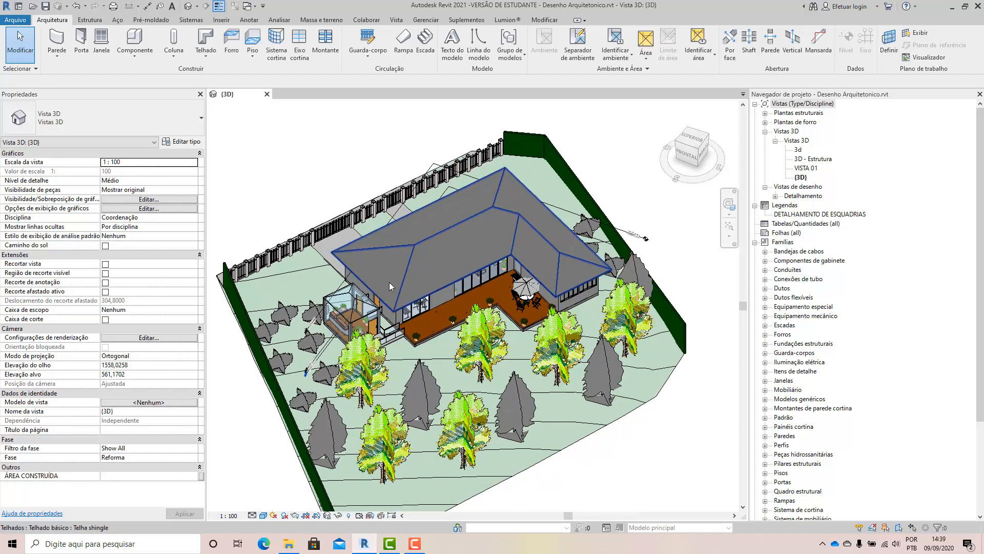
pyautogui.scroll(1, 389, 282)
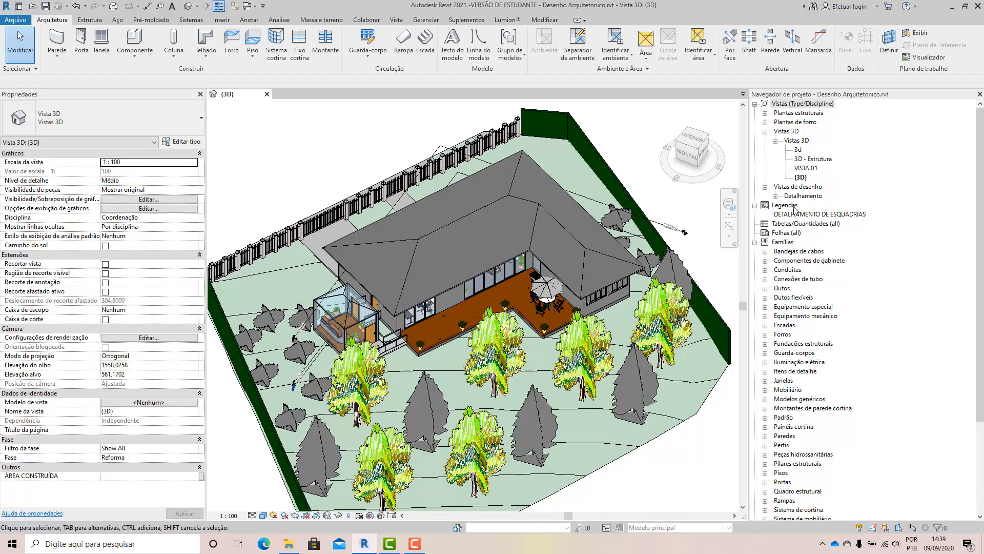
pyautogui.scroll(1, 677, 254)
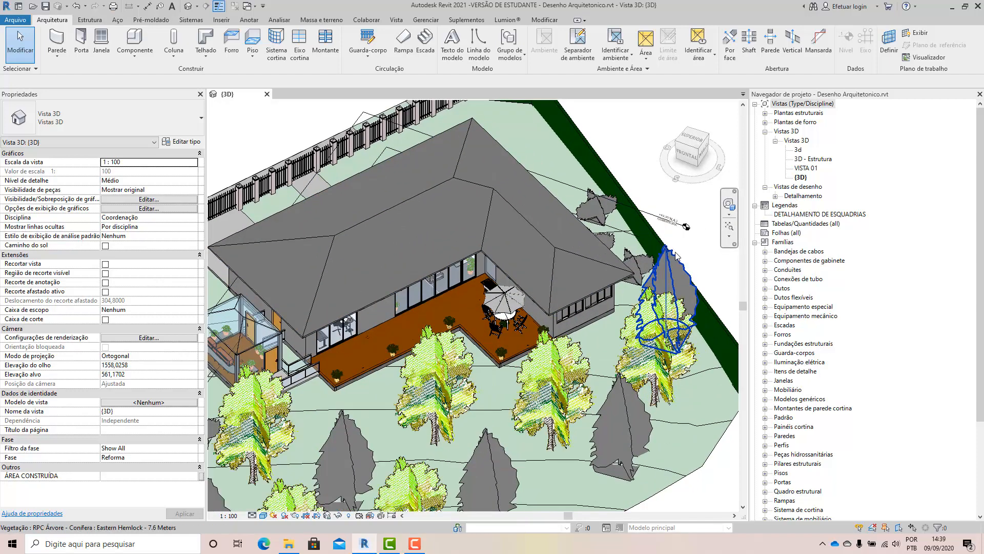
pyautogui.scroll(5, 677, 255)
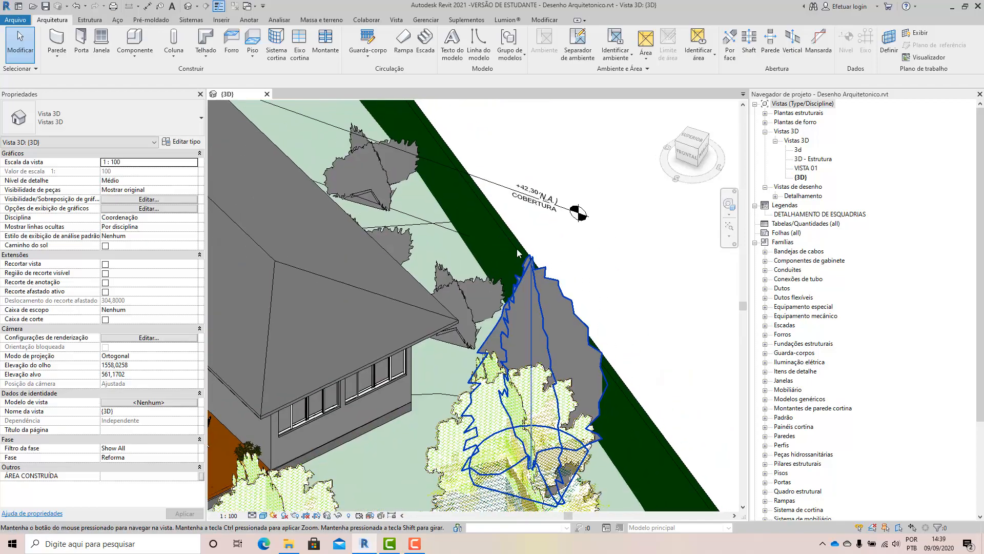
pyautogui.scroll(-3, 518, 253)
pyautogui.keyDown('shift'); pyautogui.moveTo(510, 312); pyautogui.dragTo(497, 307, button='middle'); pyautogui.keyUp('shift')
pyautogui.keyDown('shift'); pyautogui.moveTo(465, 277); pyautogui.dragTo(582, 380, button='middle'); pyautogui.keyUp('shift')
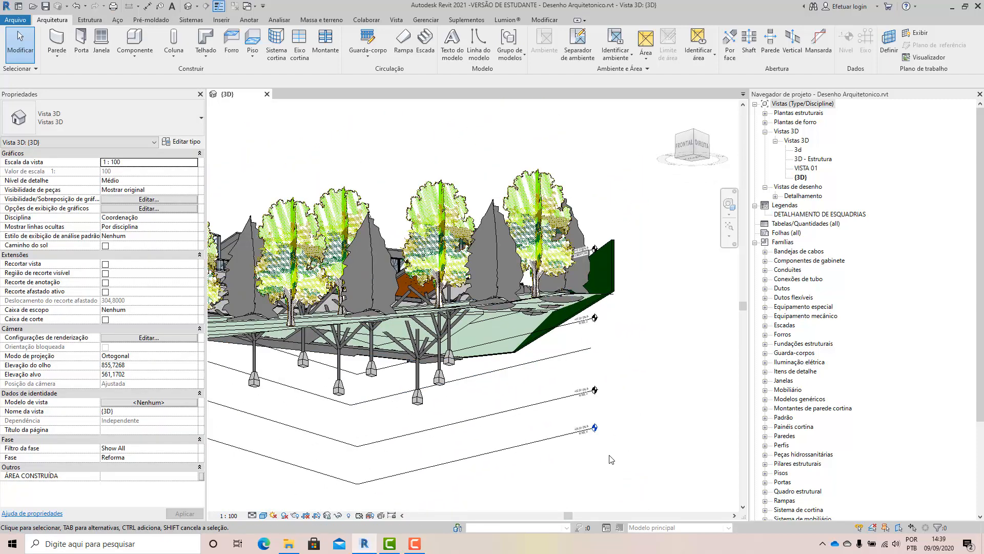
pyautogui.scroll(5, 583, 379)
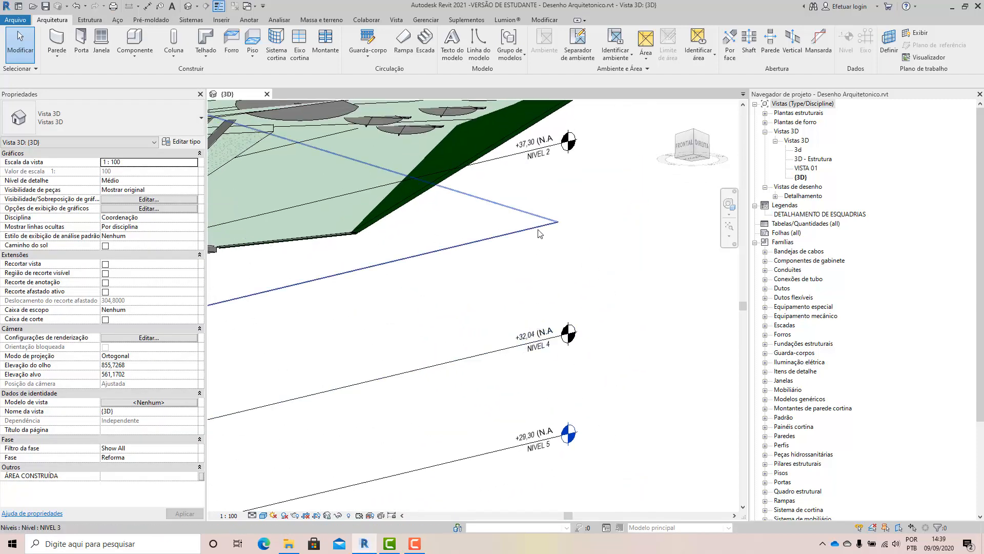
# Inspect the NIVEL 3 level below the terrain, and leave nothing selected.
pyautogui.click(479, 240)
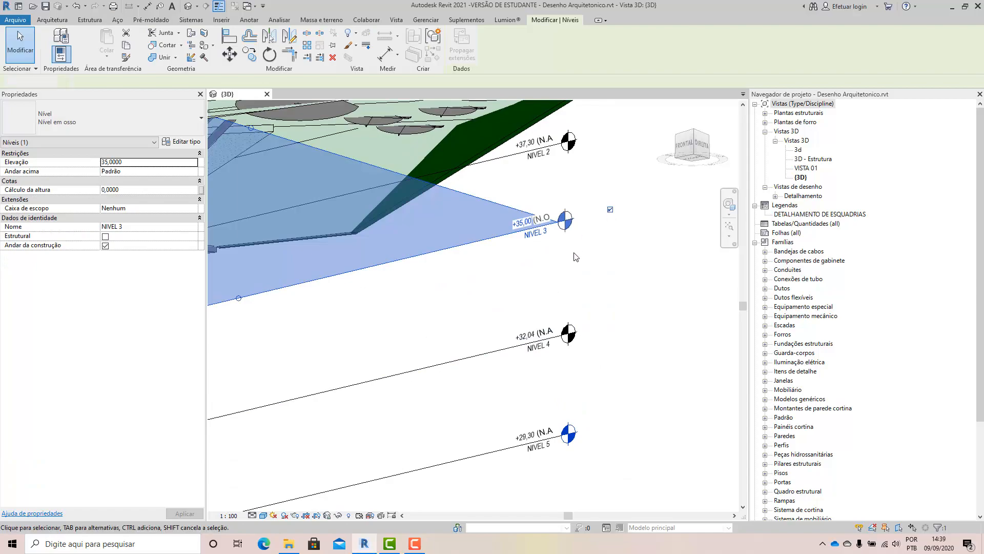
pyautogui.click(576, 257)
pyautogui.moveTo(581, 212); pyautogui.dragTo(533, 405, button='middle')
pyautogui.scroll(-1, 554, 323)
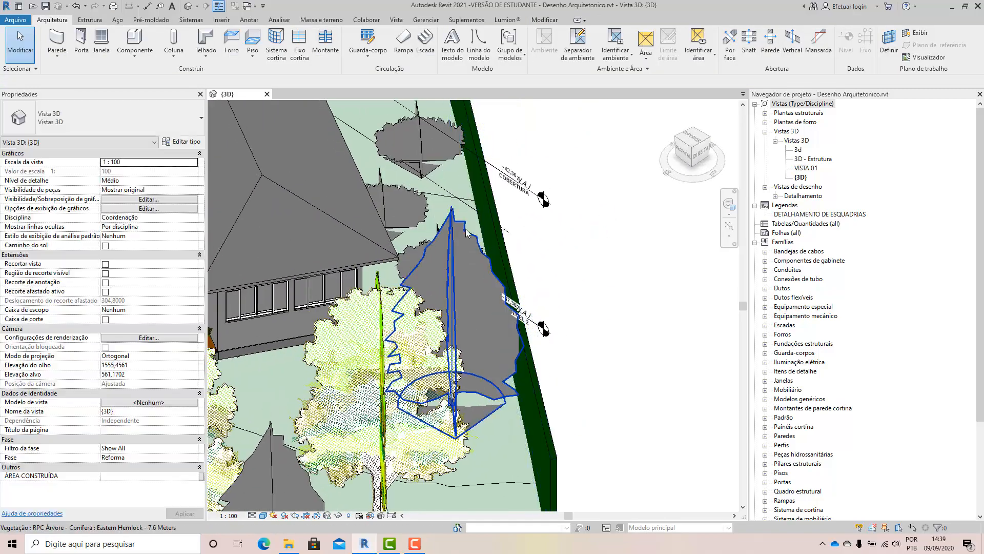
# Locate the TERREO CASA level beside the external boundary wall and check its properties, leaving it deselected.
pyautogui.click(455, 203)
pyautogui.click(522, 236)
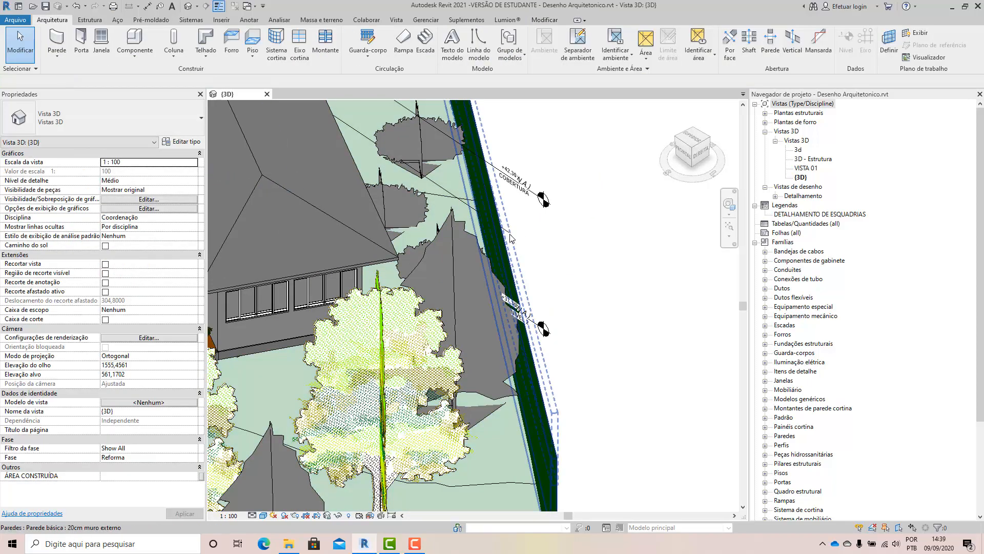
pyautogui.click(510, 237)
pyautogui.keyDown('shift'); pyautogui.moveTo(556, 275); pyautogui.dragTo(530, 260, button='middle'); pyautogui.keyUp('shift')
pyautogui.click(528, 258)
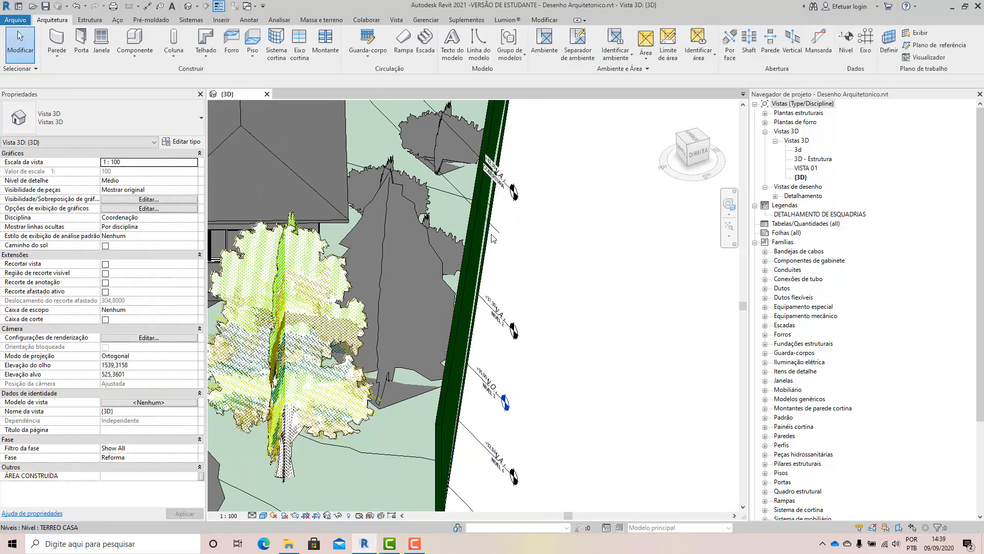
pyautogui.click(498, 238)
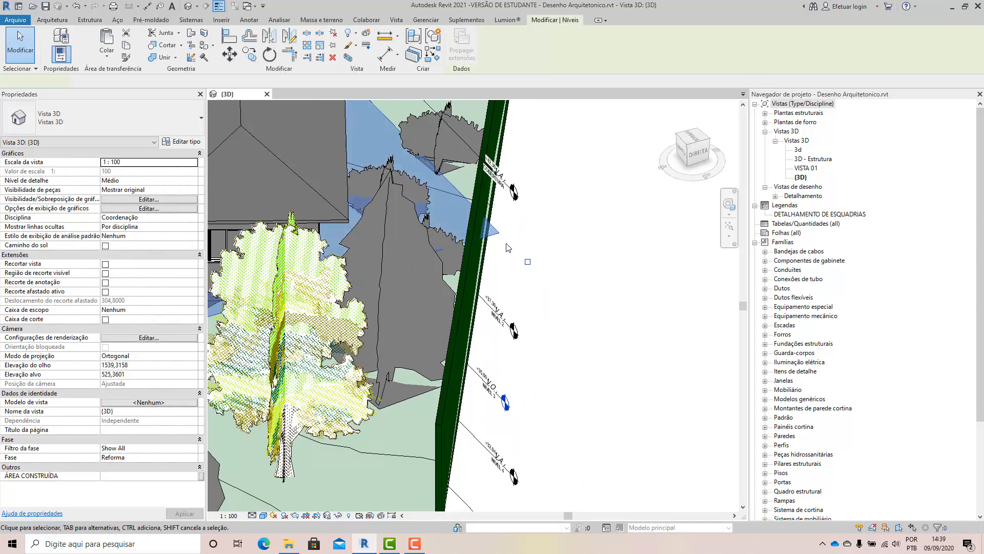
pyautogui.click(526, 276)
pyautogui.scroll(4, 511, 234)
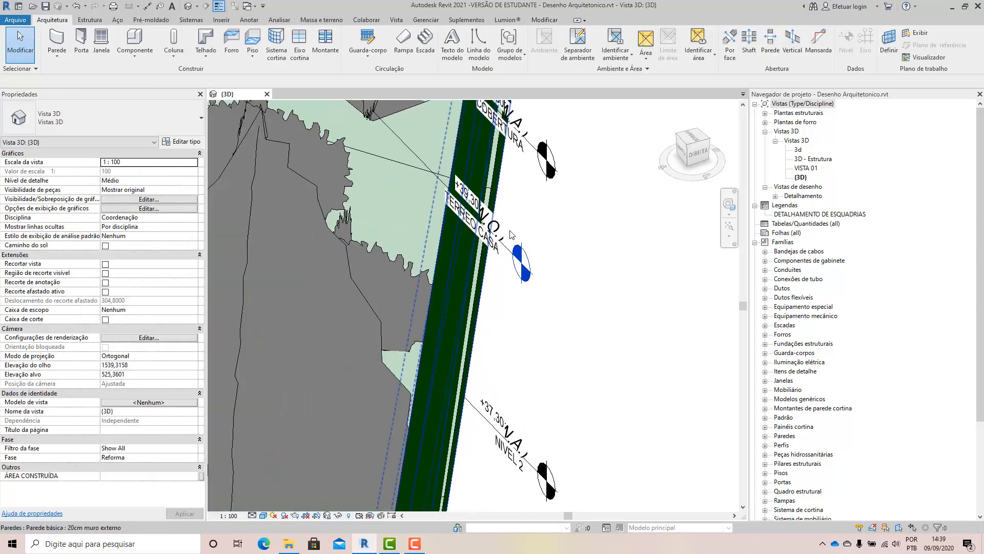
# Examine the whole site and compare the level markers beside the boundary wall, from COBERTURA down to the lowest level.
pyautogui.scroll(-5, 510, 235)
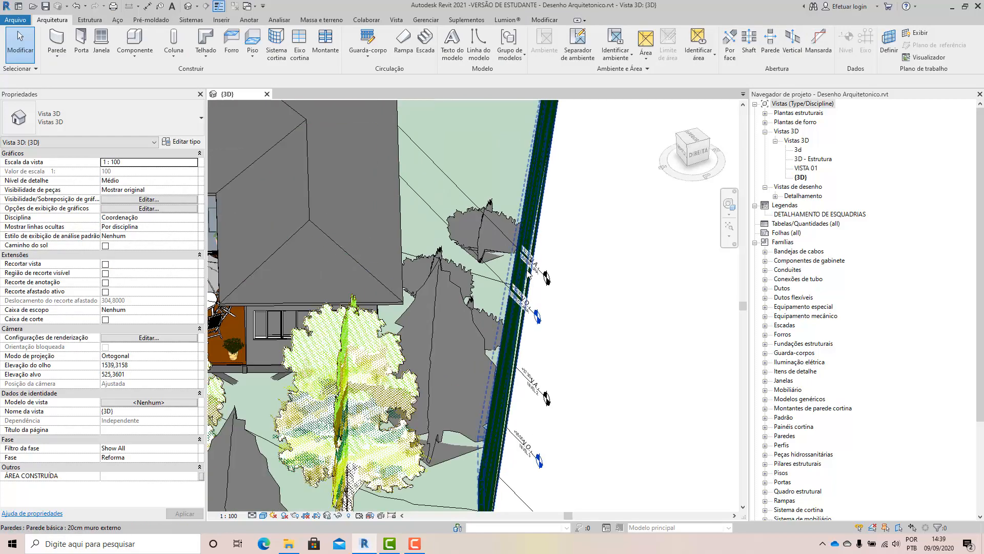
pyautogui.scroll(-6, 528, 274)
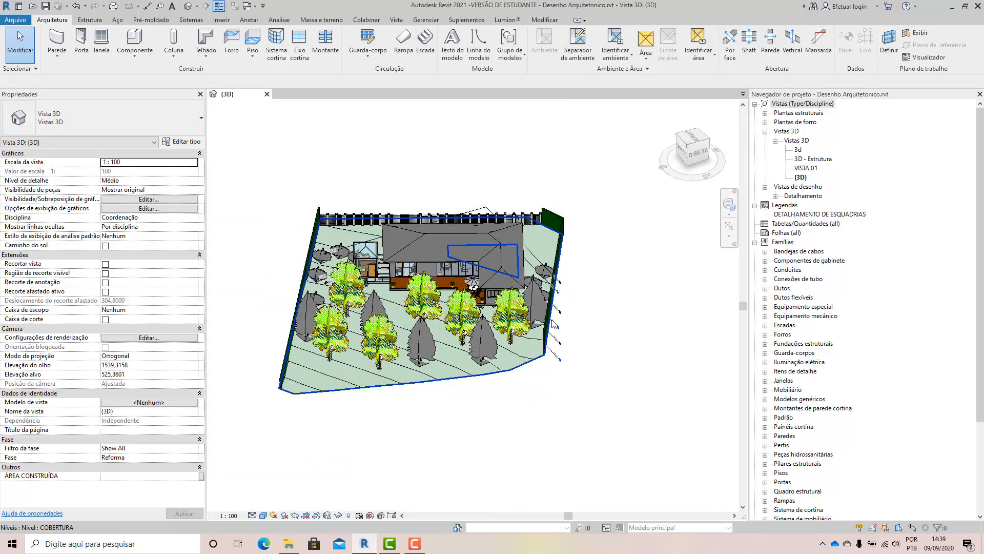
pyautogui.keyDown('shift'); pyautogui.moveTo(556, 323); pyautogui.dragTo(585, 322, button='middle'); pyautogui.keyUp('shift')
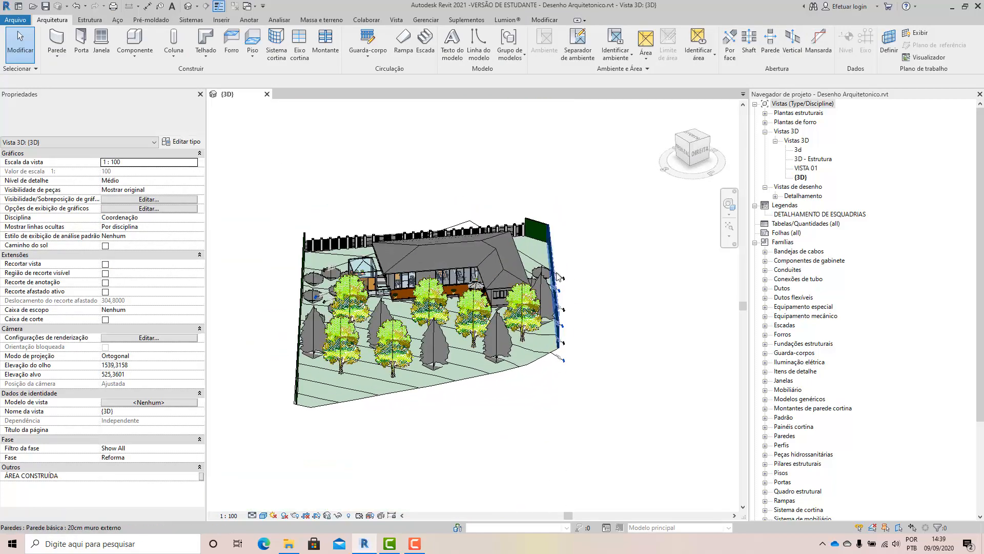
pyautogui.scroll(3, 561, 277)
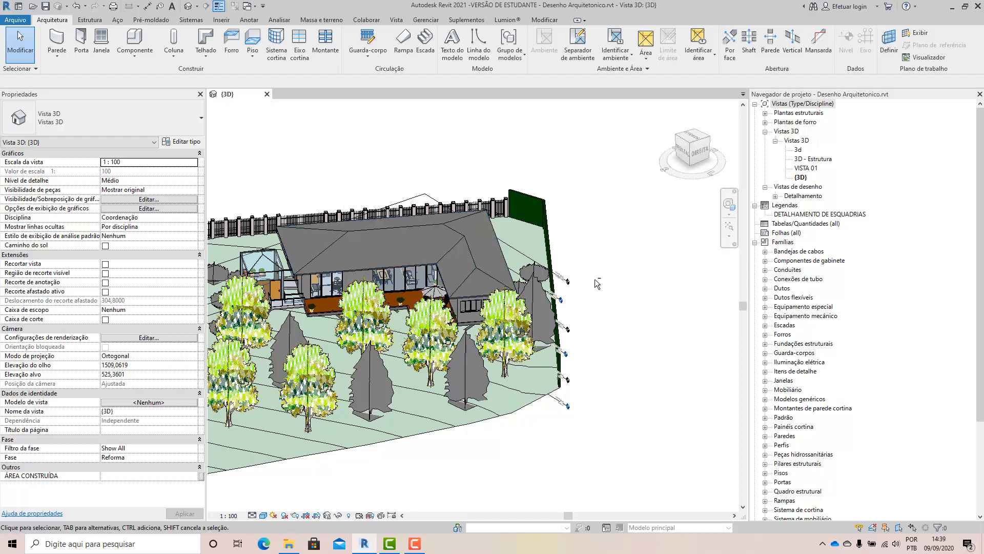
pyautogui.keyDown('shift'); pyautogui.moveTo(596, 284); pyautogui.dragTo(603, 311, button='middle'); pyautogui.keyUp('shift')
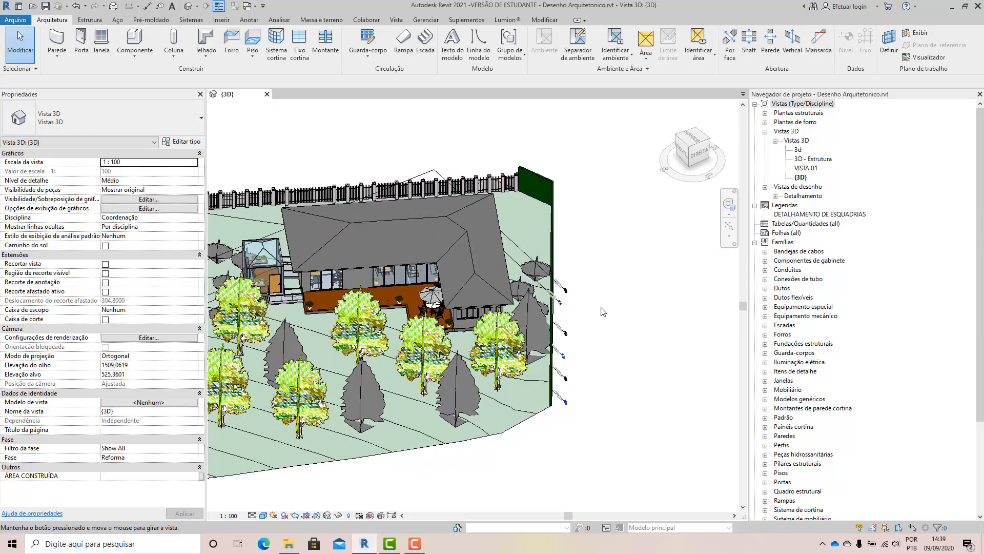
pyautogui.scroll(5, 590, 308)
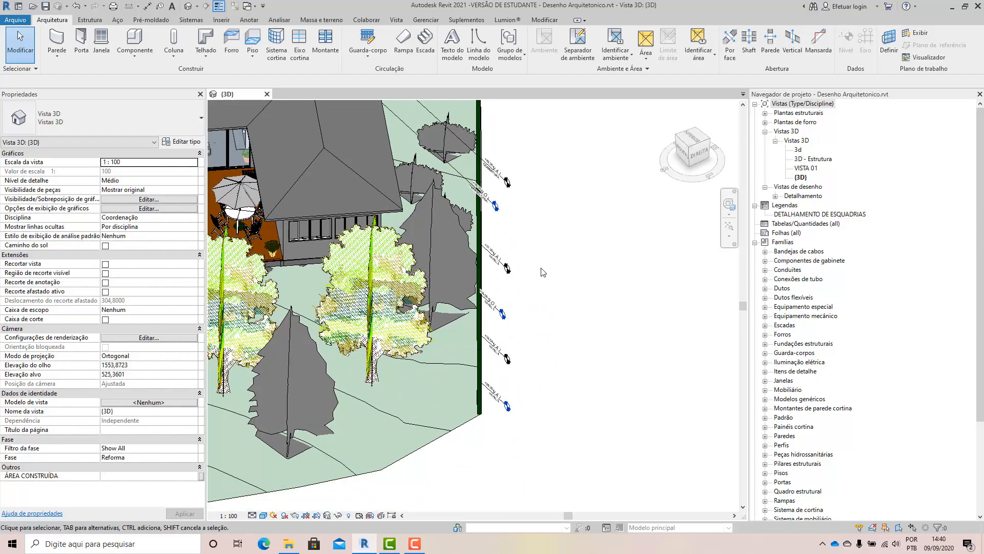
pyautogui.scroll(1, 544, 273)
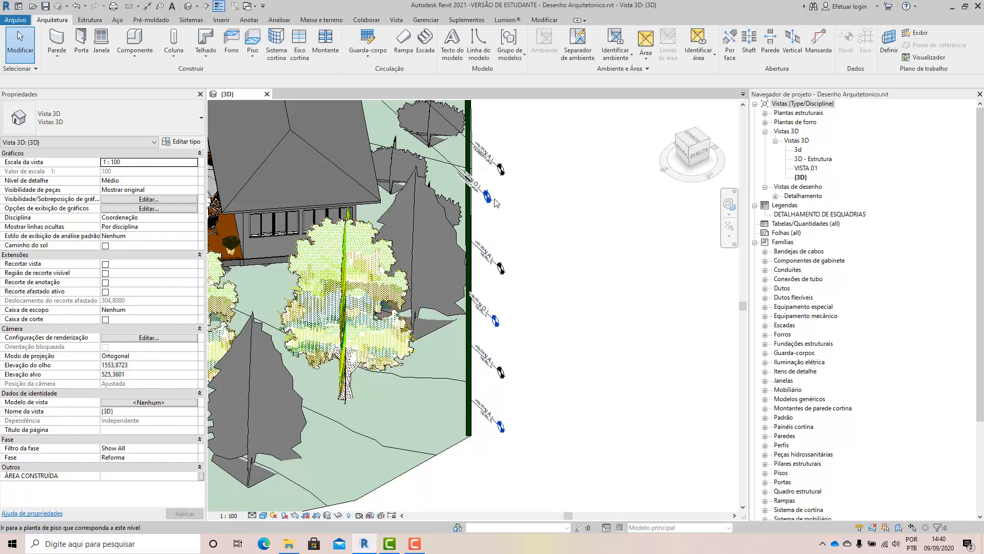
pyautogui.scroll(3, 494, 203)
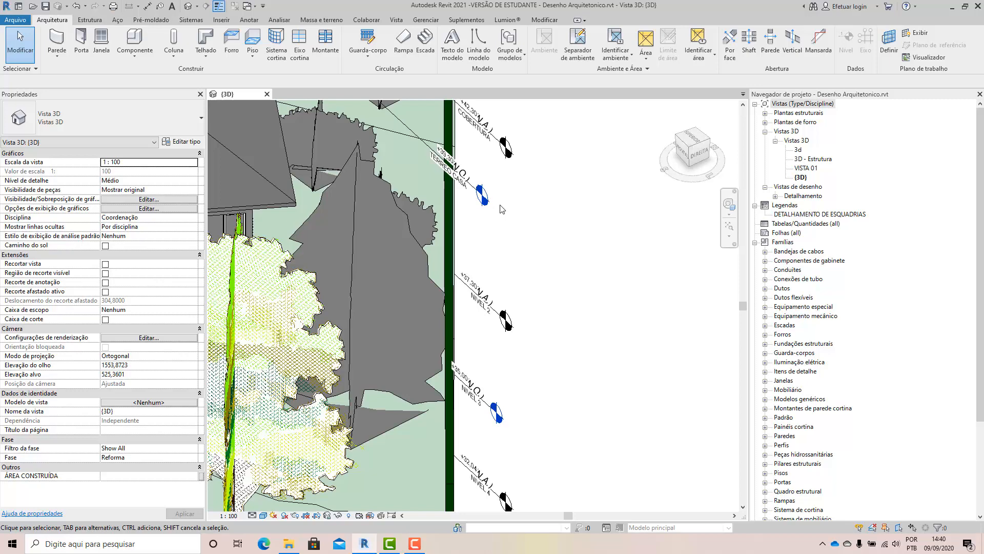
# Collapse the 3D views and expand the structural plans in the project browser, and review the level markers again.
pyautogui.click(766, 132)
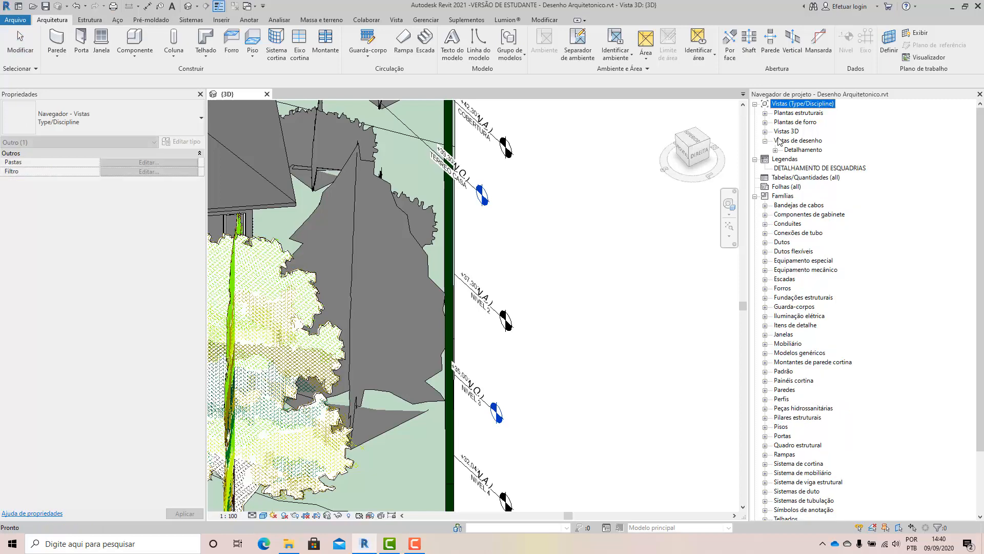
pyautogui.click(765, 112)
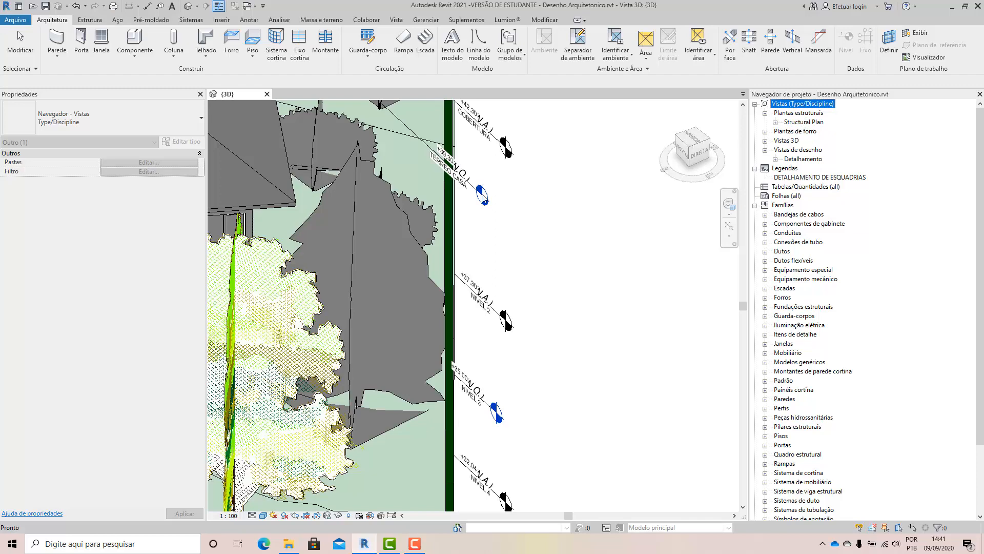
pyautogui.scroll(-4, 518, 312)
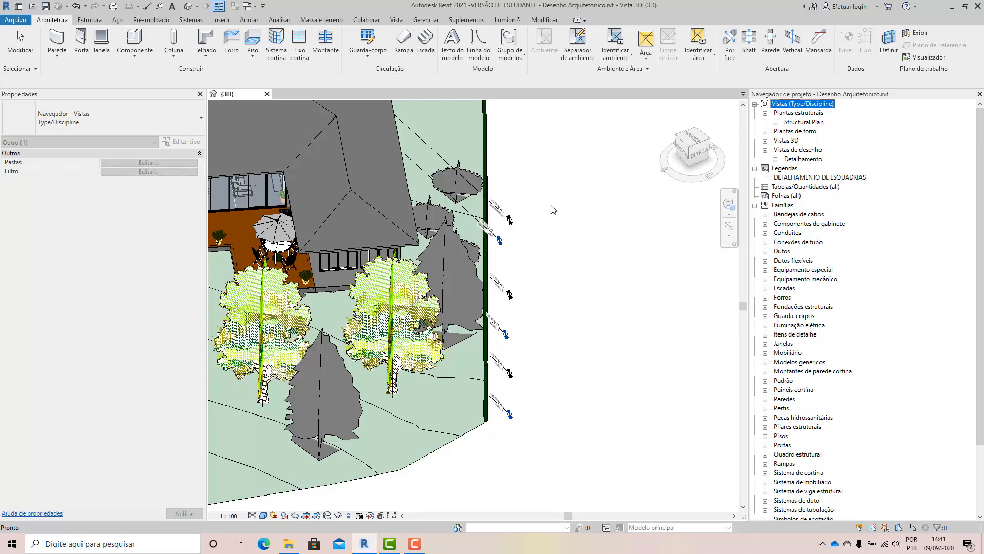
pyautogui.click(467, 216)
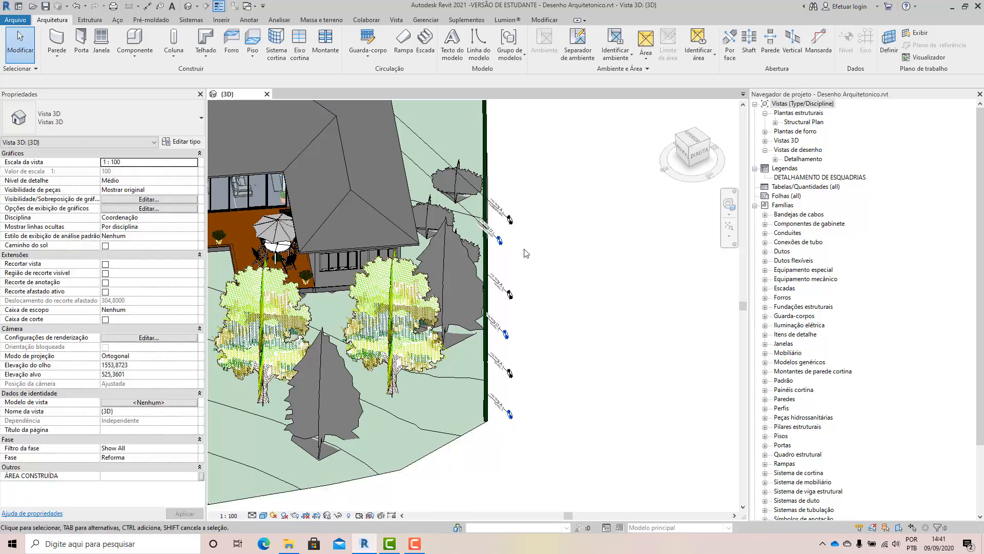
pyautogui.scroll(5, 495, 240)
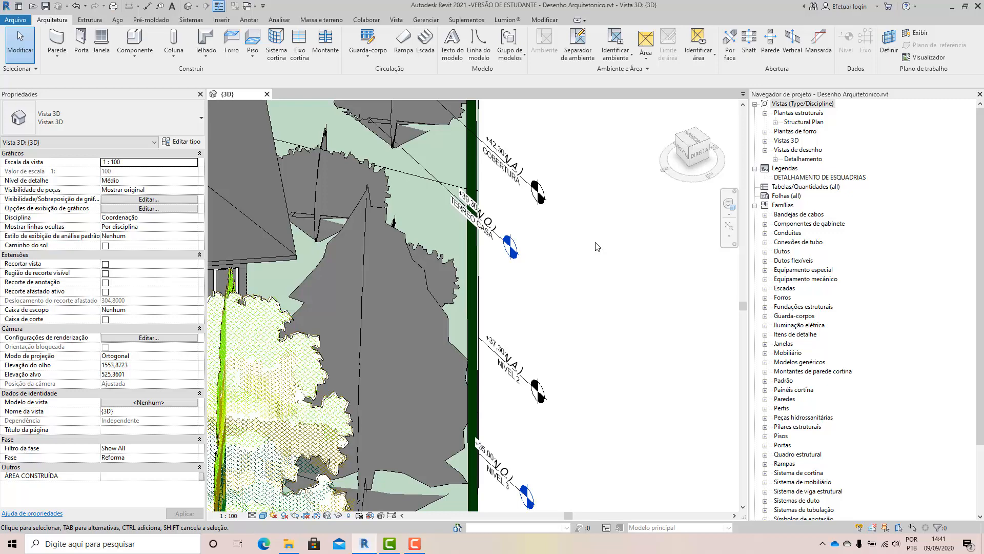
pyautogui.scroll(-3, 576, 214)
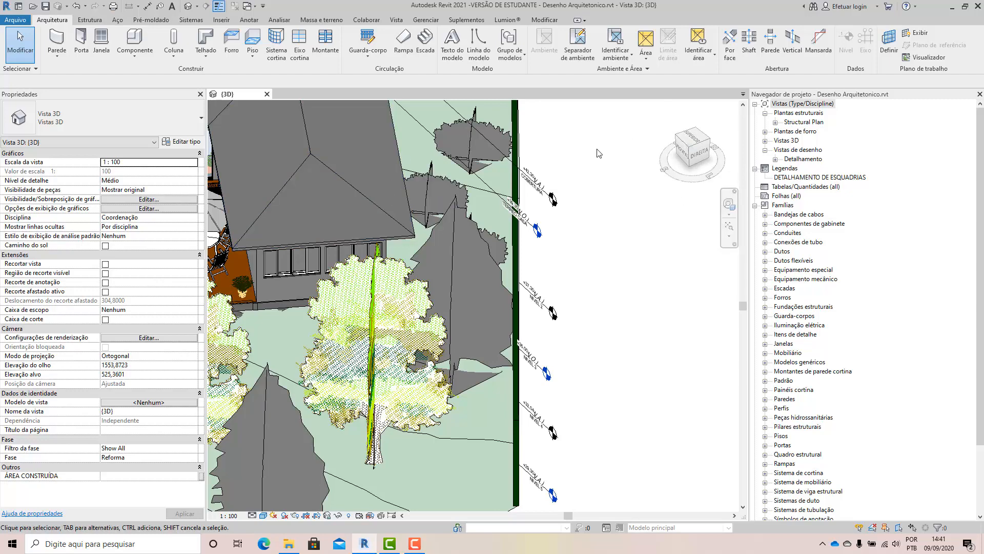
pyautogui.scroll(1, 598, 154)
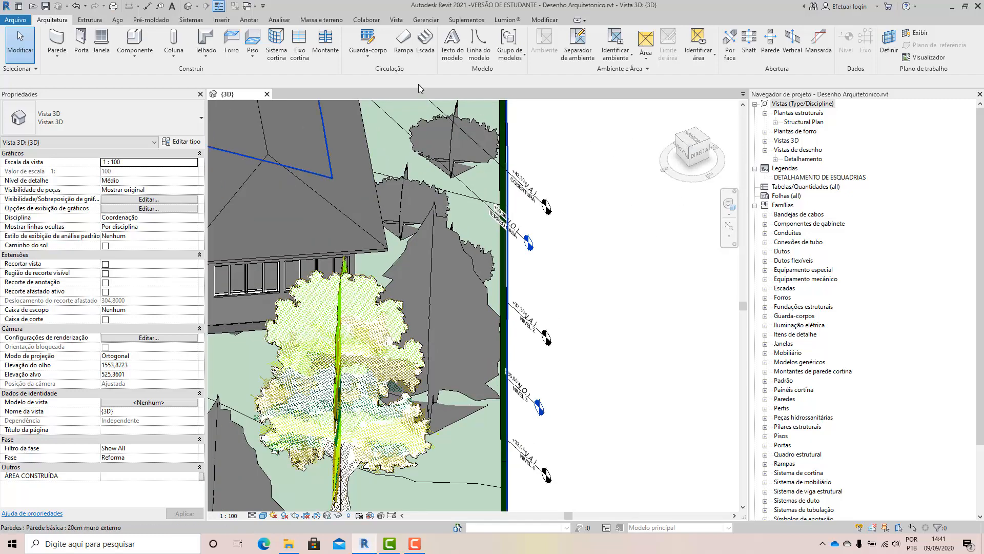
# Review which types of plan view can be created, without creating one.
pyautogui.click(395, 21)
pyautogui.click(499, 38)
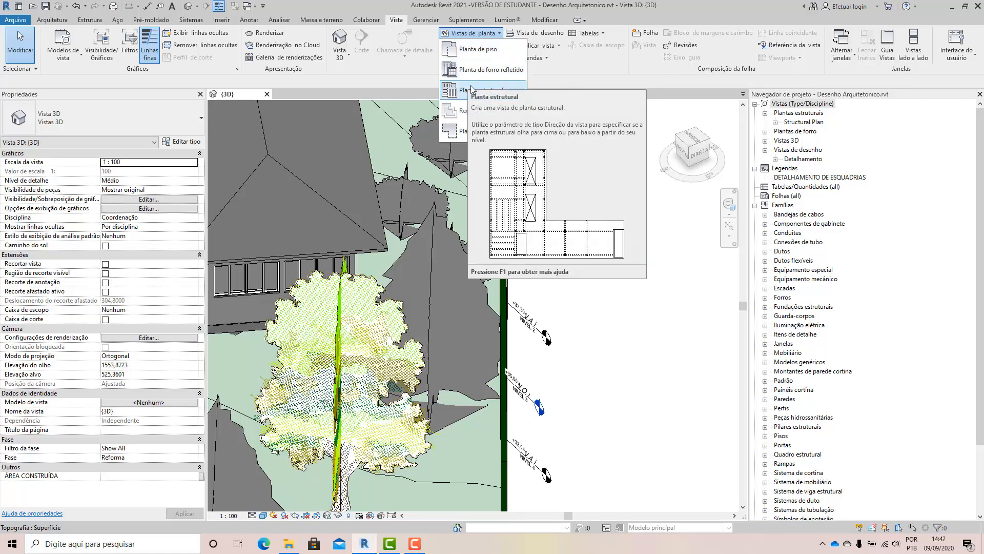
pyautogui.click(806, 115)
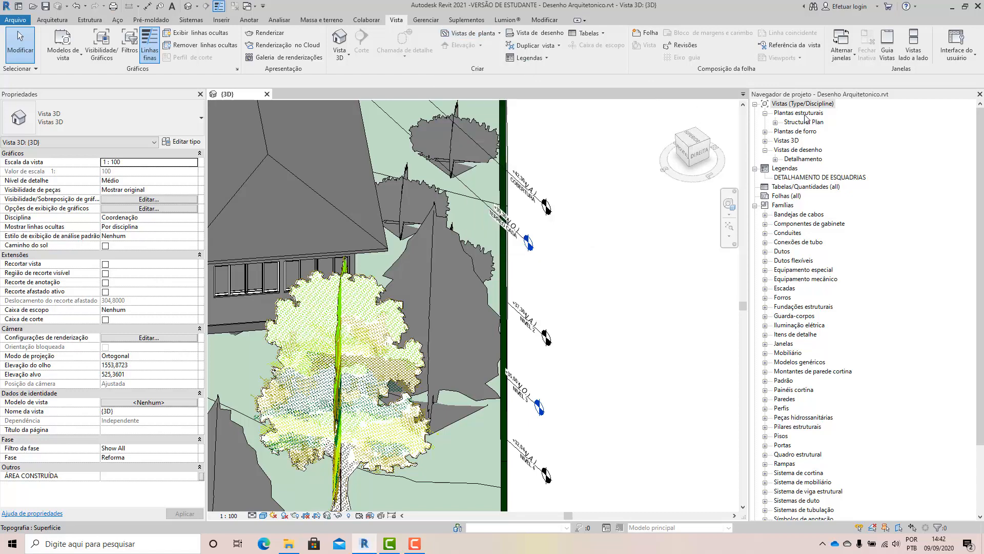
# Delete the structural plan views terreo3 and terreo2 from the project.
pyautogui.click(807, 124)
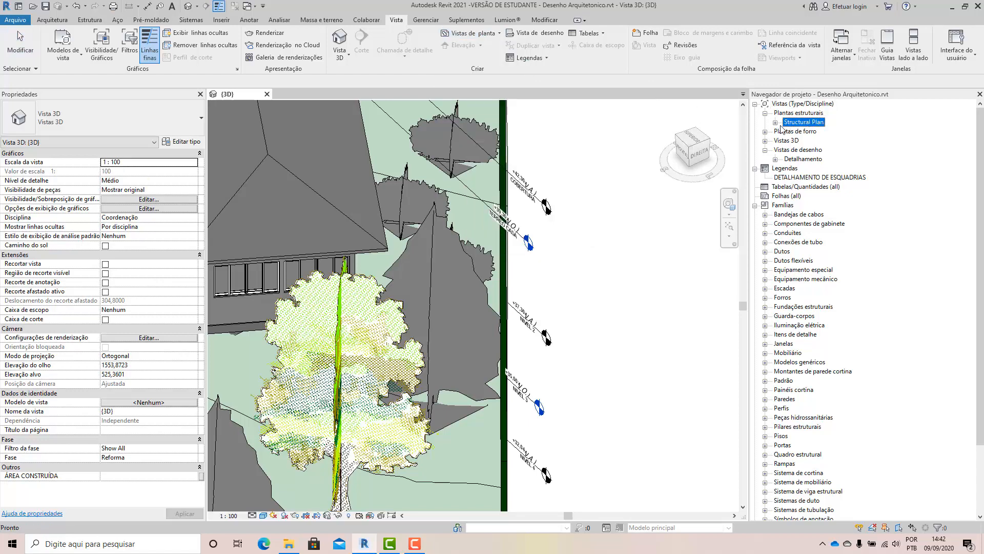
pyautogui.click(776, 123)
pyautogui.click(805, 139)
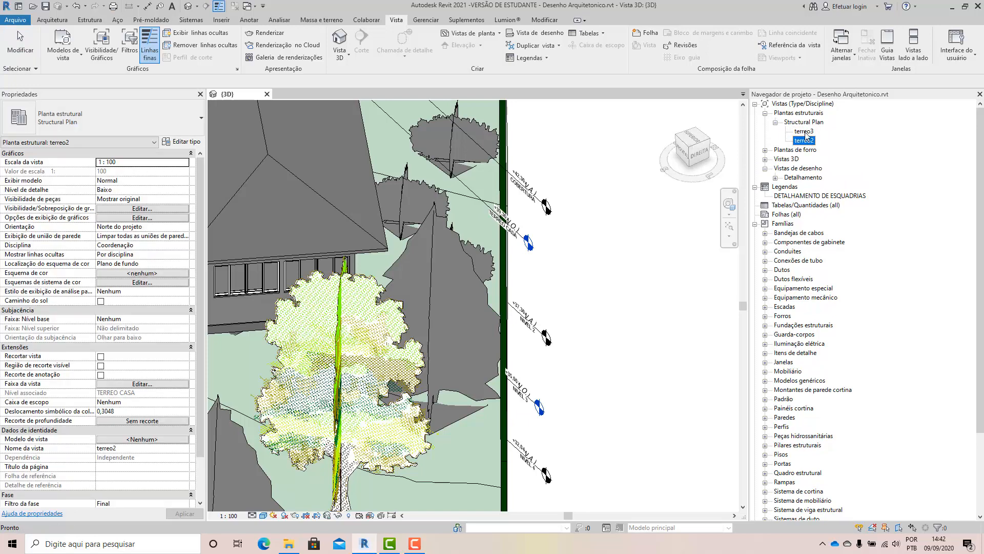
pyautogui.keyDown('ctrl'); pyautogui.click(805, 133); pyautogui.keyUp('ctrl')
pyautogui.rightClick(806, 134)
pyautogui.click(836, 180)
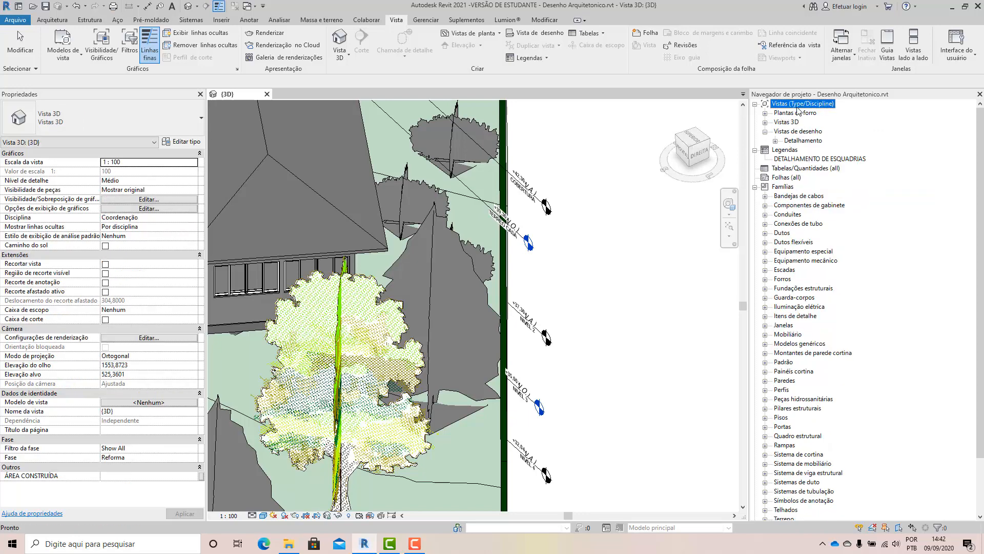
# Delete the ceiling plan views TÉRREO, terreo3 and terreo2, and leave nothing selected in the 3D view.
pyautogui.scroll(-2, 631, 197)
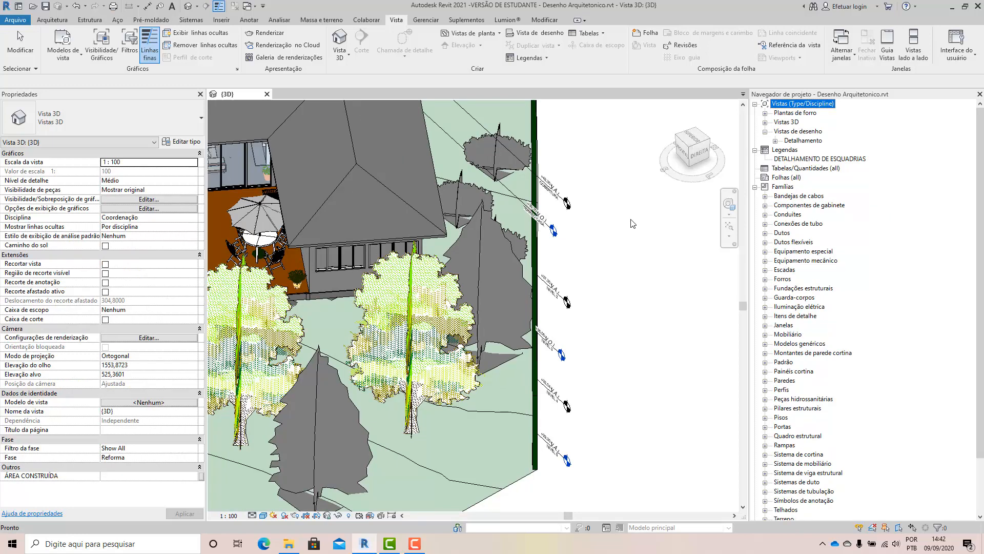
pyautogui.click(765, 113)
pyautogui.click(805, 131)
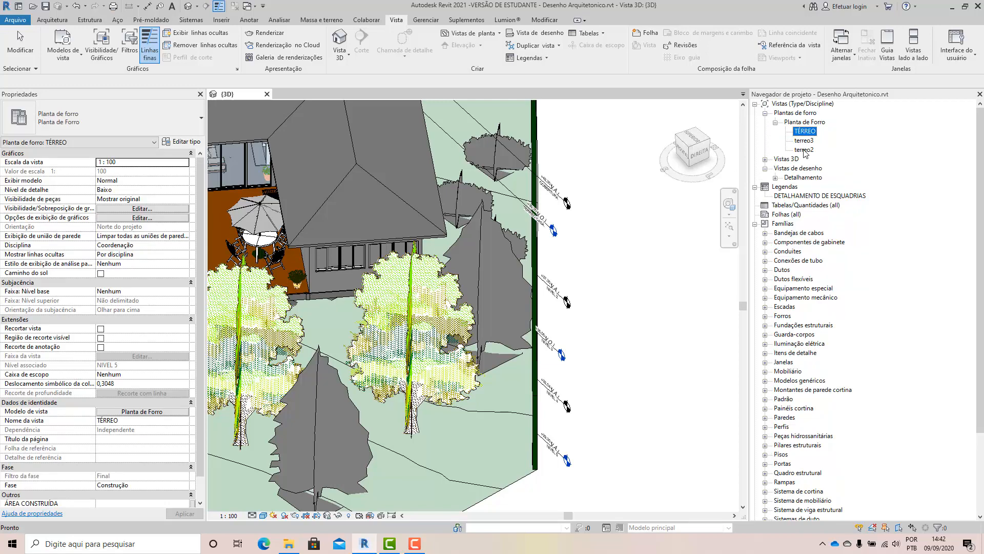
pyautogui.keyDown('shift'); pyautogui.click(804, 149); pyautogui.keyUp('shift')
pyautogui.rightClick(804, 150)
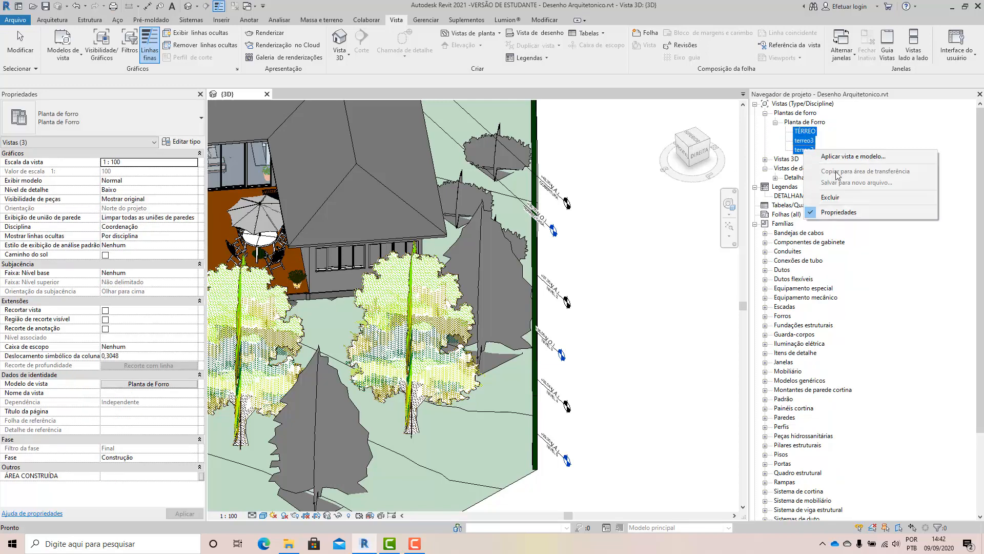
pyautogui.click(844, 197)
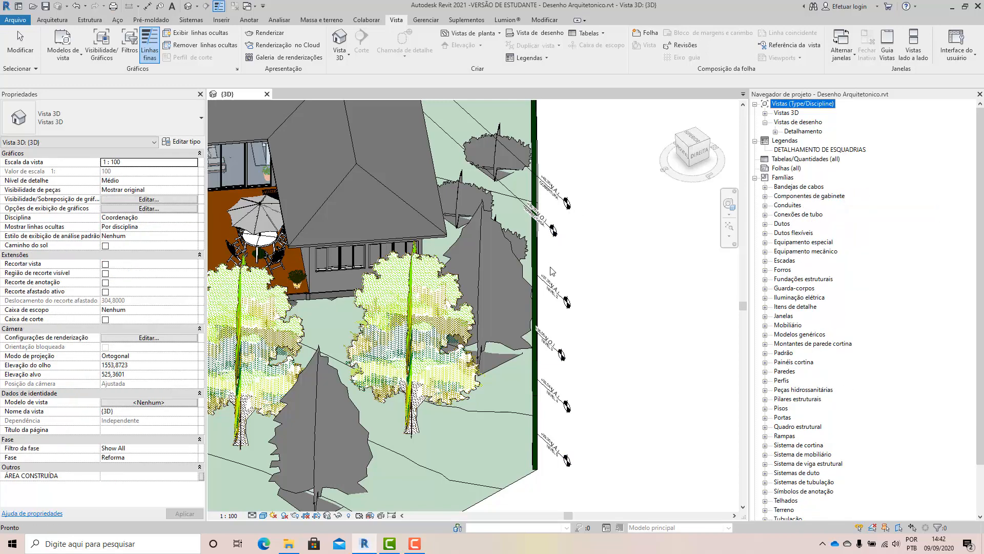
pyautogui.click(608, 223)
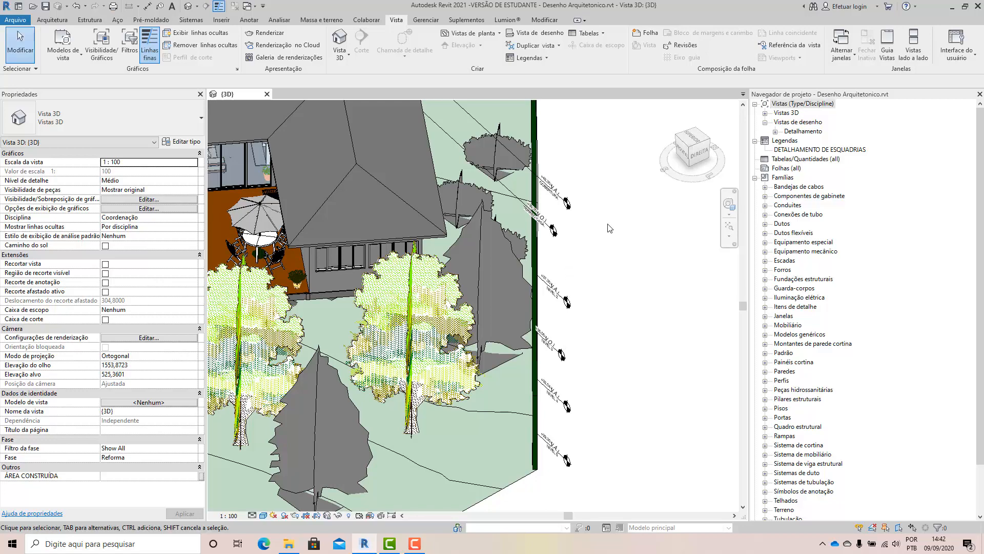
# Start creating a new floor plan view and move its dialog away from the house model.
pyautogui.scroll(-2, 557, 216)
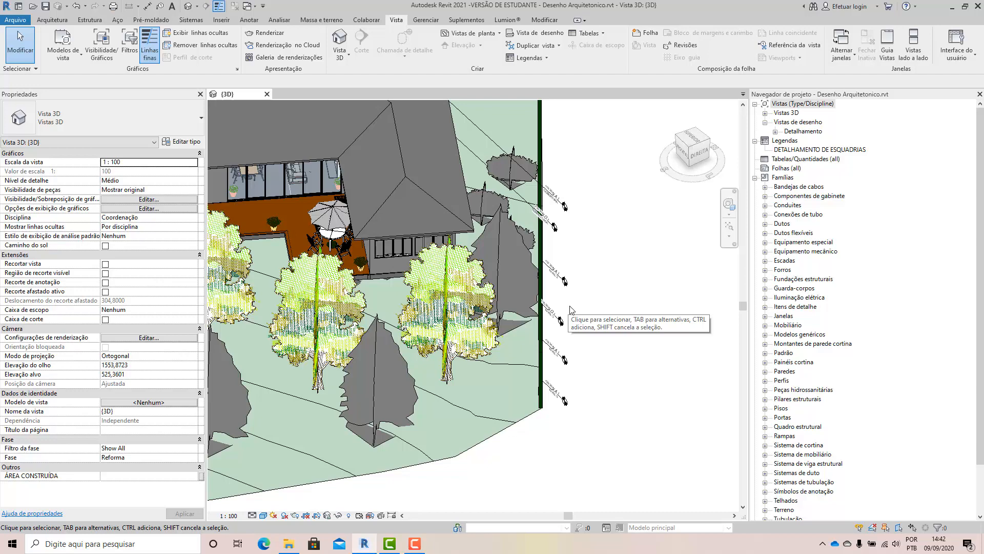
pyautogui.click(486, 34)
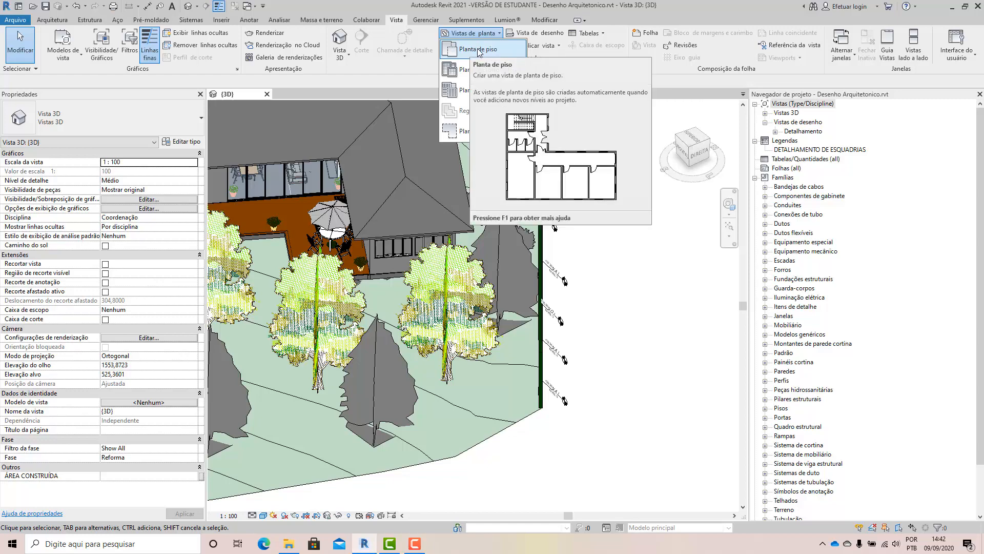
pyautogui.click(473, 50)
pyautogui.moveTo(317, 112); pyautogui.dragTo(633, 139)
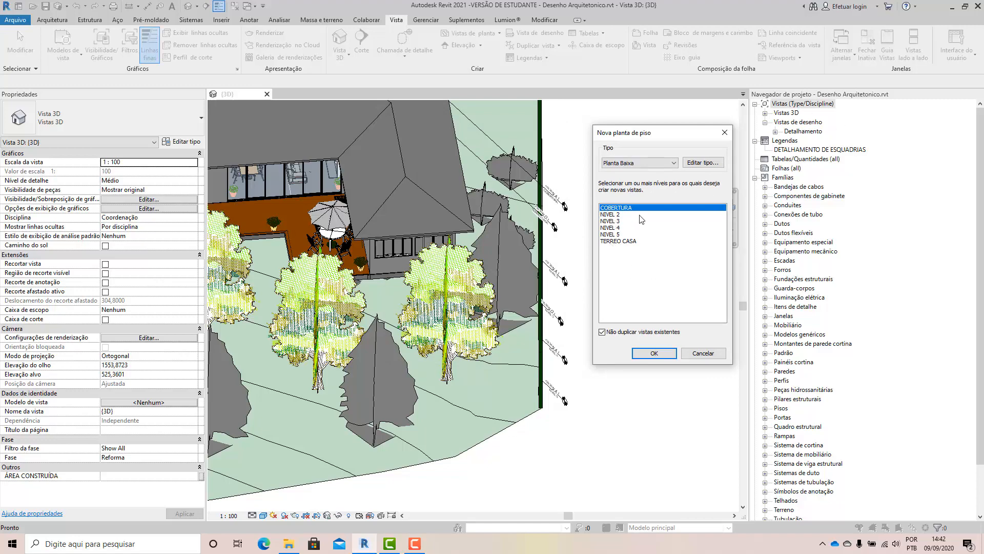
# Review the available floor plan view types, keeping Planta Baixa, and open that type's properties.
pyautogui.click(672, 164)
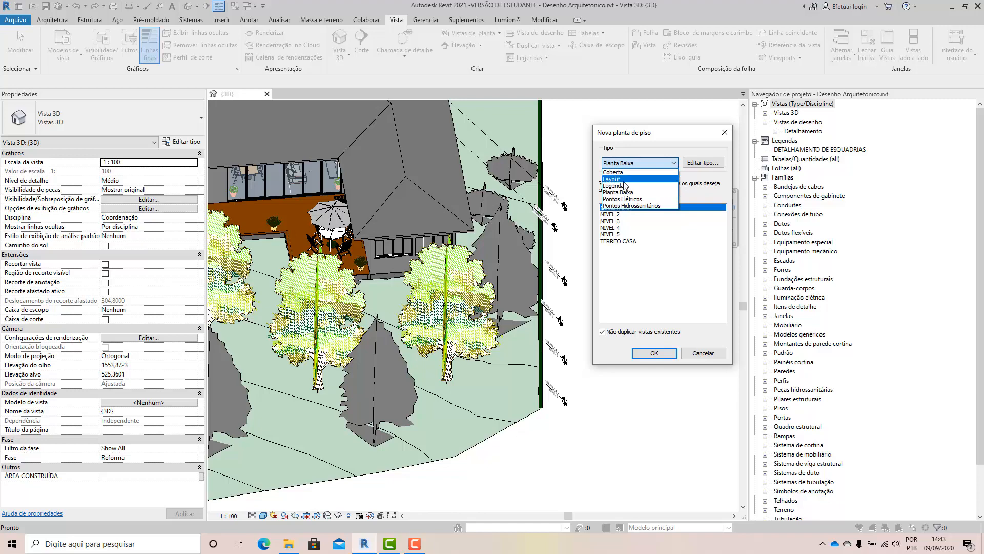
pyautogui.click(650, 142)
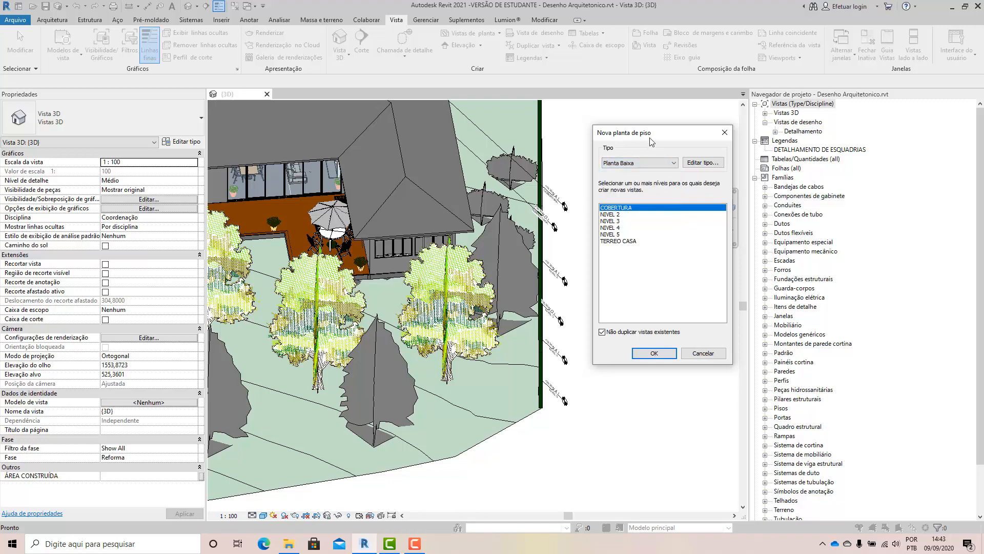
pyautogui.click(664, 163)
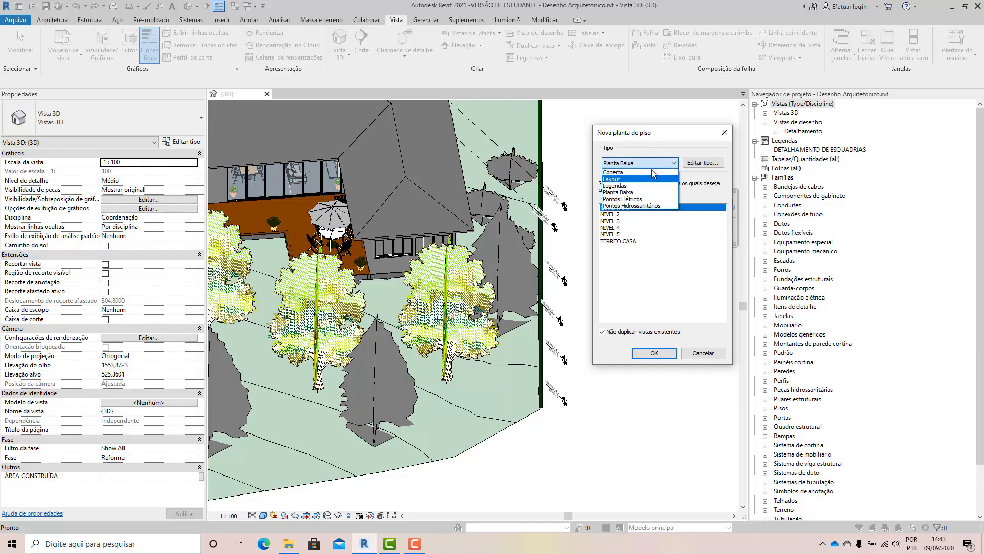
pyautogui.click(653, 147)
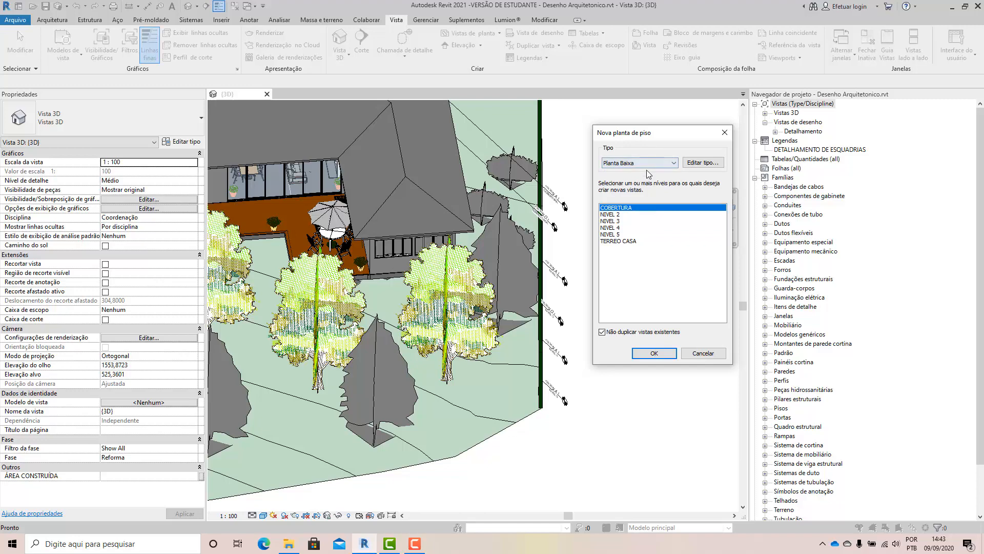
pyautogui.click(634, 162)
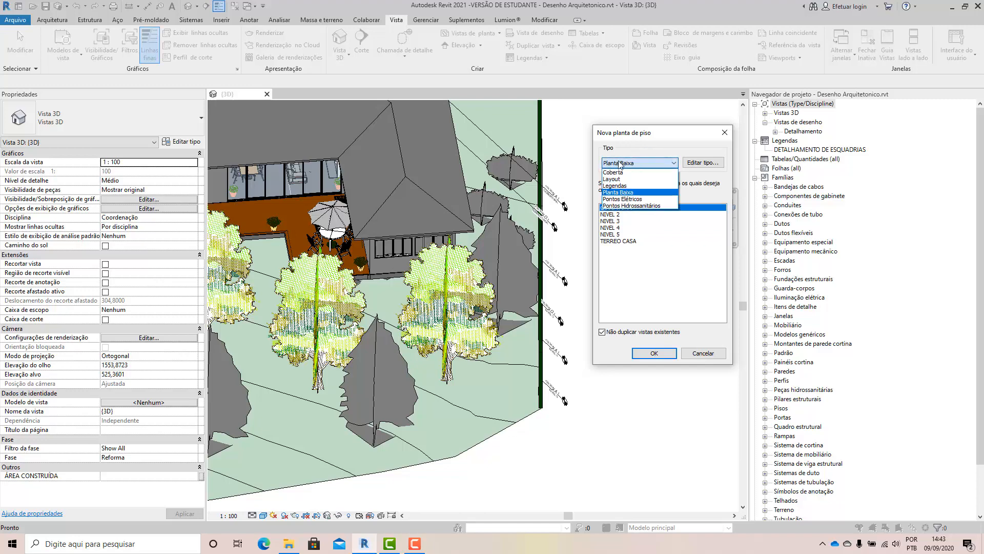
pyautogui.click(706, 158)
pyautogui.click(634, 164)
pyautogui.click(633, 164)
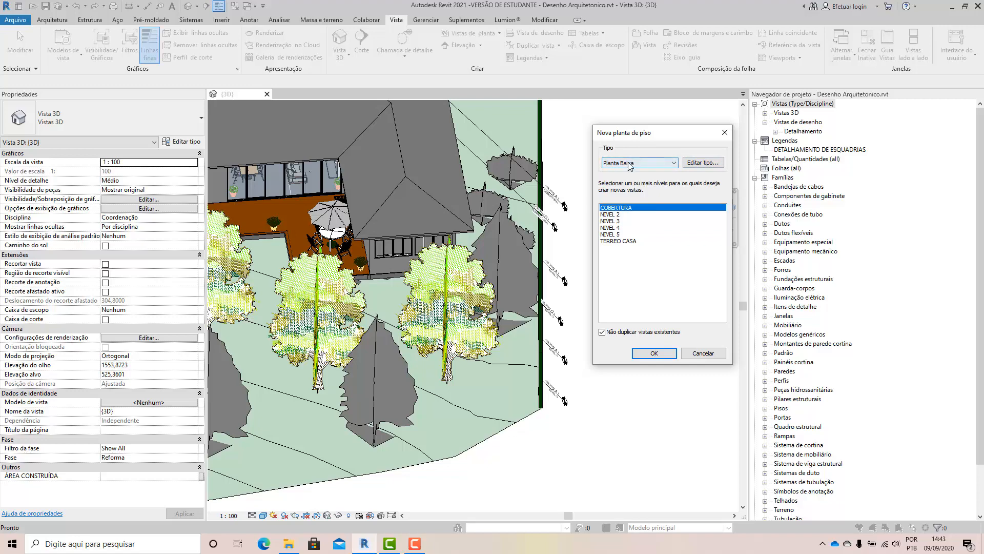
pyautogui.click(692, 165)
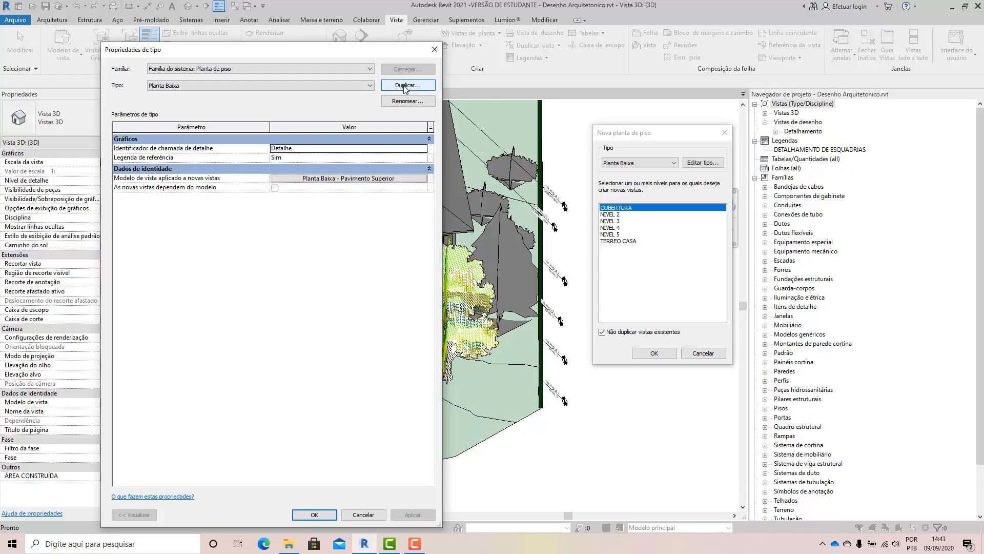
pyautogui.click(404, 86)
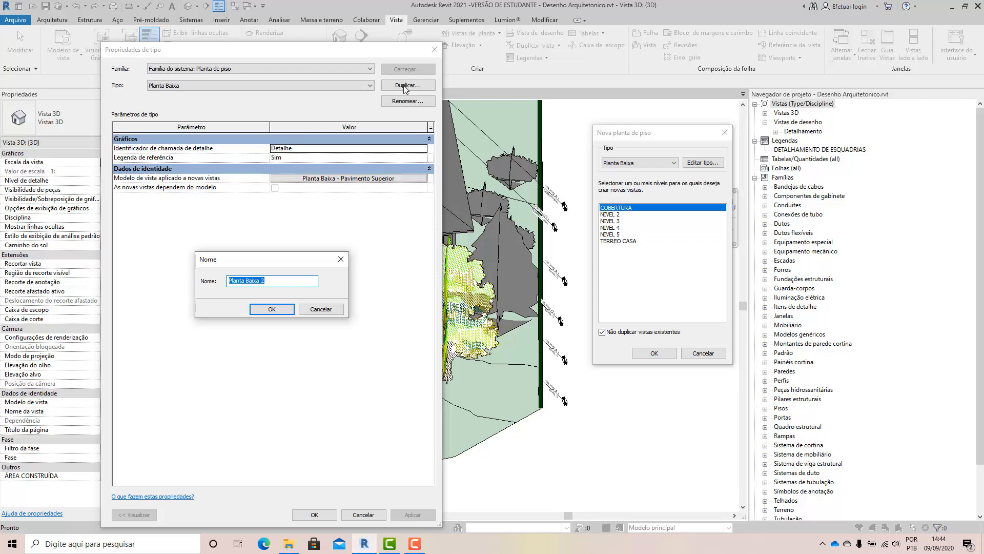
pyautogui.write('LayOut')
pyautogui.click(278, 312)
pyautogui.click(553, 271)
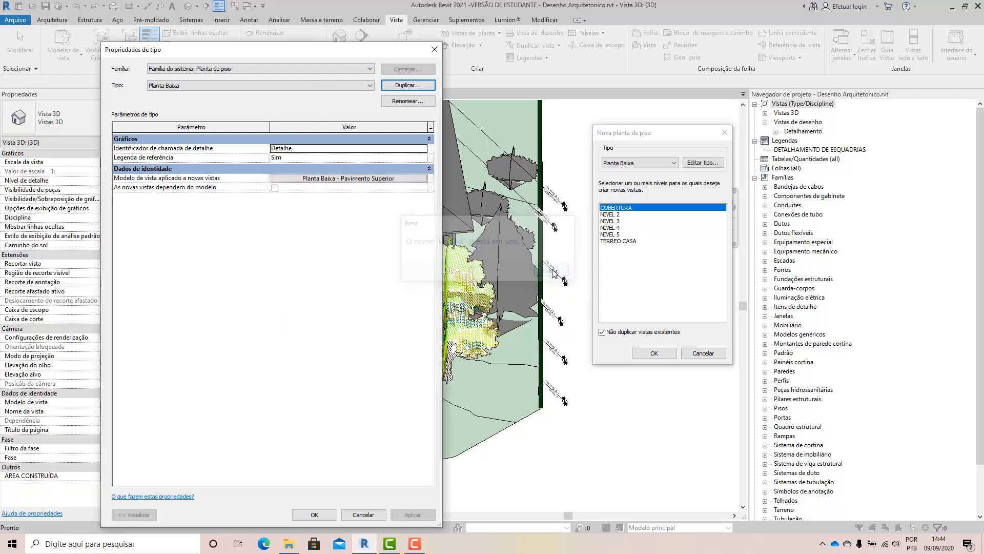
# Duplicate the Planta Baixa view type under the name Paginação de Piso and accept the type properties.
pyautogui.click(401, 88)
pyautogui.moveTo(276, 281); pyautogui.dragTo(220, 283)
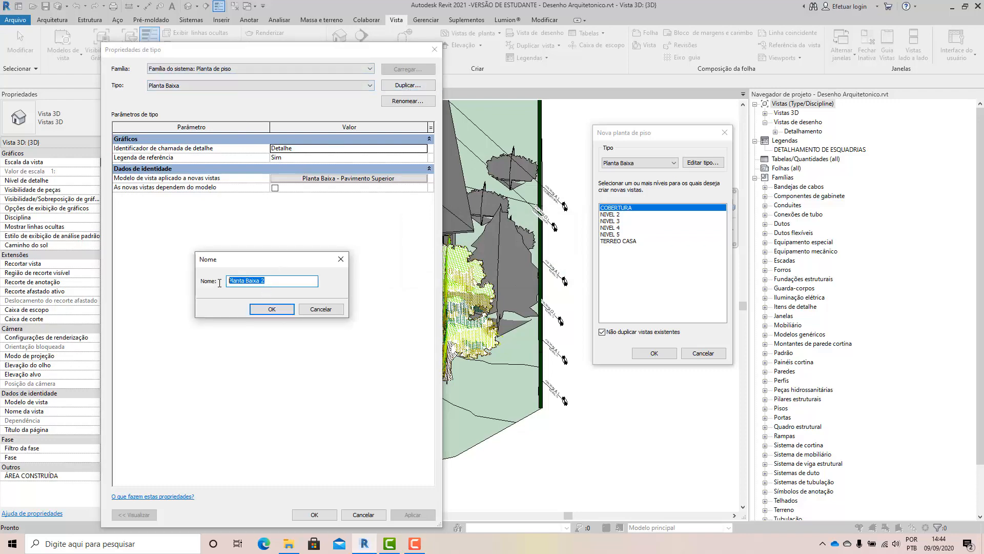
pyautogui.write('Pa')
pyautogui.write('ginação de Piso')
pyautogui.click(272, 309)
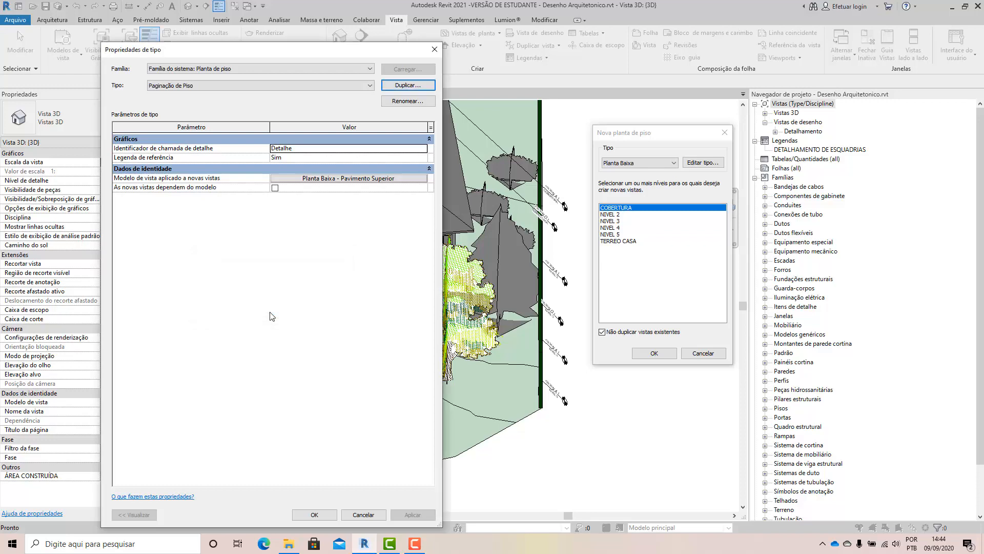
pyautogui.click(314, 515)
# Create a Planta Baixa floor plan for the TERREO CASA level and expand the floor plans in the project browser.
pyautogui.click(649, 166)
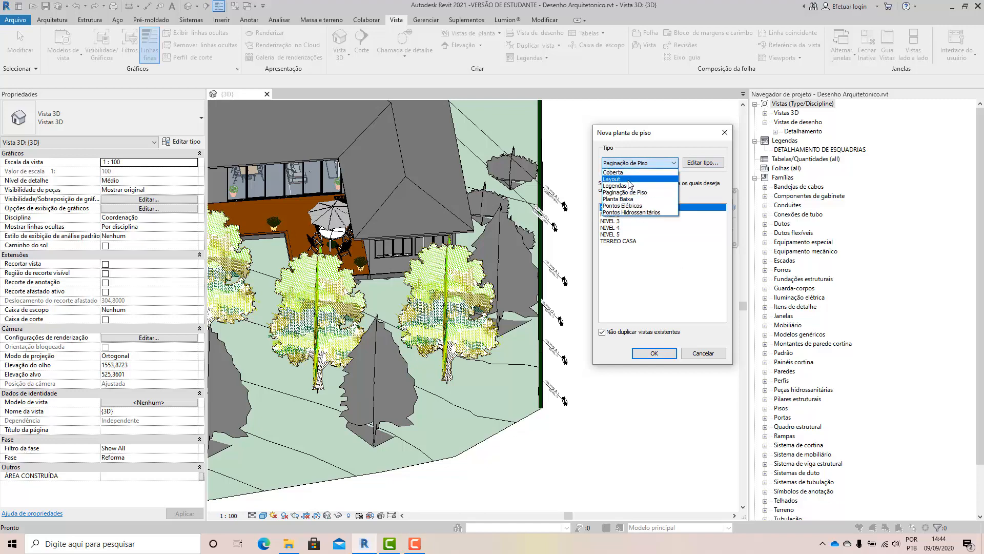
pyautogui.click(634, 198)
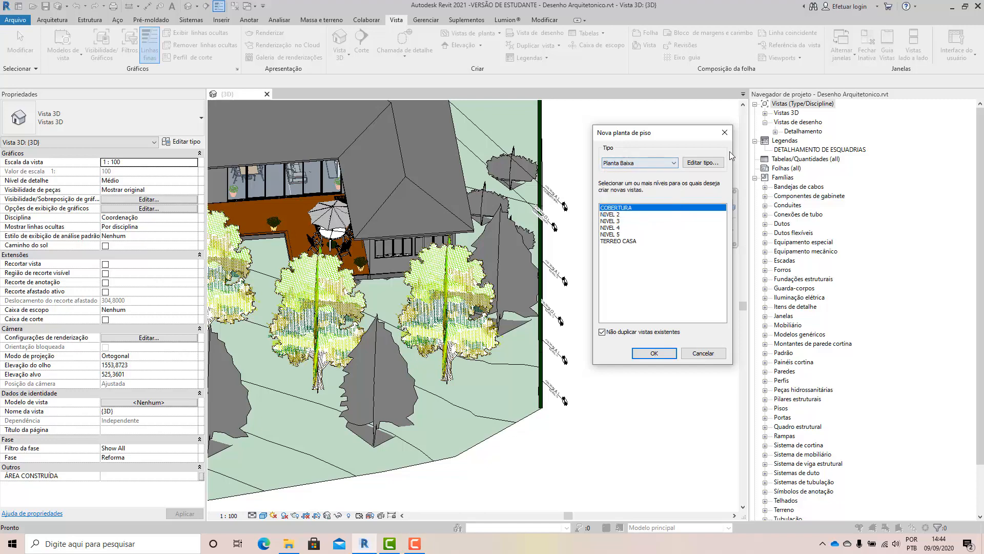
pyautogui.click(620, 241)
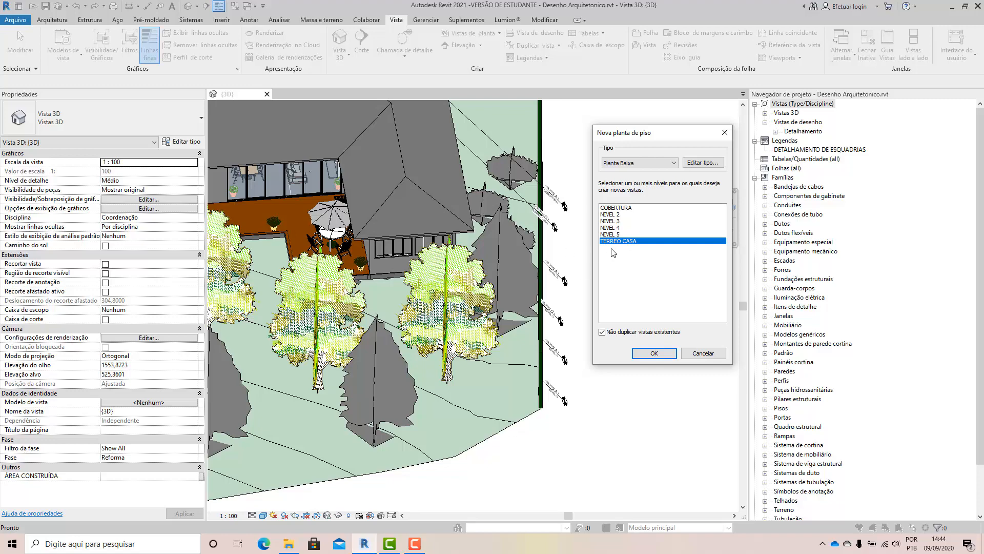
pyautogui.click(654, 353)
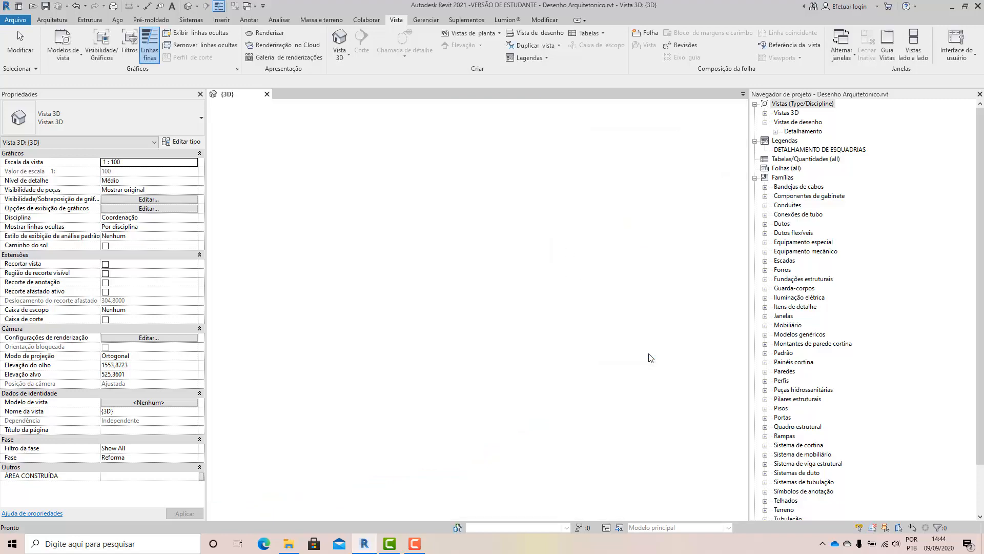
pyautogui.click(765, 113)
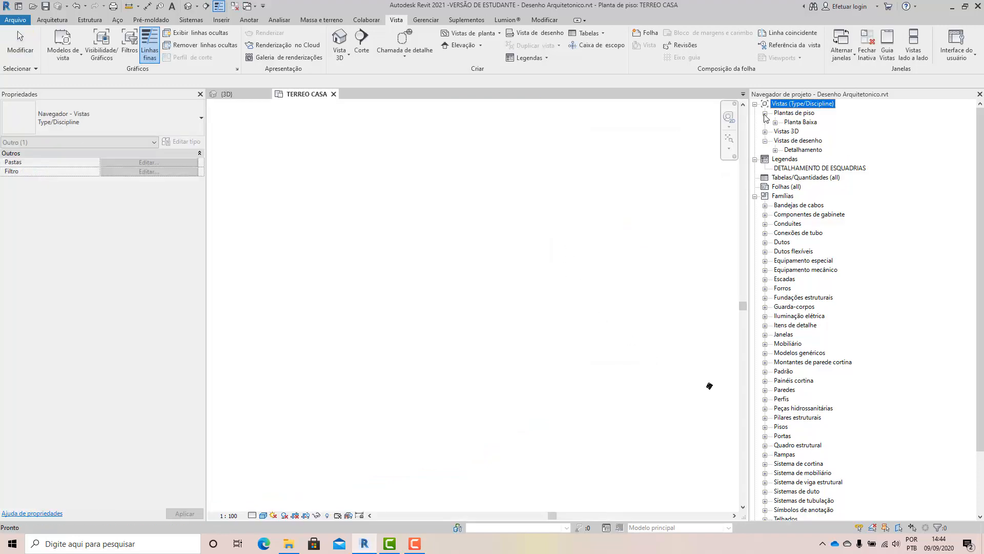
pyautogui.click(776, 122)
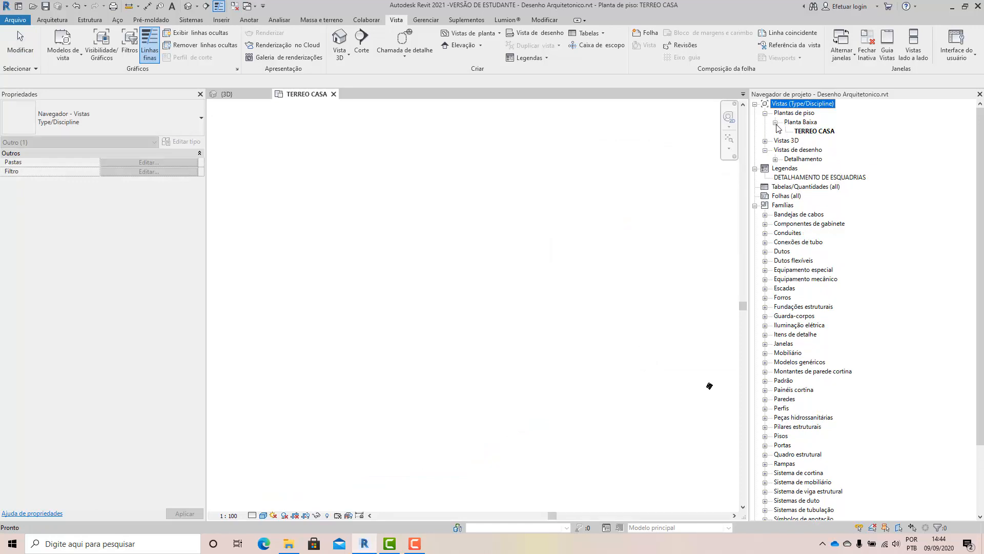
# Compare the project north and true north orientations in the TERREO CASA plan, ending with Norte verdadeiro.
pyautogui.scroll(-2, 585, 369)
pyautogui.scroll(14, 678, 385)
pyautogui.scroll(7, 556, 260)
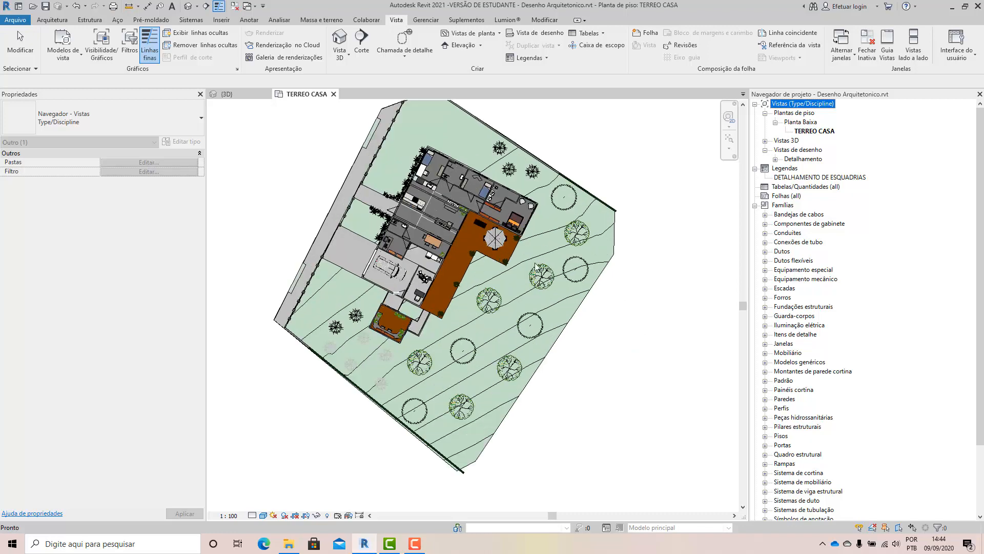
pyautogui.click(653, 326)
pyautogui.scroll(3, 430, 229)
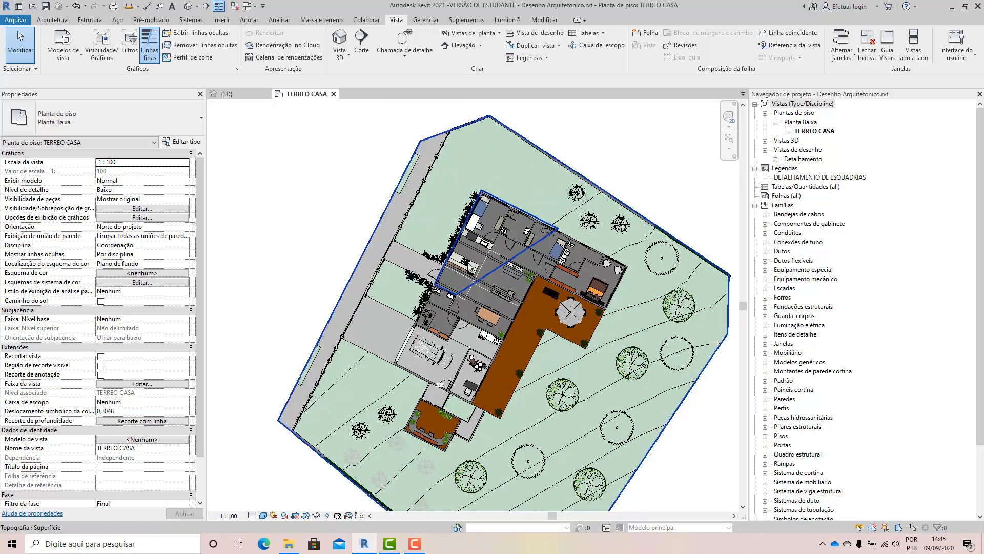
pyautogui.click(185, 230)
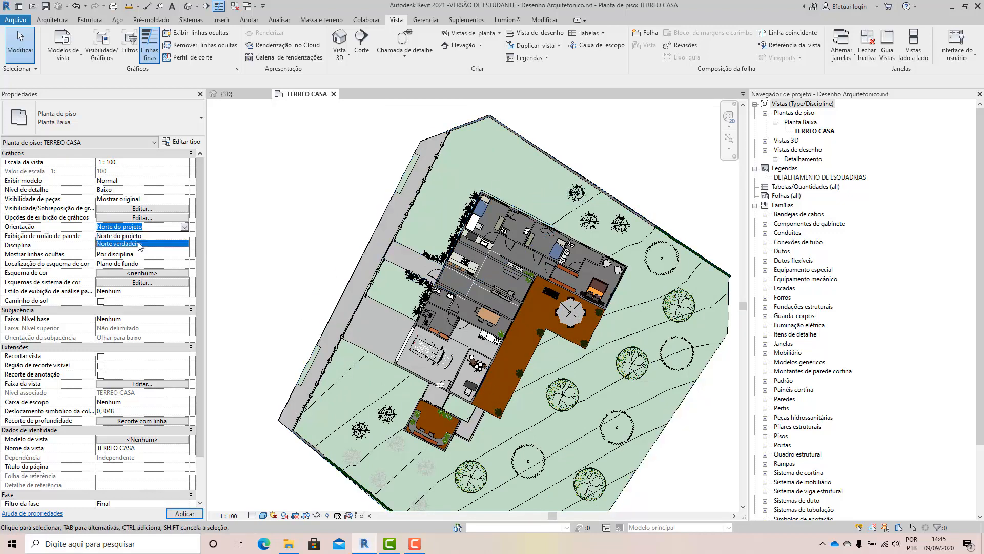
pyautogui.click(143, 244)
pyautogui.click(185, 229)
pyautogui.click(145, 236)
pyautogui.click(184, 227)
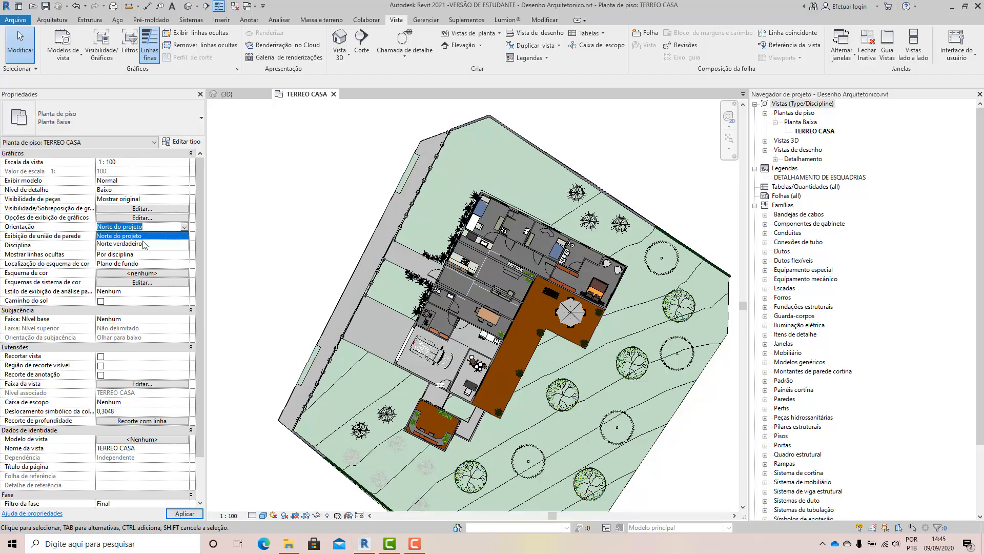
pyautogui.click(145, 245)
# Examine the TERREO CASA plan up close and as a whole, checking the rooms, street side and garden.
pyautogui.scroll(2, 547, 359)
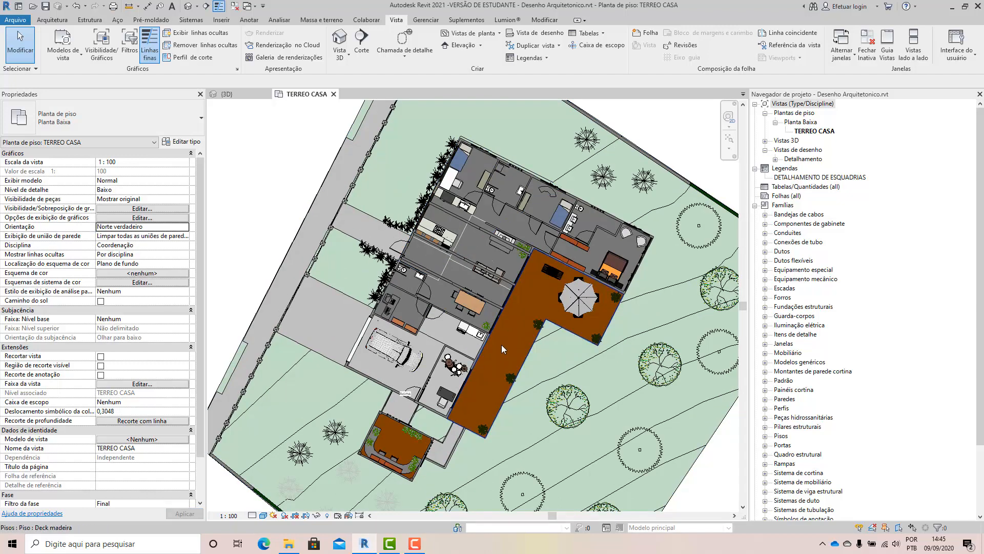
pyautogui.scroll(-2, 501, 345)
pyautogui.scroll(1, 362, 227)
pyautogui.scroll(1, 363, 230)
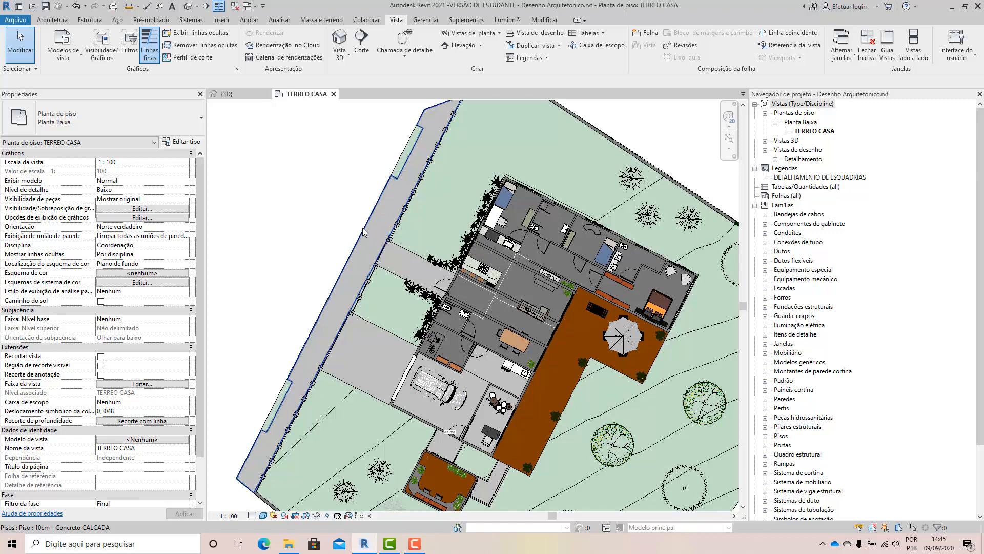
pyautogui.scroll(-1, 361, 230)
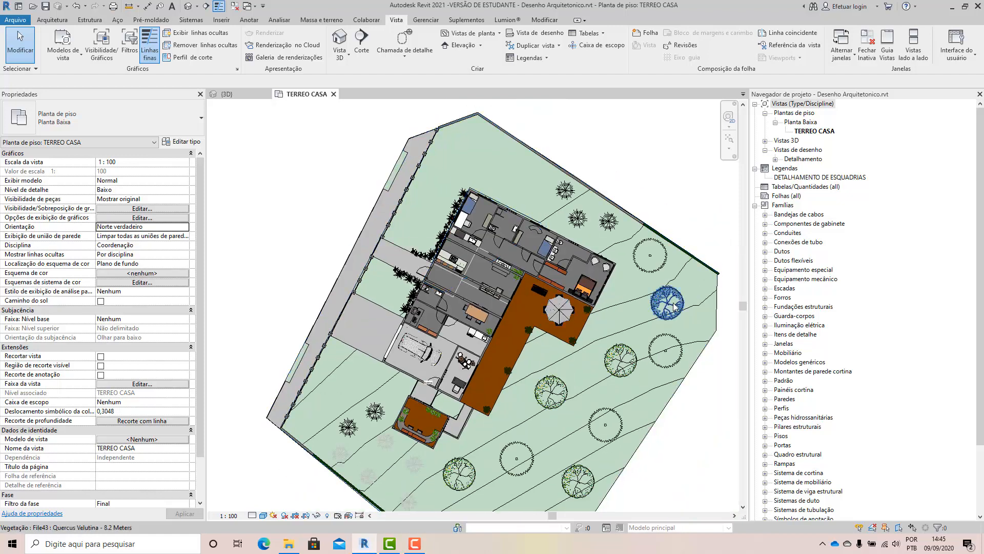
pyautogui.scroll(1, 526, 265)
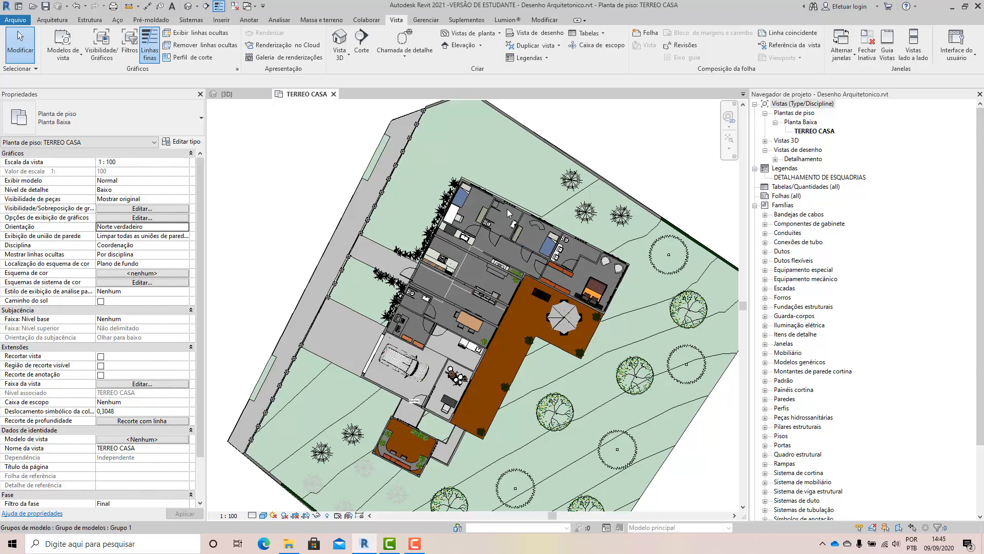
pyautogui.scroll(1, 445, 248)
pyautogui.scroll(2, 469, 342)
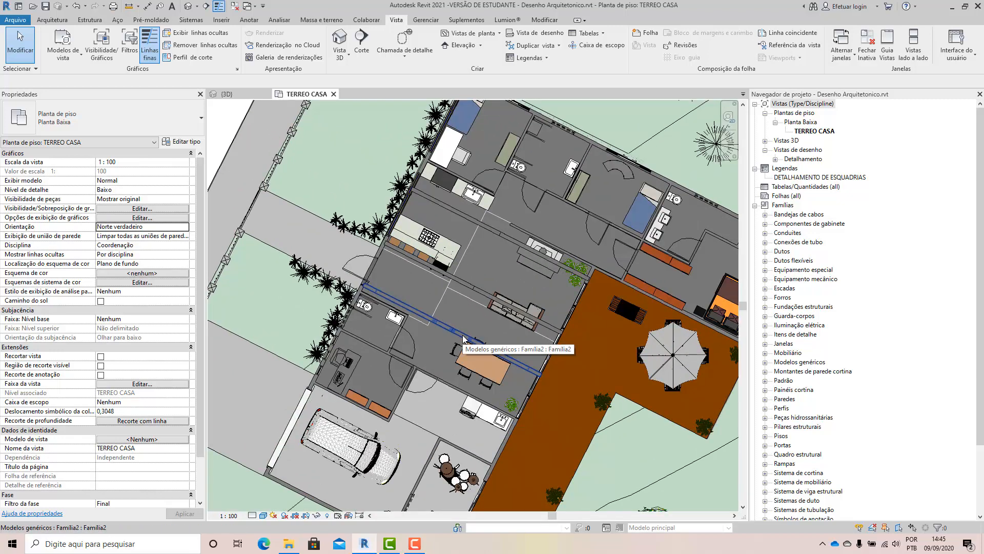
pyautogui.scroll(-3, 378, 297)
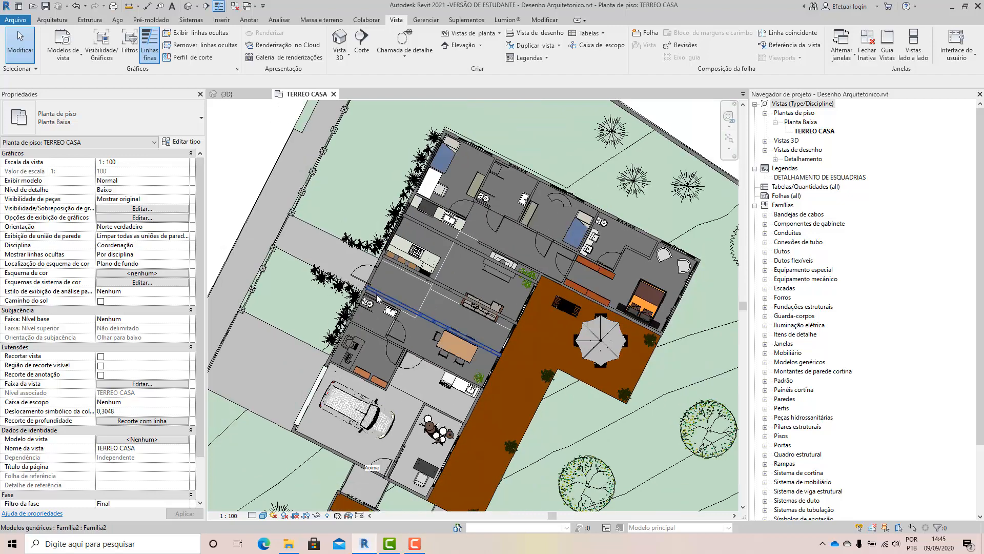
pyautogui.scroll(-1, 378, 297)
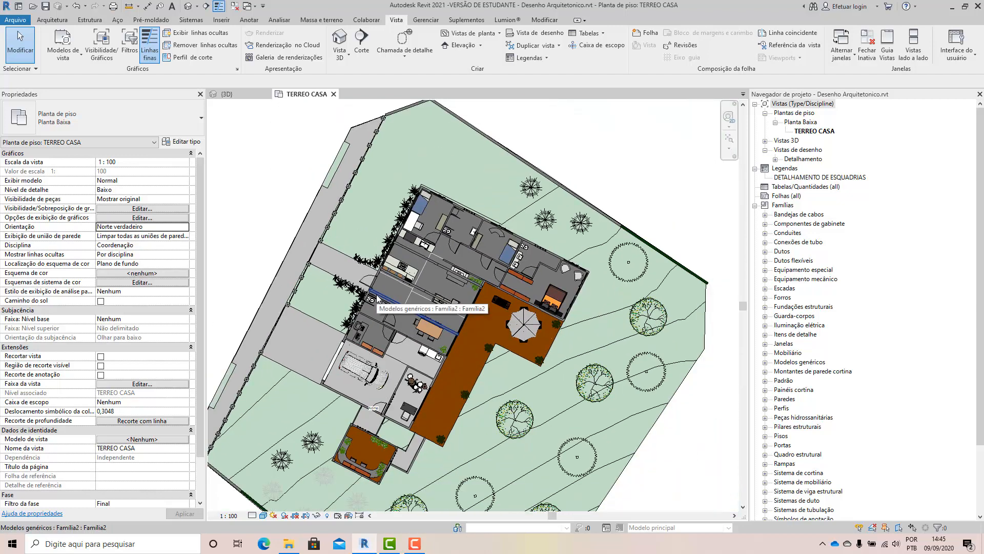
pyautogui.scroll(-1, 485, 297)
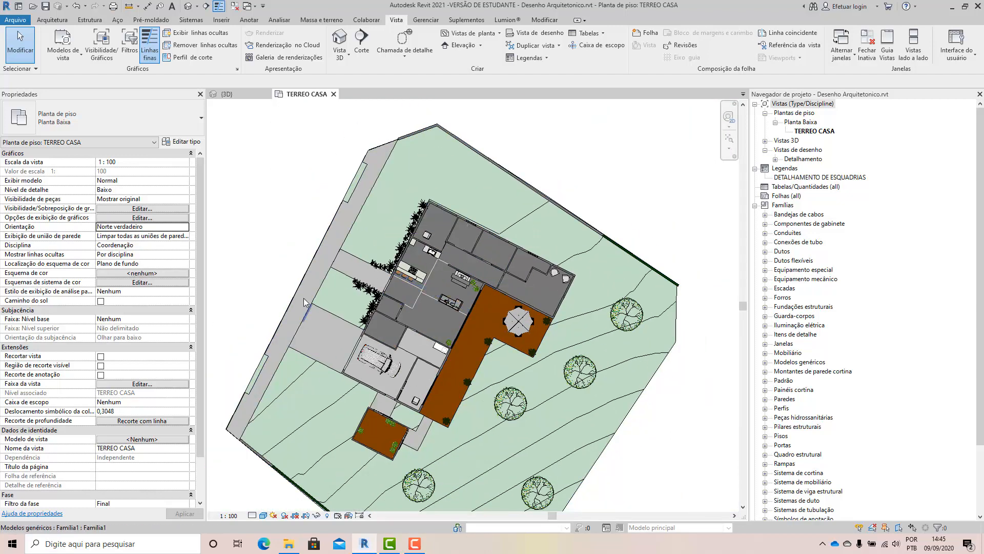
pyautogui.scroll(1, 250, 319)
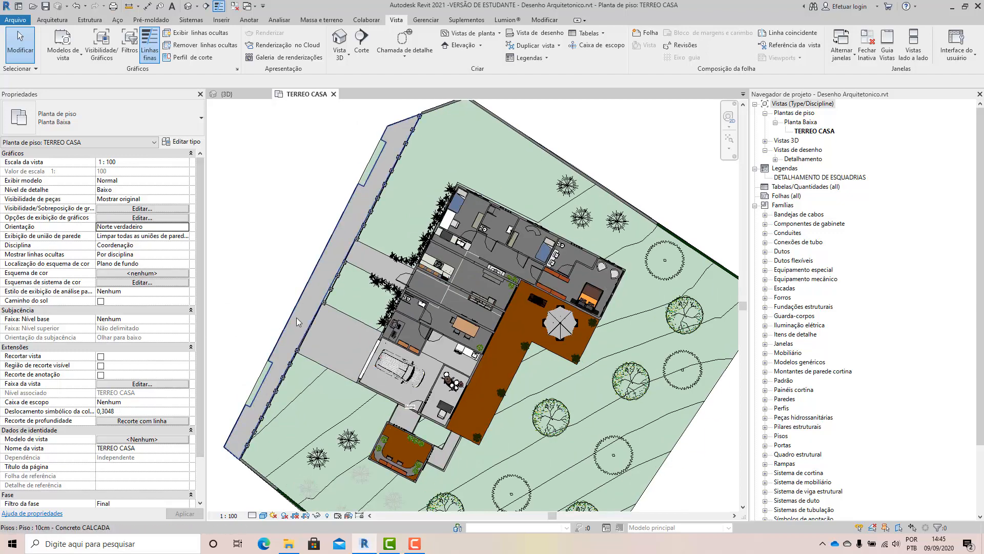
pyautogui.scroll(-1, 514, 290)
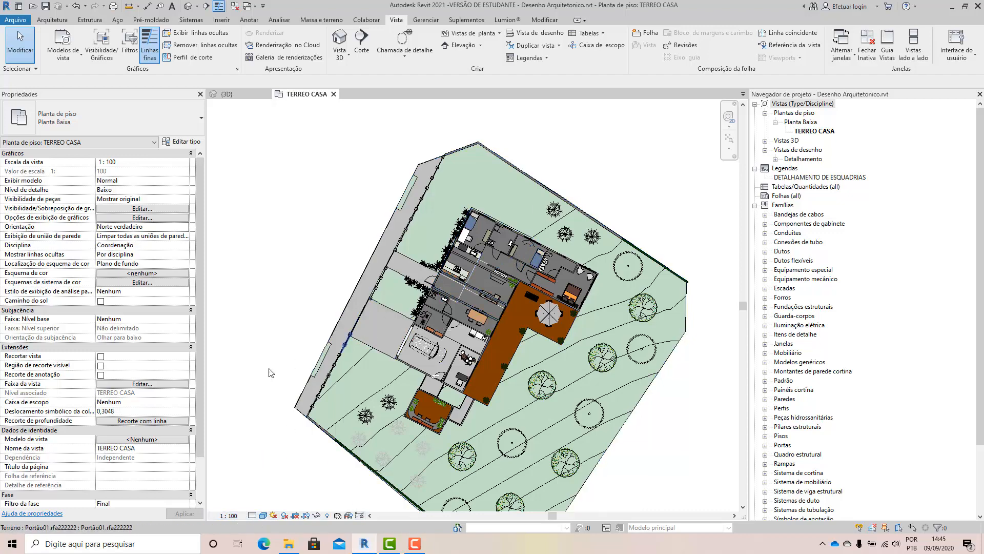
pyautogui.scroll(1, 541, 329)
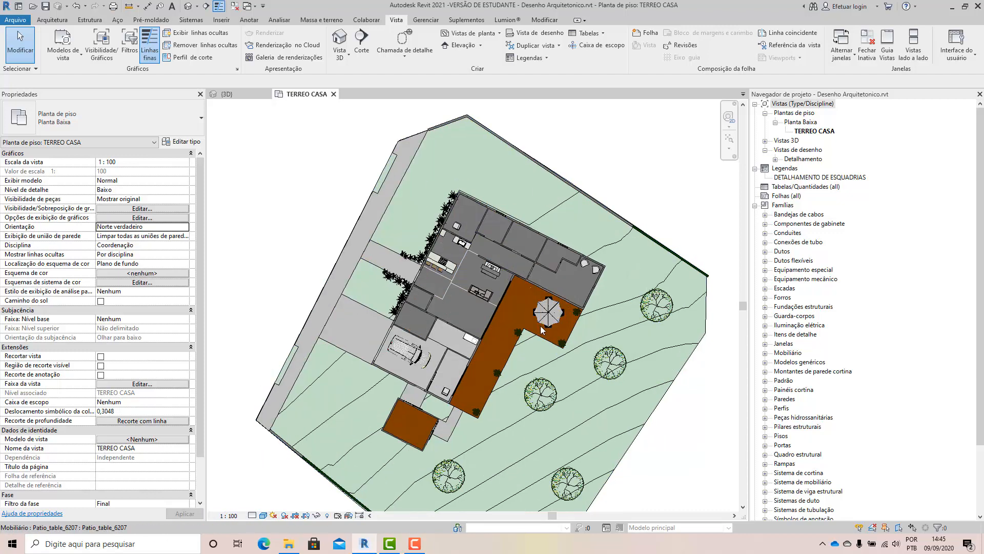
# Examine the furnished rooms of the TERREO CASA plan up close, including the single bedroom, kitchen and bathrooms, and the whole site.
pyautogui.scroll(2, 541, 330)
pyautogui.scroll(1, 488, 227)
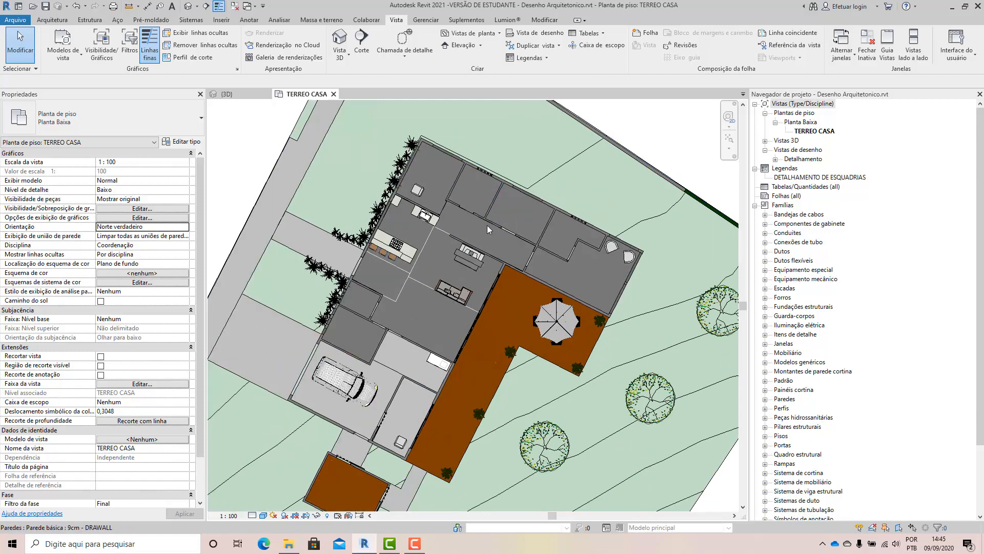
pyautogui.scroll(3, 487, 226)
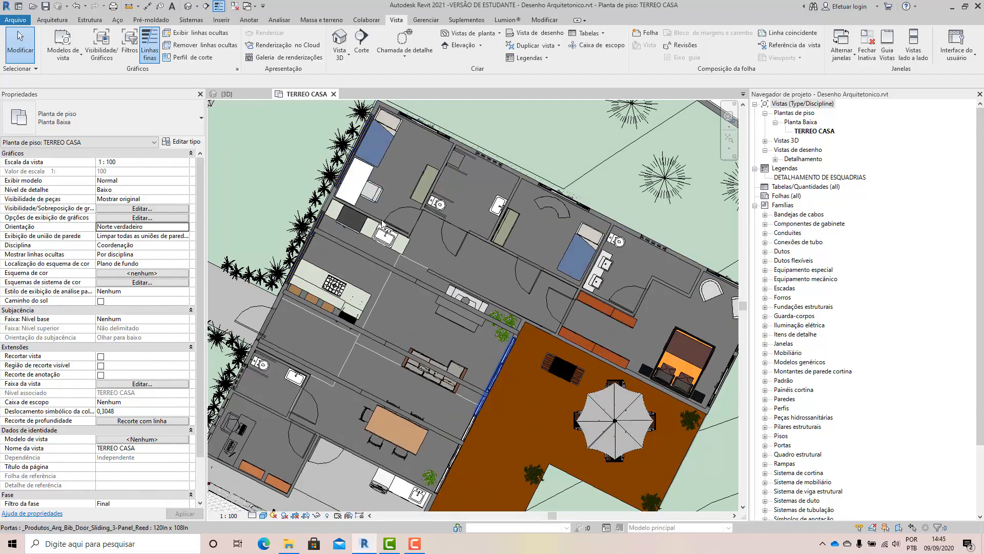
pyautogui.scroll(4, 382, 223)
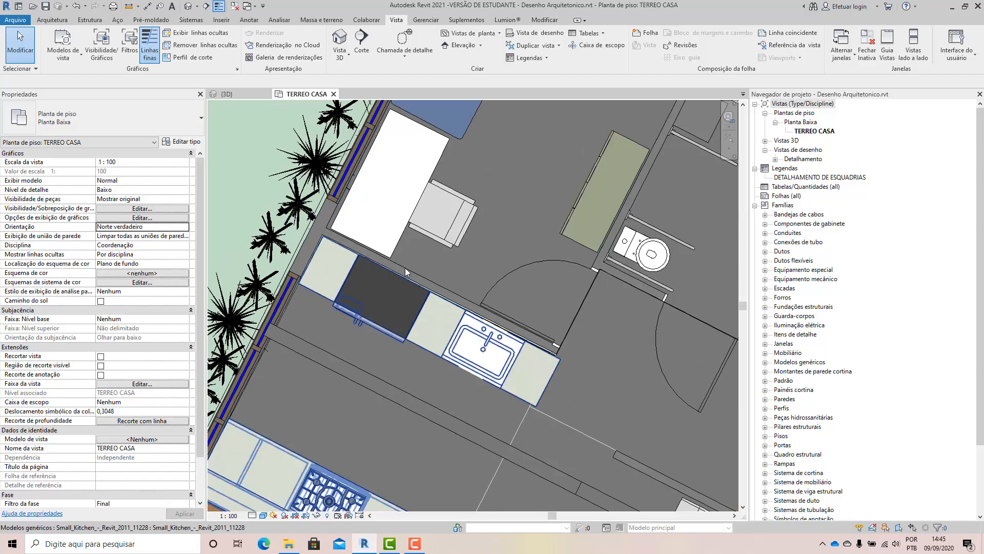
pyautogui.scroll(-3, 448, 288)
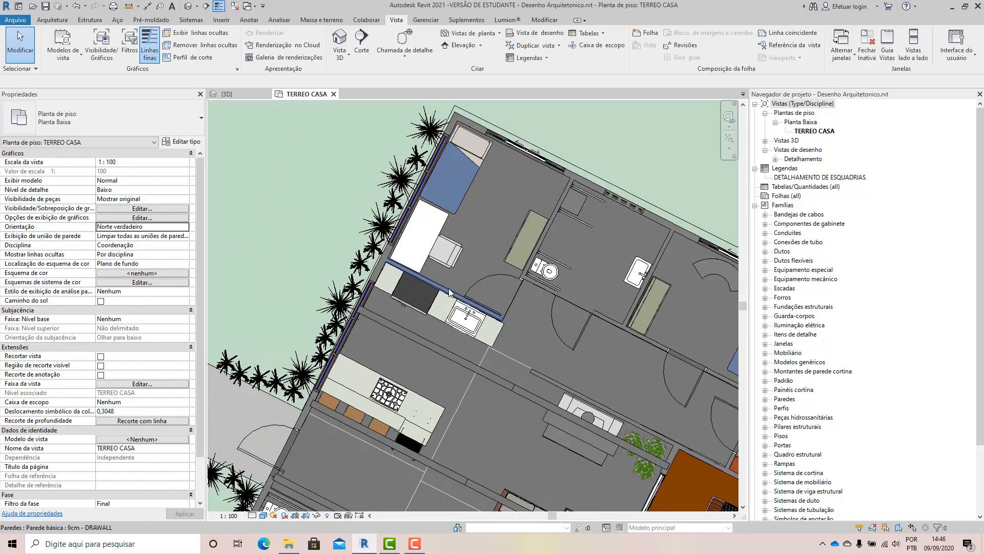
pyautogui.scroll(3, 482, 112)
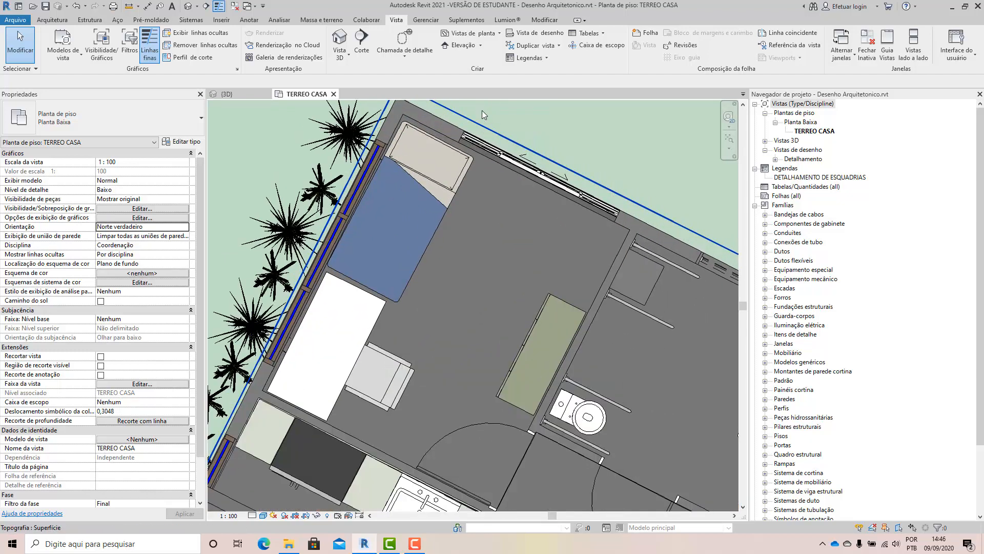
pyautogui.scroll(-1, 436, 180)
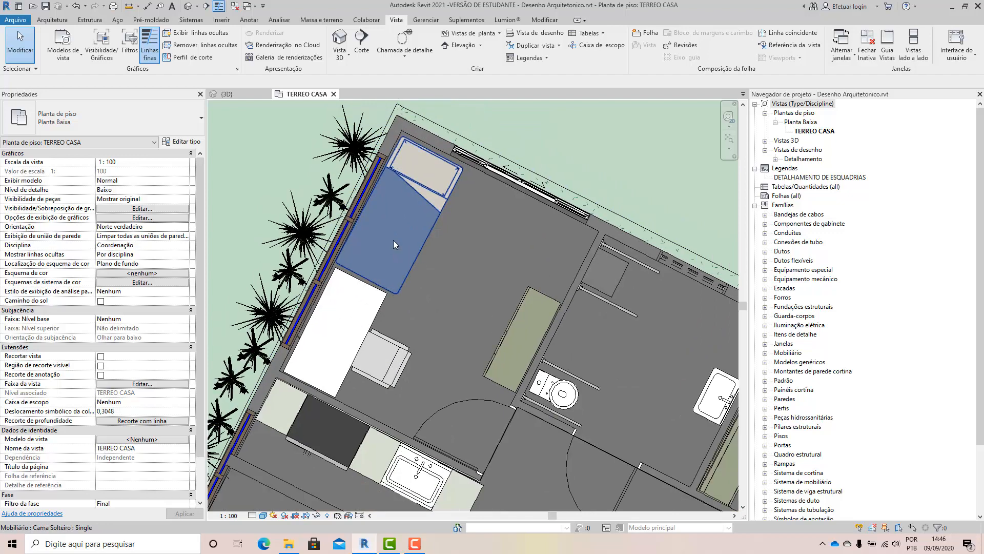
pyautogui.scroll(-2, 392, 240)
pyautogui.scroll(-6, 440, 206)
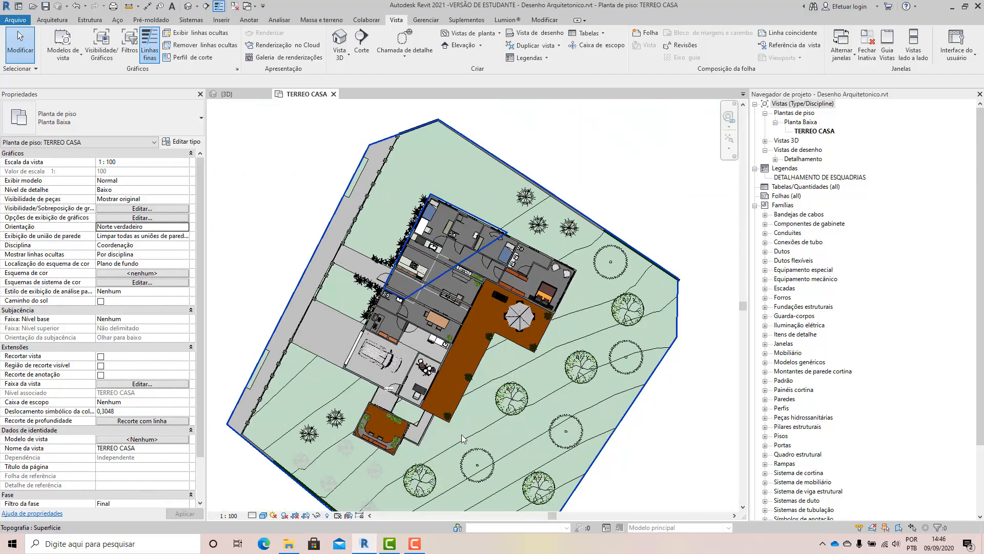
# Set the TERREO CASA plan's visual style to Linha oculta.
pyautogui.click(261, 517)
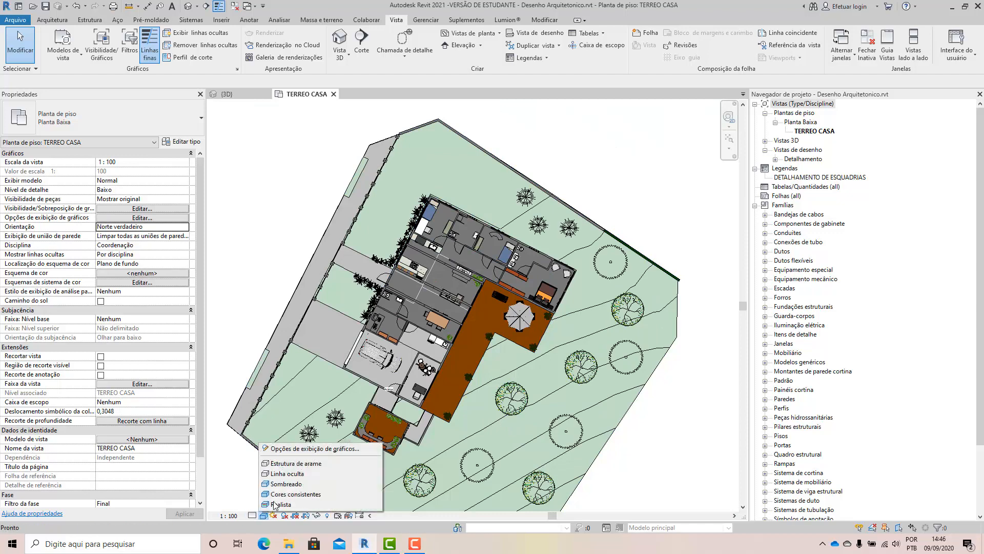
pyautogui.click(272, 474)
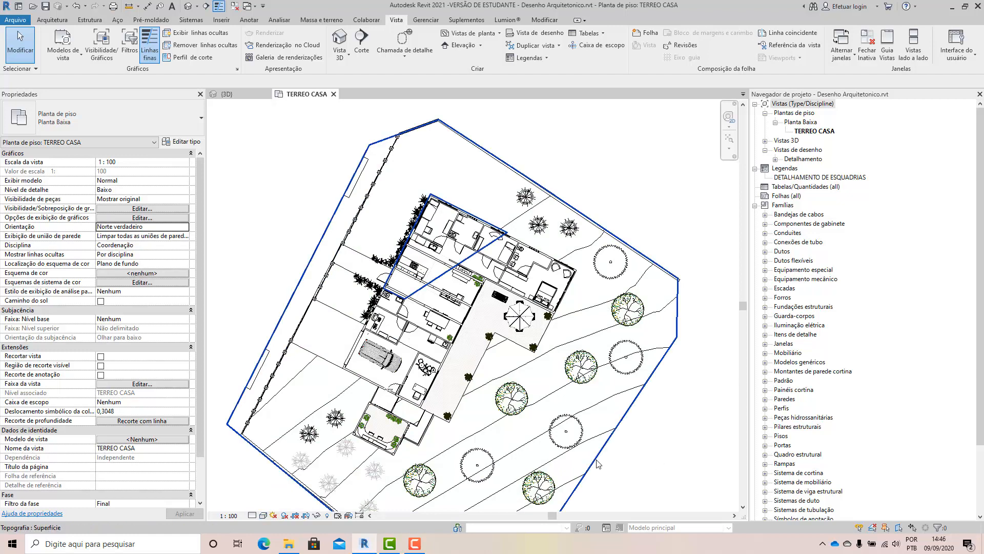
pyautogui.scroll(4, 372, 451)
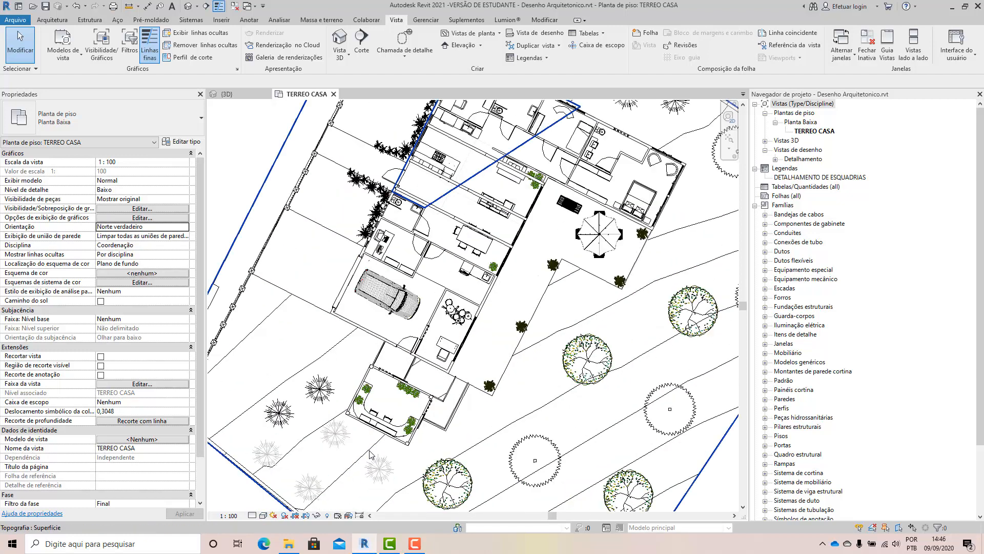
pyautogui.scroll(5, 405, 374)
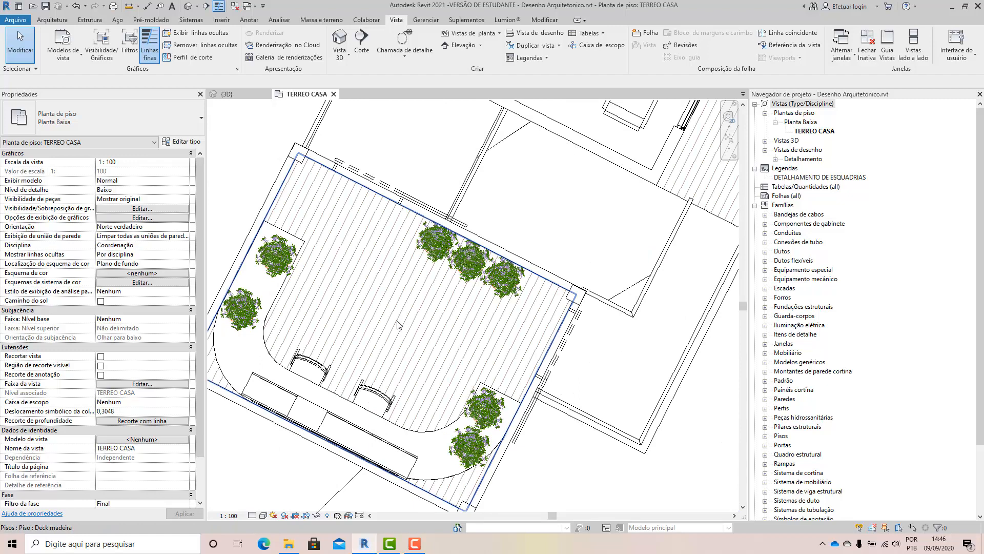
pyautogui.scroll(4, 464, 425)
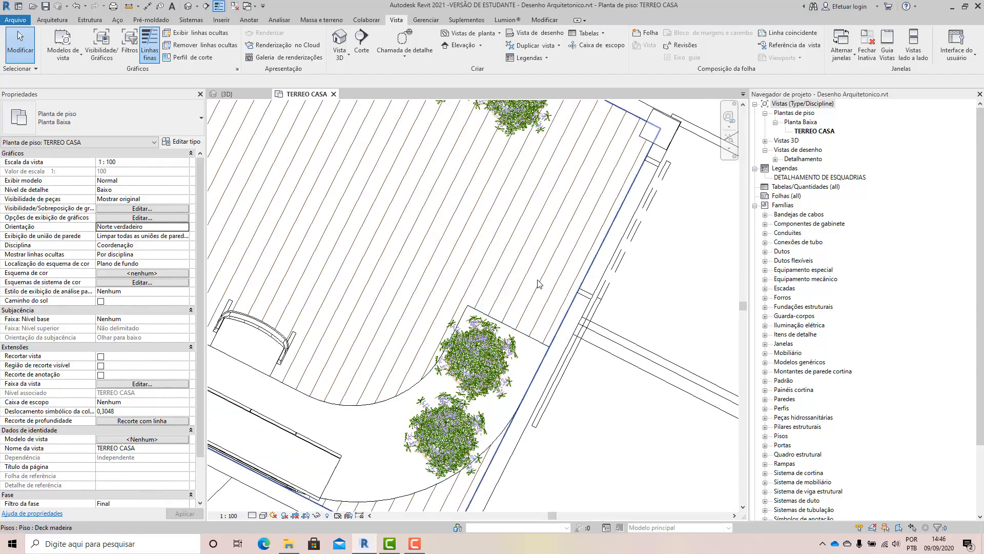
# Delete the two plants at the garden-side end of the curved desk in the small wood-deck room.
pyautogui.scroll(-2, 501, 338)
pyautogui.scroll(3, 486, 401)
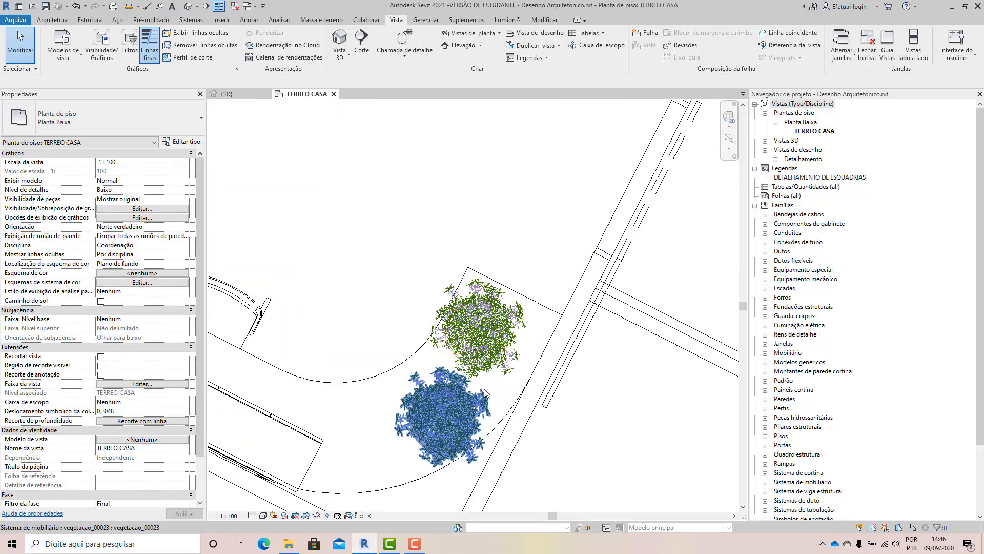
pyautogui.click(459, 411)
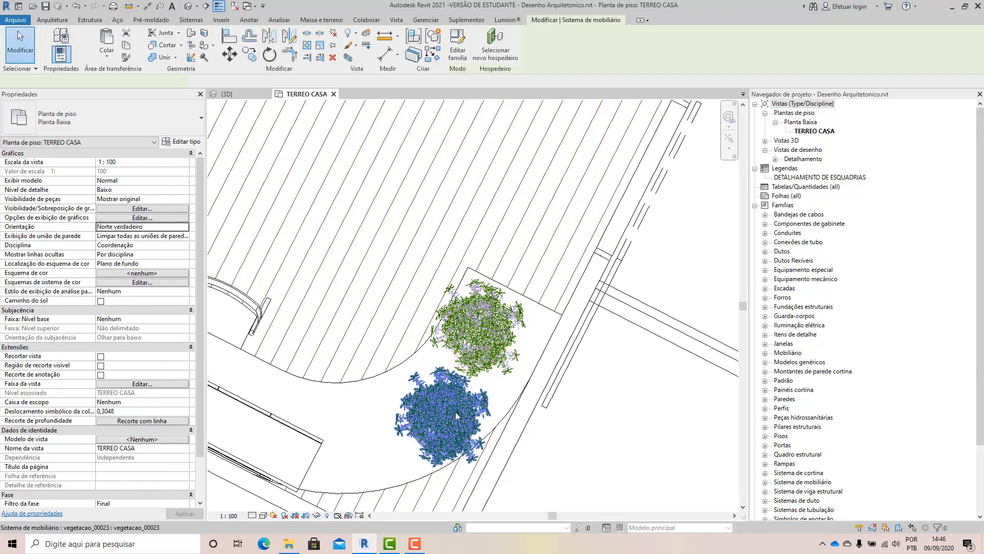
pyautogui.press('Delete')
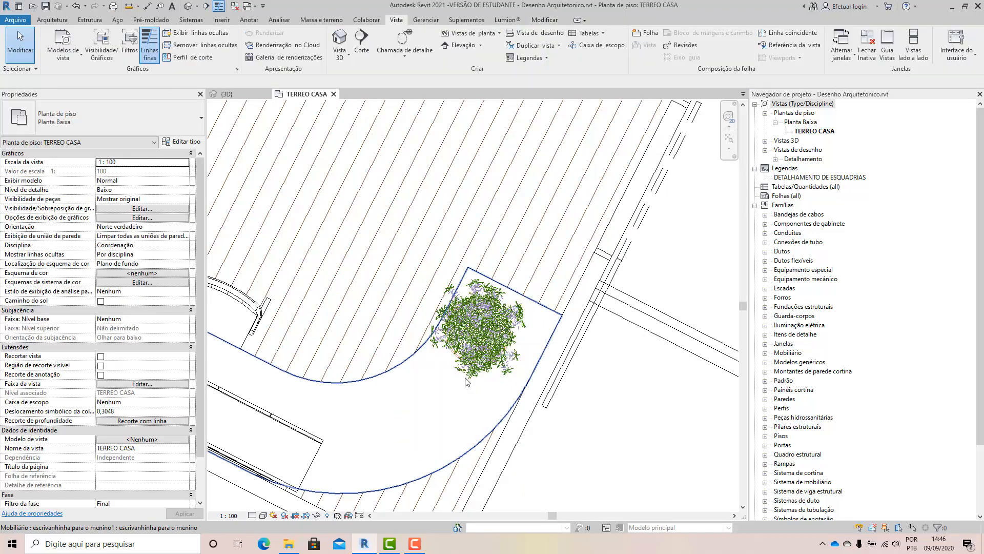
pyautogui.click(479, 357)
pyautogui.press('Delete')
pyautogui.scroll(-5, 484, 377)
pyautogui.scroll(-2, 443, 374)
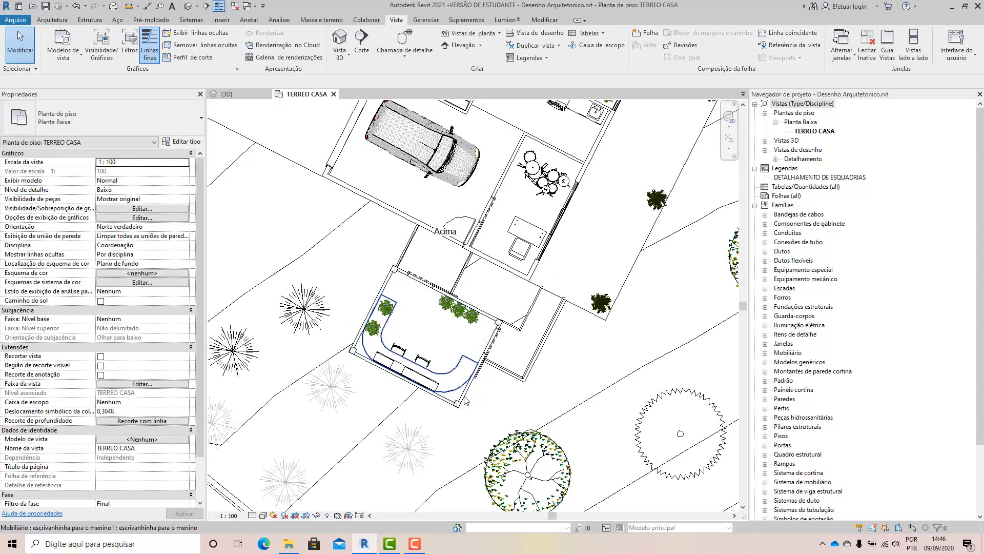
# Delete the two plants at the opposite end of the curved desk.
pyautogui.scroll(8, 506, 476)
pyautogui.scroll(-5, 507, 476)
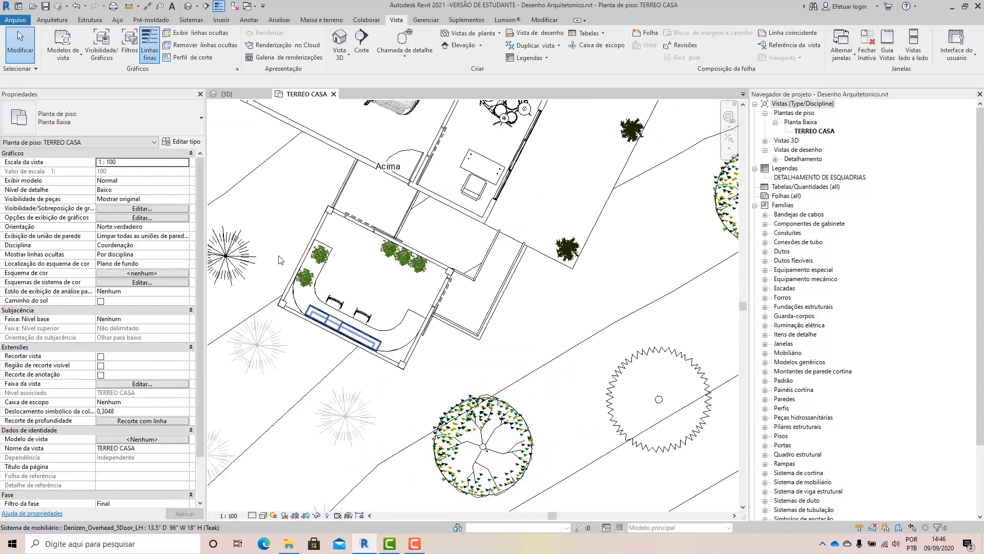
pyautogui.click(303, 279)
pyautogui.press('Delete')
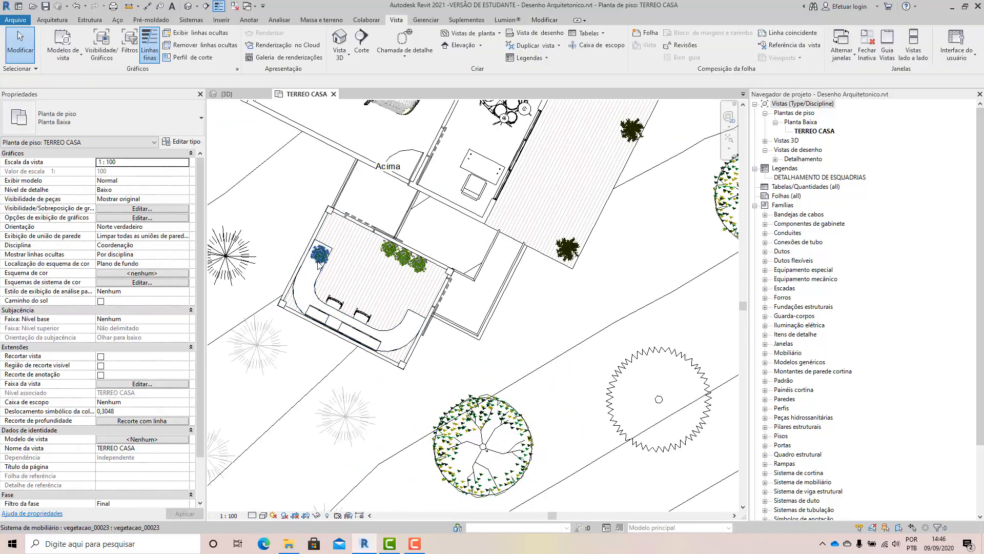
pyautogui.click(319, 255)
pyautogui.press('Delete')
# Delete the three plants lined up along the wall opposite the curved desk.
pyautogui.click(391, 253)
pyautogui.press('Delete')
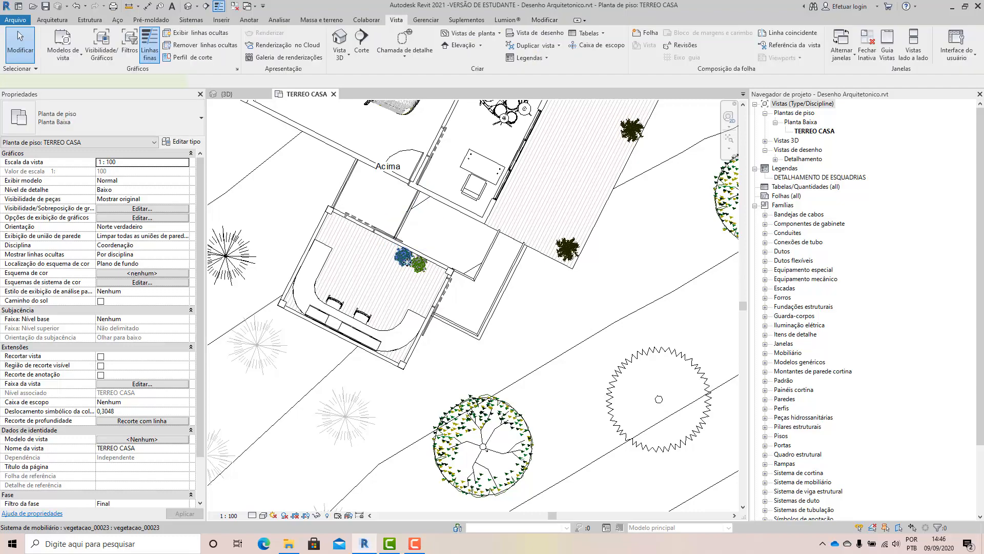
pyautogui.click(404, 258)
pyautogui.press('Delete')
pyautogui.click(419, 264)
pyautogui.press('Delete')
pyautogui.scroll(-4, 448, 351)
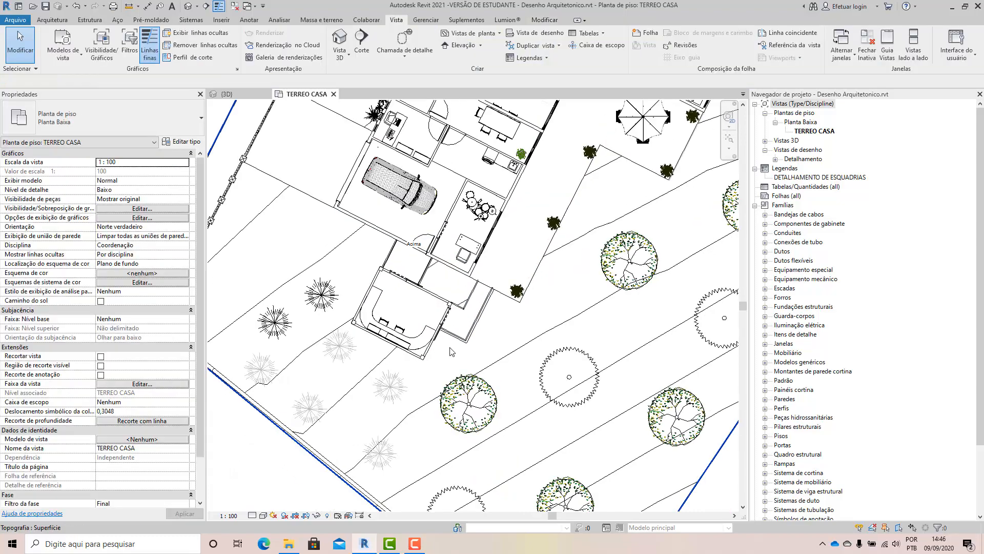
# Delete the indoor plants near the dining table and beside the living room's TV unit.
pyautogui.scroll(1, 479, 190)
pyautogui.scroll(2, 479, 187)
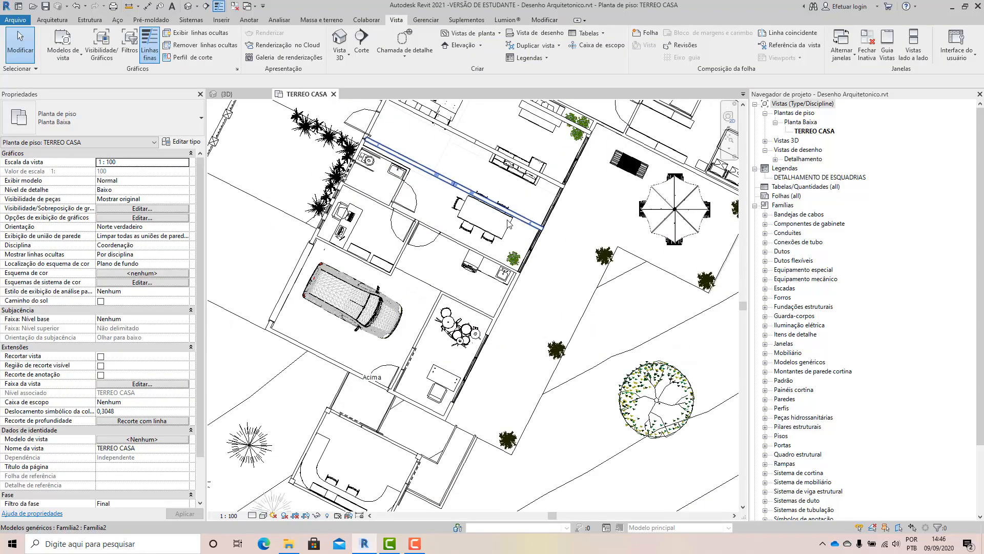
pyautogui.click(514, 256)
pyautogui.press('Delete')
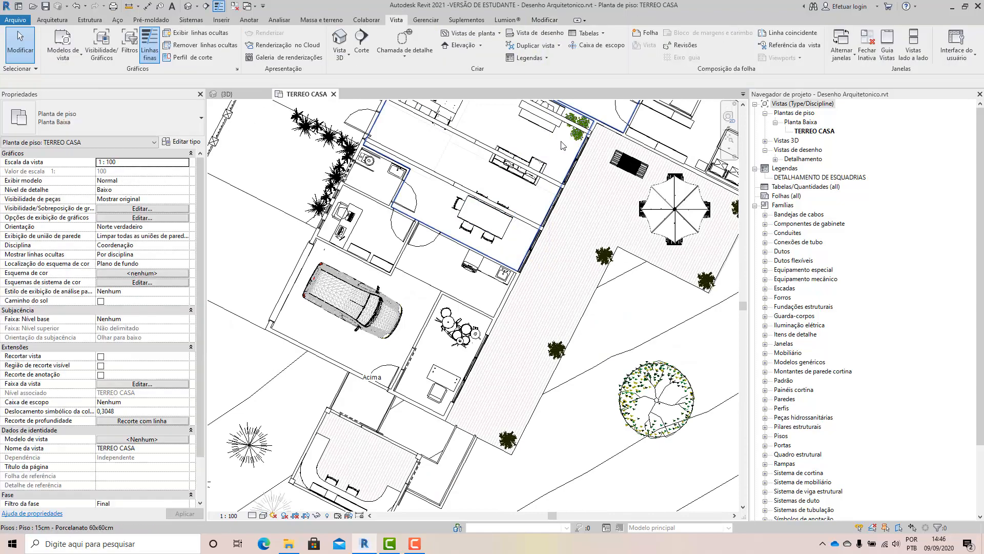
pyautogui.scroll(-1, 435, 287)
pyautogui.scroll(3, 552, 152)
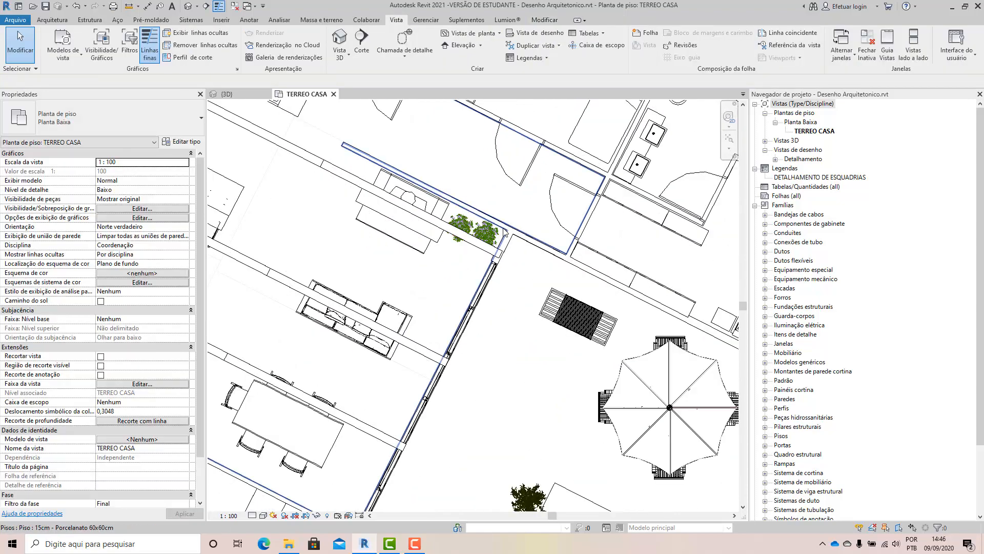
pyautogui.click(467, 230)
pyautogui.press('Delete')
pyautogui.scroll(-4, 487, 257)
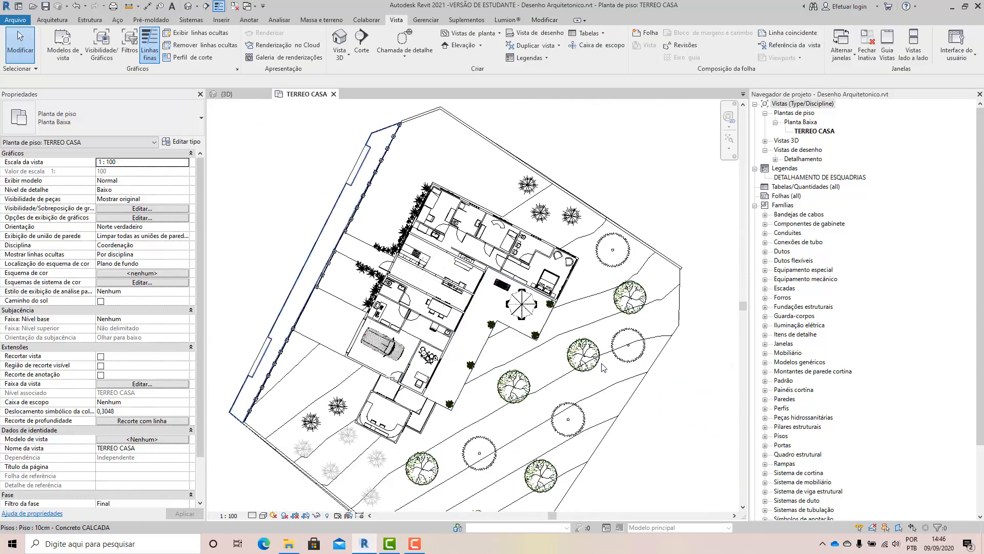
# Compare the plan in the Cores consistentes visual style with Linha oculta, ending with Linha oculta.
pyautogui.click(264, 516)
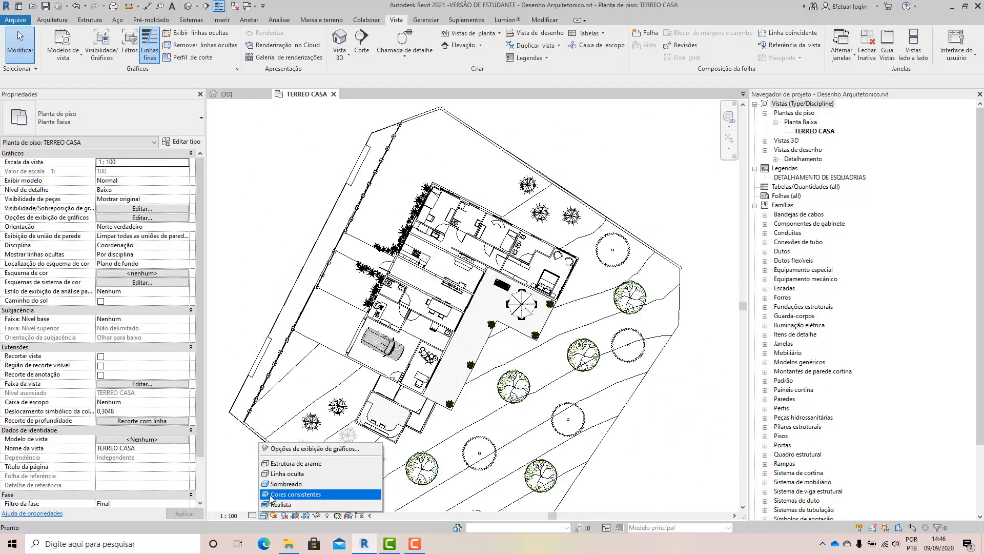
pyautogui.click(287, 495)
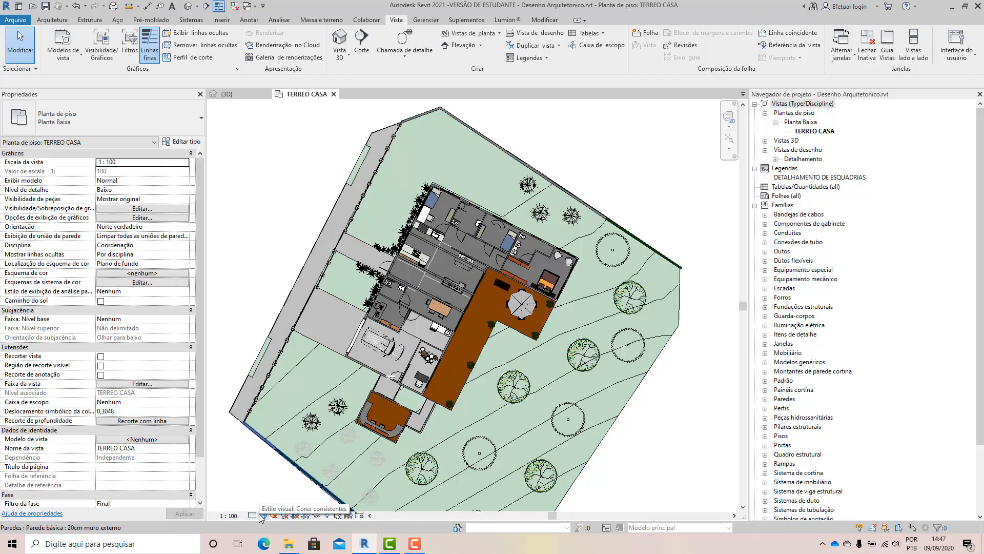
pyautogui.scroll(2, 368, 356)
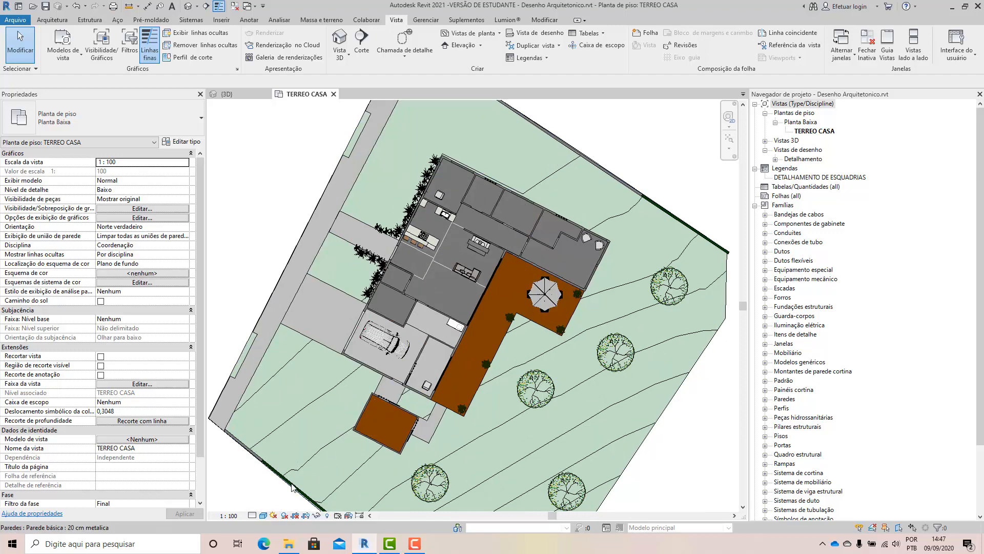
pyautogui.click(265, 515)
pyautogui.click(287, 473)
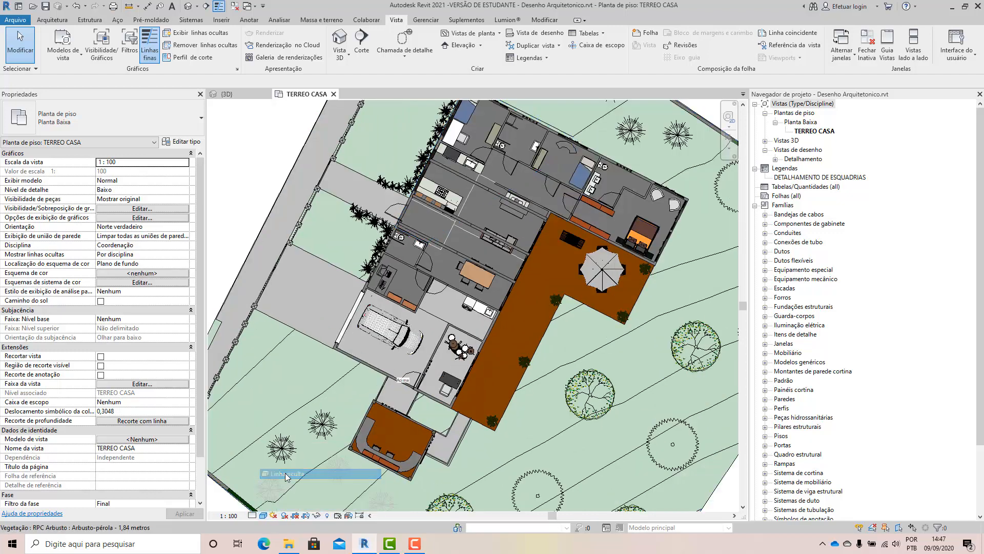
# Examine the remaining vegetation around the terrace and along the house's front wall in the TERREO CASA plan.
pyautogui.scroll(4, 492, 298)
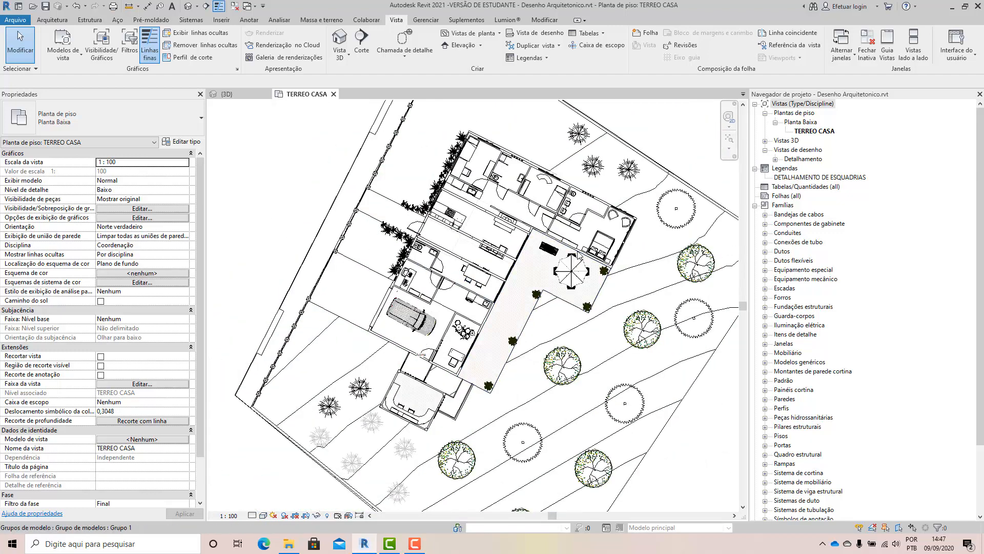
pyautogui.scroll(5, 506, 320)
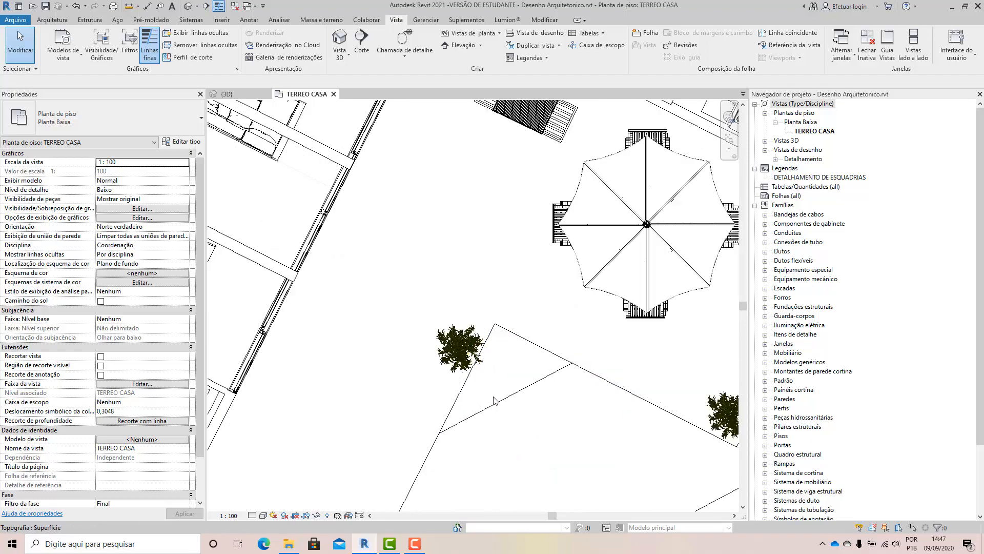
pyautogui.scroll(-5, 490, 393)
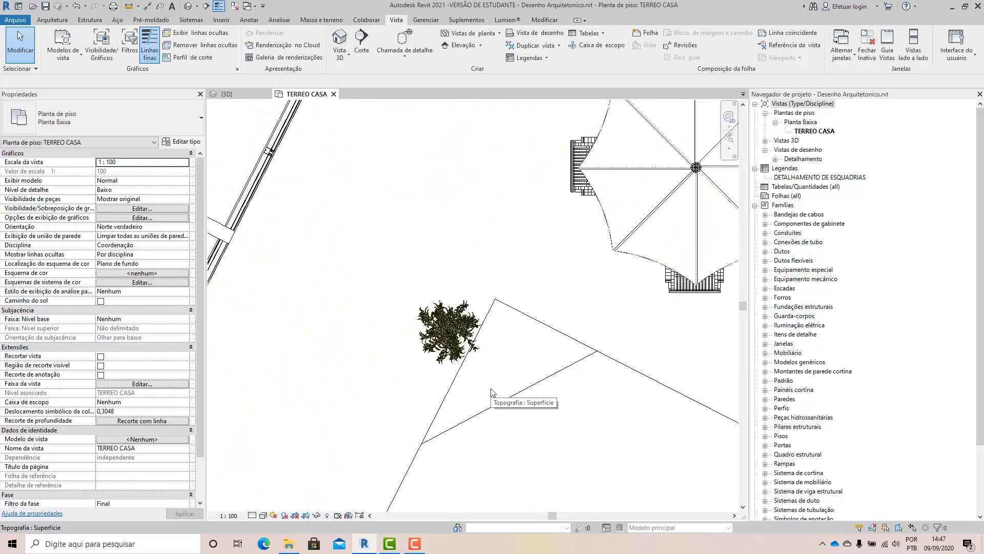
pyautogui.scroll(3, 468, 385)
pyautogui.scroll(2, 467, 386)
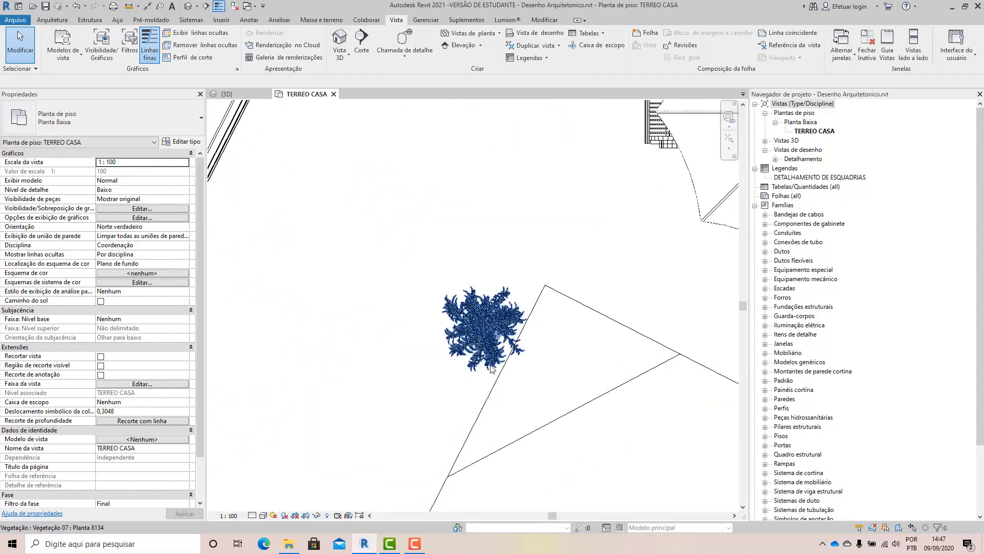
pyautogui.scroll(-8, 490, 367)
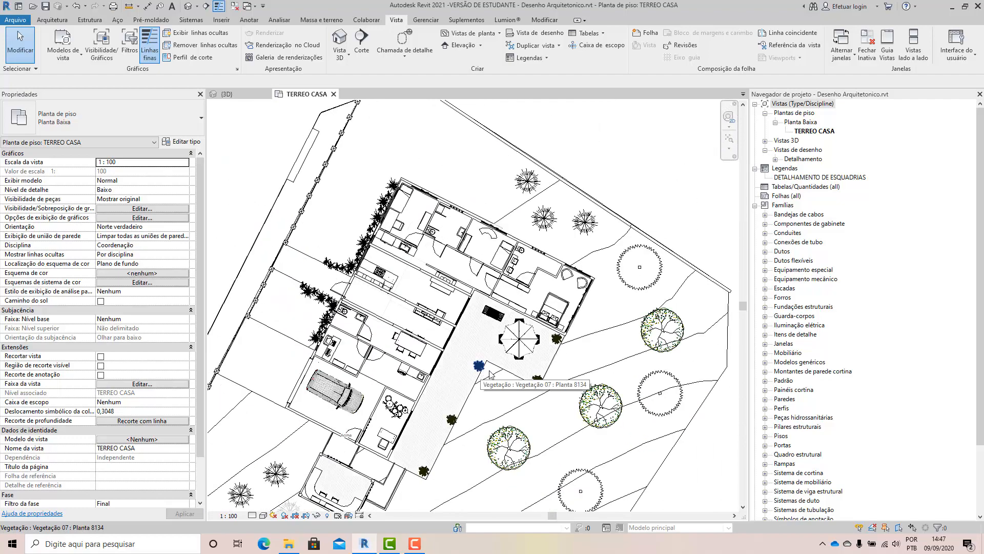
pyautogui.scroll(5, 348, 248)
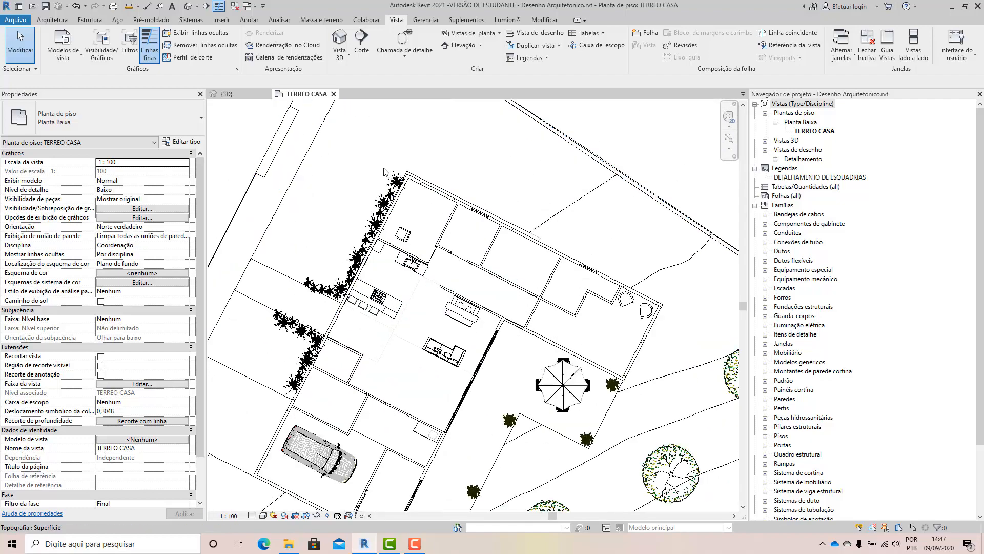
pyautogui.scroll(-5, 397, 218)
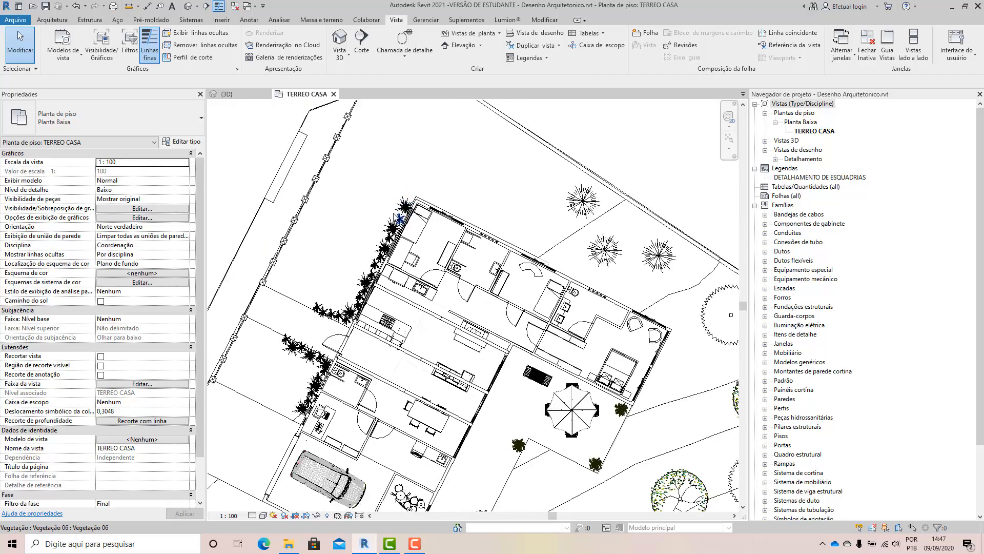
# Examine the vegetation around the wooden deck and the front yard, selecting the Vegetação 07 plant at the deck's far end.
pyautogui.scroll(2, 413, 492)
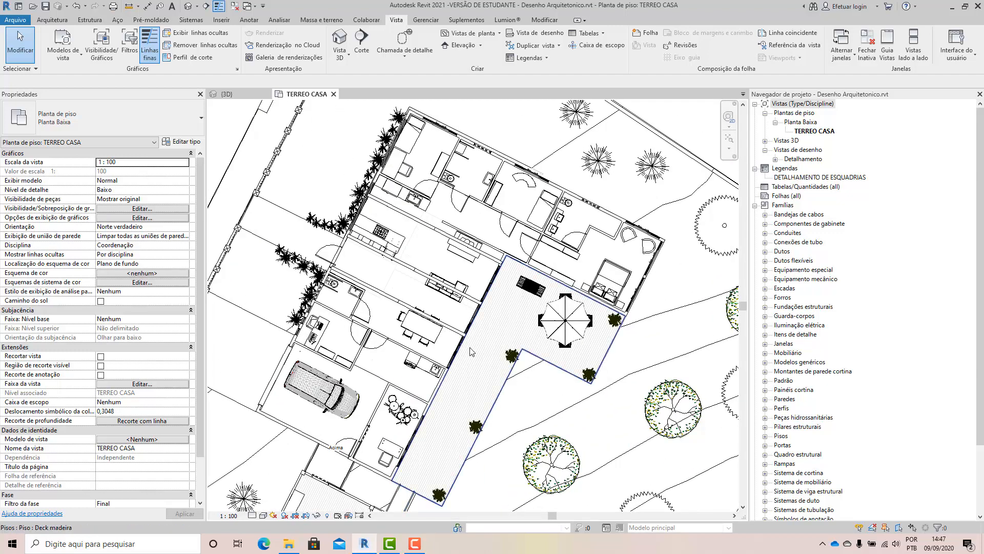
pyautogui.scroll(-3, 470, 348)
pyautogui.scroll(-2, 513, 286)
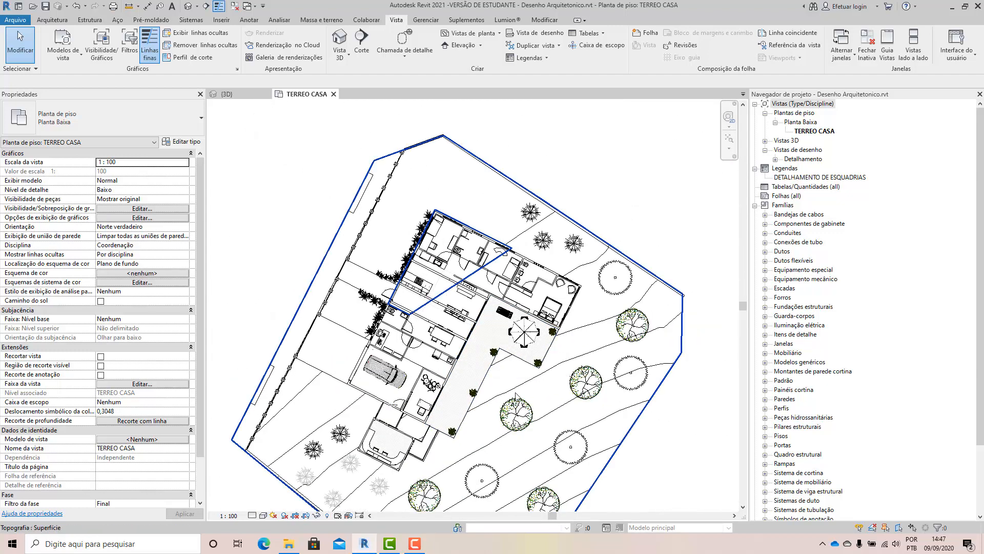
pyautogui.scroll(8, 471, 389)
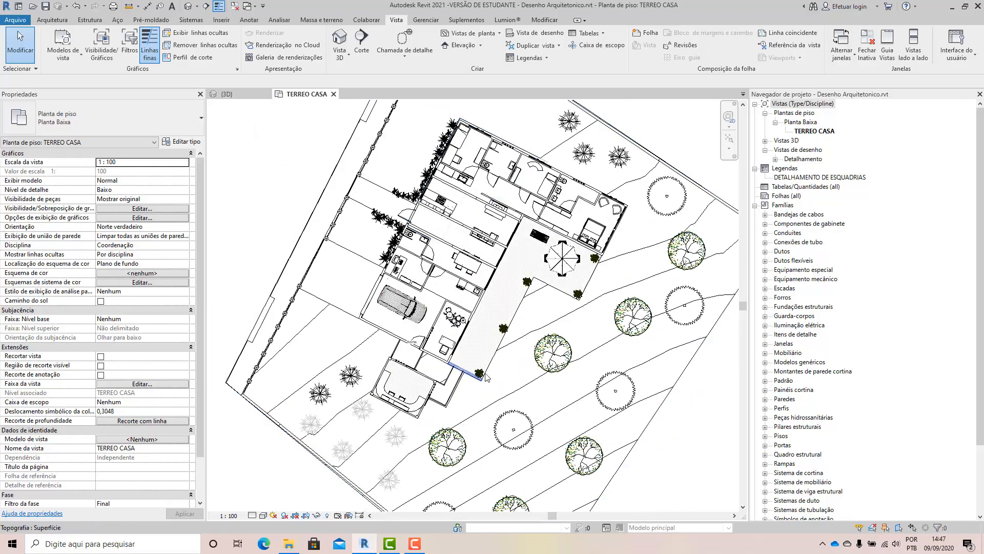
pyautogui.scroll(10, 472, 390)
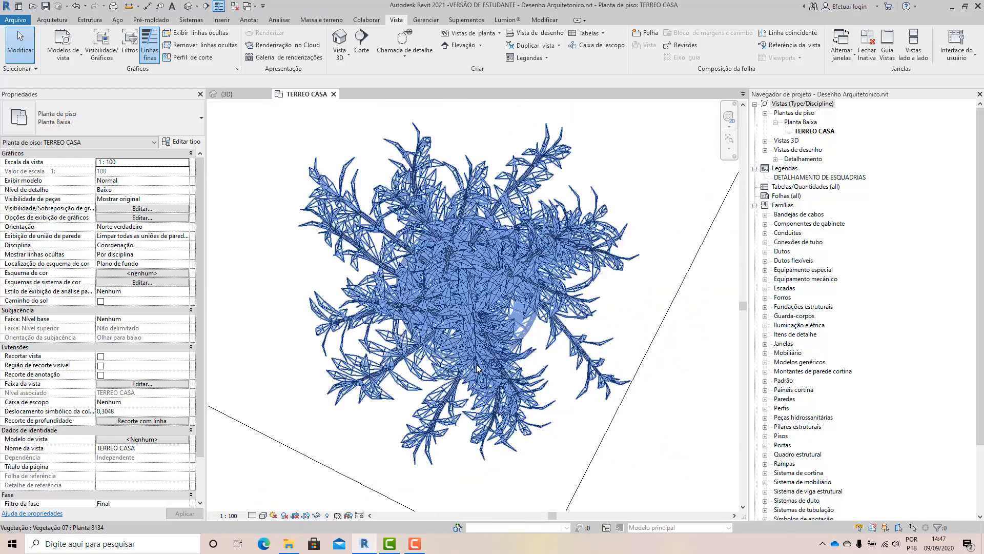
pyautogui.click(520, 338)
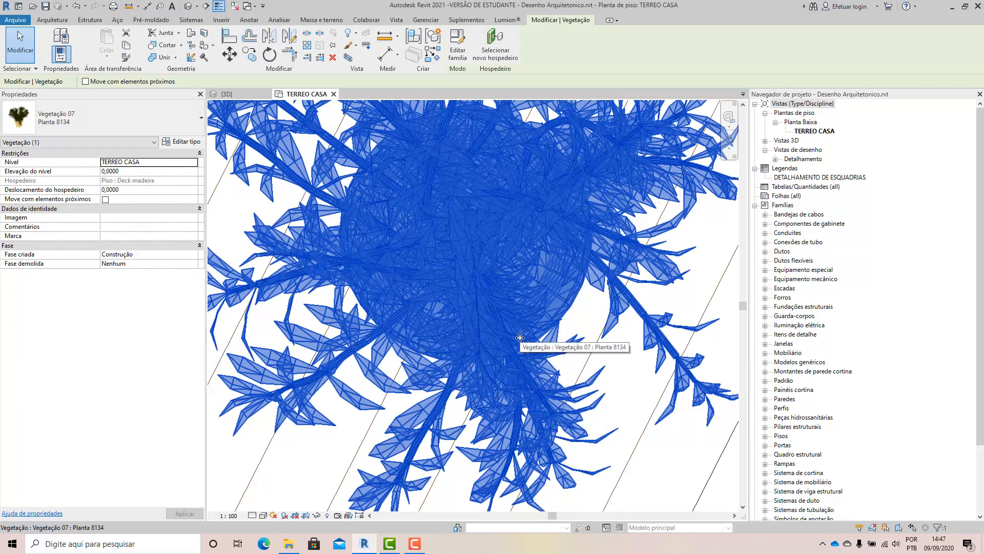
pyautogui.scroll(-10, 519, 337)
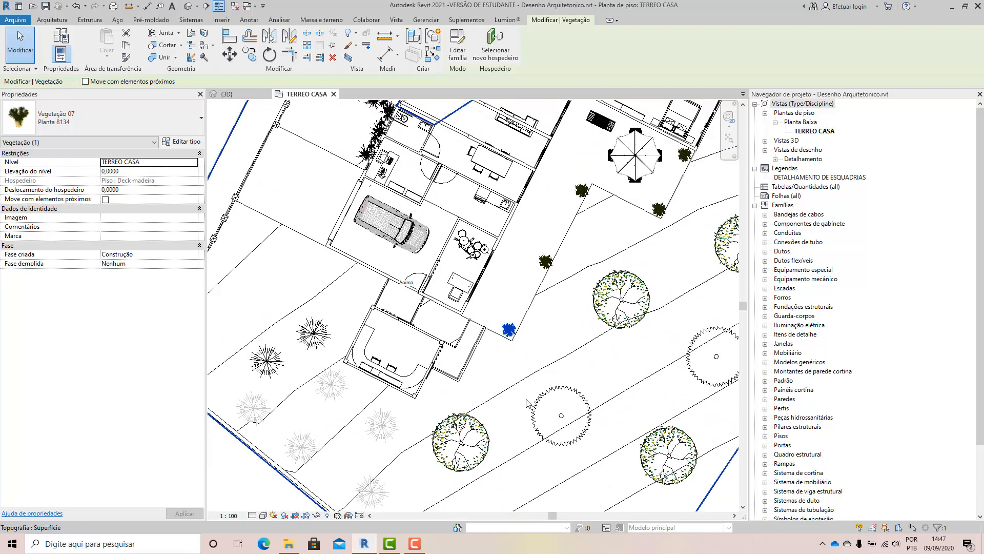
pyautogui.scroll(4, 328, 410)
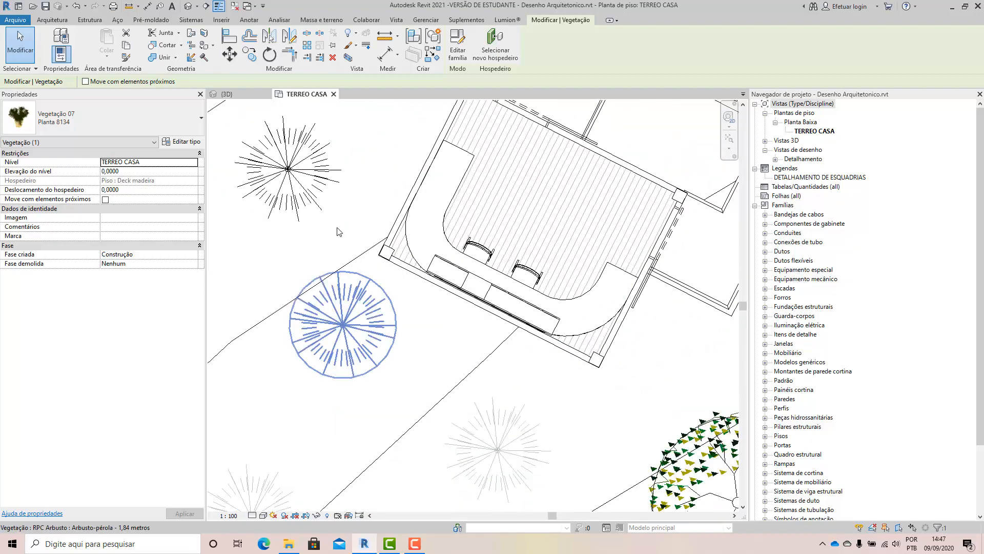
pyautogui.scroll(-5, 390, 287)
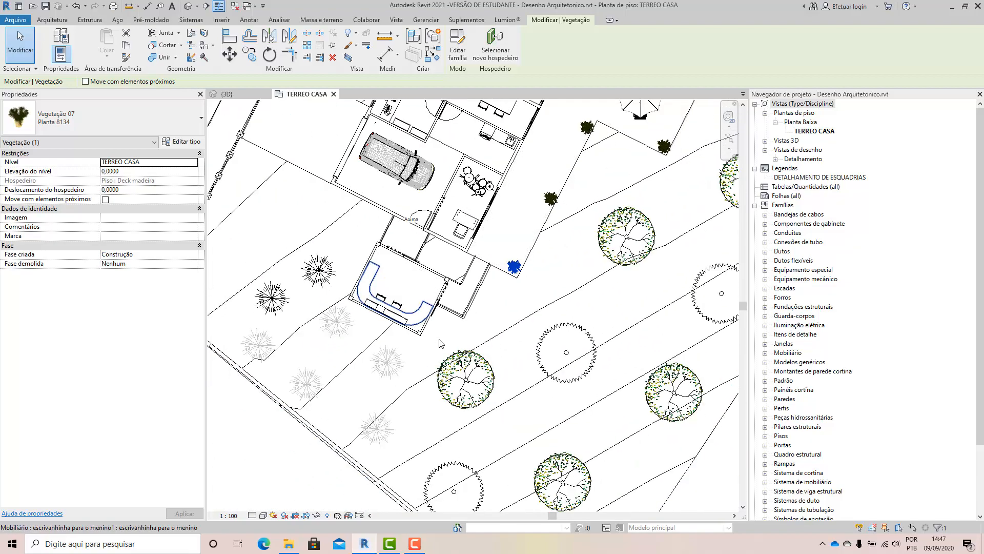
pyautogui.scroll(-3, 440, 343)
pyautogui.scroll(6, 553, 267)
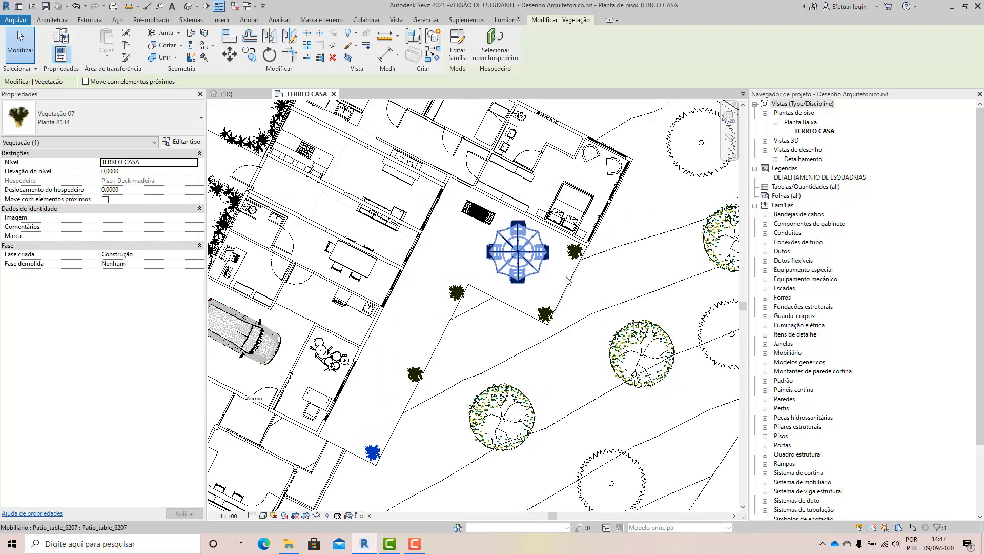
# Delete the three Vegetação 07 plants on the wooden deck around the patio table, at its outer and inner corners.
pyautogui.scroll(2, 568, 280)
pyautogui.press('Delete')
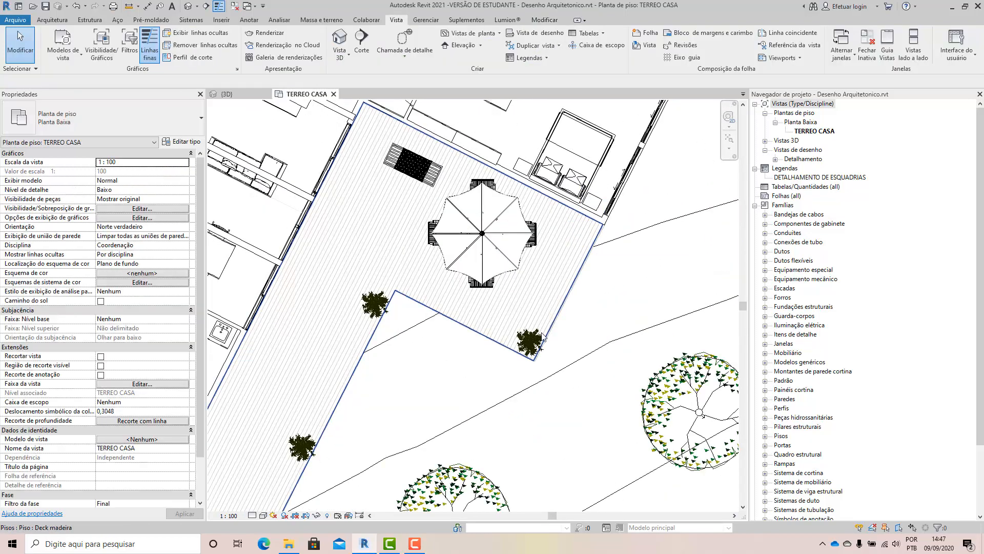
pyautogui.click(532, 343)
pyautogui.press('Delete')
pyautogui.scroll(2, 362, 314)
pyautogui.scroll(6, 390, 303)
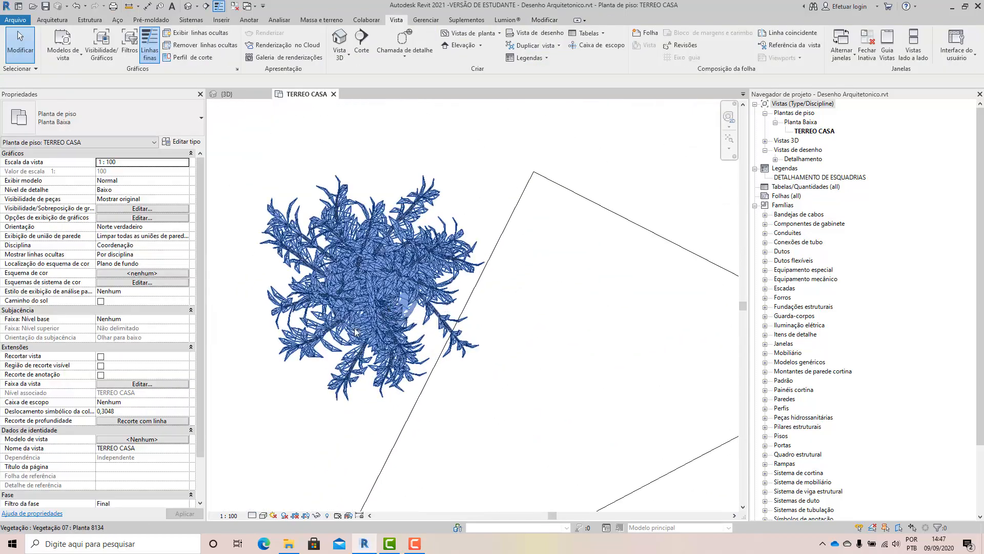
pyautogui.click(566, 281)
pyautogui.press('Delete')
# Delete the two remaining Vegetação 07 plants along the long outer edge of the wooden deck.
pyautogui.scroll(-5, 565, 280)
pyautogui.scroll(-5, 565, 280)
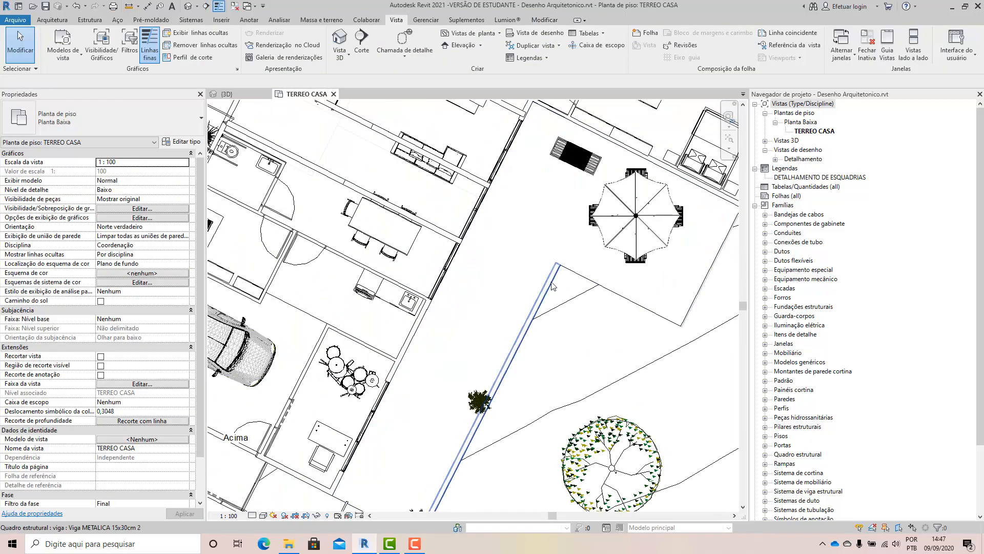
pyautogui.click(495, 375)
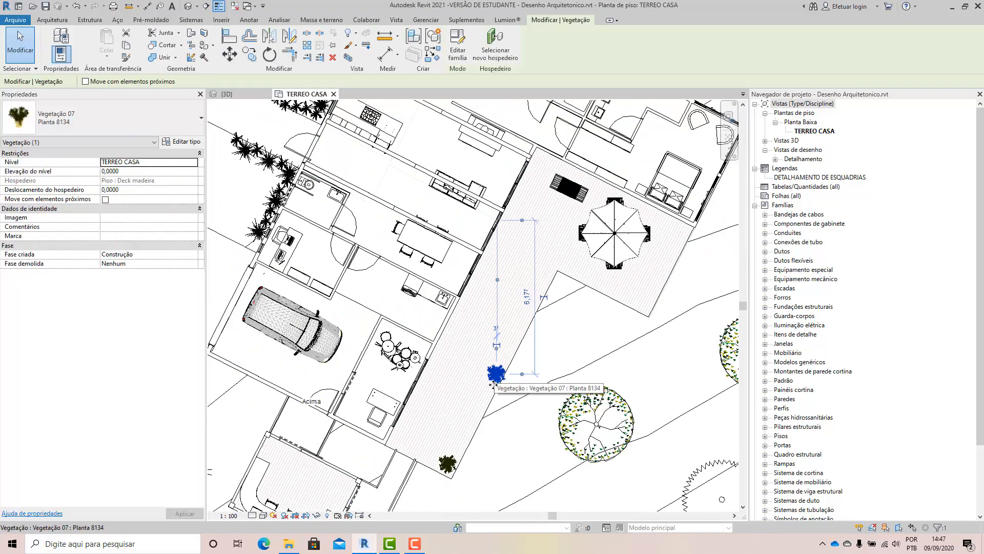
pyautogui.press('Delete')
pyautogui.click(445, 461)
pyautogui.press('Delete')
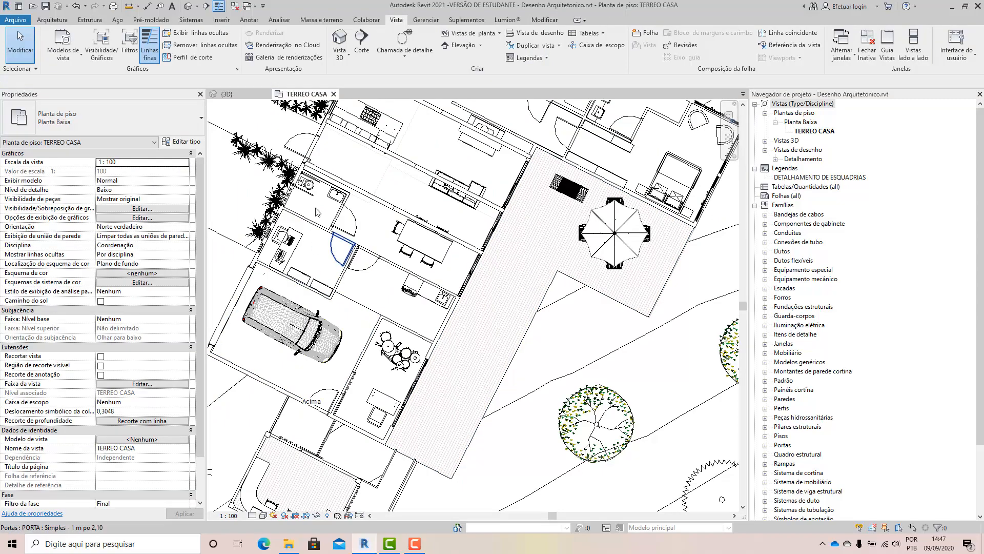
# Review the shrubs along the house's front wall, the deck and the whole site in the TERREO CASA plan.
pyautogui.moveTo(298, 177); pyautogui.dragTo(368, 310, button='middle')
pyautogui.scroll(6, 367, 229)
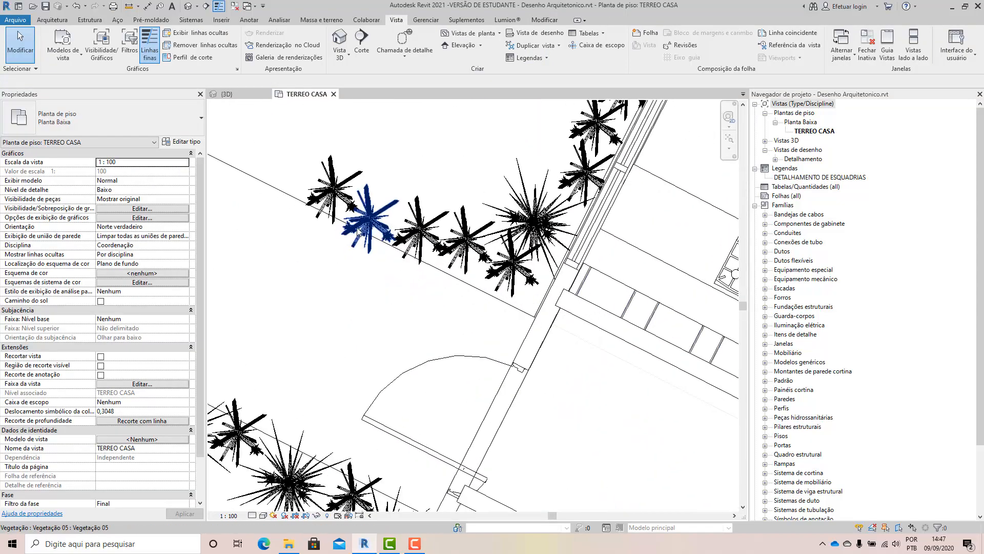
pyautogui.scroll(-7, 438, 294)
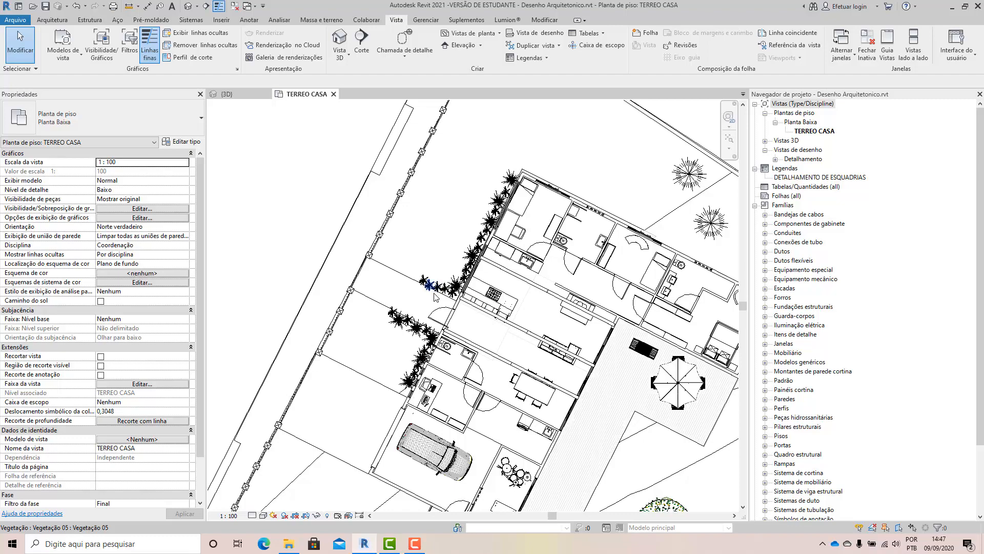
pyautogui.scroll(4, 677, 390)
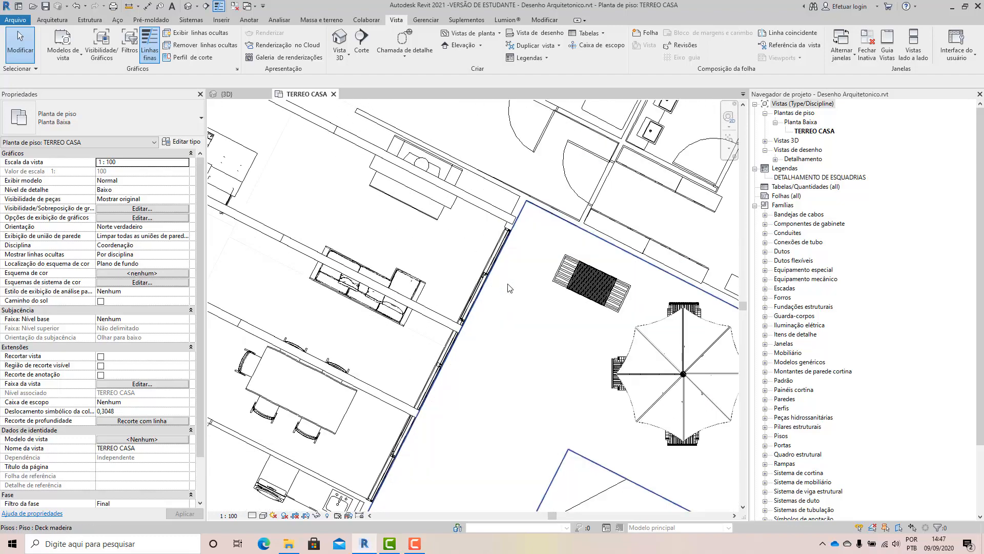
pyautogui.scroll(-3, 509, 288)
pyautogui.scroll(-2, 510, 287)
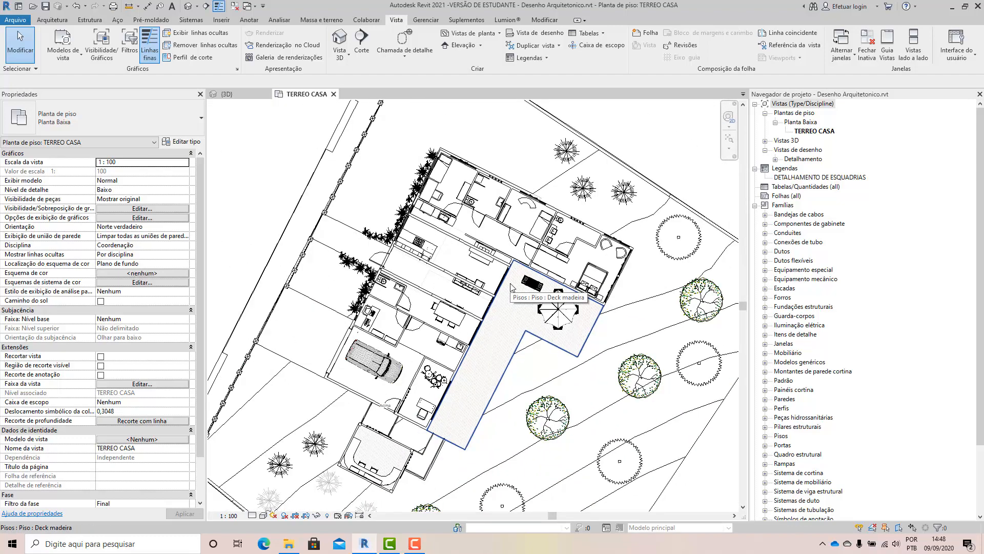
pyautogui.scroll(-3, 466, 228)
pyautogui.scroll(-1, 482, 171)
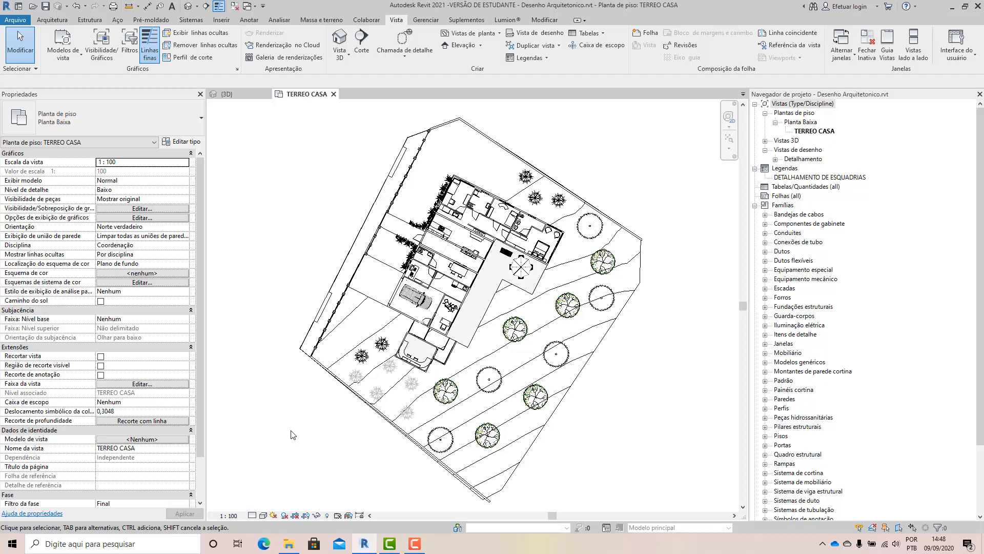
# Enable Recortar vista and Região de recorte visível for TERREO CASA, and pull the crop region's left and top edges toward the site.
pyautogui.scroll(-2, 424, 257)
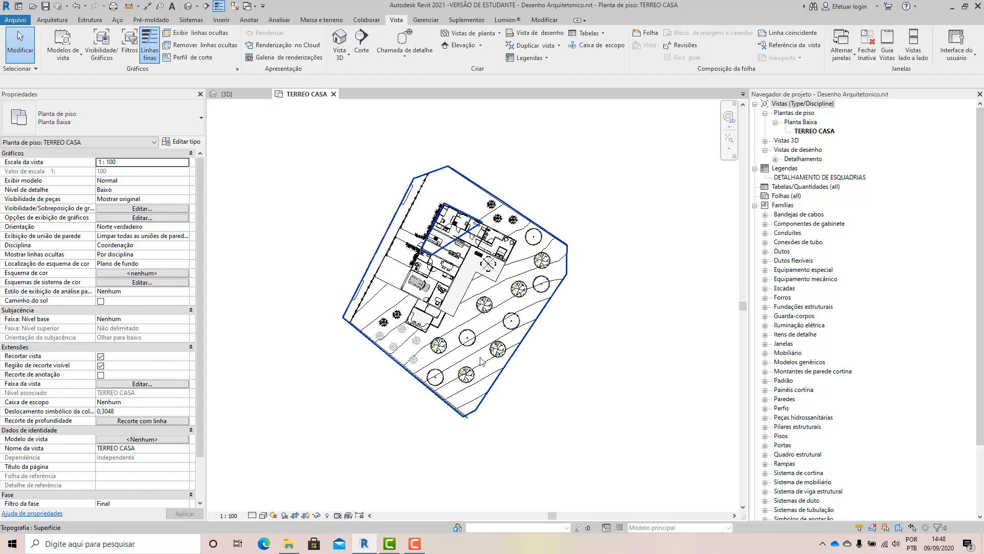
pyautogui.scroll(-5, 478, 359)
pyautogui.scroll(-3, 470, 376)
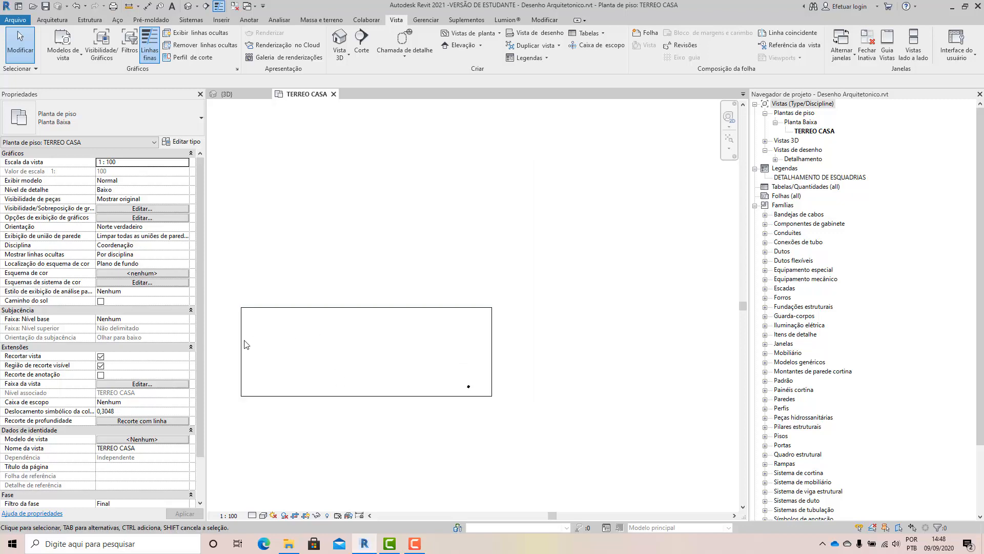
pyautogui.click(241, 349)
pyautogui.moveTo(243, 357); pyautogui.dragTo(462, 370)
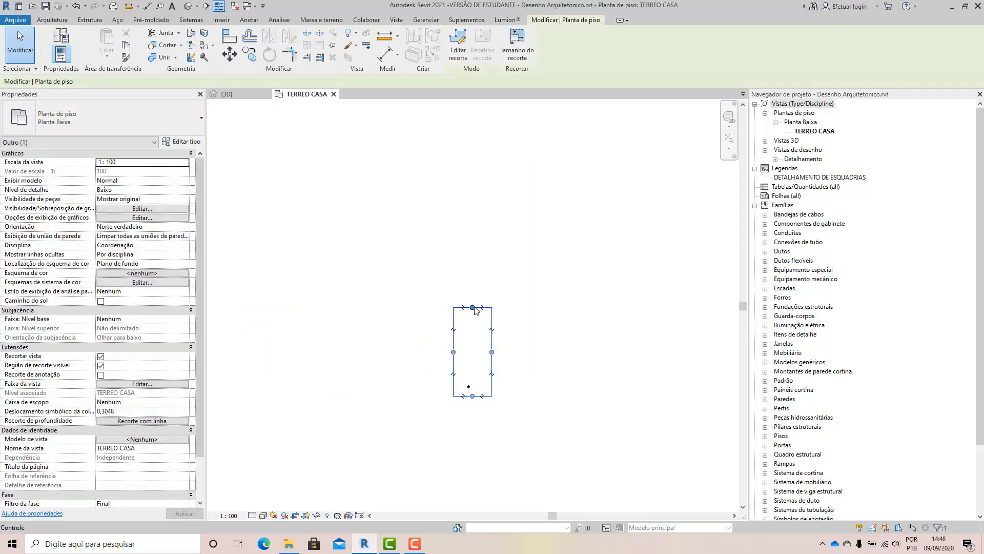
pyautogui.moveTo(473, 309); pyautogui.dragTo(473, 393)
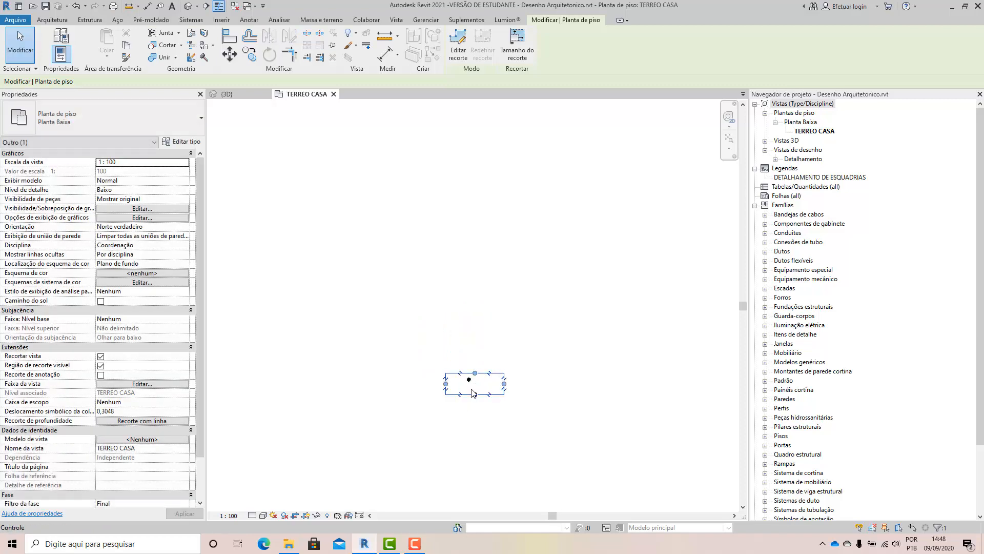
# Tighten all four edges of the crop region around the whole site, leaving a small margin.
pyautogui.scroll(5, 473, 393)
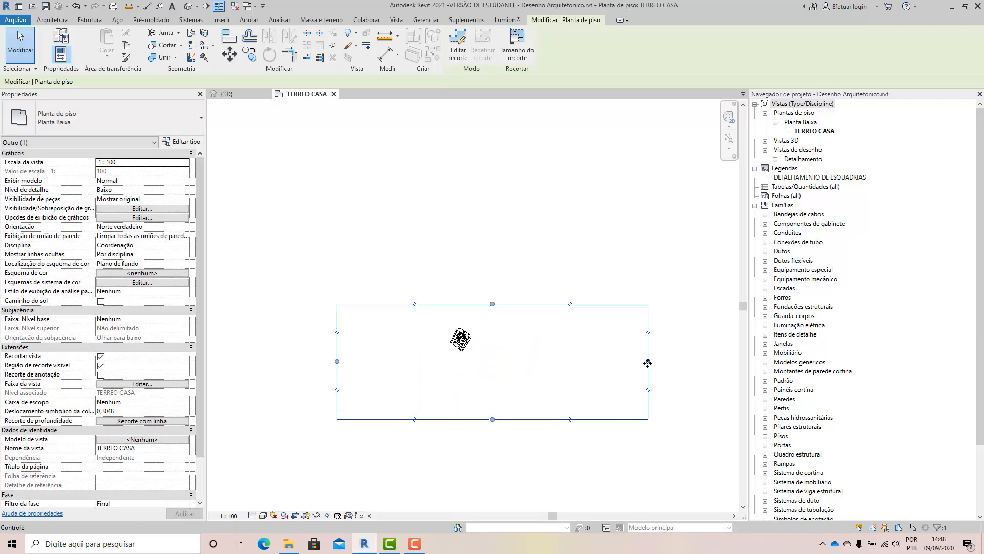
pyautogui.moveTo(648, 363); pyautogui.dragTo(482, 362)
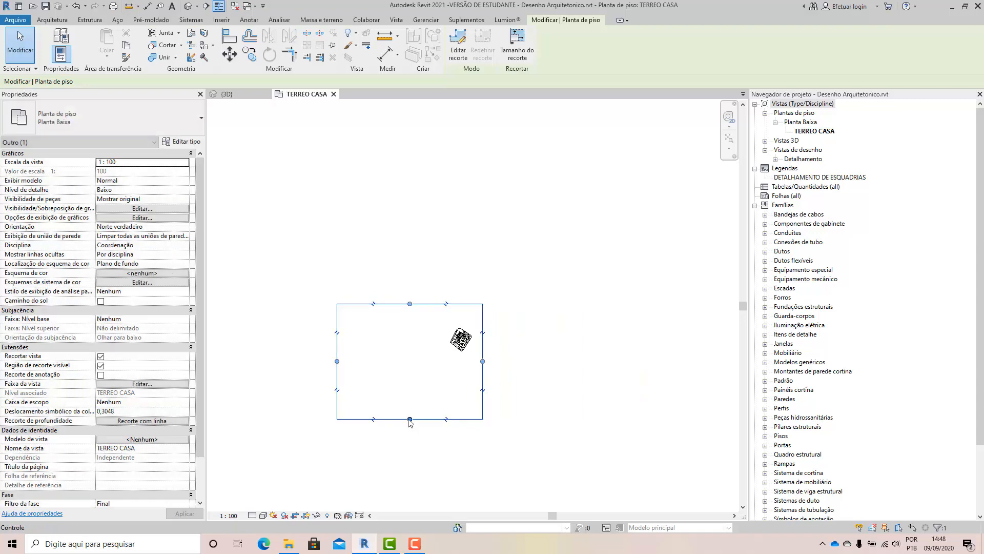
pyautogui.moveTo(410, 420); pyautogui.dragTo(409, 364)
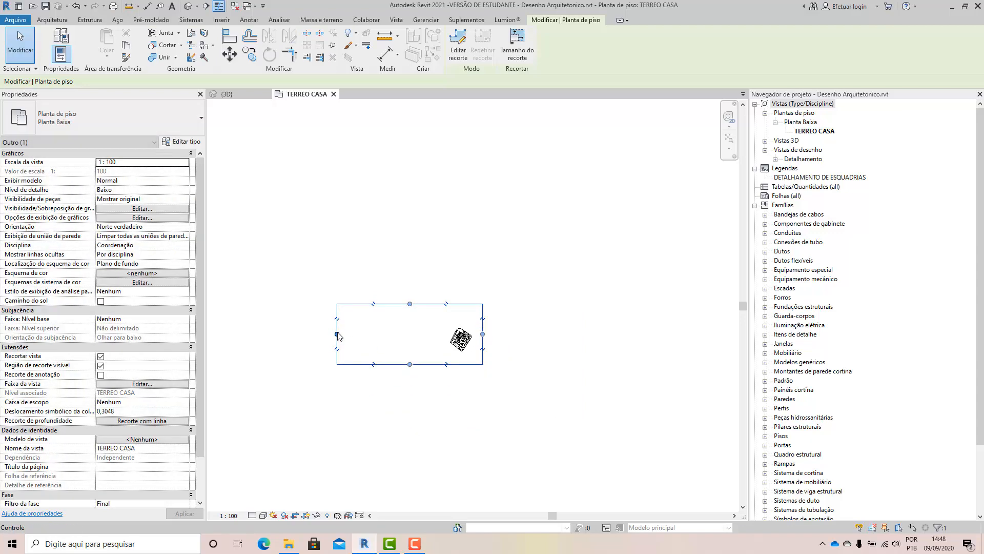
pyautogui.moveTo(337, 334); pyautogui.dragTo(447, 345)
pyautogui.scroll(3, 487, 346)
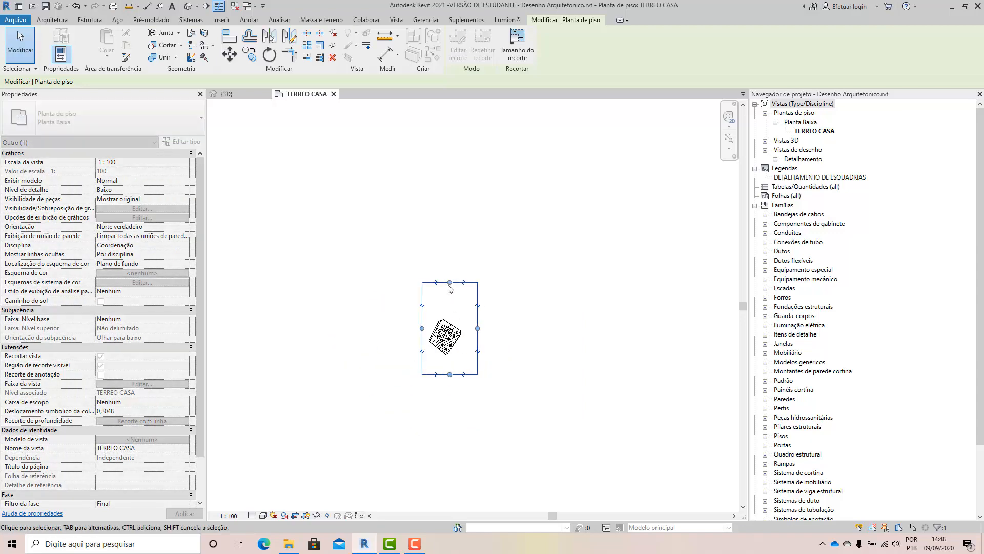
pyautogui.moveTo(445, 263); pyautogui.dragTo(446, 305)
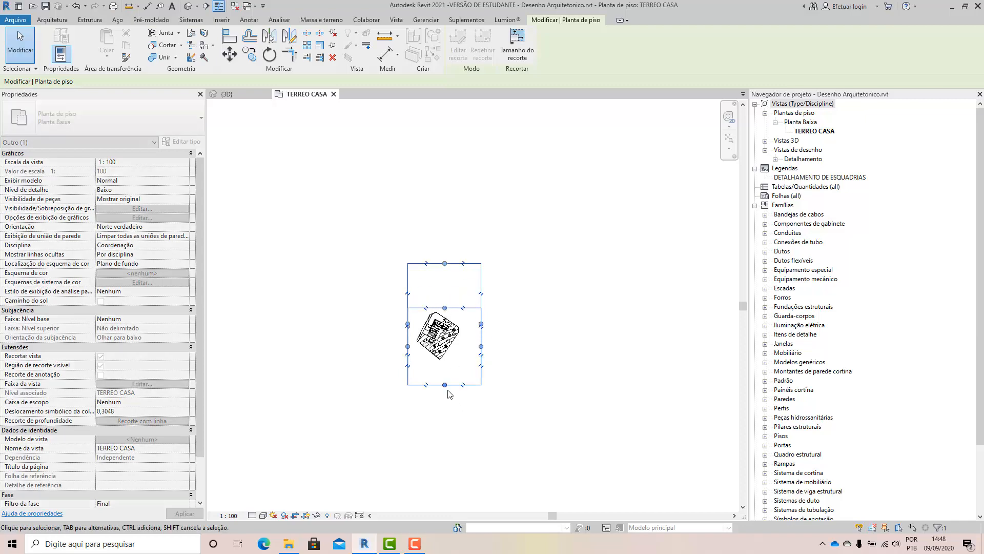
pyautogui.moveTo(444, 386); pyautogui.dragTo(437, 361)
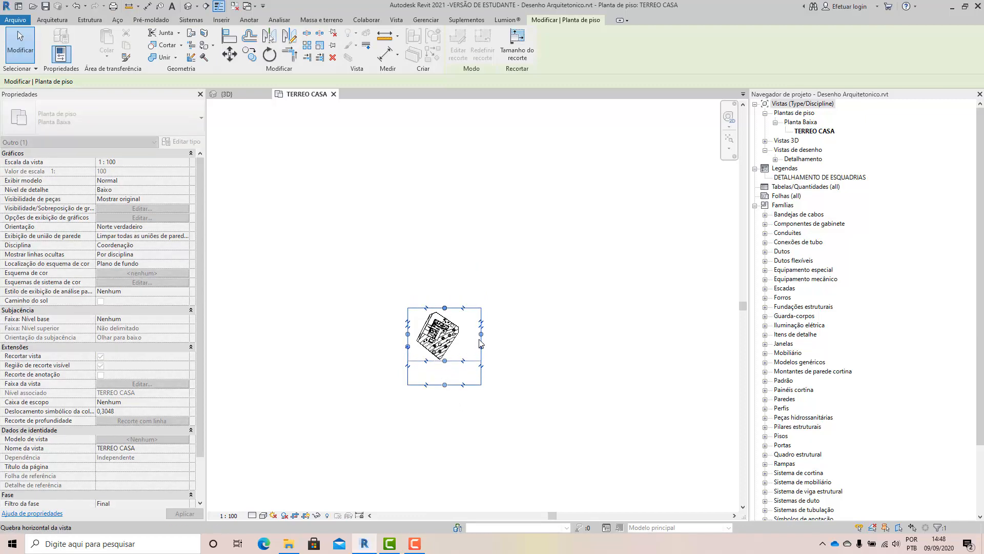
pyautogui.moveTo(481, 334); pyautogui.dragTo(444, 352)
pyautogui.scroll(5, 443, 344)
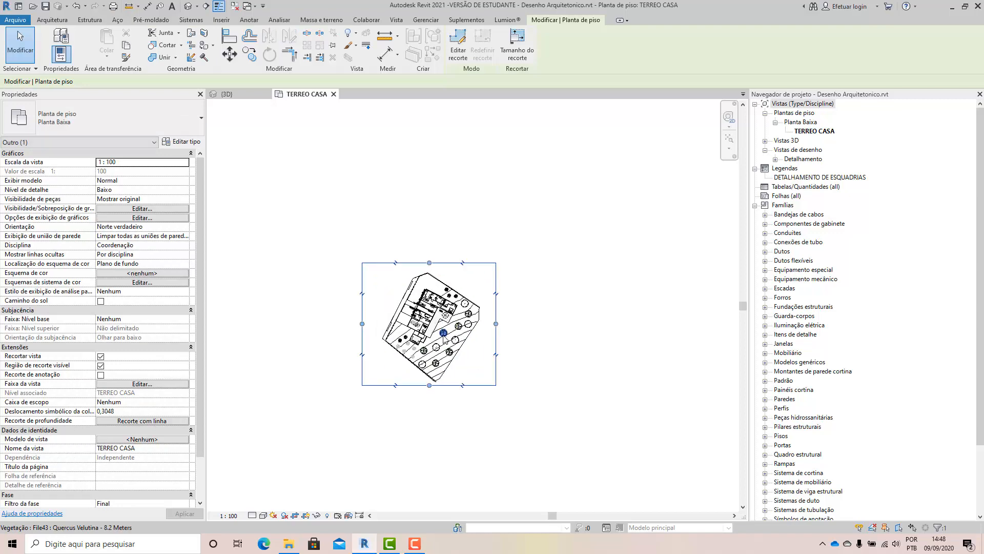
pyautogui.click(567, 385)
# Pull the crop region's right edge inward across the house and garden, and toggle view cropping off and on again.
pyautogui.scroll(2, 342, 377)
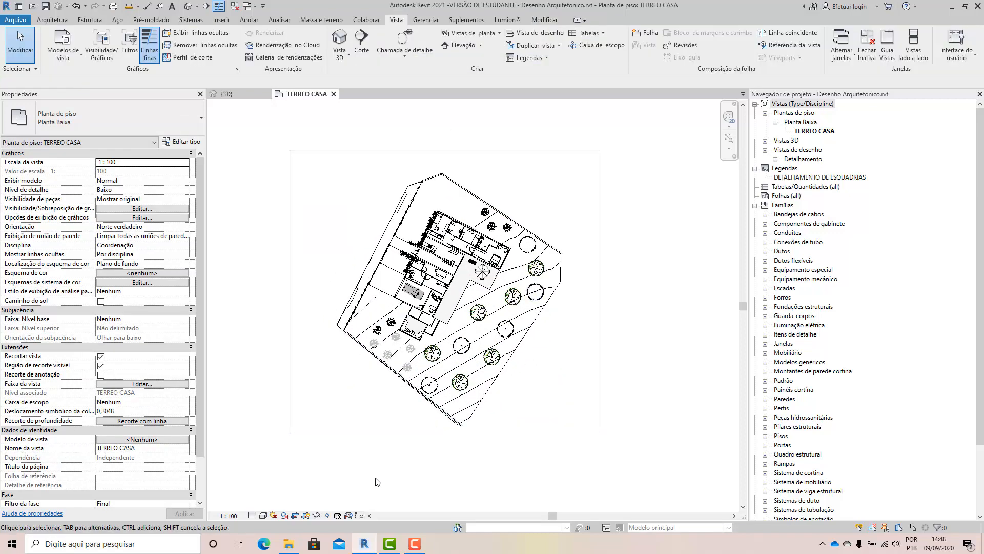
pyautogui.click(600, 348)
pyautogui.moveTo(599, 291); pyautogui.dragTo(494, 292)
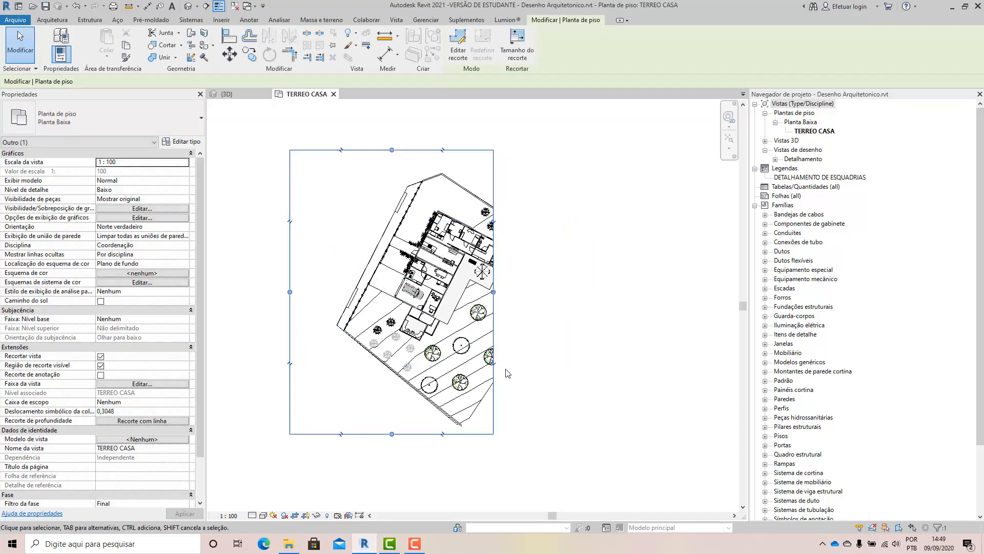
pyautogui.click(295, 516)
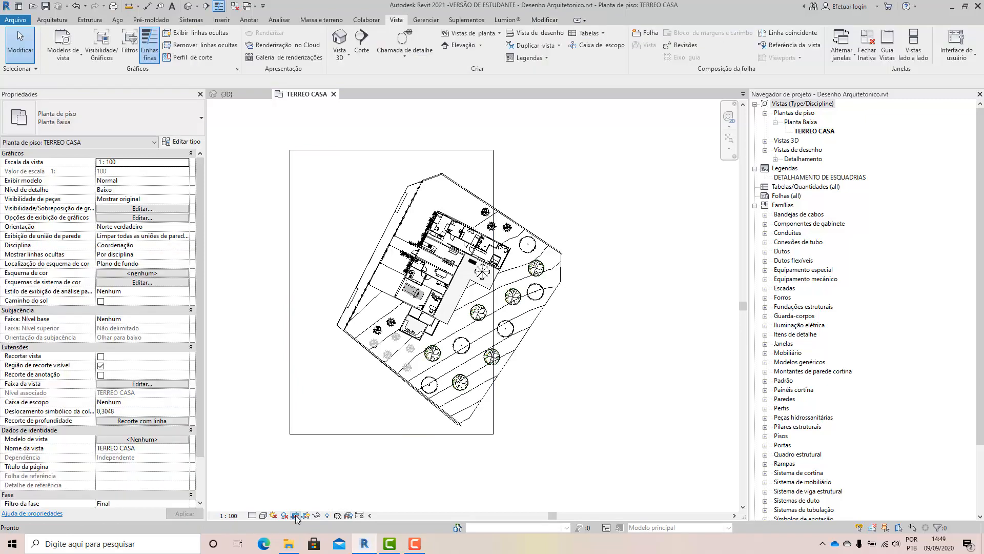
pyautogui.click(296, 515)
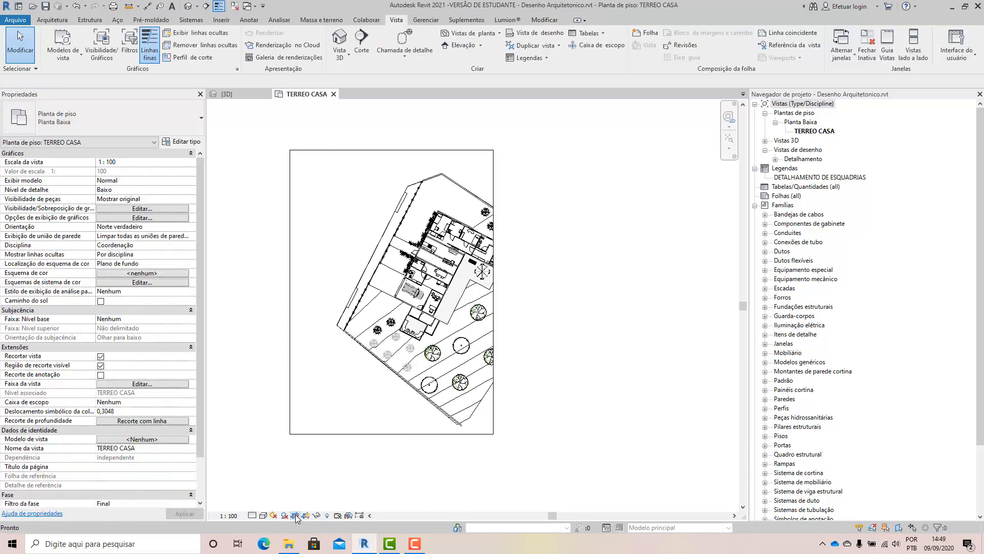
pyautogui.click(495, 279)
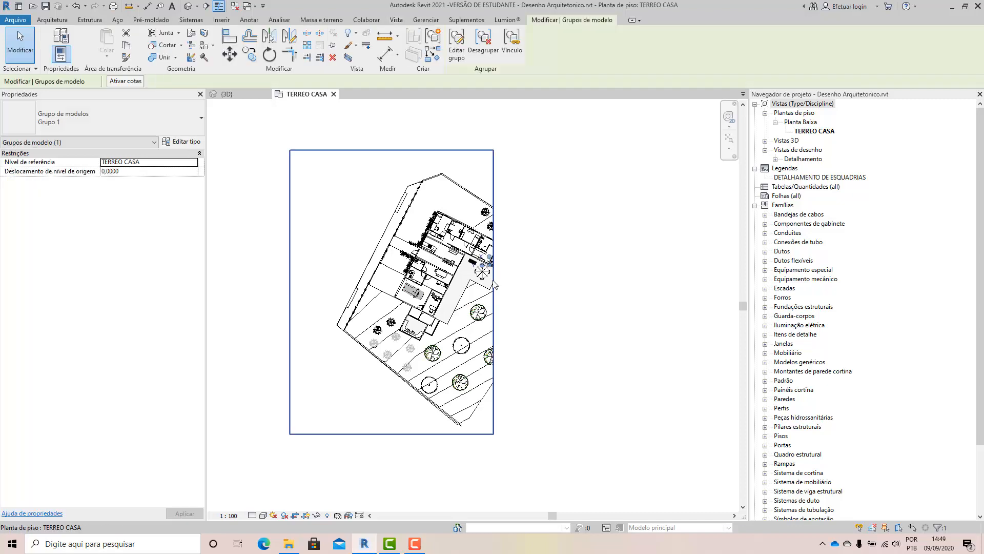
# Extend the crop region's right edge back beyond the garden and adjust the bottom, left and top edges to a small margin around the site.
pyautogui.click(487, 179)
pyautogui.click(493, 180)
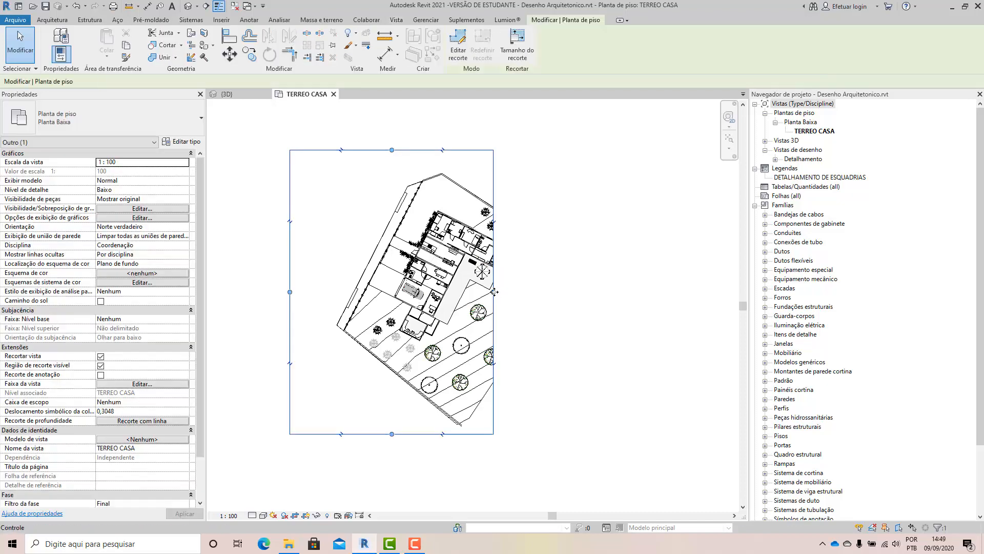
pyautogui.moveTo(494, 291); pyautogui.dragTo(598, 295)
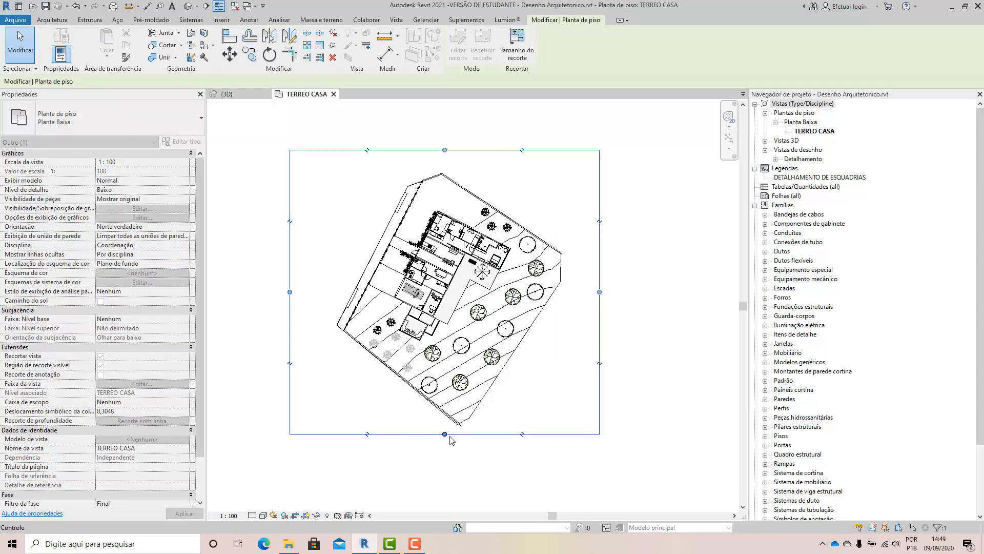
pyautogui.moveTo(444, 434); pyautogui.dragTo(436, 446)
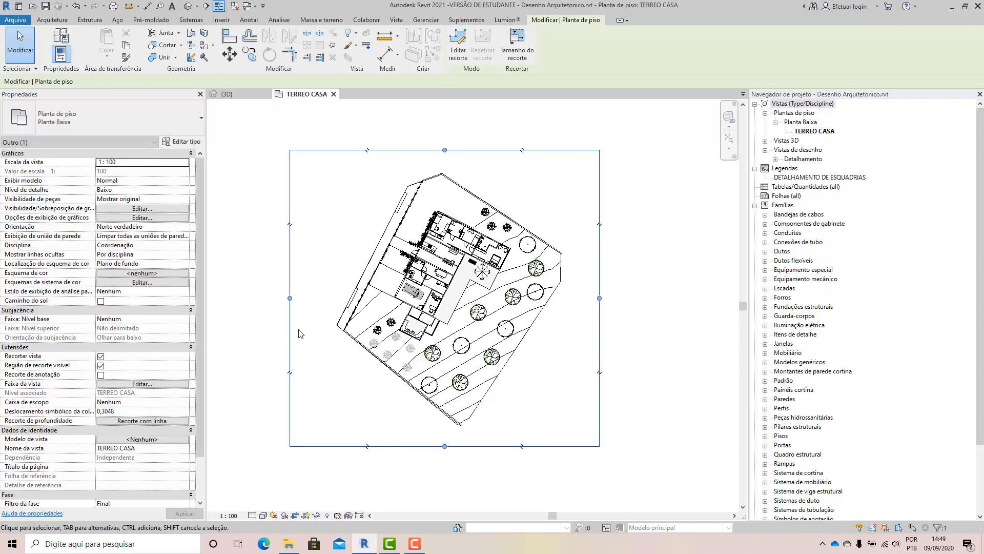
pyautogui.moveTo(296, 299); pyautogui.dragTo(405, 420)
pyautogui.moveTo(461, 446); pyautogui.dragTo(460, 439)
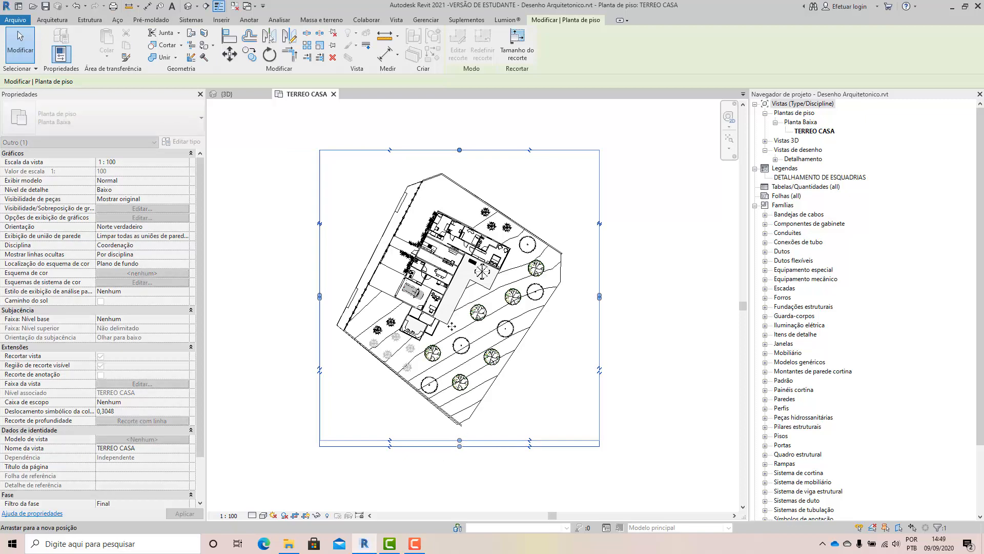
pyautogui.moveTo(459, 151); pyautogui.dragTo(456, 159)
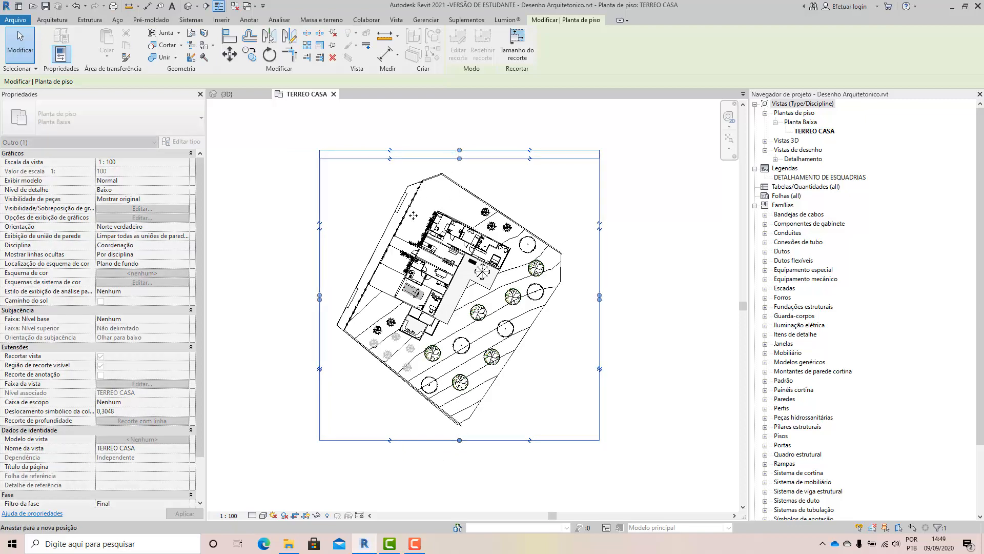
pyautogui.click(361, 238)
pyautogui.scroll(5, 437, 288)
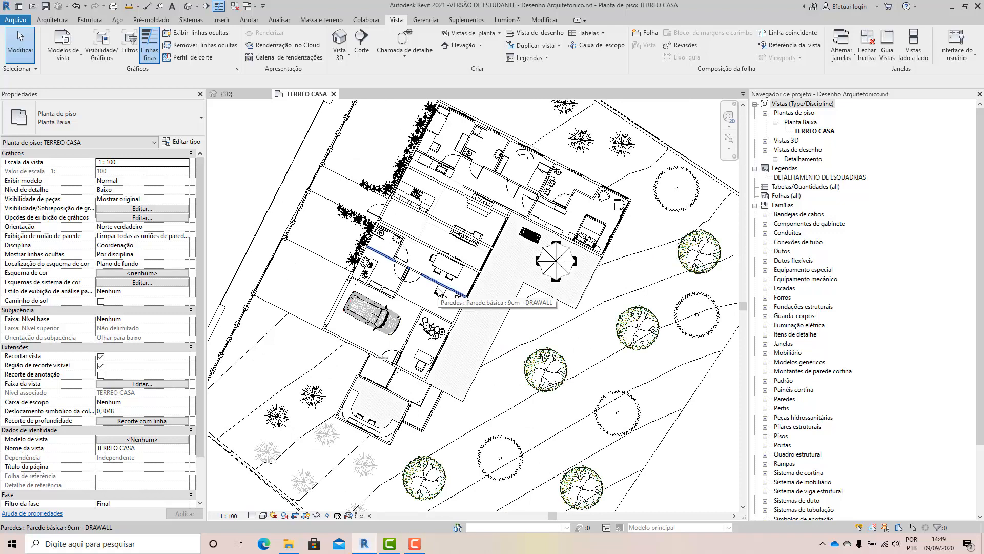
pyautogui.scroll(-5, 426, 251)
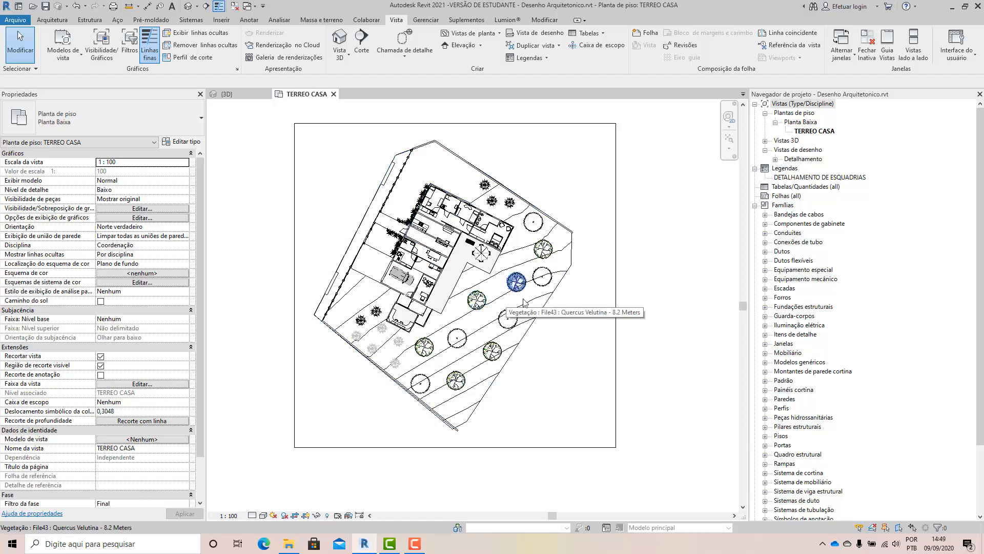
pyautogui.click(821, 131)
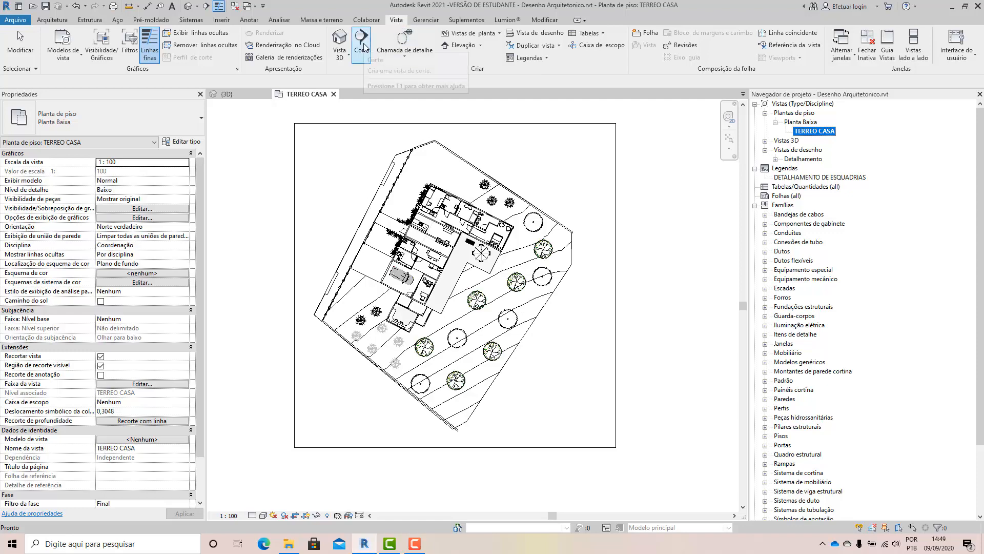
pyautogui.click(480, 46)
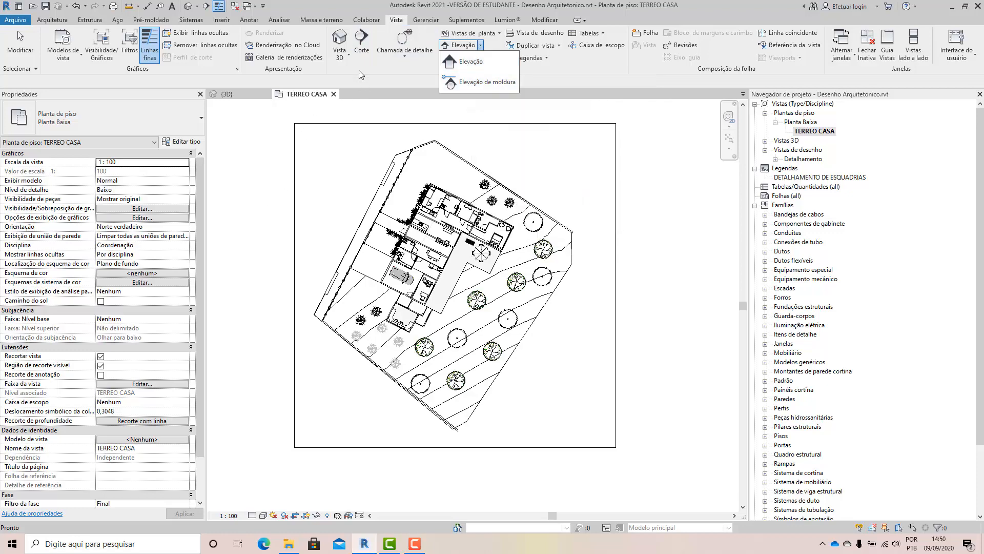
pyautogui.click(273, 202)
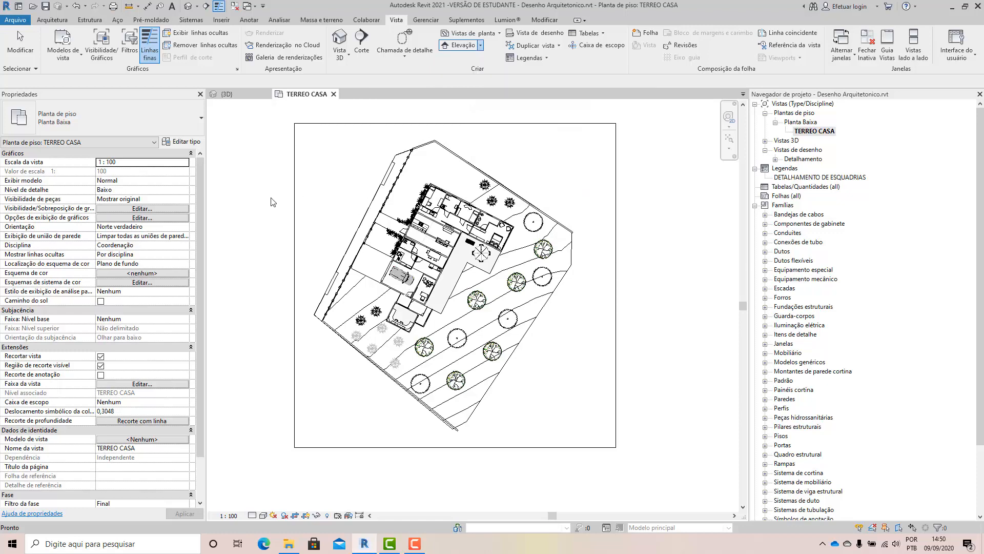
pyautogui.scroll(2, 414, 305)
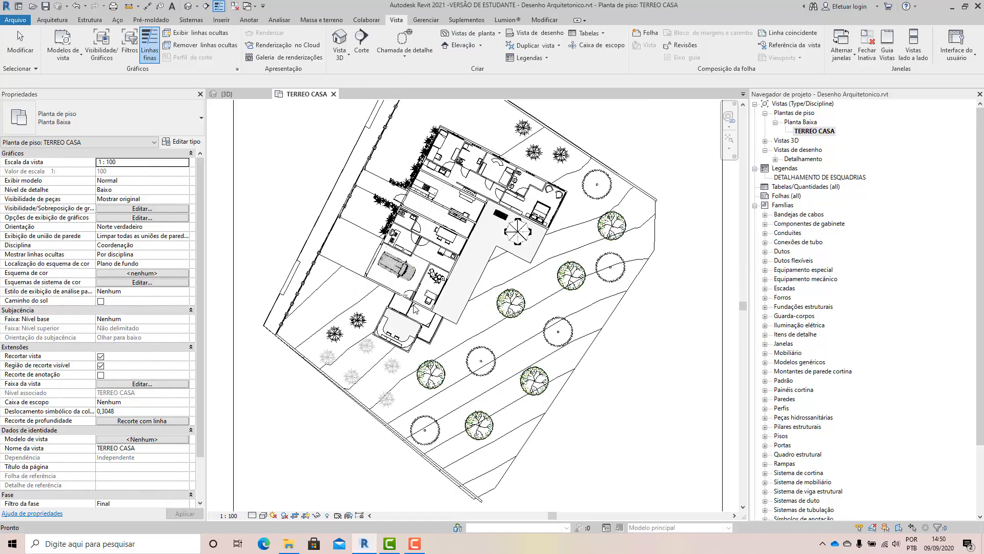
pyautogui.scroll(-1, 402, 304)
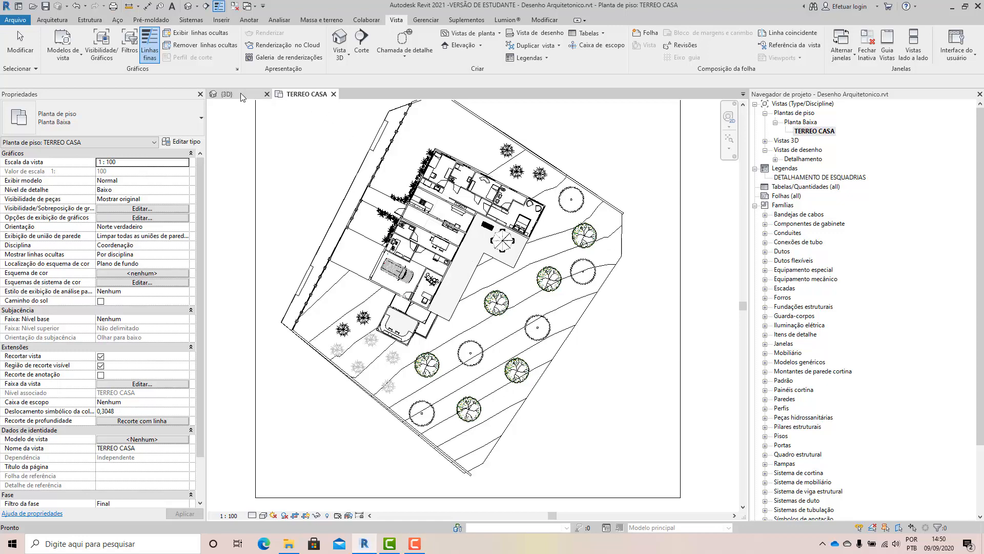
# Inspect the house and site in the 3D view, selecting the Telha shingle roof to look at the rooms beneath it.
pyautogui.click(227, 94)
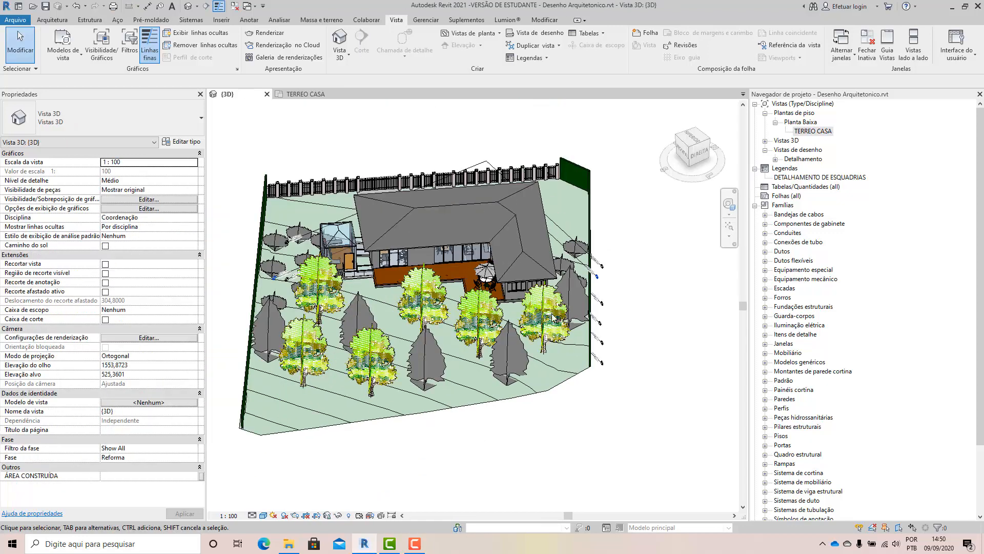
pyautogui.scroll(-2, 564, 319)
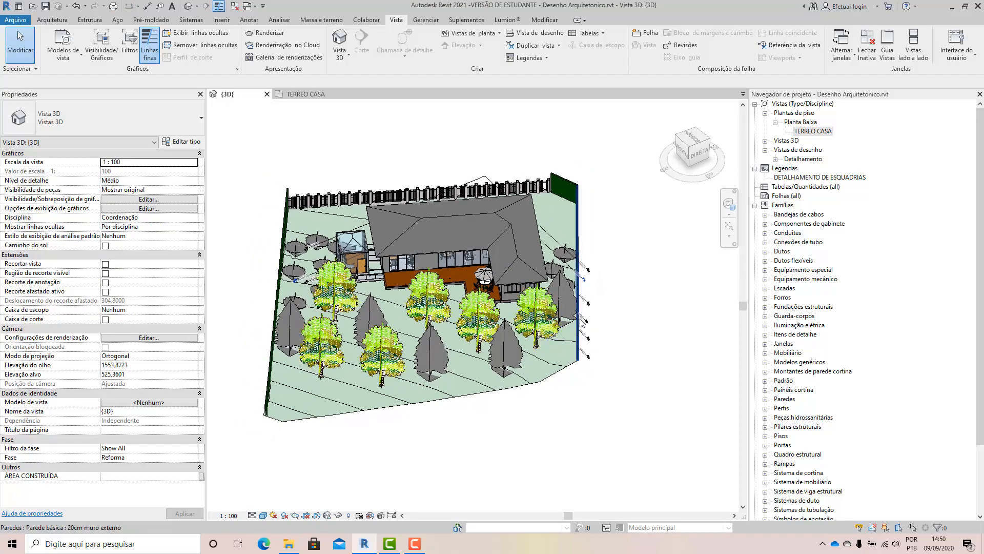
pyautogui.keyDown('shift'); pyautogui.moveTo(581, 322); pyautogui.dragTo(544, 303, button='middle'); pyautogui.keyUp('shift')
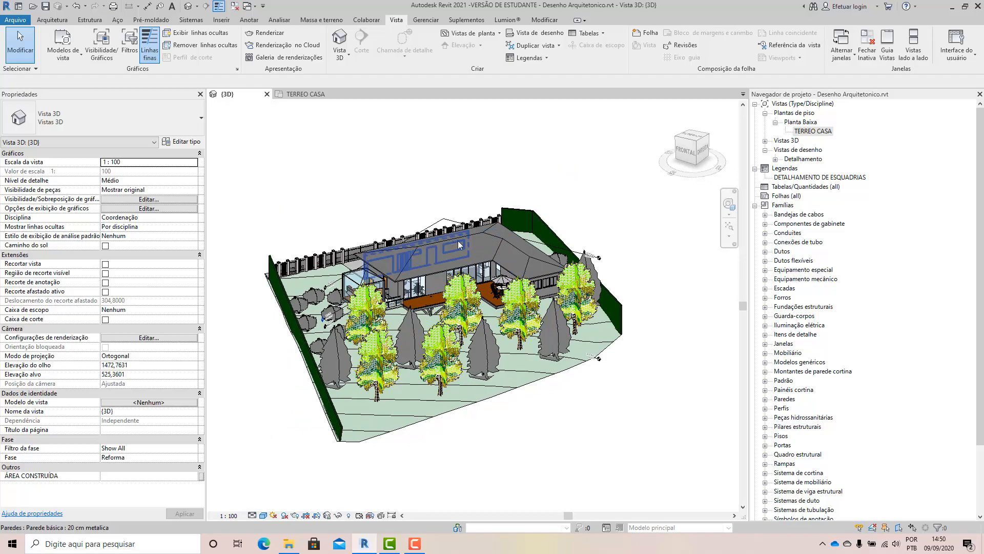
pyautogui.click(460, 246)
pyautogui.keyDown('shift'); pyautogui.moveTo(477, 308); pyautogui.dragTo(568, 279, button='middle'); pyautogui.keyUp('shift')
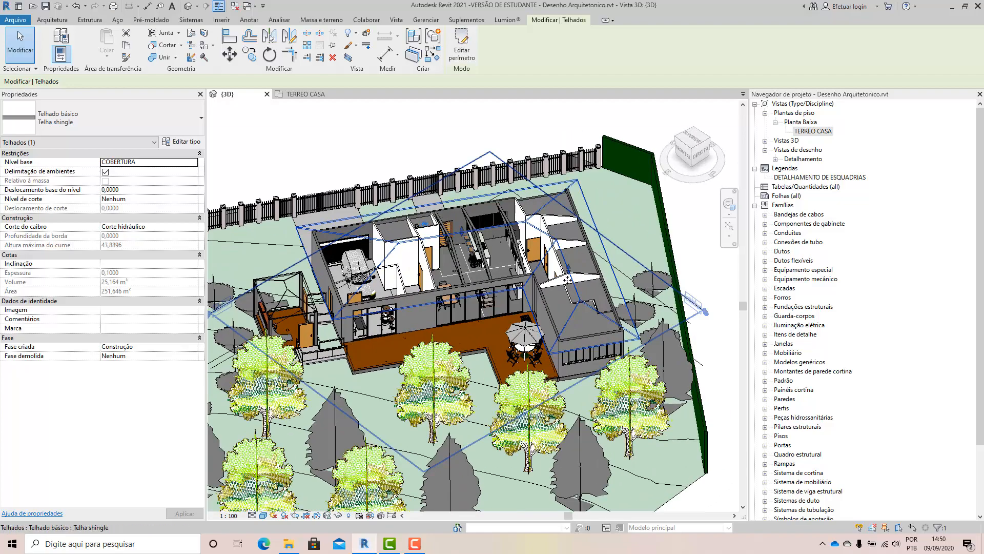
pyautogui.scroll(-3, 568, 280)
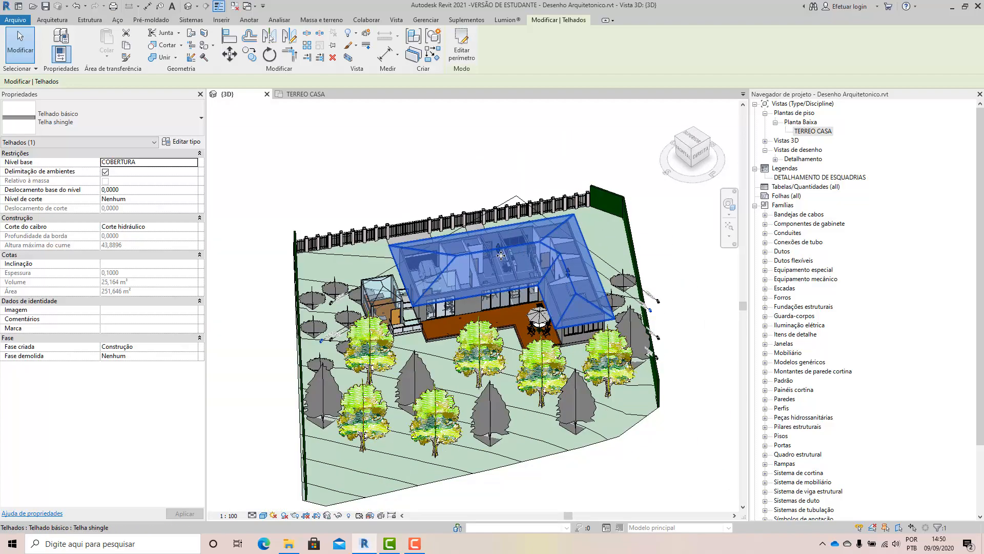
pyautogui.scroll(2, 501, 255)
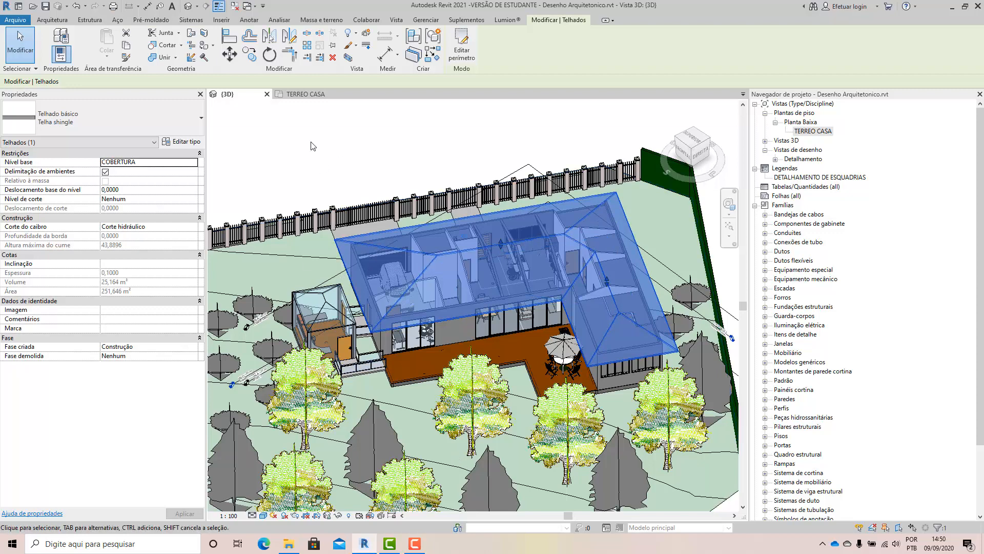
# In the TERREO CASA plan, draw a section line lengthwise through the house, from outside the upper site boundary to outside the lower one.
pyautogui.click(306, 94)
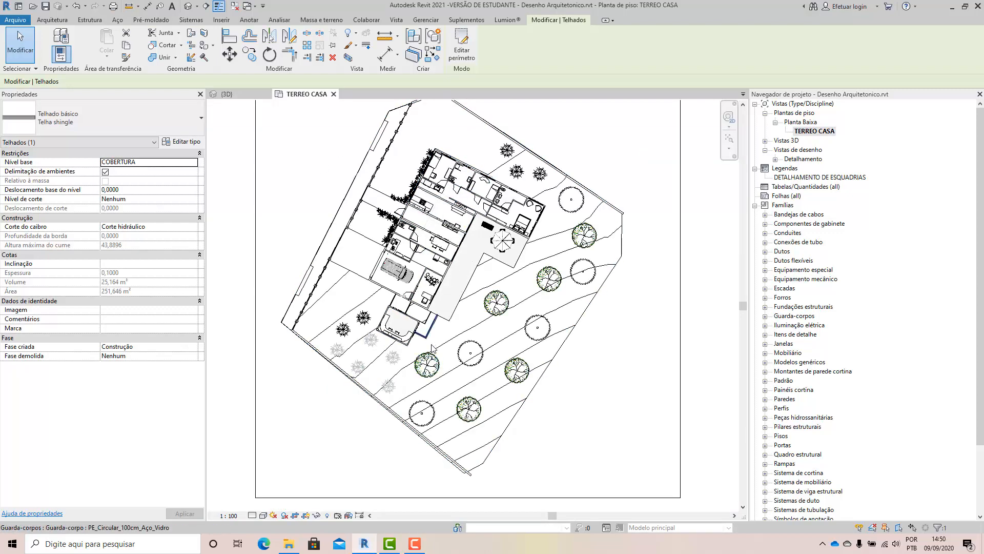
pyautogui.scroll(-1, 432, 348)
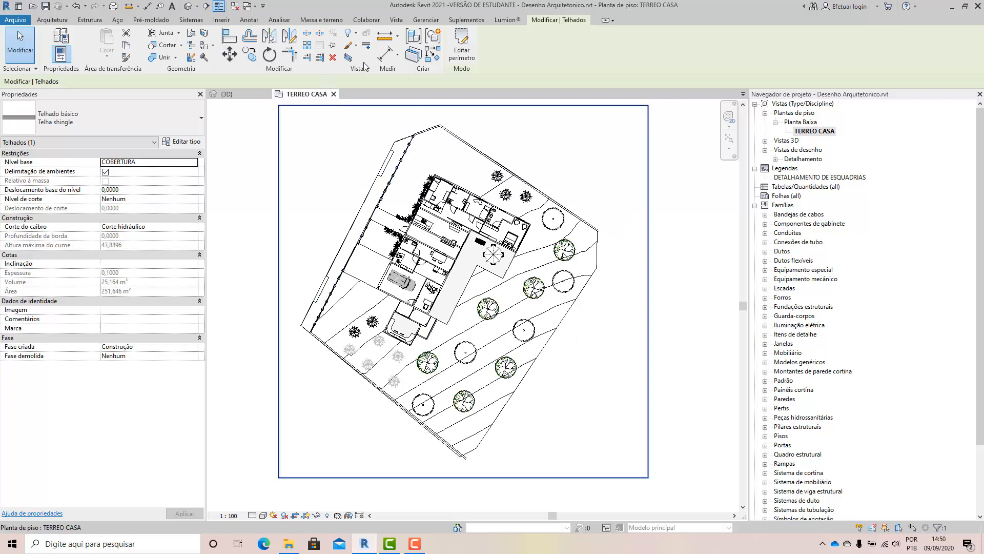
pyautogui.click(396, 20)
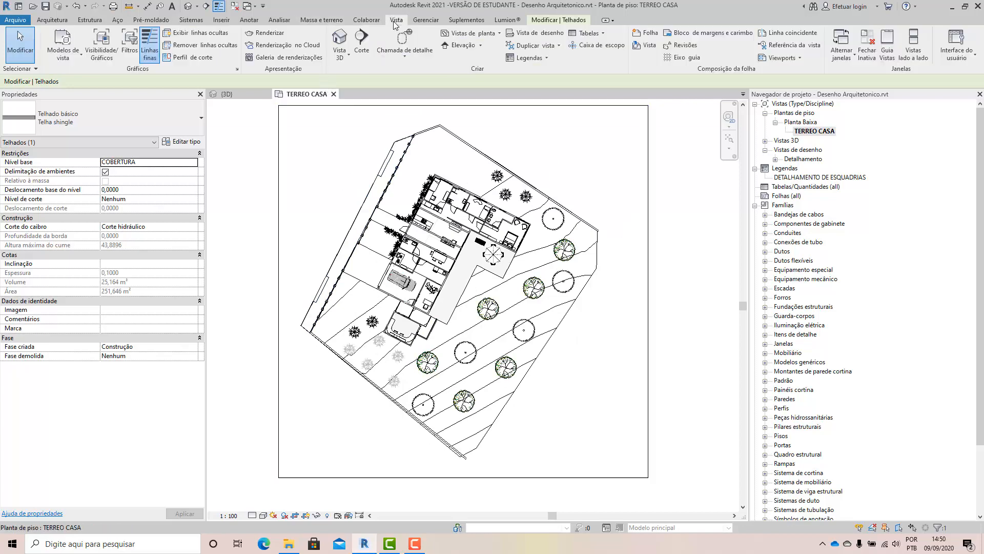
pyautogui.click(362, 46)
pyautogui.click(494, 124)
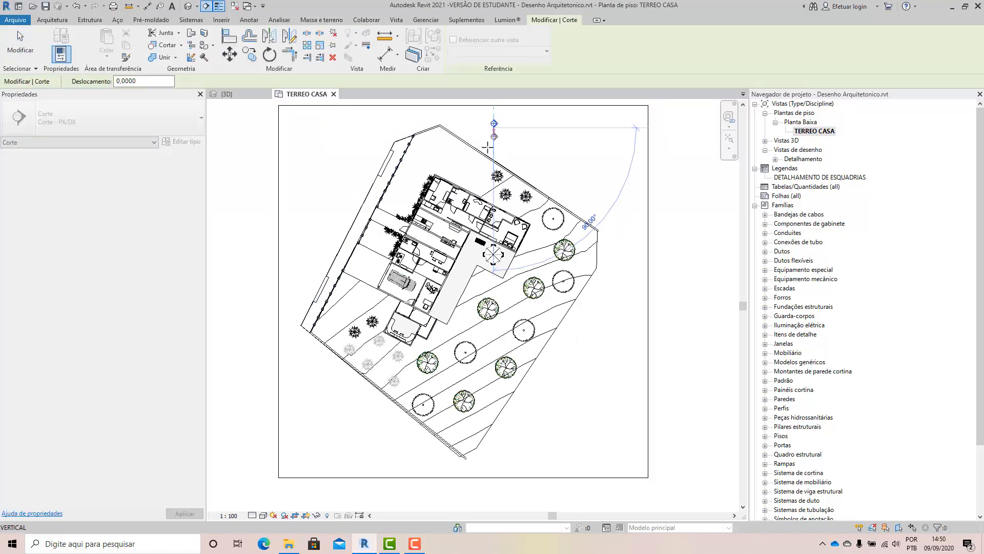
pyautogui.scroll(2, 456, 164)
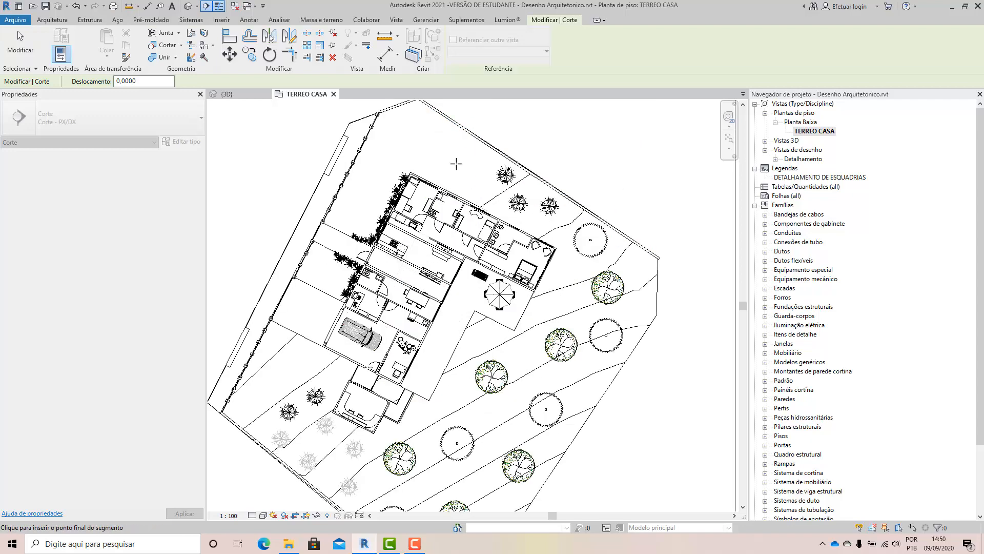
pyautogui.scroll(3, 456, 163)
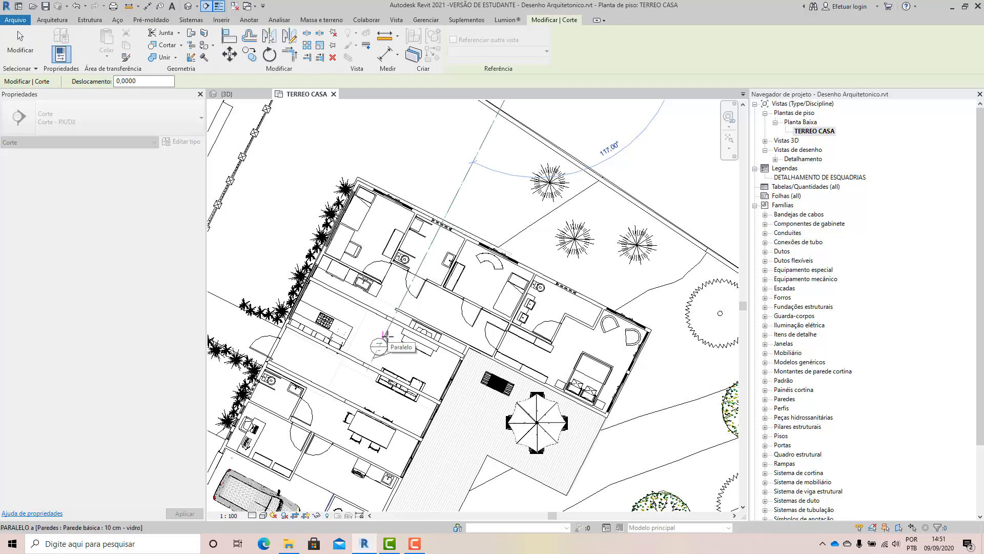
pyautogui.scroll(-4, 385, 335)
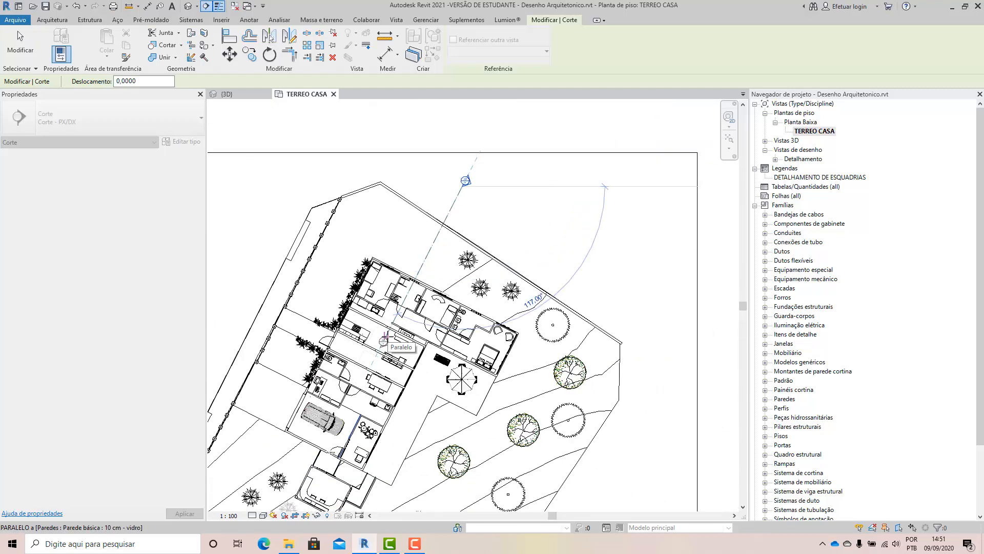
pyautogui.scroll(-3, 385, 341)
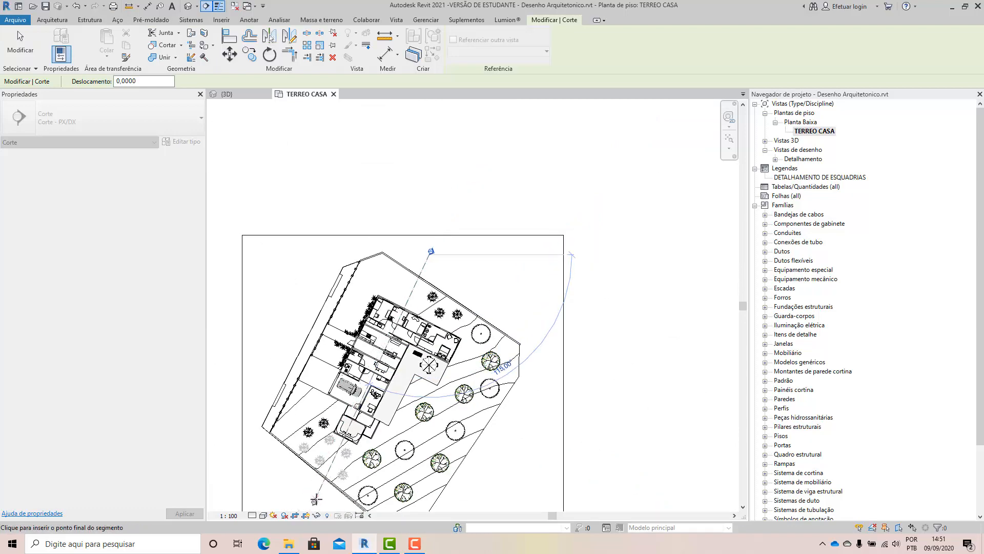
pyautogui.click(316, 499)
pyautogui.press('Escape')
pyautogui.press('Escape')
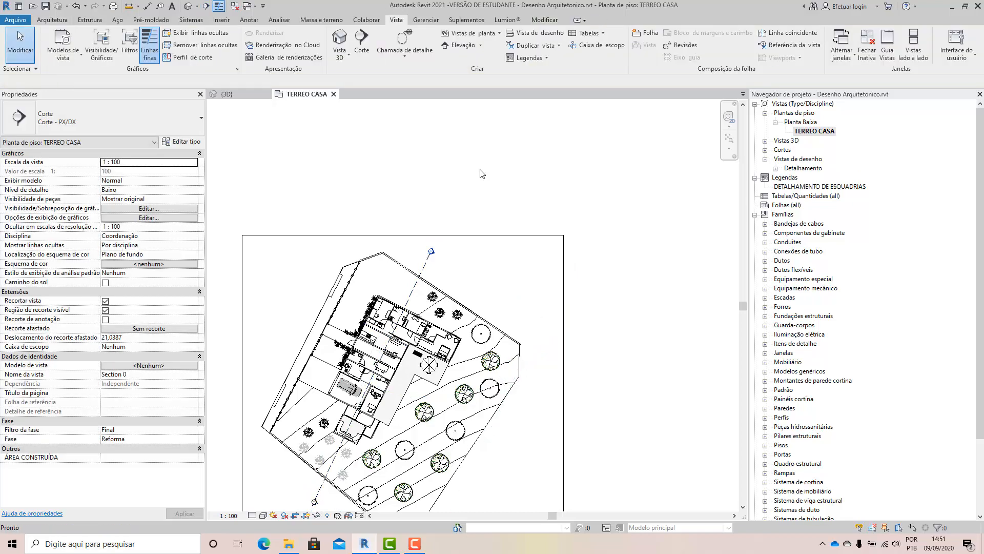
# Examine the new section line's head, viewing direction and depth extents across the site in the TERREO CASA plan.
pyautogui.scroll(-2, 486, 168)
pyautogui.scroll(3, 472, 277)
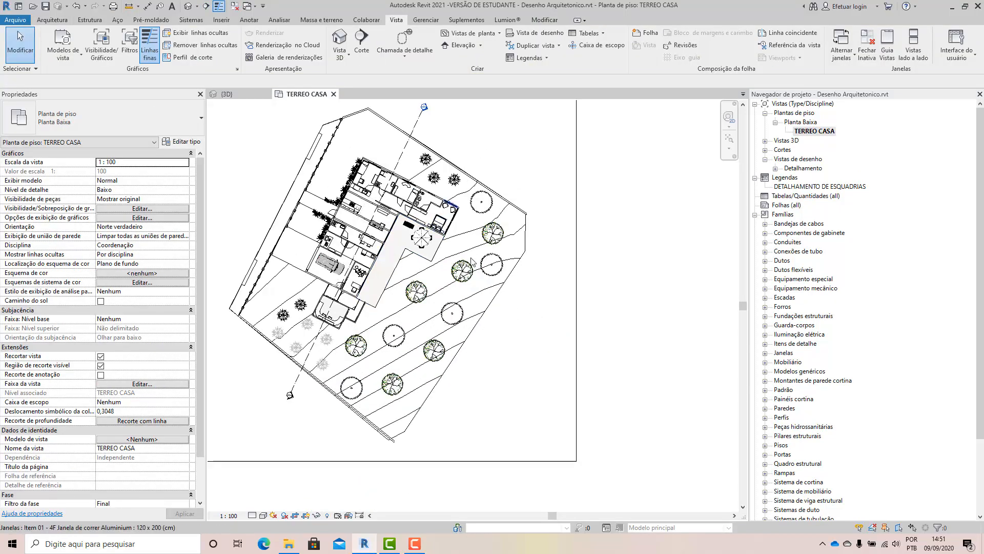
pyautogui.click(432, 160)
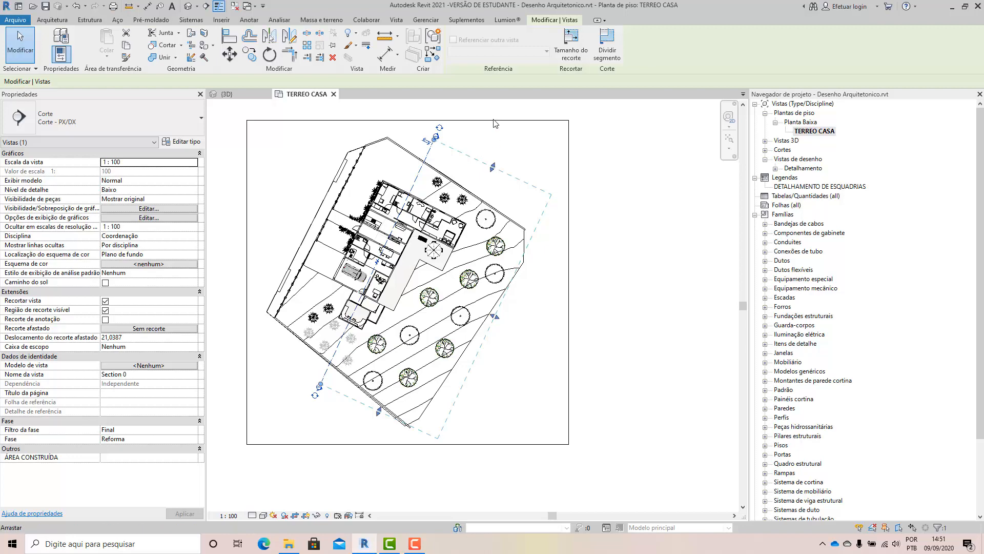
pyautogui.click(529, 166)
pyautogui.scroll(4, 433, 132)
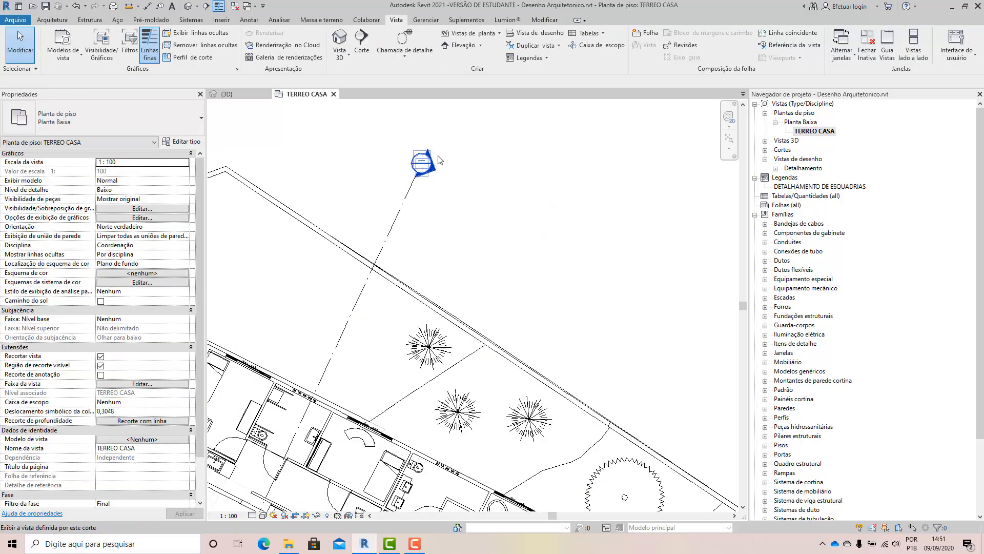
pyautogui.scroll(-5, 434, 153)
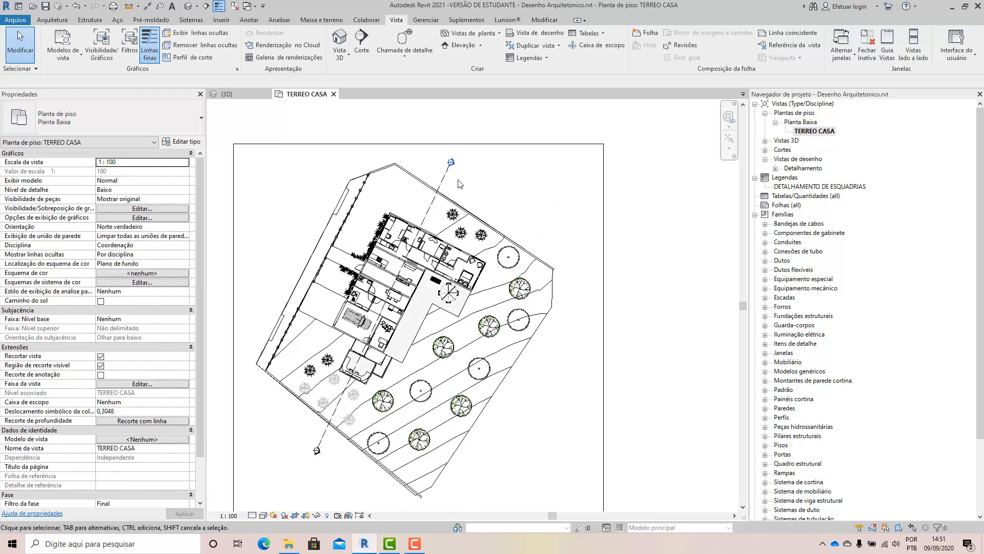
pyautogui.scroll(4, 456, 189)
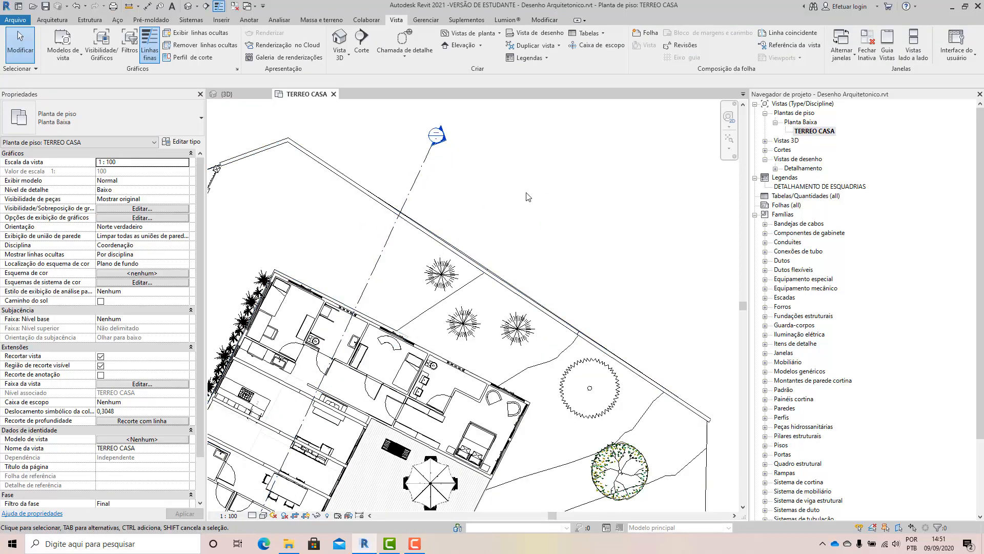
pyautogui.scroll(-3, 526, 193)
pyautogui.scroll(-2, 526, 193)
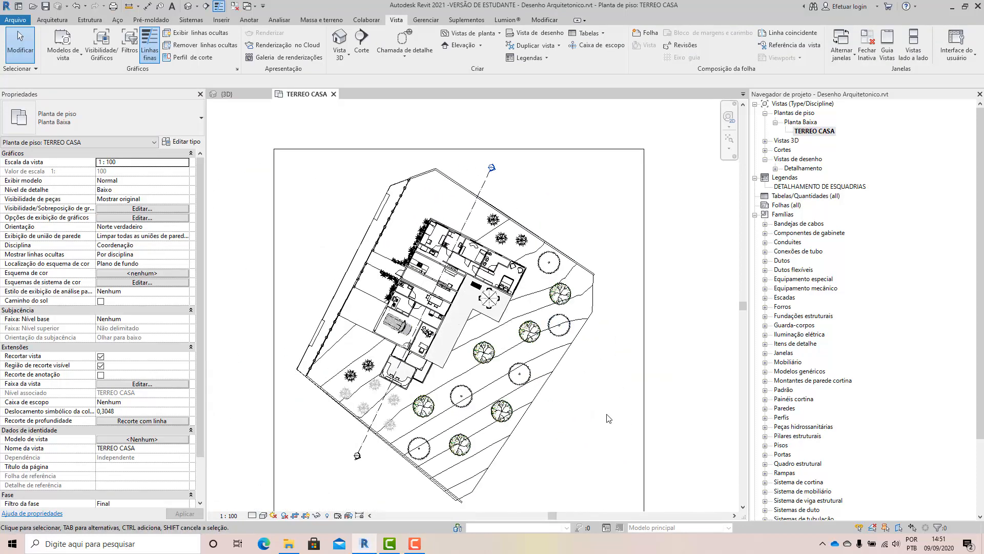
pyautogui.scroll(3, 395, 493)
pyautogui.scroll(-2, 395, 494)
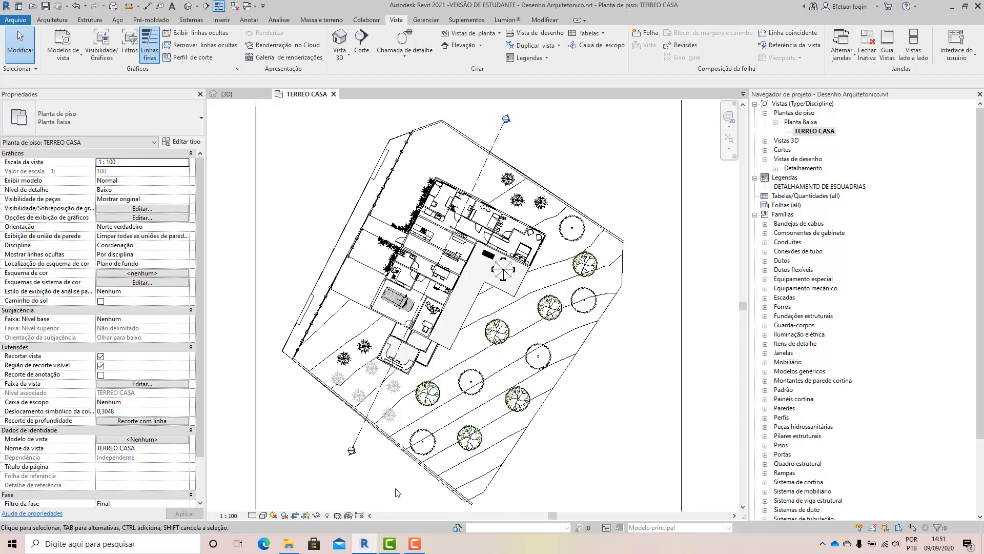
pyautogui.click(496, 143)
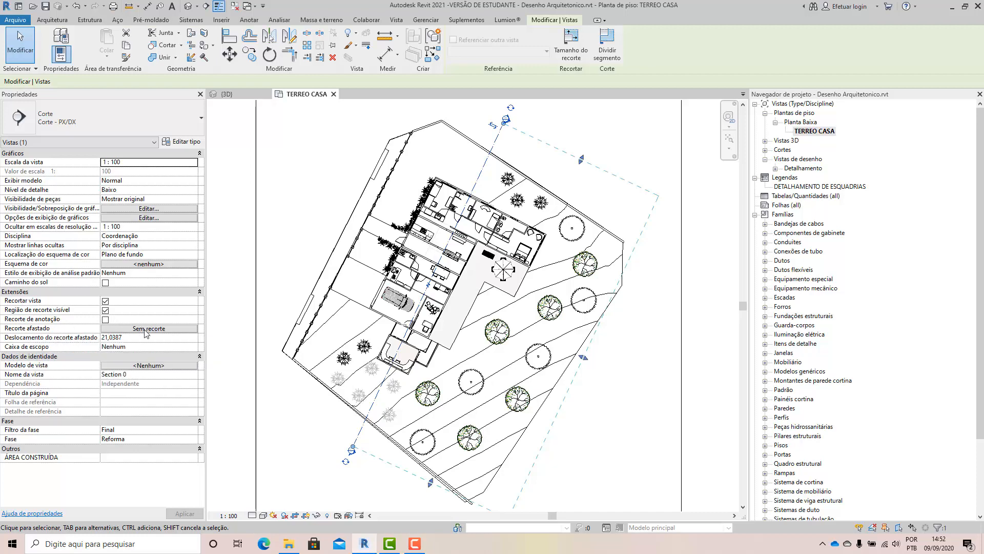
# Set the lengthwise section's far clipping to Recortar com linha.
pyautogui.click(146, 329)
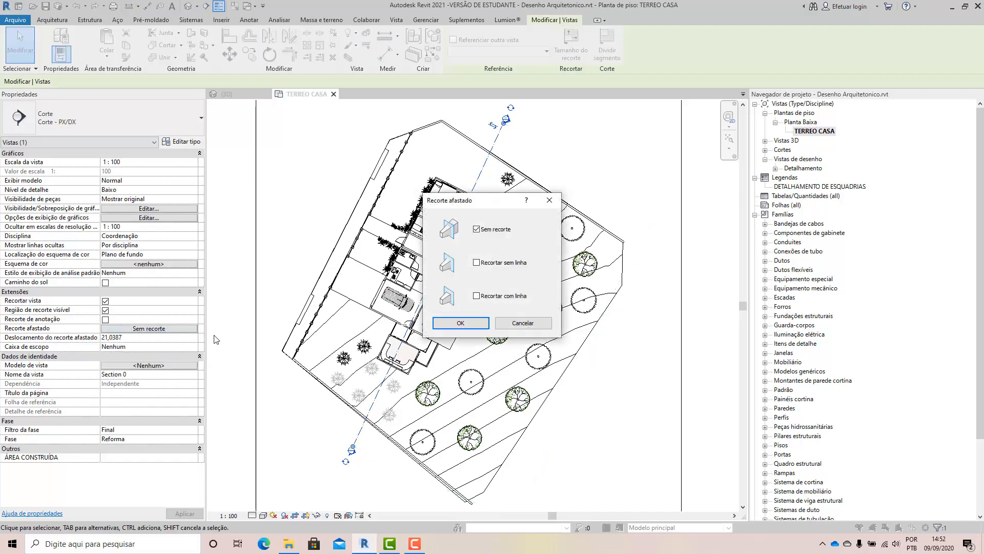
pyautogui.click(476, 229)
pyautogui.click(473, 320)
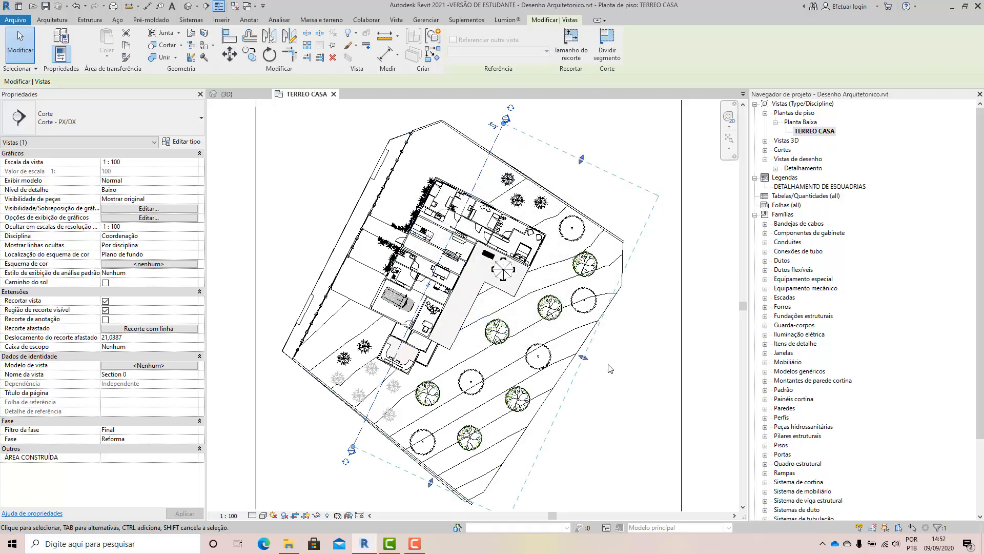
# Extend the section's view depth across the whole garden, to a far clip offset of about 23.59.
pyautogui.scroll(-2, 446, 274)
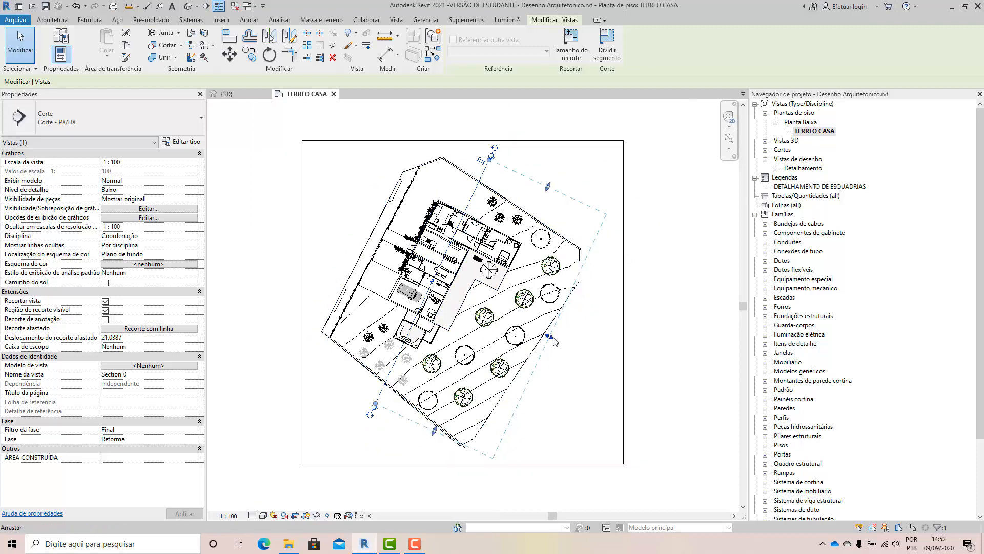
pyautogui.moveTo(542, 338); pyautogui.dragTo(579, 349)
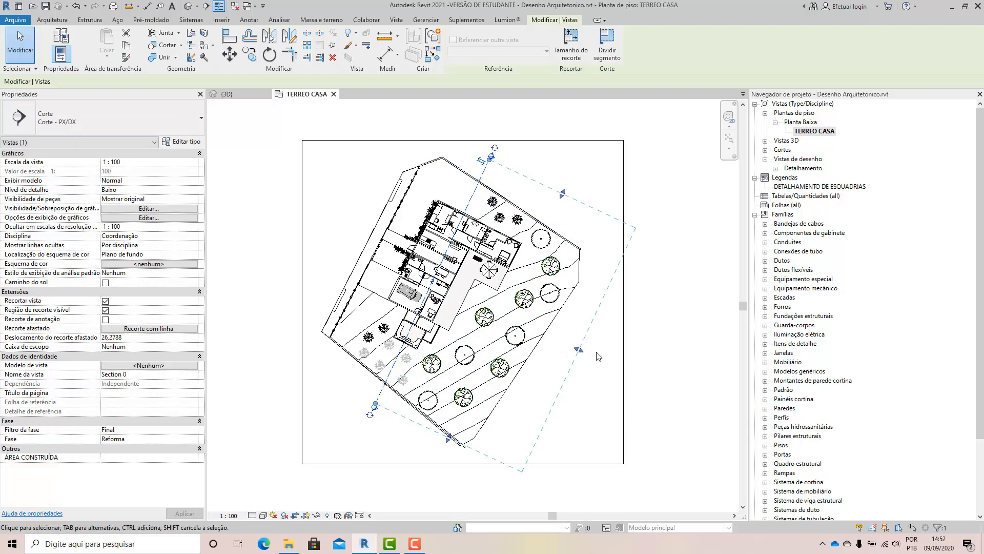
pyautogui.moveTo(579, 352)
pyautogui.mouseDown()
pyautogui.moveTo(486, 326)
pyautogui.moveTo(567, 347)
pyautogui.mouseUp()
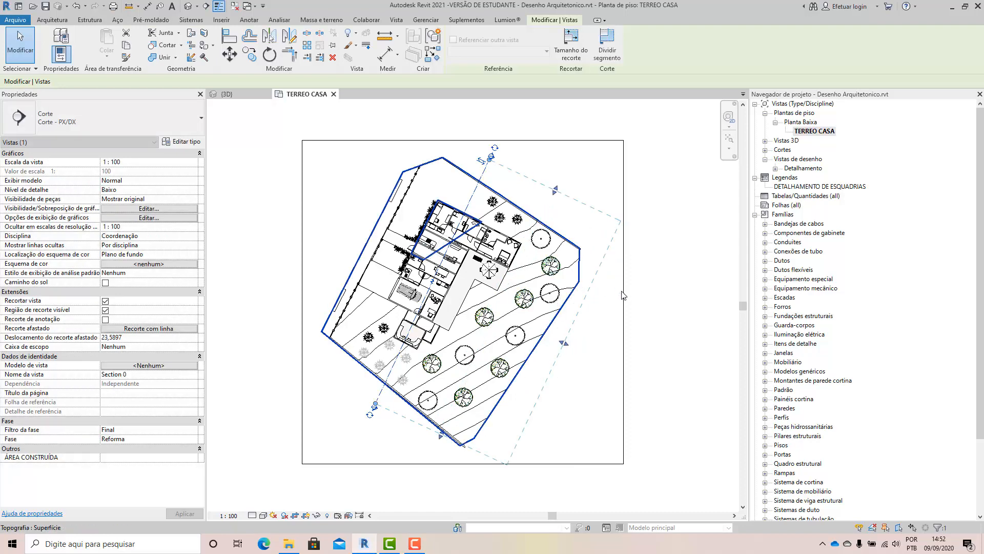
# Pull the section's view depth in to just beyond the terrace, with a far clip offset of about 11.81.
pyautogui.moveTo(525, 328); pyautogui.dragTo(499, 312)
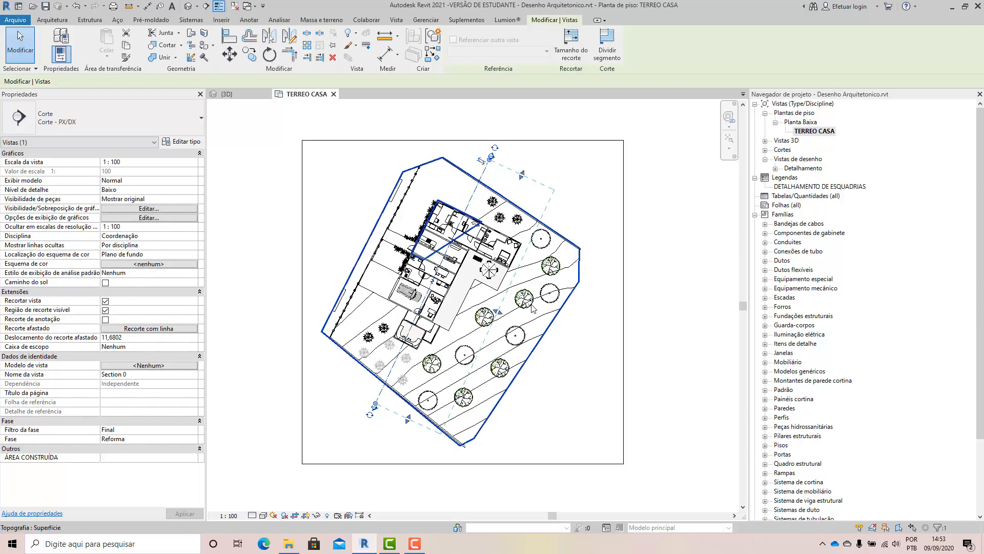
pyautogui.moveTo(502, 313); pyautogui.dragTo(519, 321)
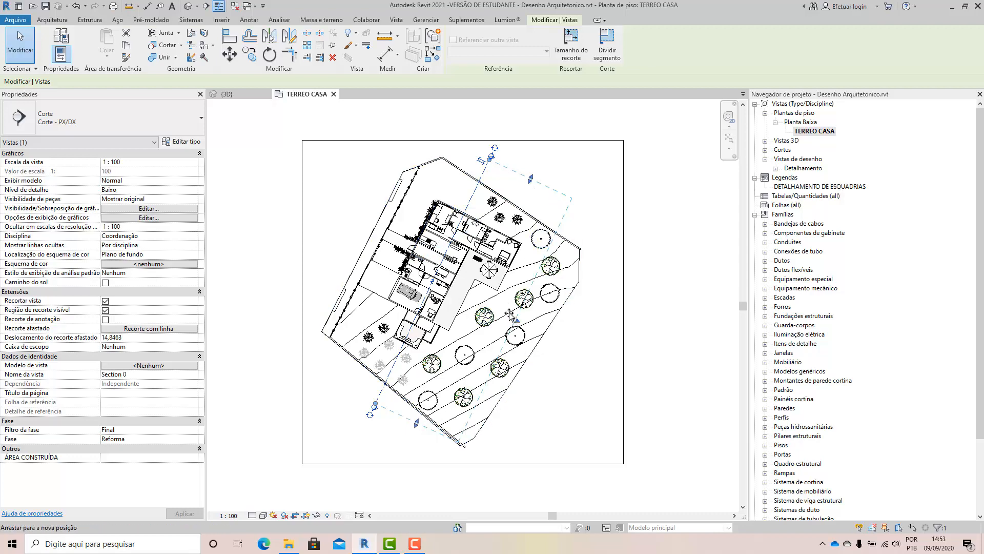
pyautogui.moveTo(515, 320); pyautogui.dragTo(473, 288)
pyautogui.scroll(4, 478, 264)
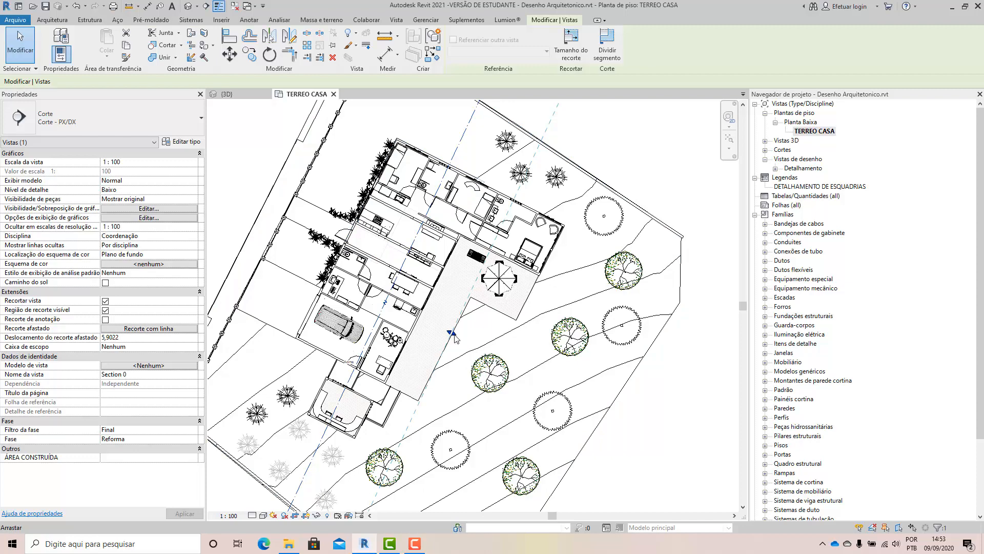
pyautogui.moveTo(453, 336); pyautogui.dragTo(521, 371)
pyautogui.scroll(-1, 521, 370)
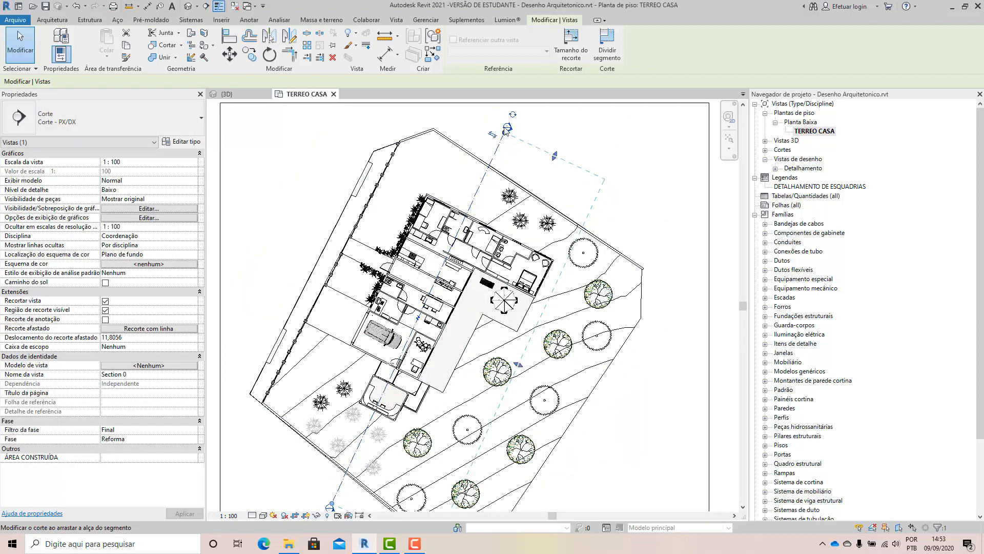
# Shorten the section line at both ends so its markers sit just outside the upper and lower site boundaries.
pyautogui.scroll(2, 505, 127)
pyautogui.moveTo(504, 136)
pyautogui.mouseDown()
pyautogui.moveTo(491, 168)
pyautogui.moveTo(507, 131)
pyautogui.mouseUp()
pyautogui.scroll(-2, 519, 151)
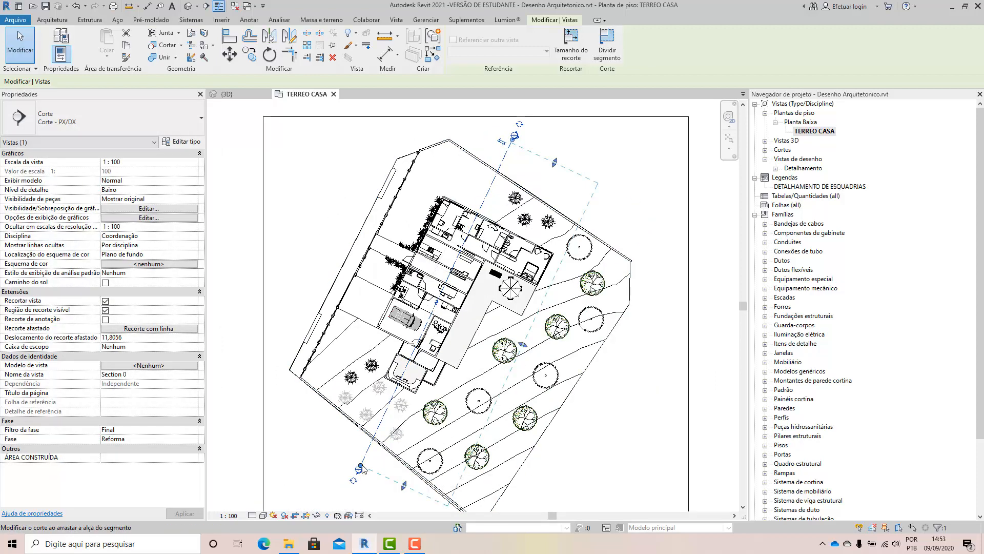
pyautogui.moveTo(361, 469); pyautogui.dragTo(368, 450)
pyautogui.moveTo(509, 145); pyautogui.dragTo(503, 159)
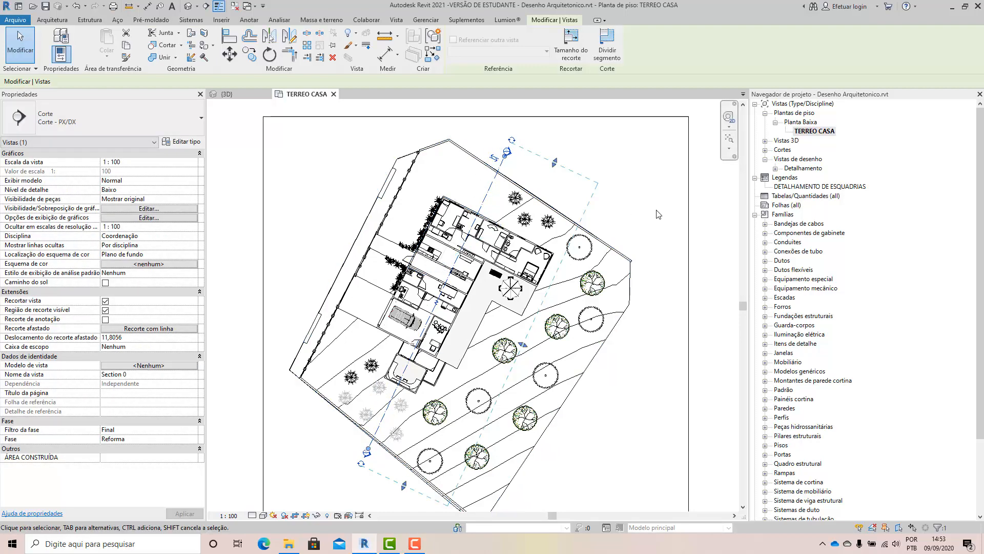
# Flip the section's viewing direction away from the garden toward the driveway side, and deselect the section line.
pyautogui.scroll(1, 653, 212)
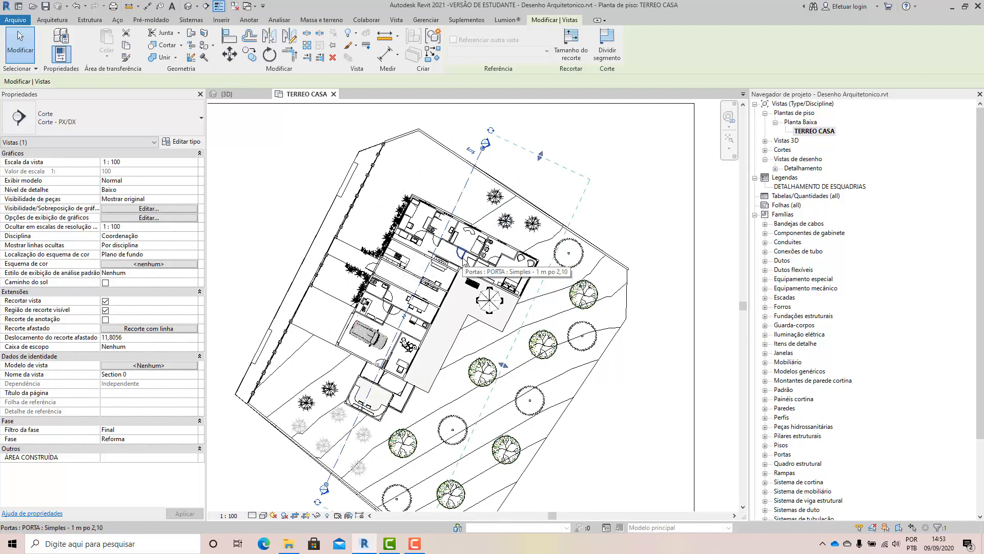
pyautogui.scroll(4, 472, 154)
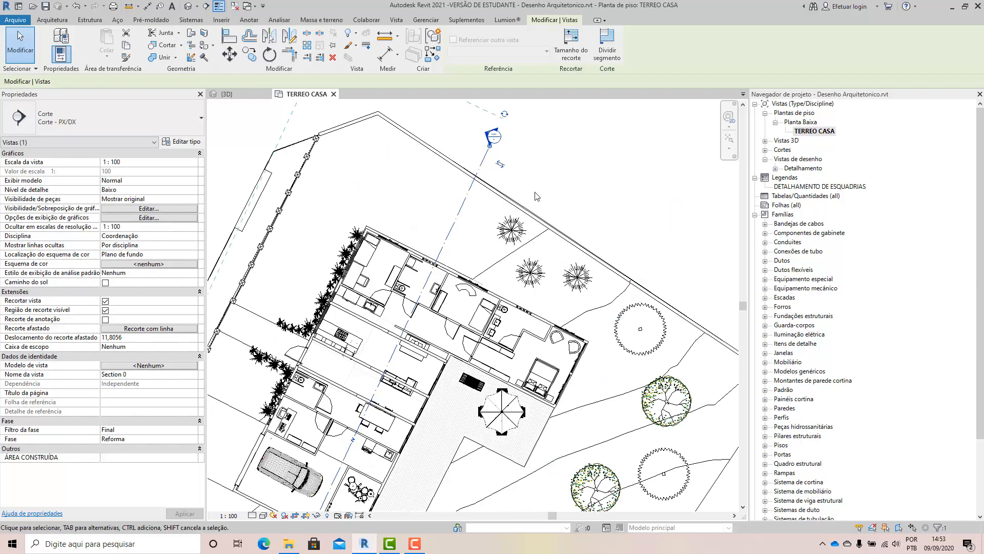
pyautogui.click(500, 165)
pyautogui.scroll(-4, 550, 180)
pyautogui.click(570, 187)
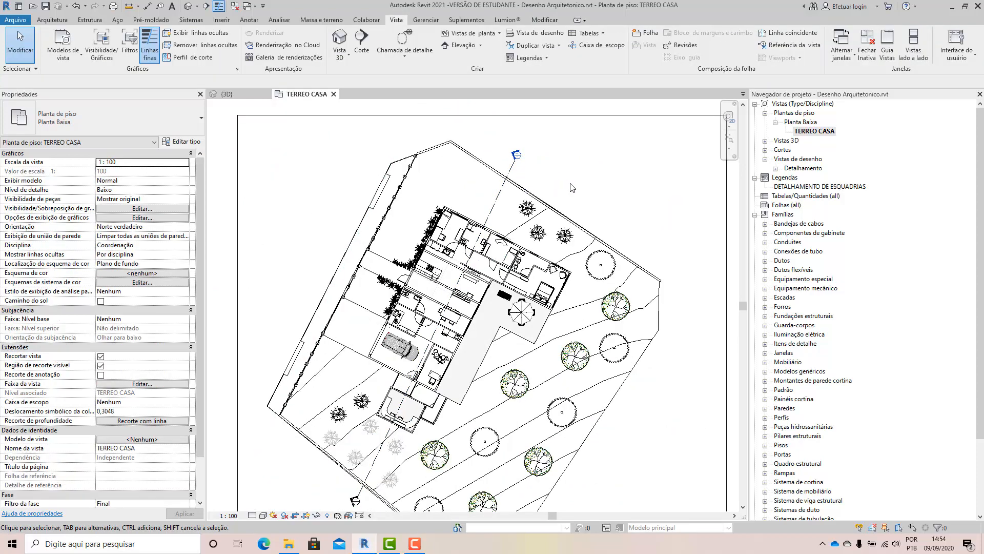
# Examine the flipped section line's path through the house and its markers at both ends.
pyautogui.scroll(1, 539, 147)
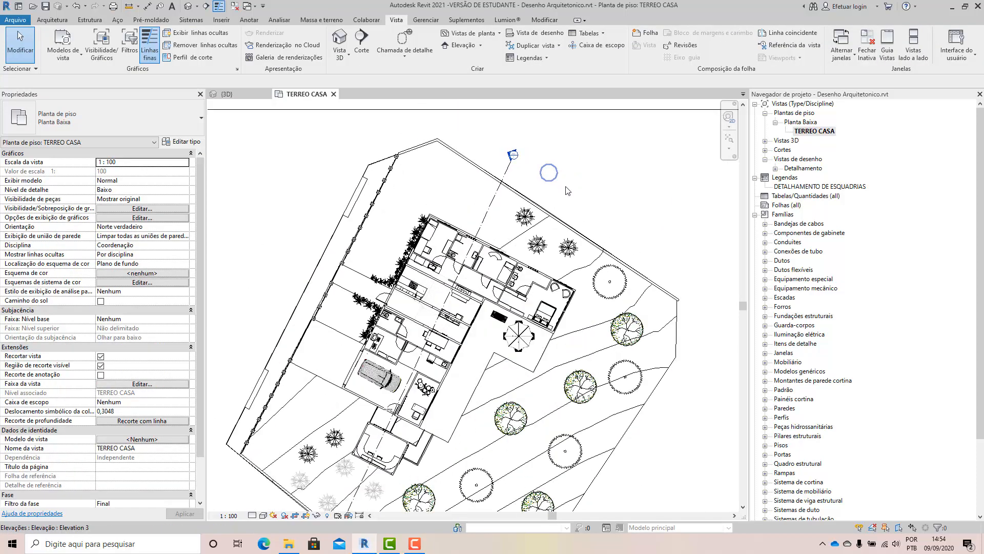
pyautogui.scroll(6, 511, 191)
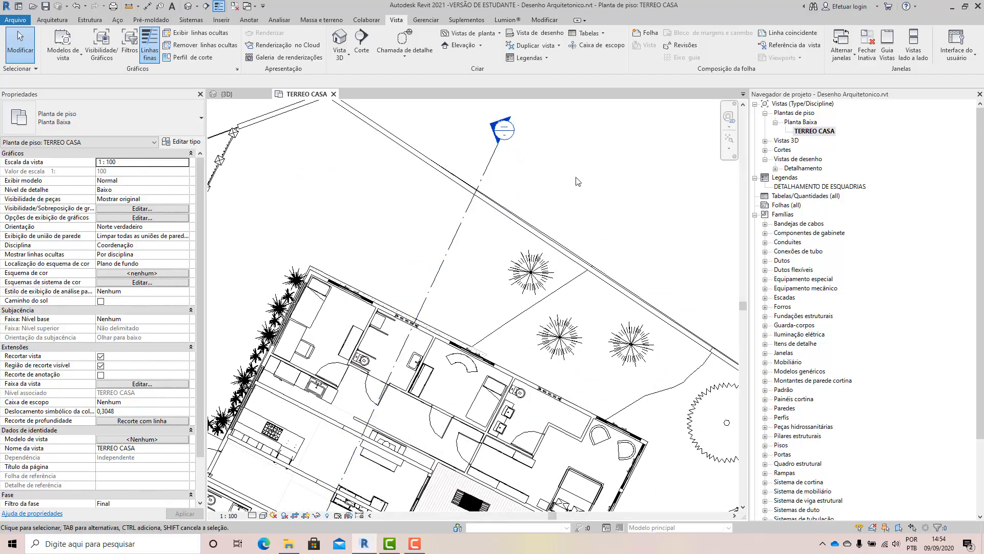
pyautogui.scroll(2, 516, 199)
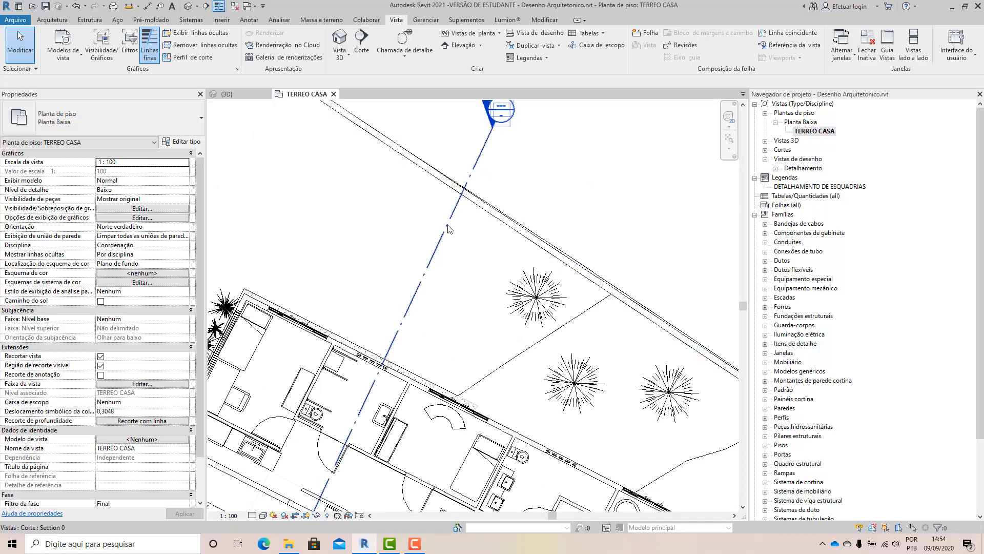
pyautogui.scroll(-4, 436, 259)
pyautogui.scroll(-6, 503, 200)
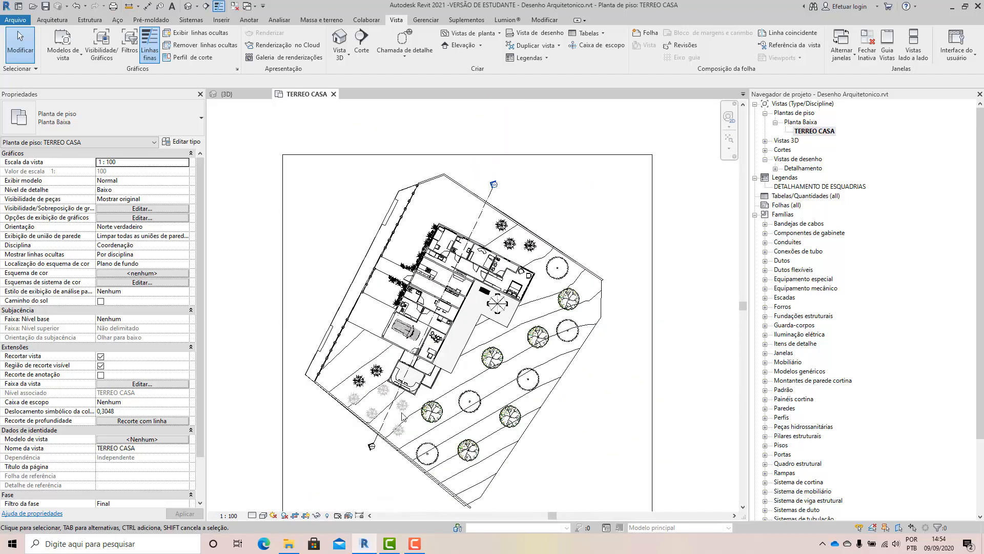
pyautogui.scroll(2, 374, 451)
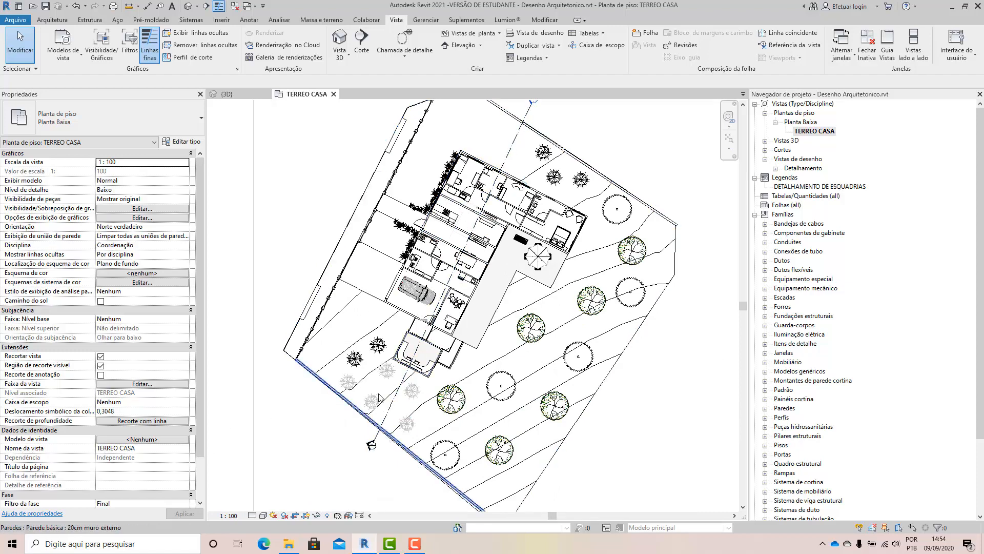
pyautogui.scroll(-2, 379, 398)
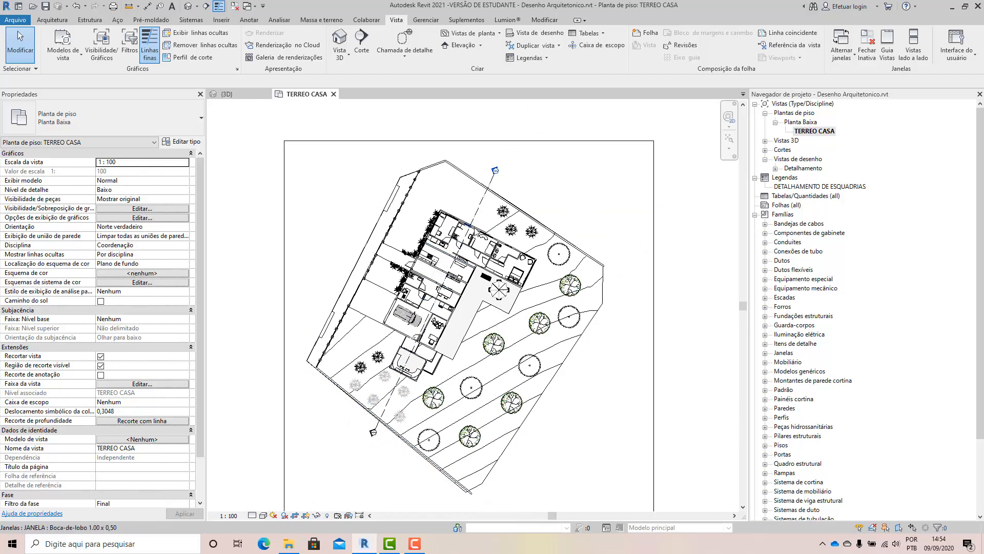
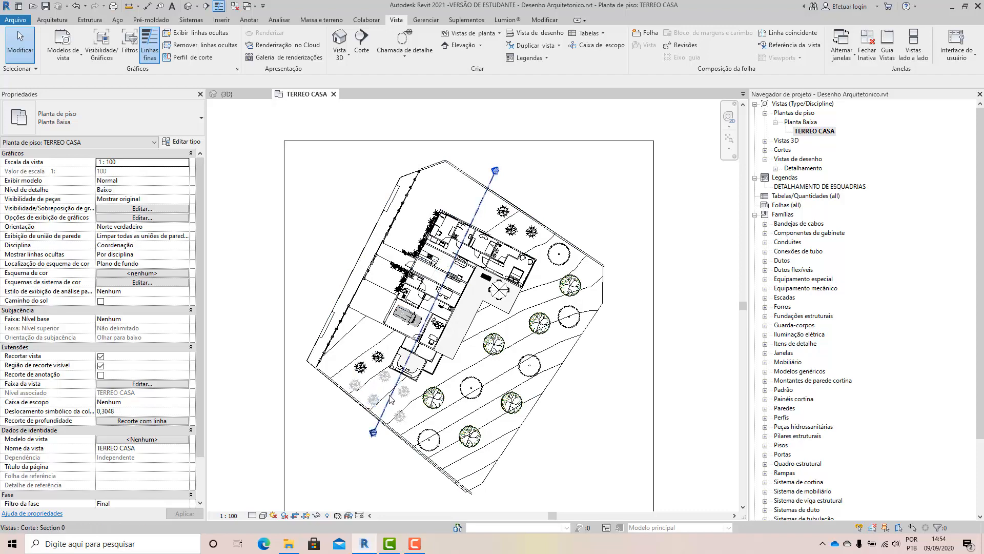
# Select the section line crossing the house and break its middle segment so the line leaves a gap over the plan.
pyautogui.scroll(1, 456, 298)
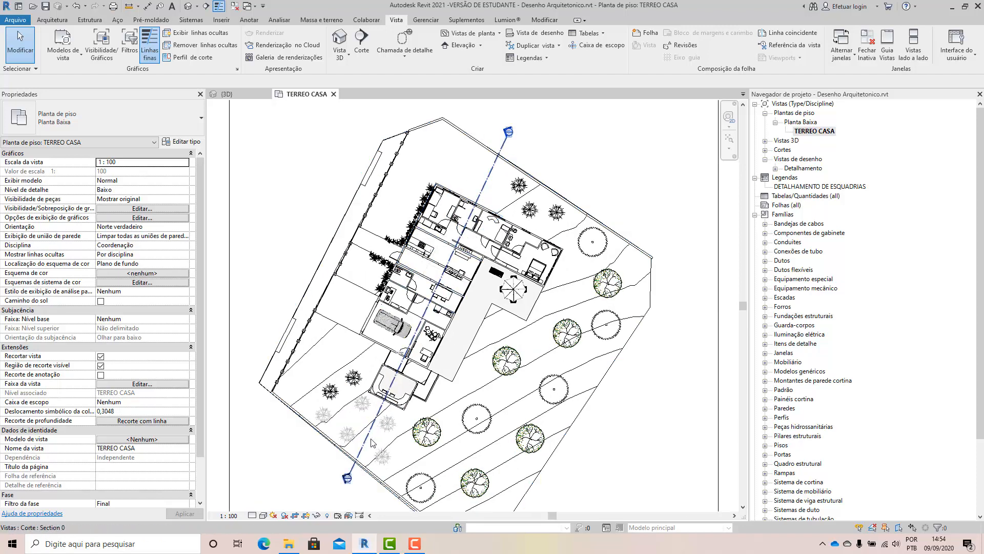
pyautogui.scroll(5, 387, 384)
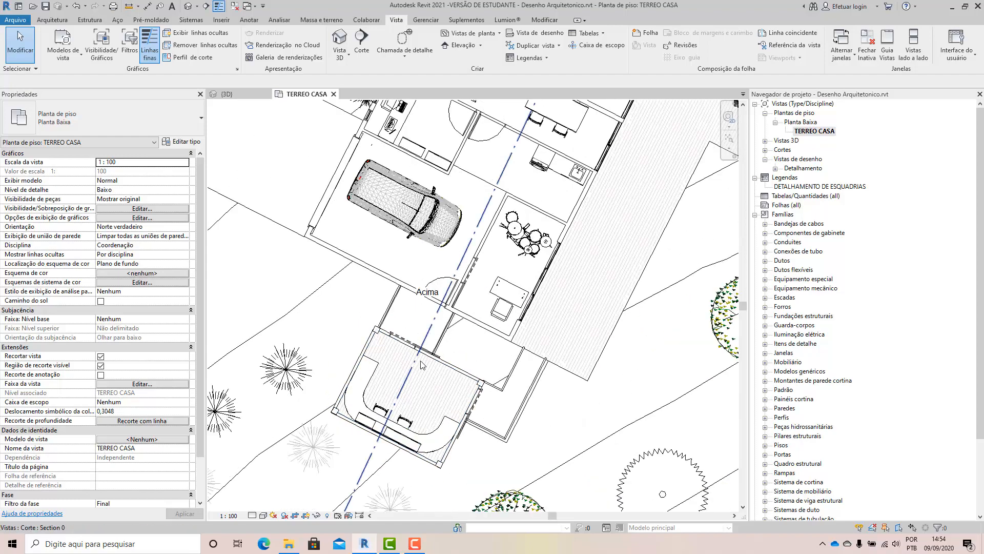
pyautogui.scroll(3, 457, 282)
pyautogui.scroll(-3, 336, 410)
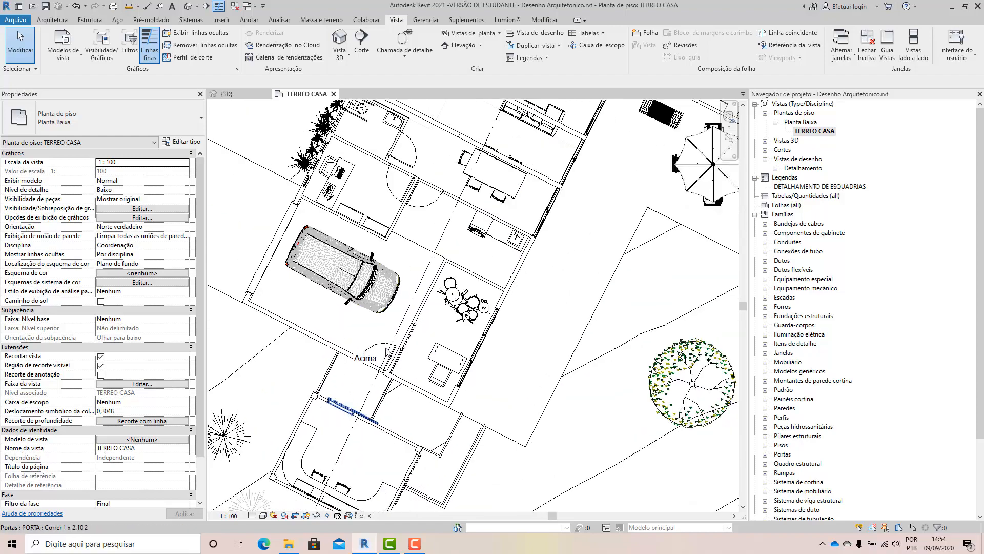
pyautogui.scroll(2, 432, 239)
pyautogui.scroll(-1, 319, 341)
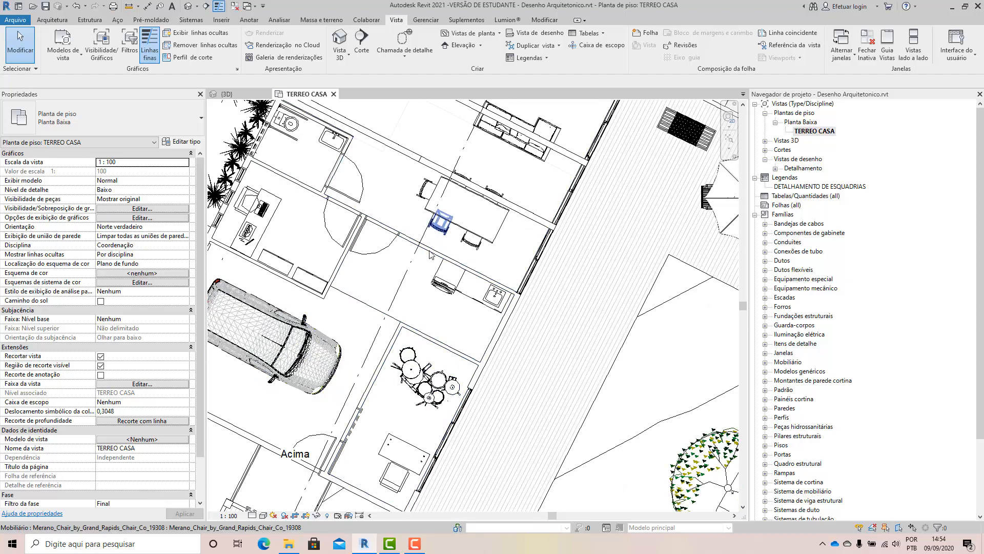
pyautogui.scroll(-2, 430, 255)
pyautogui.click(427, 293)
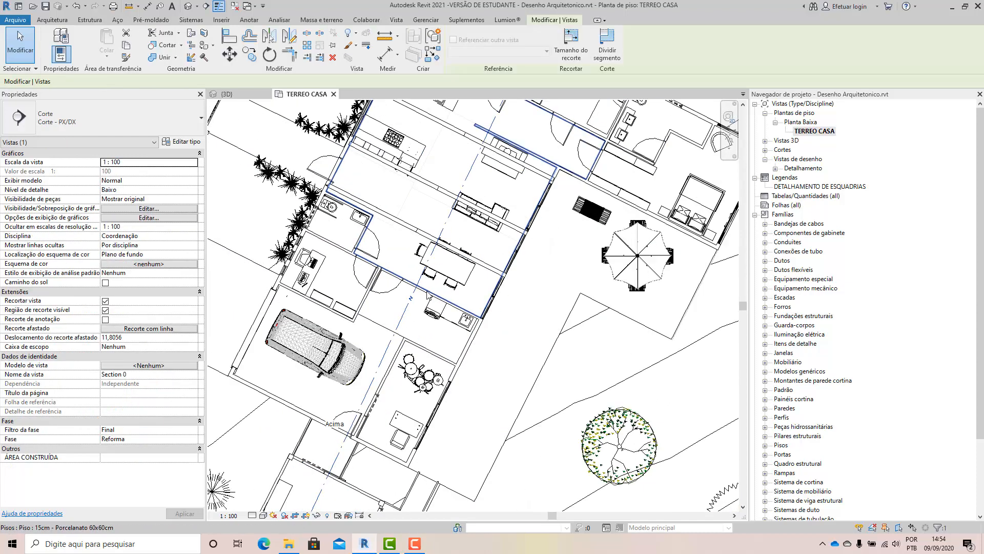
pyautogui.scroll(2, 428, 293)
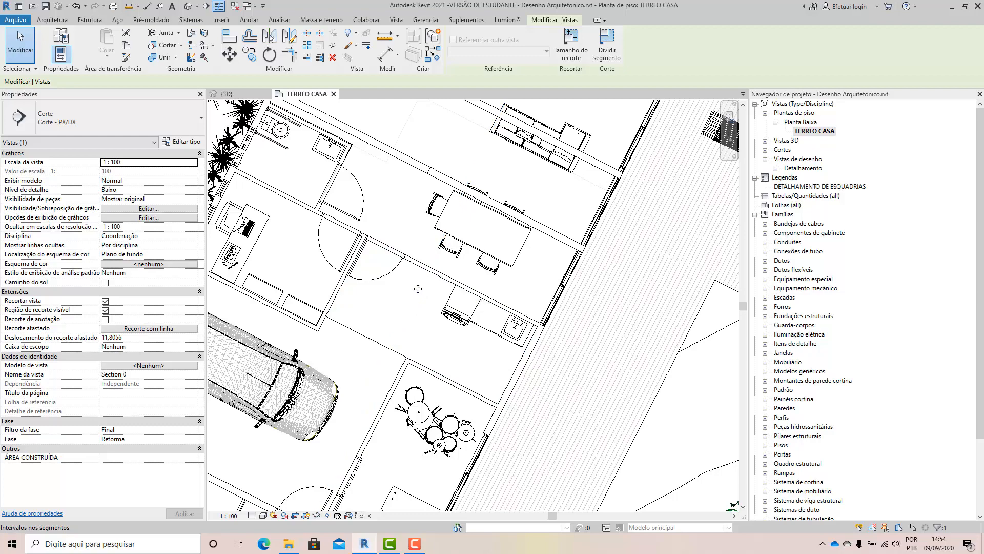
pyautogui.scroll(-4, 419, 293)
pyautogui.scroll(-2, 451, 199)
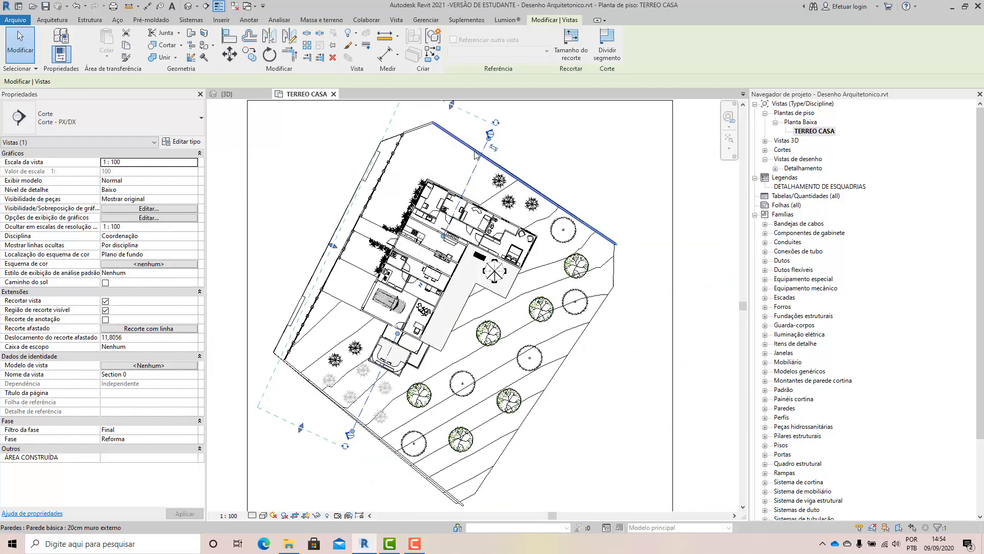
# Stretch the gap's upper end beyond the house's upper wall, leaving only a short section line stub, and reselect the section.
pyautogui.scroll(4, 421, 323)
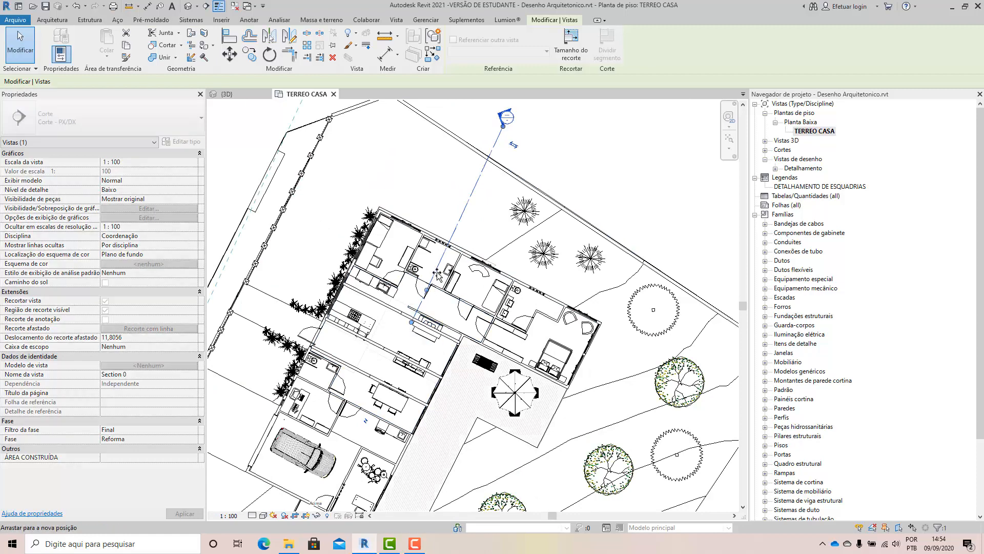
pyautogui.moveTo(419, 323); pyautogui.dragTo(474, 237)
pyautogui.click(473, 233)
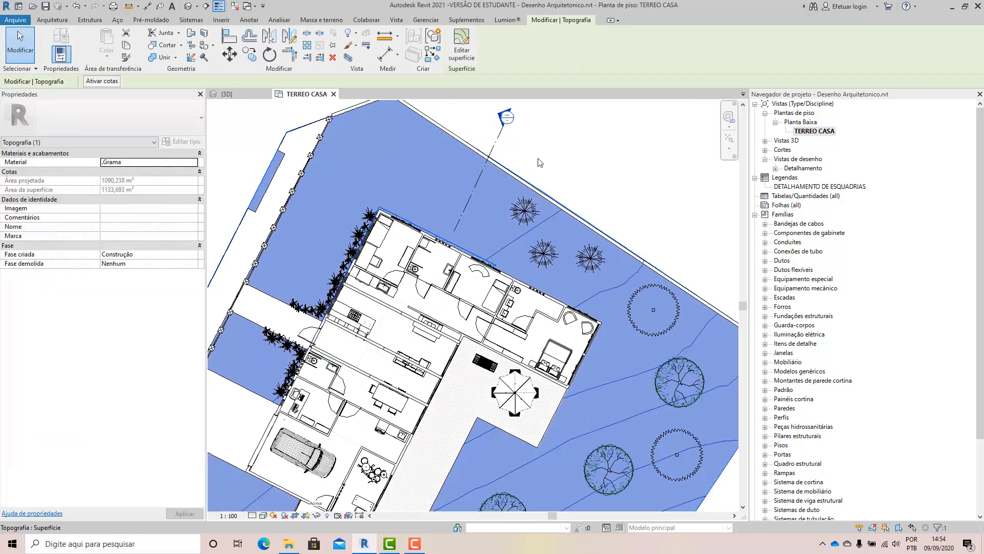
pyautogui.click(537, 158)
pyautogui.click(466, 216)
# Stretch the gap's lower end past the outer wall of the small deck-floored volume below the house, and deselect the section.
pyautogui.scroll(-3, 466, 215)
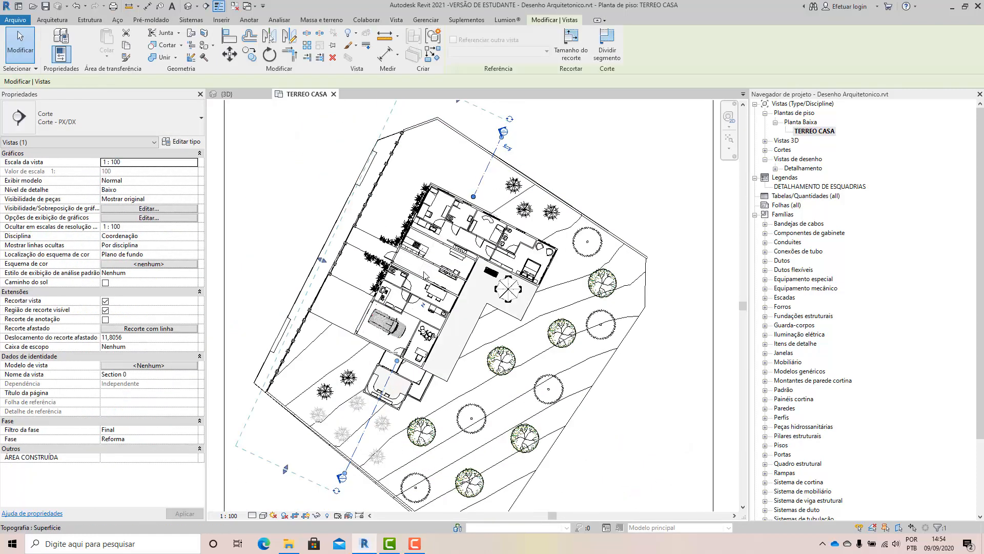
pyautogui.scroll(2, 391, 379)
pyautogui.scroll(2, 391, 379)
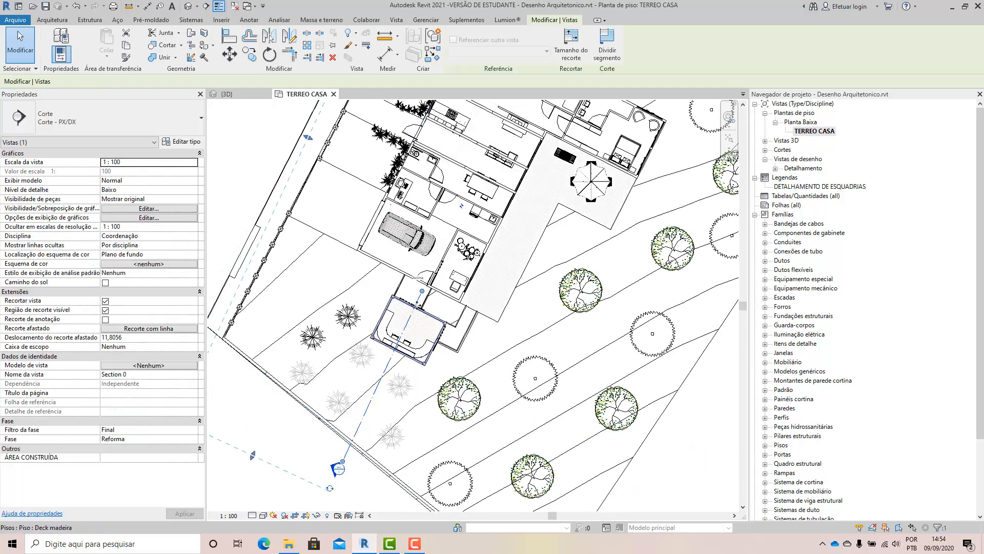
pyautogui.moveTo(422, 291); pyautogui.dragTo(404, 325)
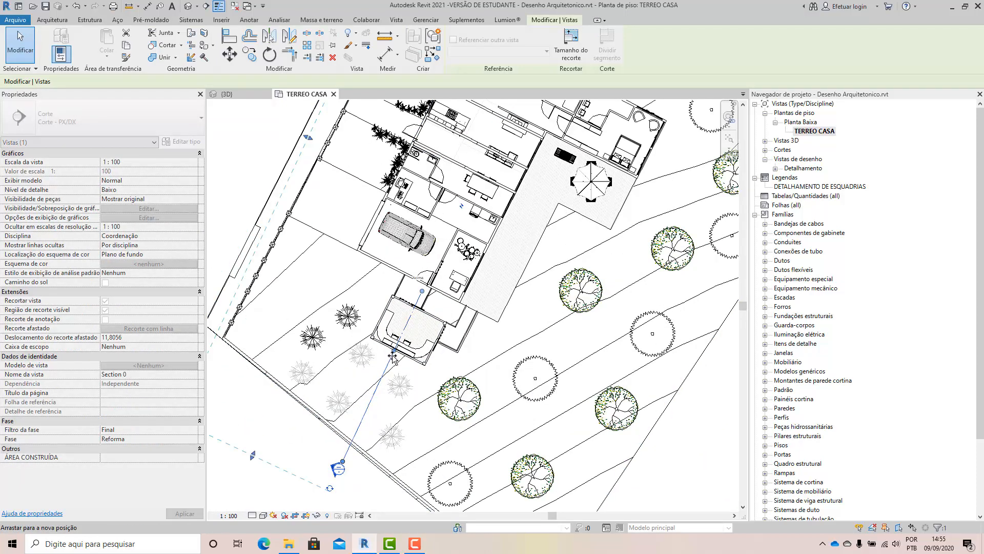
pyautogui.moveTo(393, 357); pyautogui.dragTo(393, 358)
pyautogui.press('Escape')
pyautogui.scroll(-2, 358, 425)
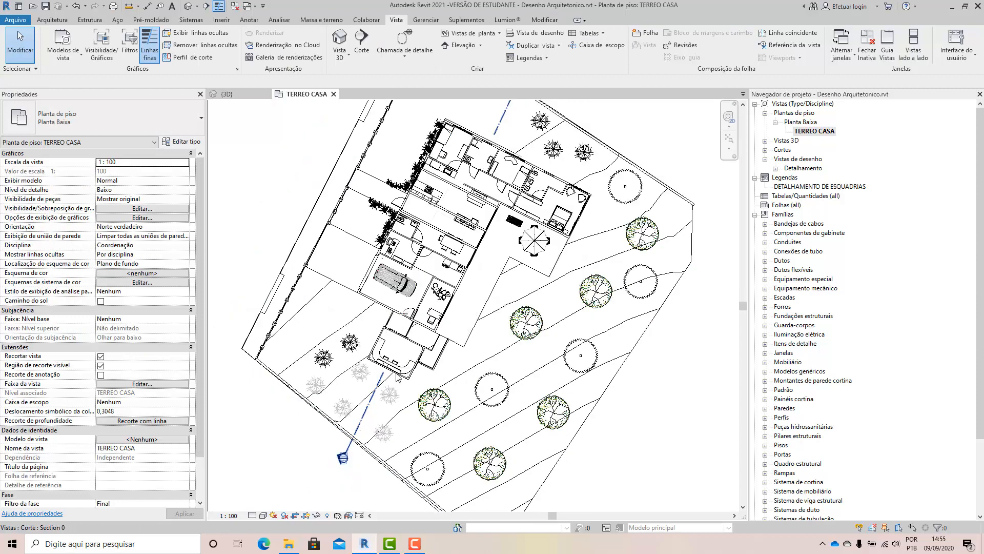
pyautogui.scroll(-1, 398, 378)
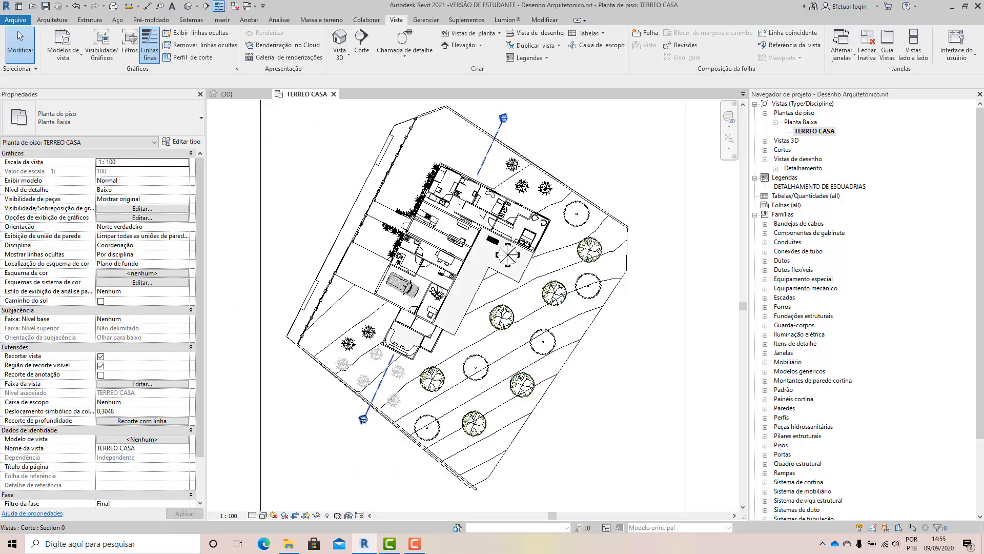
# Try to open the section's view from its line and marker in the floor plan.
pyautogui.click(389, 373)
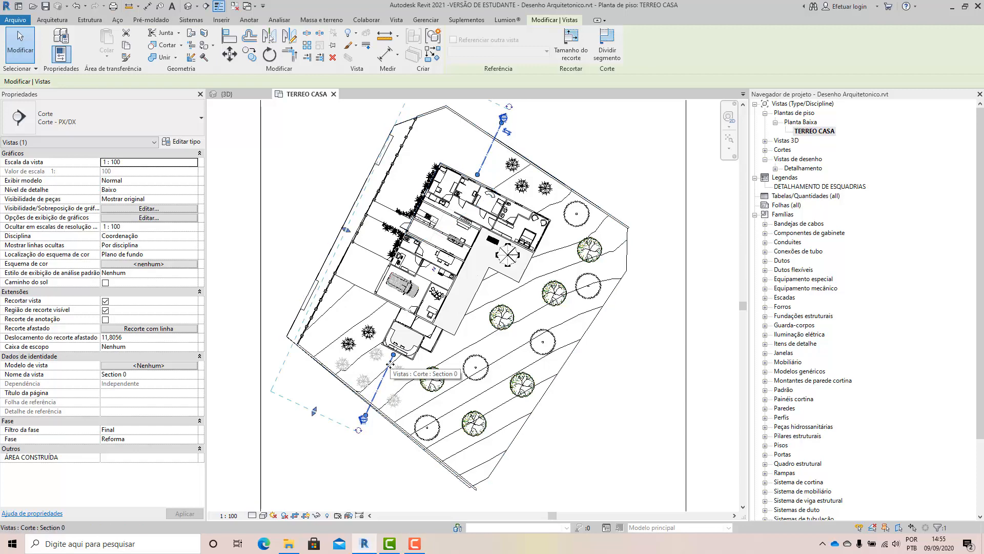
pyautogui.rightClick(390, 364)
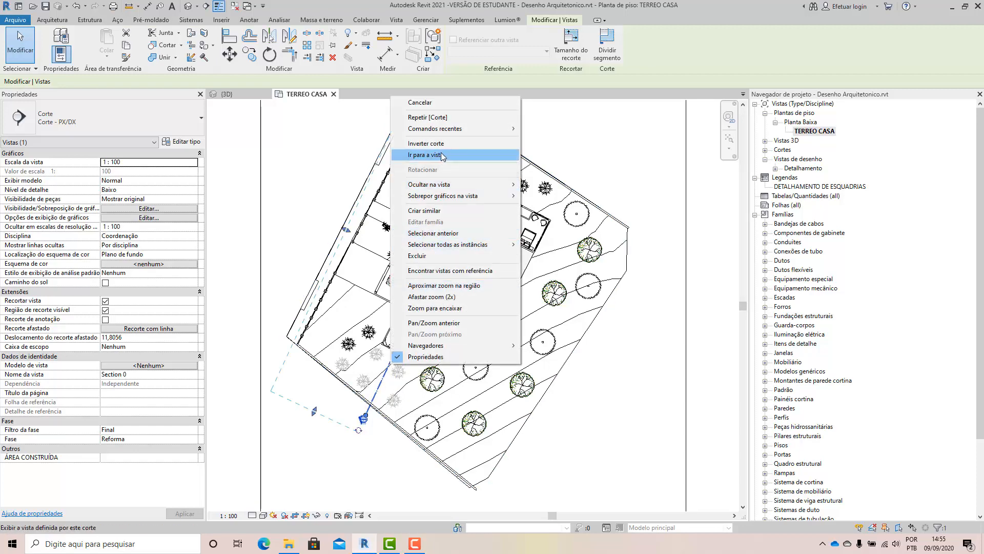
pyautogui.click(338, 472)
pyautogui.scroll(4, 362, 421)
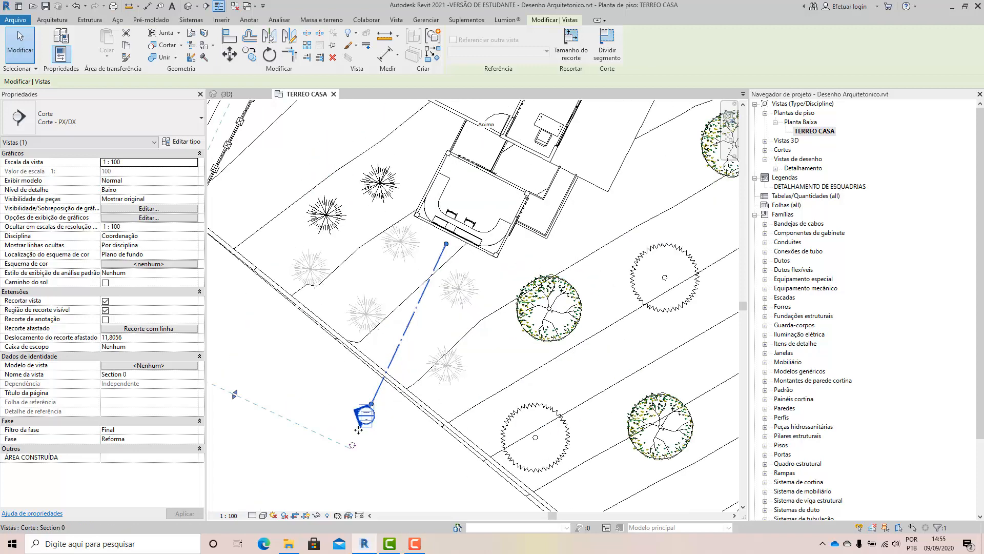
pyautogui.doubleClick(354, 417)
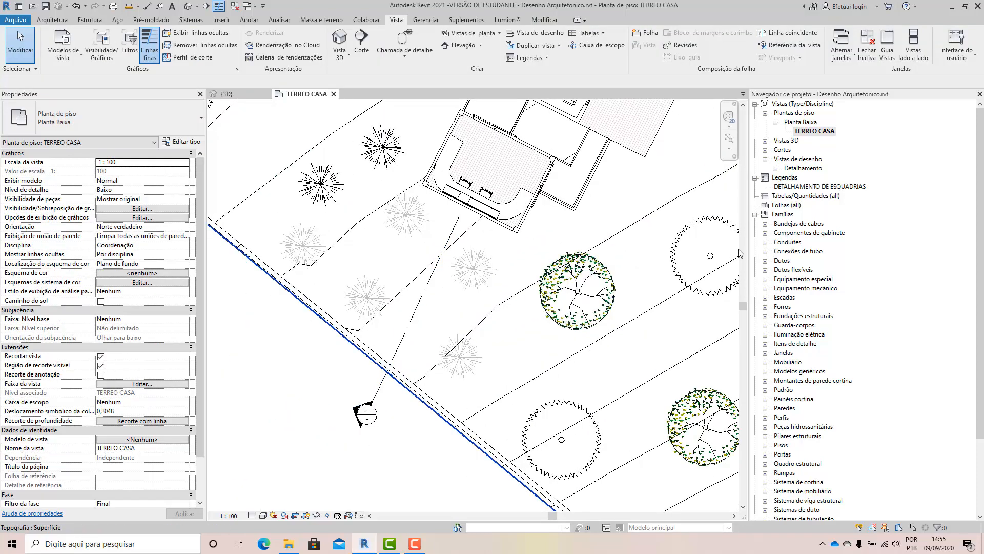
# Open the Section 0 view from the Corte - PX/DX group and show its whole crop region.
pyautogui.click(765, 151)
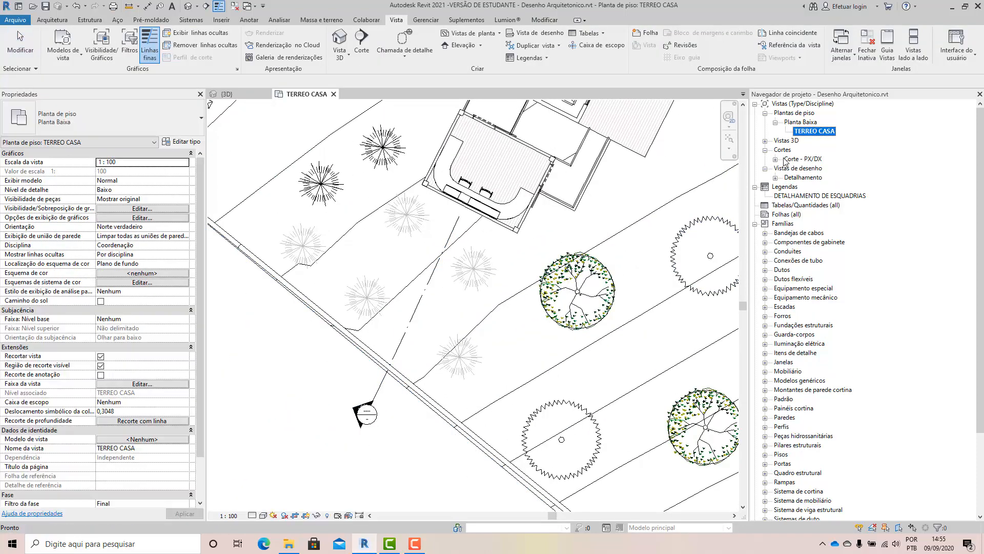
pyautogui.click(775, 160)
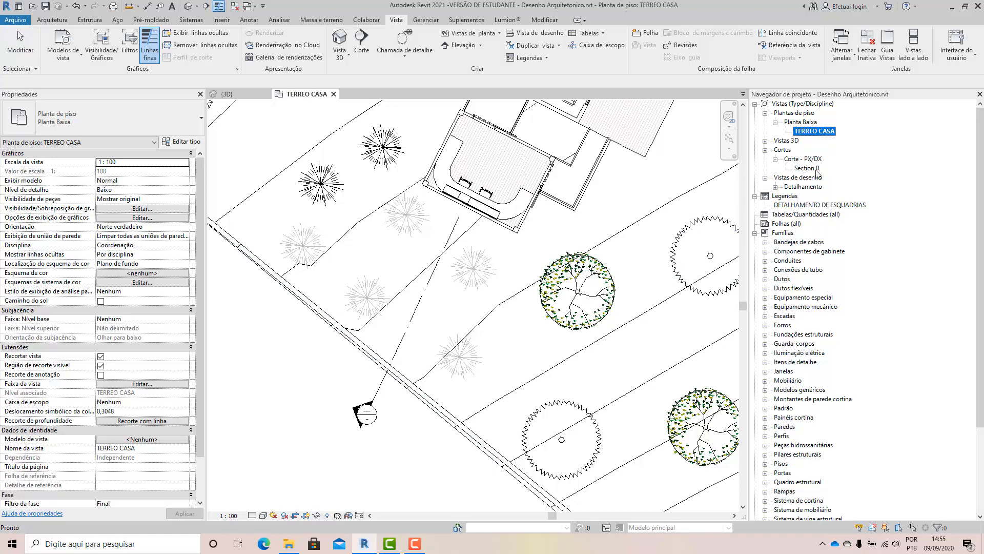
pyautogui.click(808, 168)
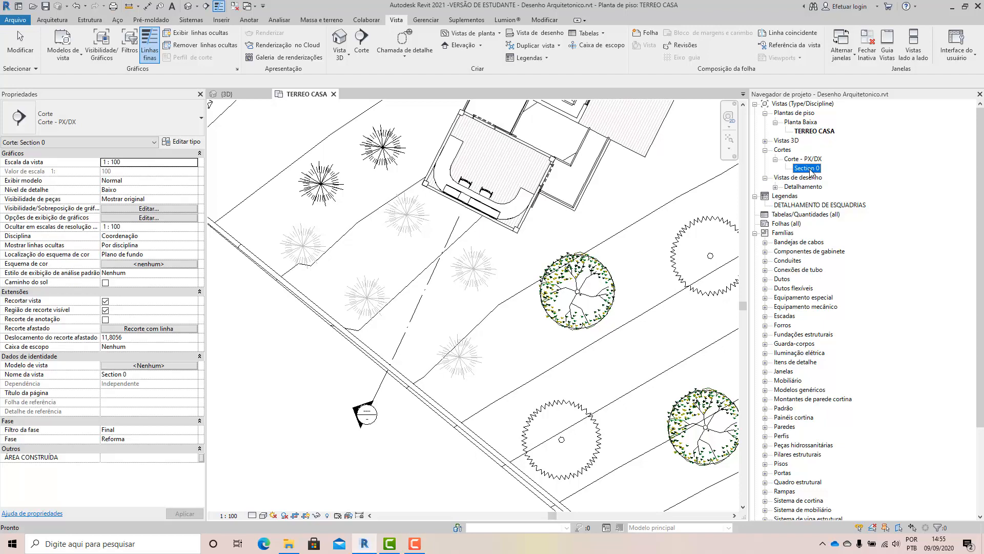
pyautogui.doubleClick(809, 169)
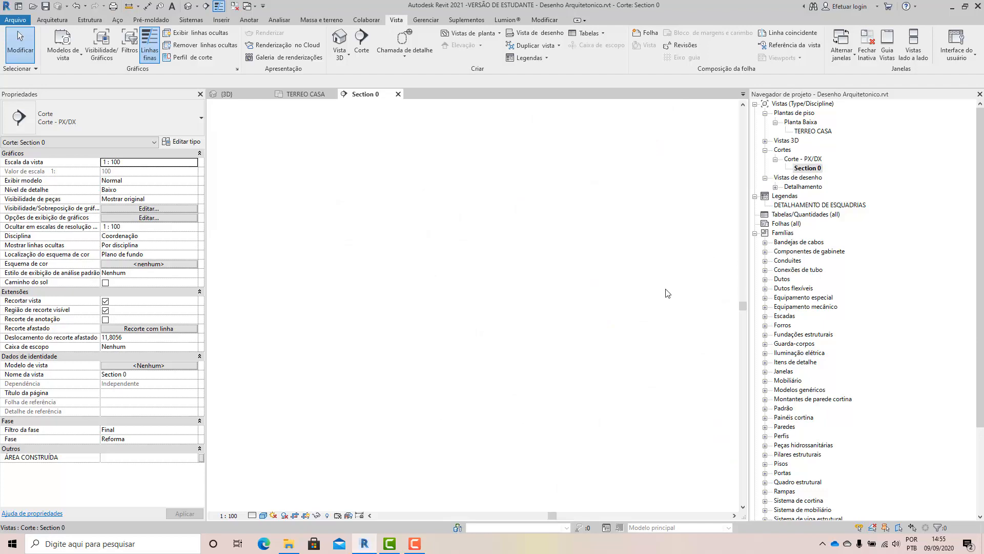
pyautogui.scroll(-2, 484, 385)
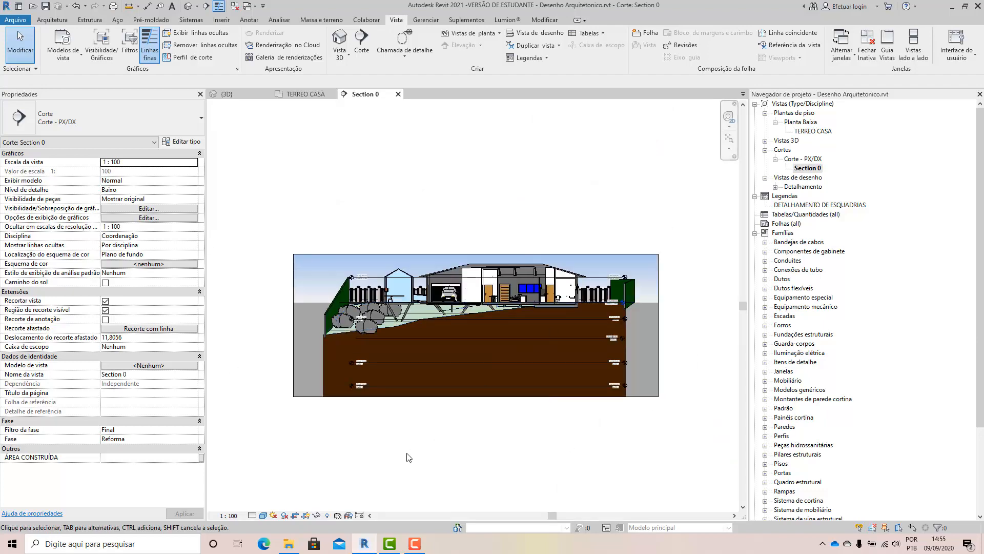
# Enlarge Section 0's crop region well above the roof and slightly outward on both sides, and deselect it.
pyautogui.click(309, 397)
pyautogui.moveTo(476, 254); pyautogui.dragTo(475, 184)
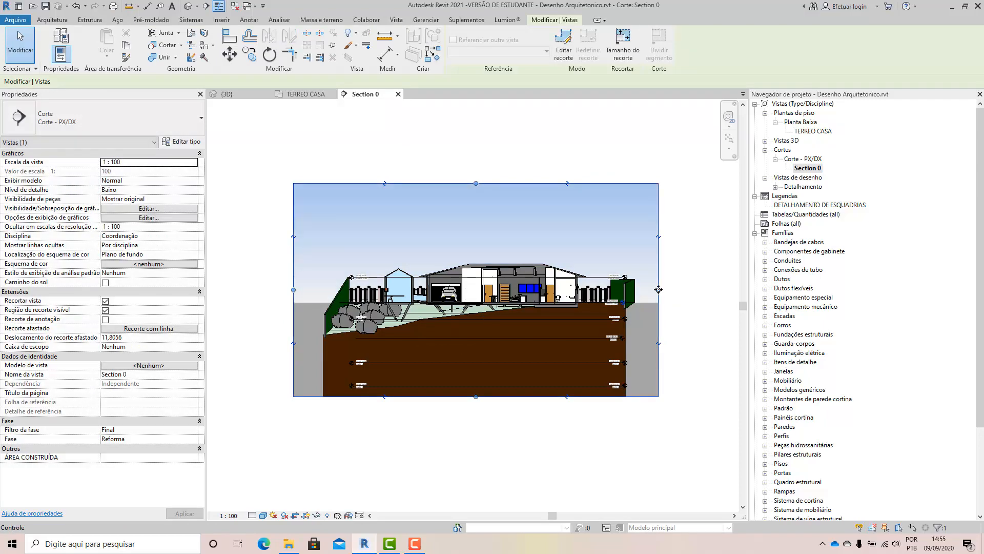
pyautogui.moveTo(659, 290); pyautogui.dragTo(681, 290)
pyautogui.moveTo(293, 290); pyautogui.dragTo(278, 291)
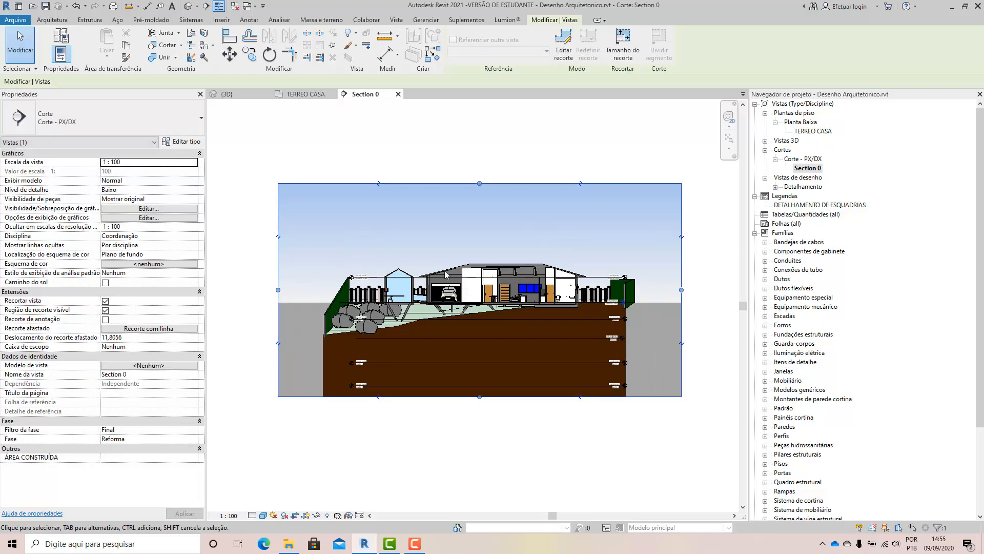
pyautogui.click(322, 457)
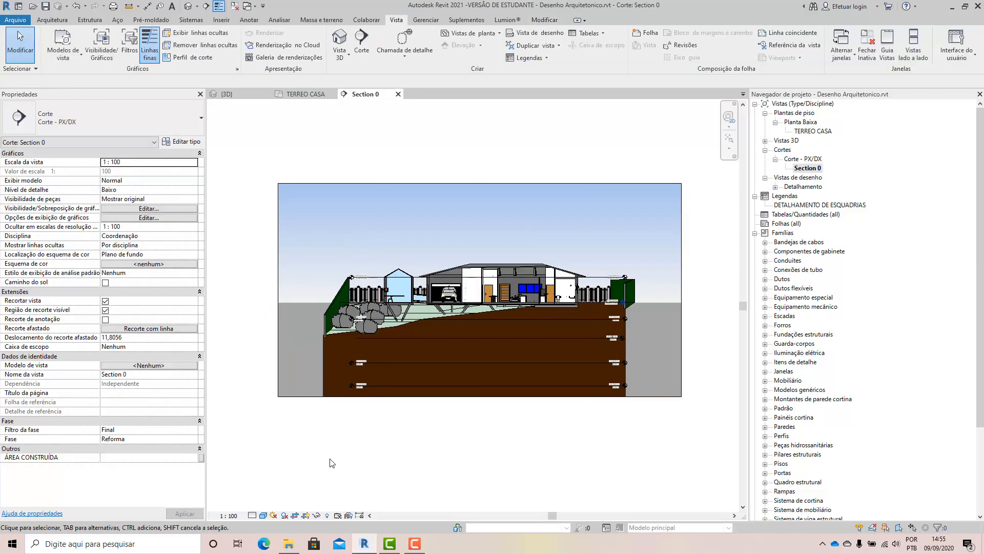
# Set the Section 0 view's visual style to Linha oculta.
pyautogui.click(263, 515)
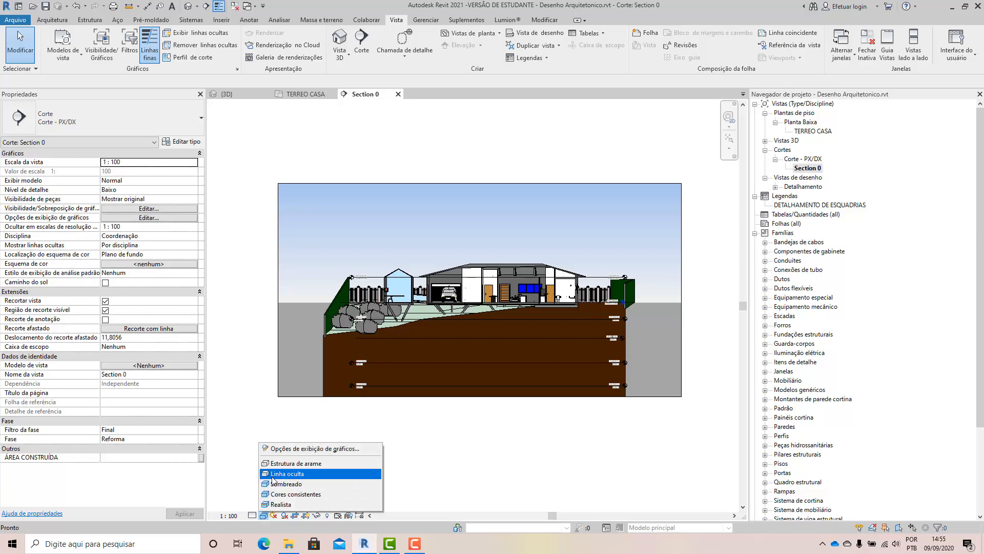
pyautogui.click(274, 481)
pyautogui.scroll(2, 425, 353)
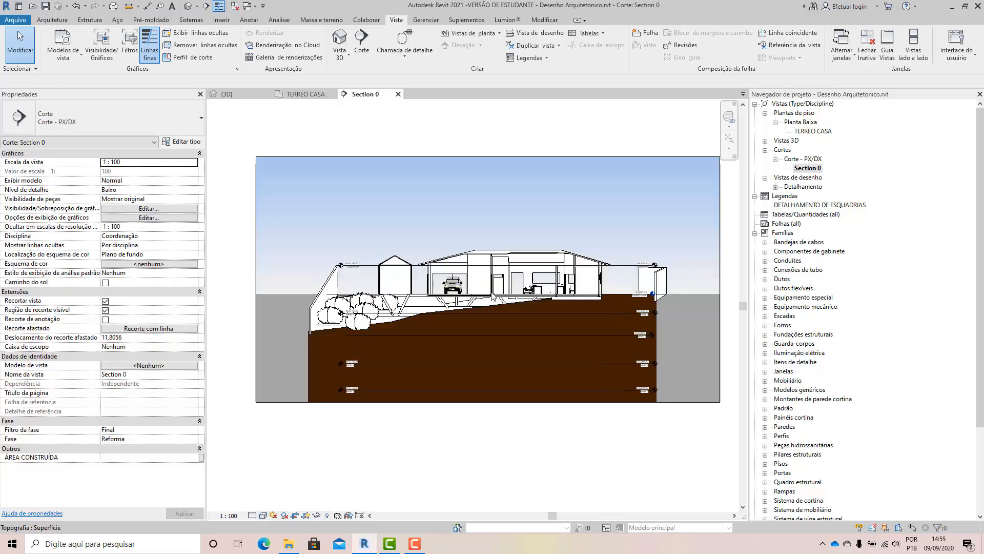
# Examine the section through the house, checking the roof, rooms, garage, support structure, terrain cut and level lines.
pyautogui.scroll(2, 508, 267)
pyautogui.scroll(1, 500, 283)
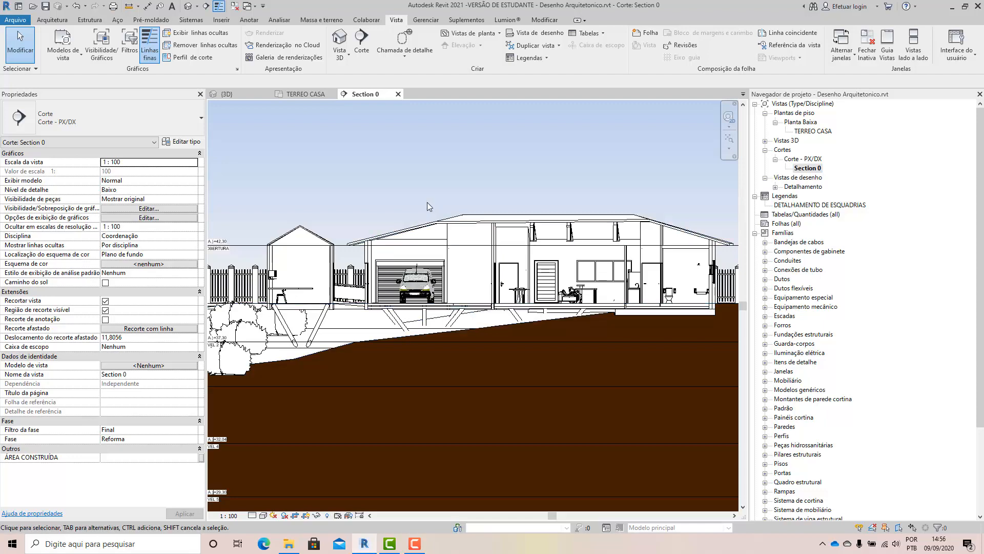
pyautogui.scroll(-3, 418, 277)
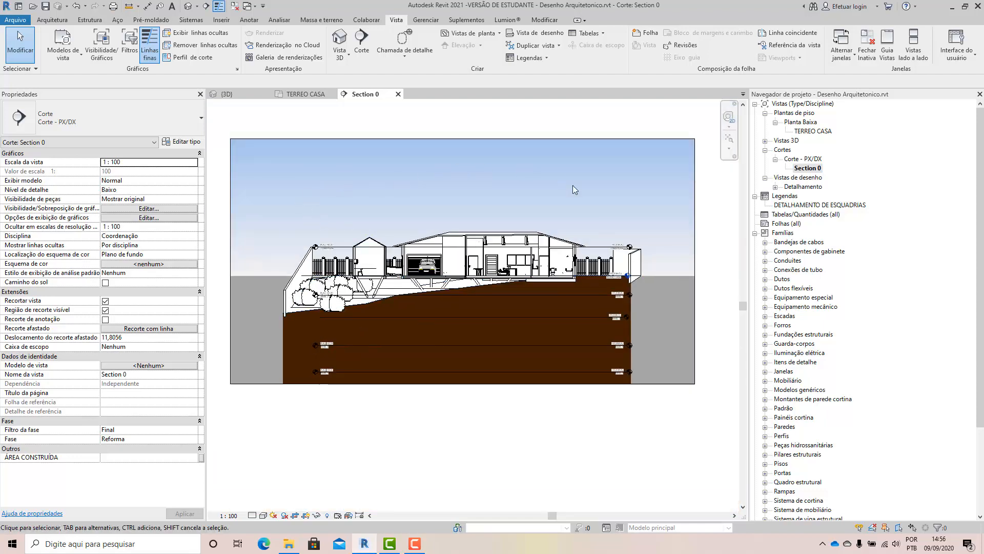
pyautogui.scroll(1, 359, 342)
pyautogui.scroll(2, 518, 333)
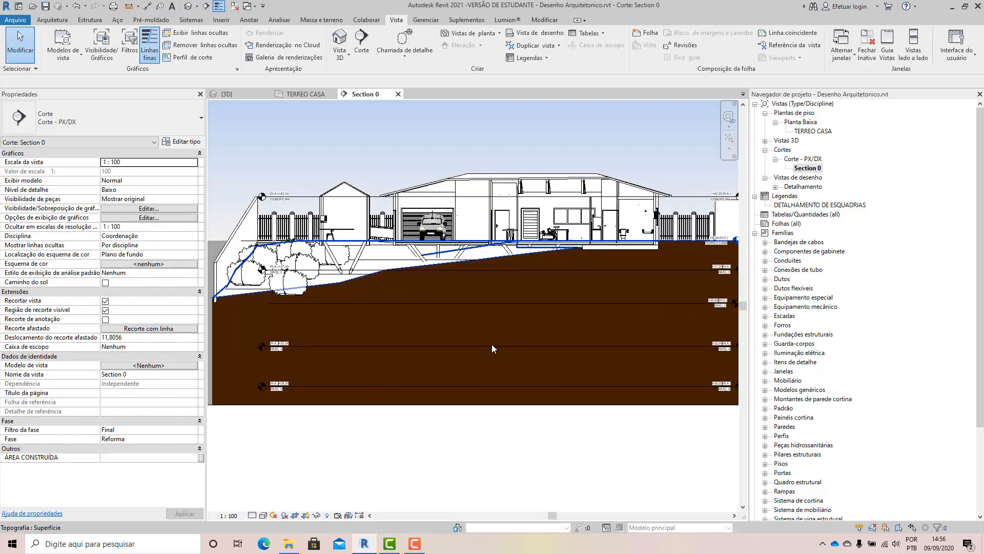
pyautogui.scroll(2, 494, 199)
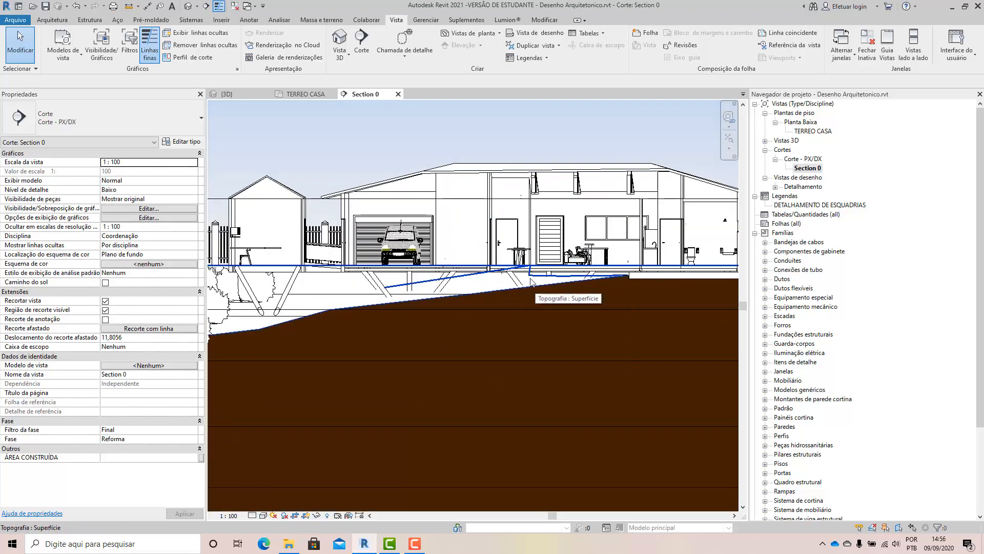
pyautogui.scroll(2, 432, 249)
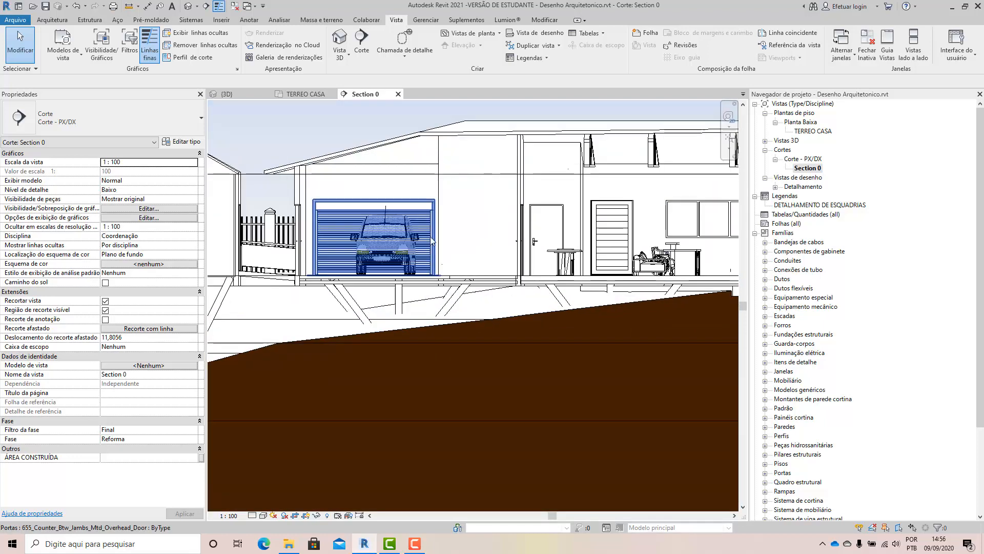
pyautogui.scroll(-2, 448, 257)
pyautogui.scroll(-2, 445, 255)
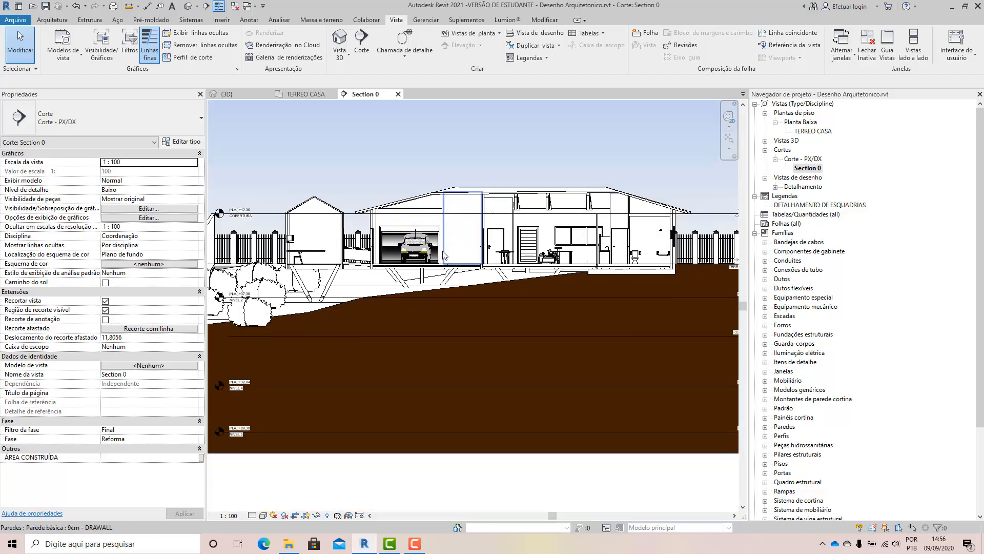
pyautogui.scroll(-1, 444, 256)
pyautogui.scroll(2, 410, 246)
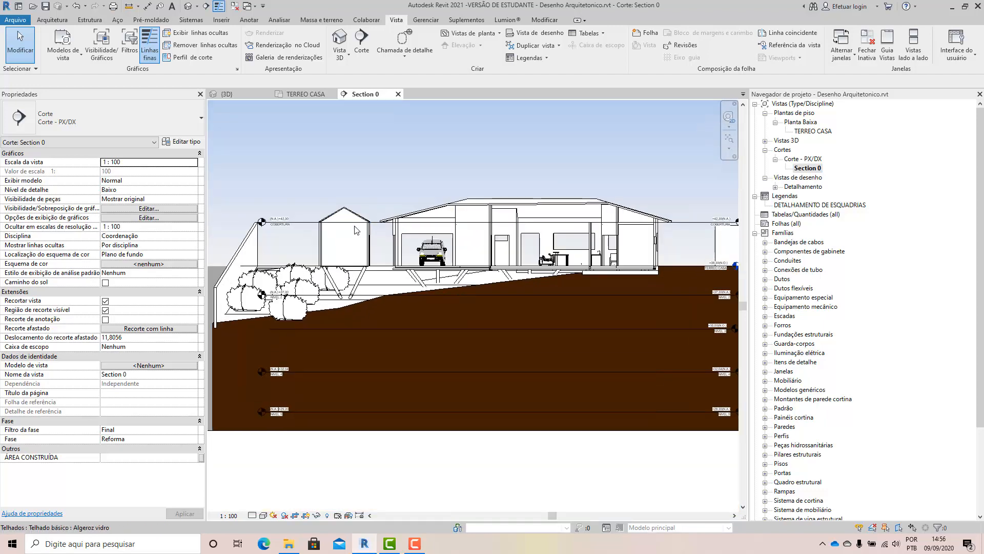
# Examine Section 0 around the garage and terrain, and open the TERREO CASA floor plan to inspect the section line's position.
pyautogui.scroll(1, 406, 239)
pyautogui.scroll(-2, 386, 268)
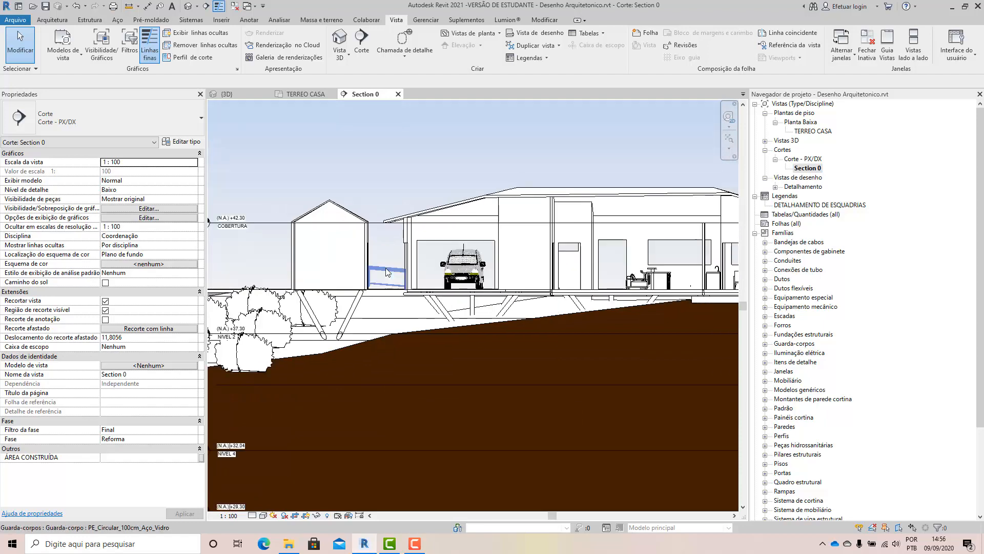
pyautogui.scroll(-1, 386, 272)
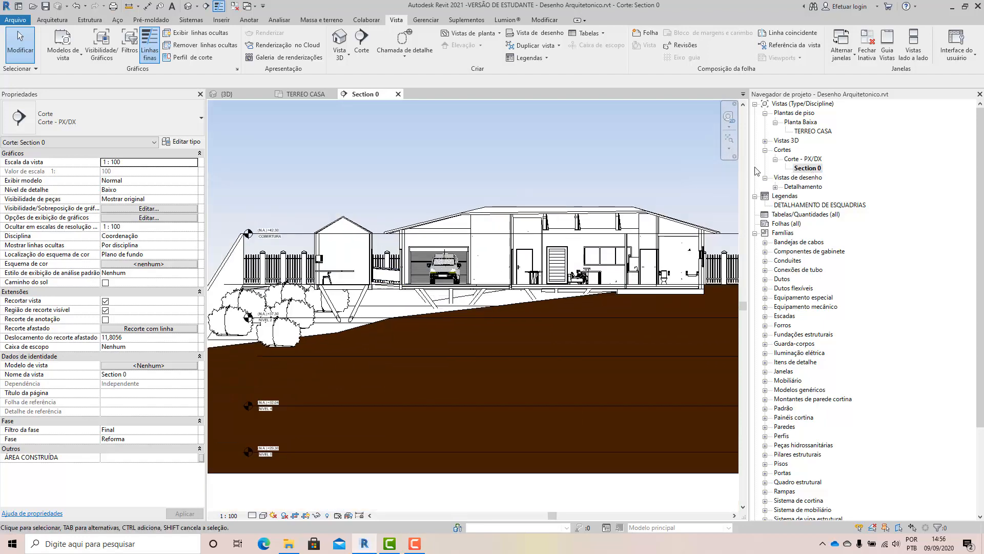
pyautogui.doubleClick(798, 131)
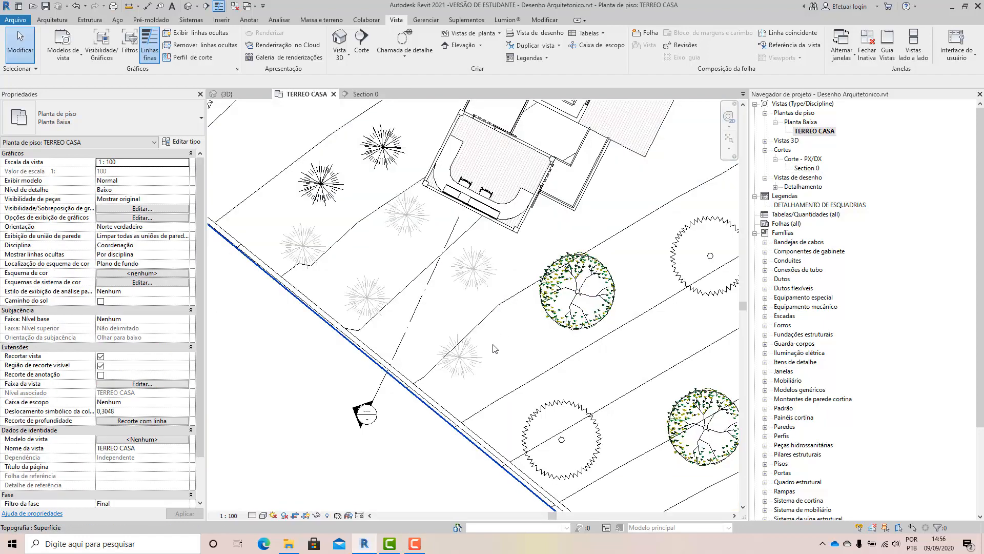
pyautogui.scroll(-3, 485, 359)
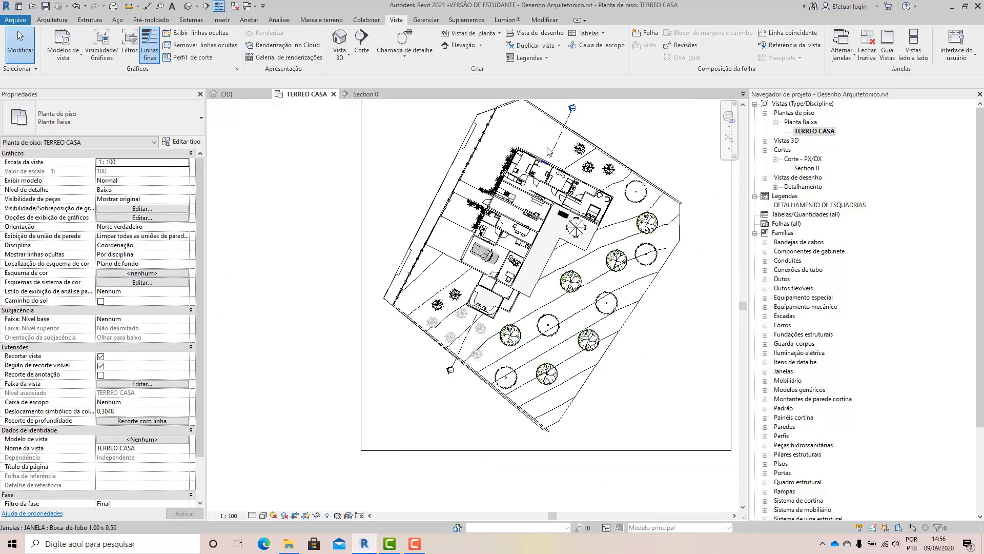
pyautogui.scroll(4, 561, 156)
pyautogui.scroll(1, 562, 156)
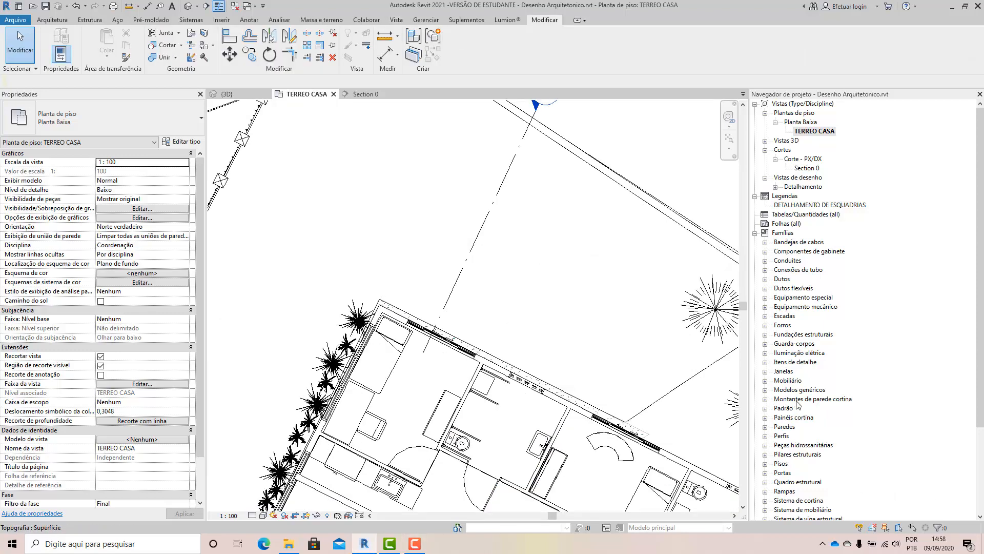
pyautogui.scroll(-2, 487, 305)
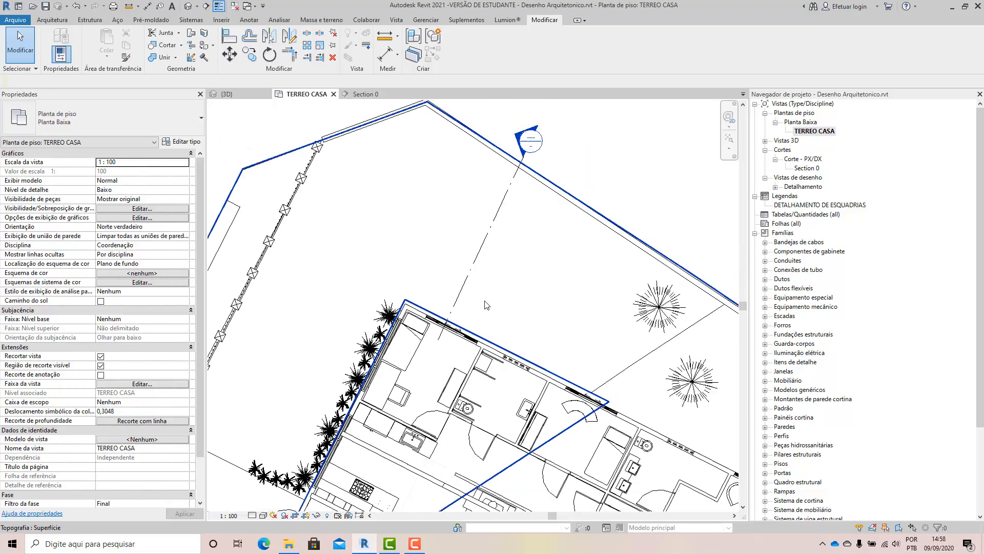
# Open the Section 0 view and examine how the cut passes through the walls, windows, roof and garage.
pyautogui.click(806, 168)
pyautogui.doubleClick(799, 169)
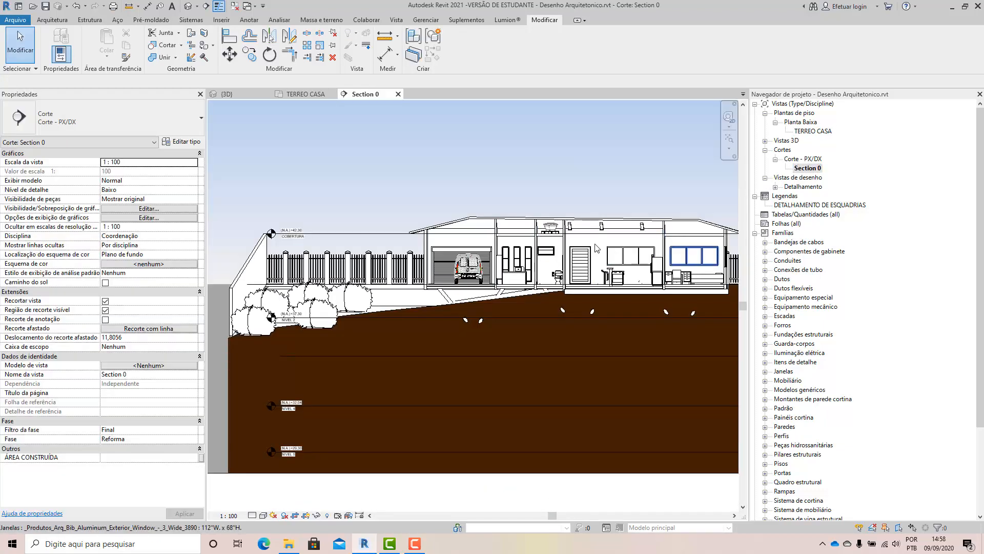
pyautogui.scroll(4, 718, 231)
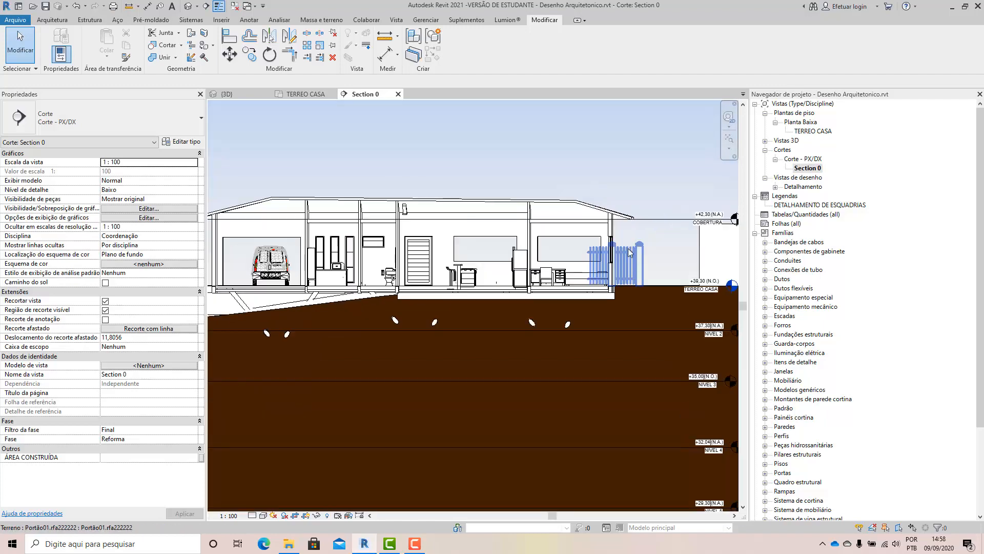
pyautogui.scroll(6, 611, 229)
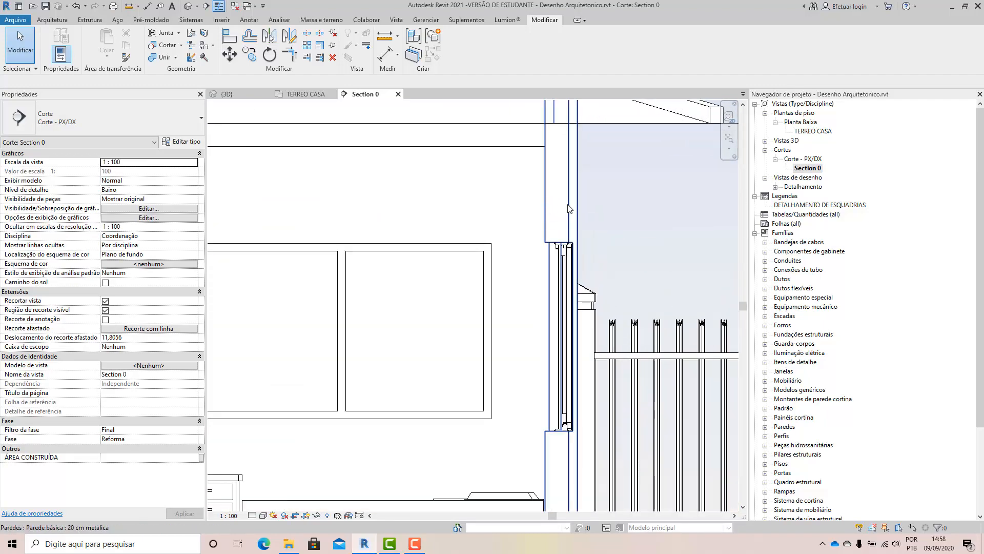
pyautogui.scroll(-8, 568, 208)
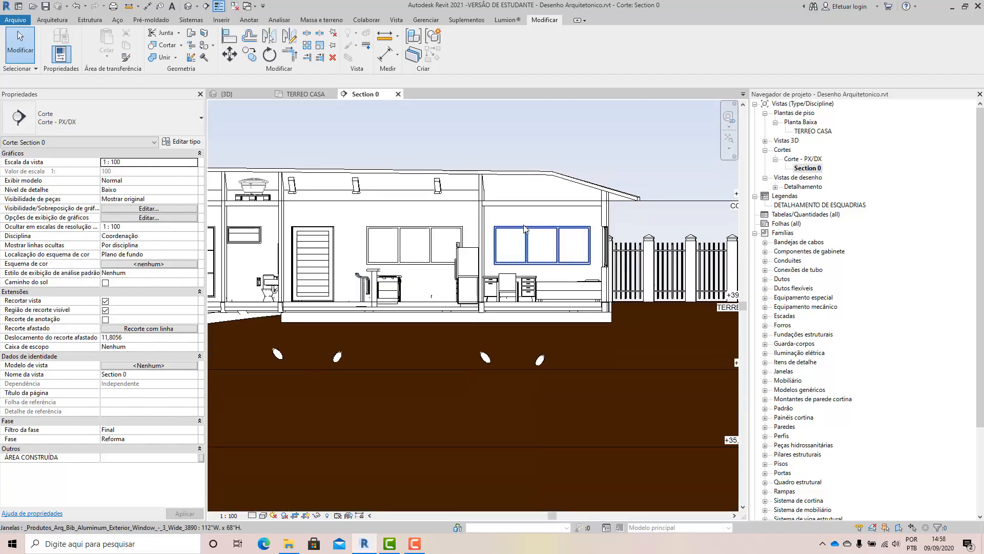
pyautogui.scroll(-3, 524, 228)
pyautogui.scroll(3, 344, 205)
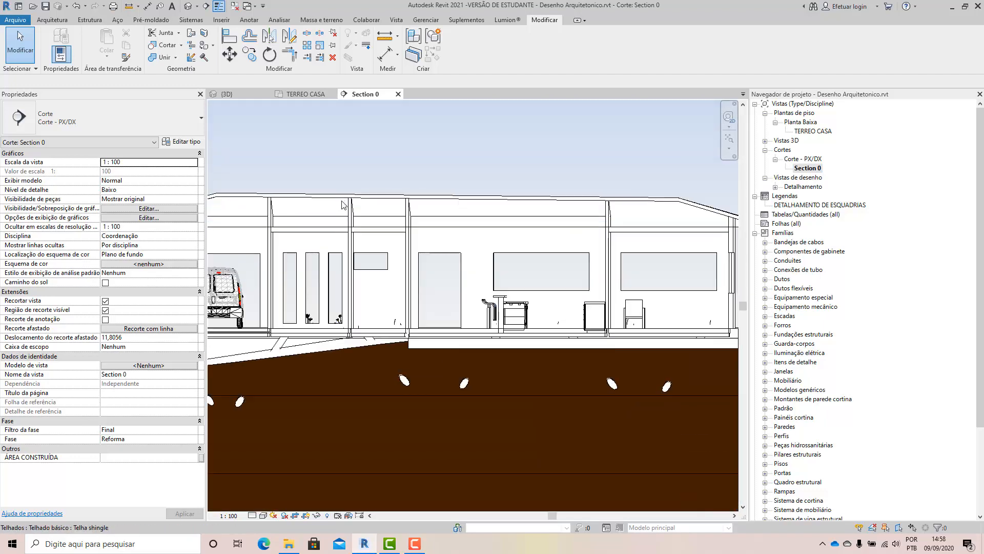
pyautogui.scroll(4, 344, 205)
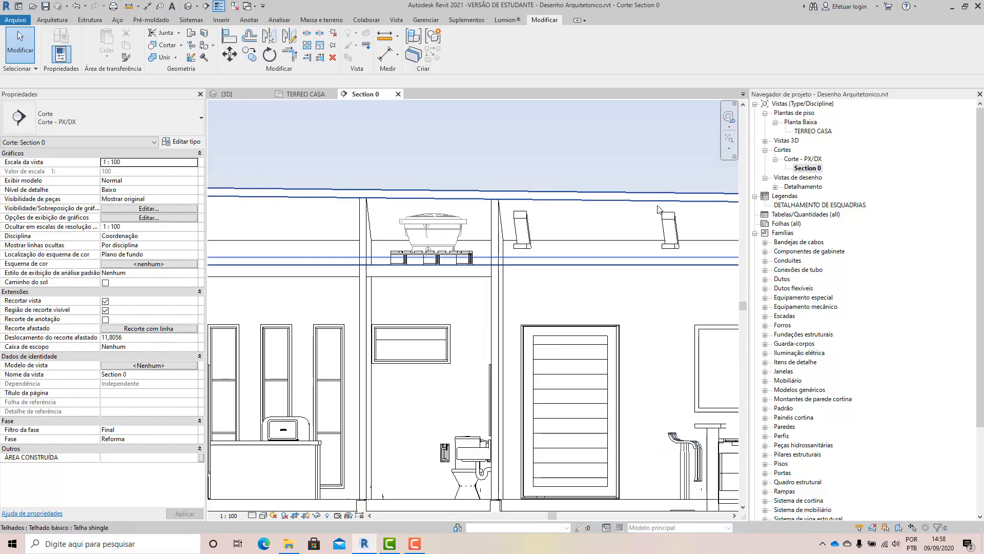
pyautogui.scroll(-3, 461, 228)
pyautogui.scroll(1, 454, 239)
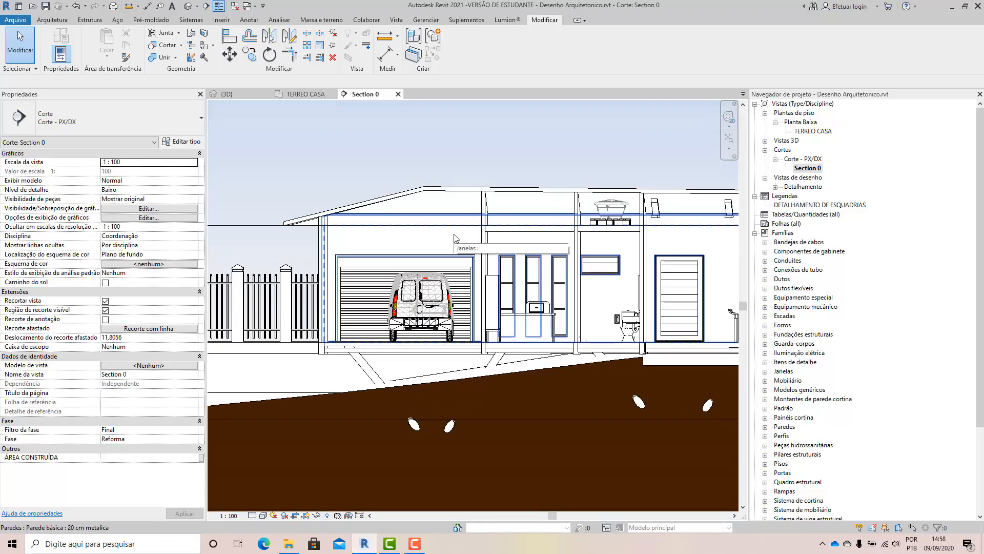
# Inspect the pallet and the water tank above the bathroom, clear the selection, and check the wall-to-roof junction beside the garage.
pyautogui.click(618, 208)
pyautogui.scroll(3, 618, 210)
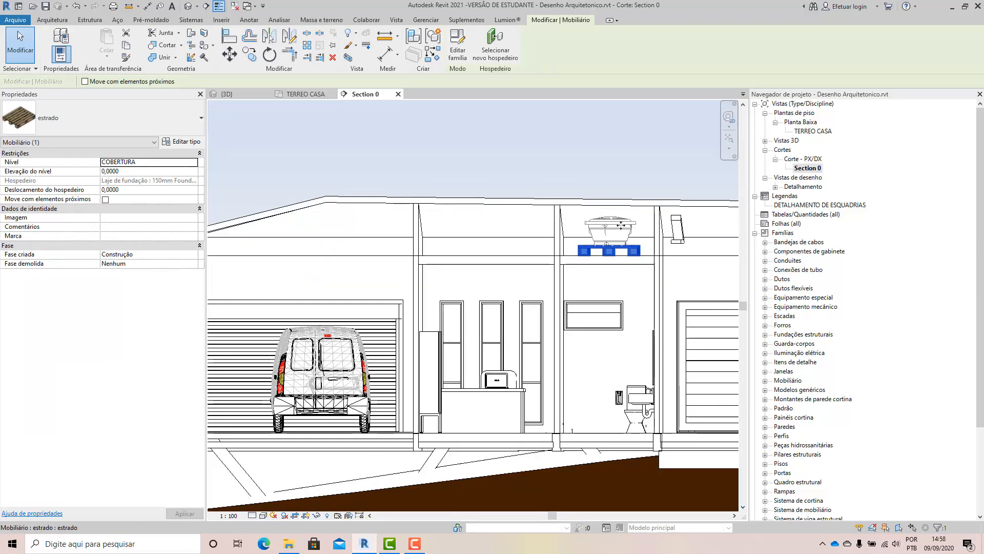
pyautogui.scroll(2, 621, 225)
pyautogui.click(607, 216)
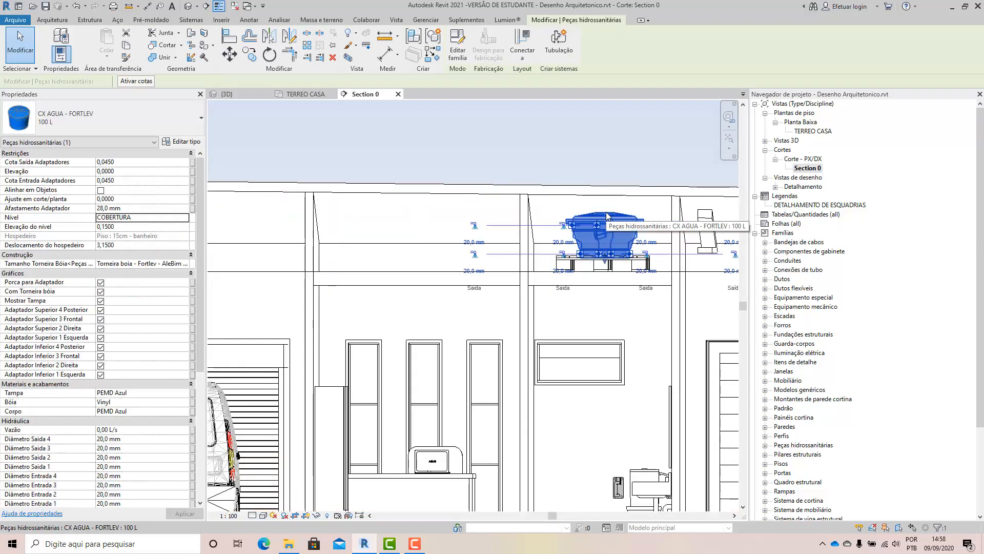
pyautogui.scroll(-5, 607, 216)
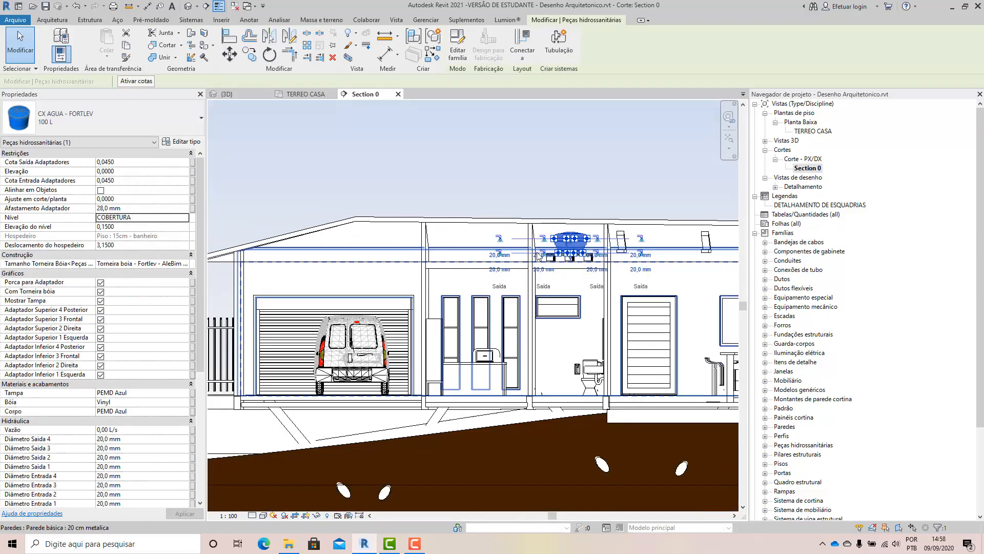
pyautogui.scroll(3, 295, 178)
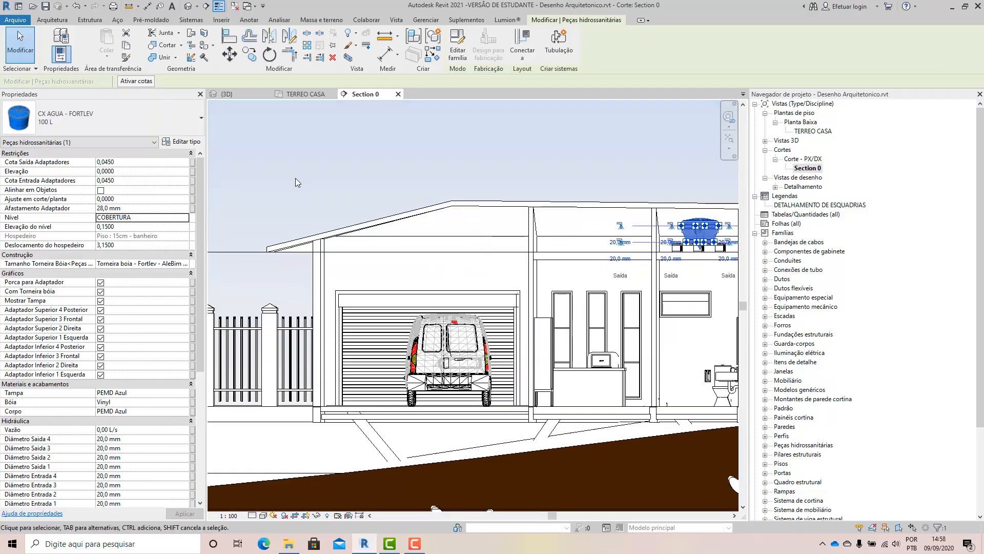
pyautogui.press('Escape')
pyautogui.scroll(3, 349, 260)
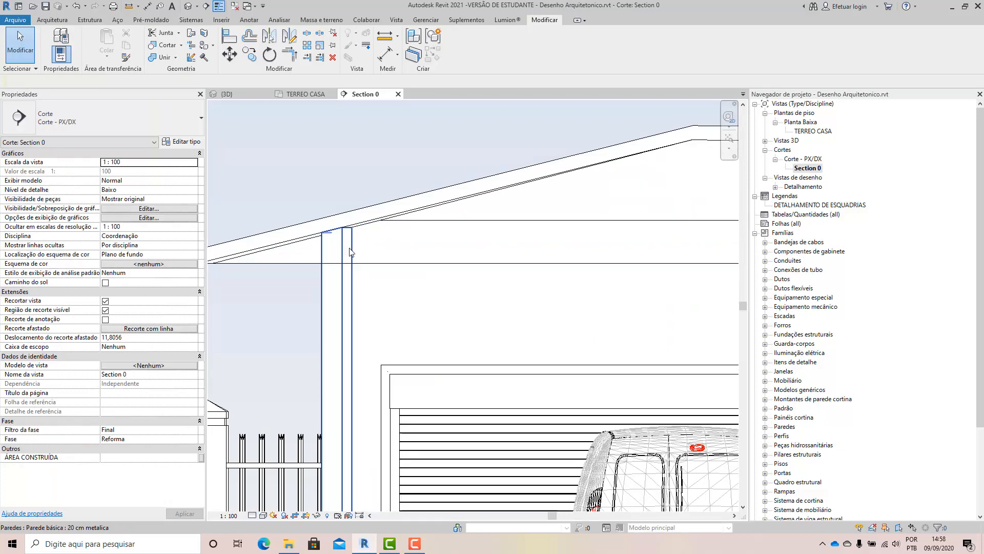
pyautogui.scroll(-3, 349, 251)
# Open the TERREO CASA floor plan, select the Section 0 line to check its extents and angle against the house, and deselect it.
pyautogui.doubleClick(813, 132)
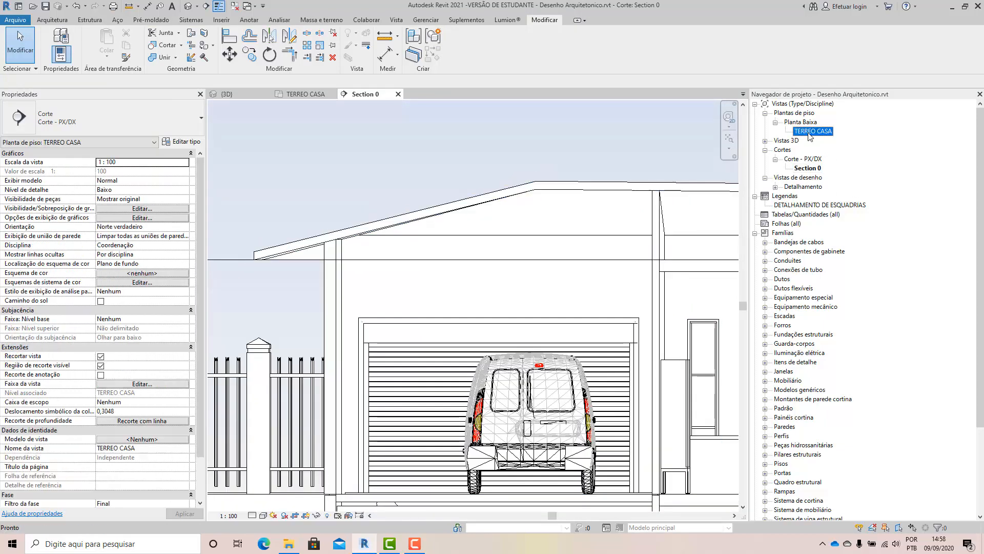
pyautogui.scroll(-2, 538, 282)
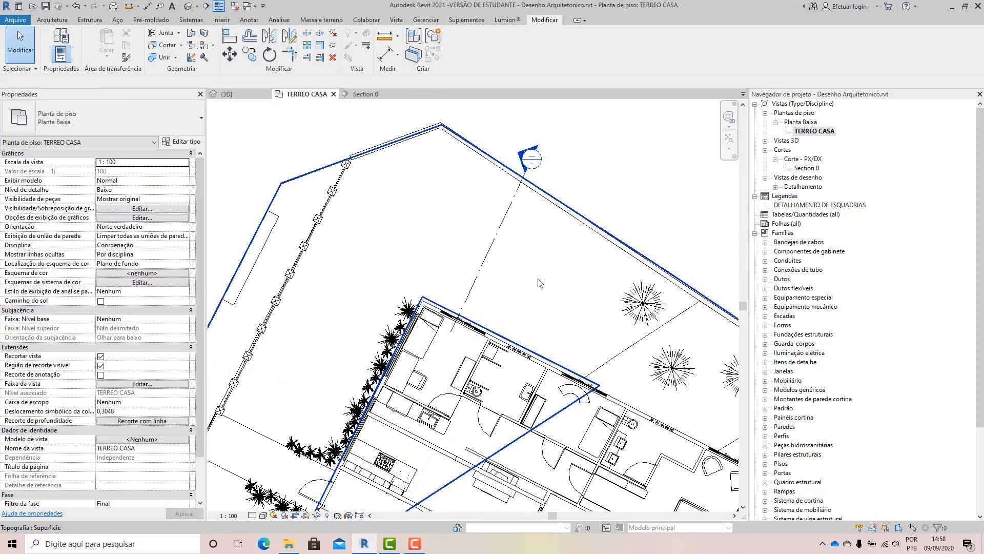
pyautogui.scroll(2, 532, 220)
pyautogui.click(531, 221)
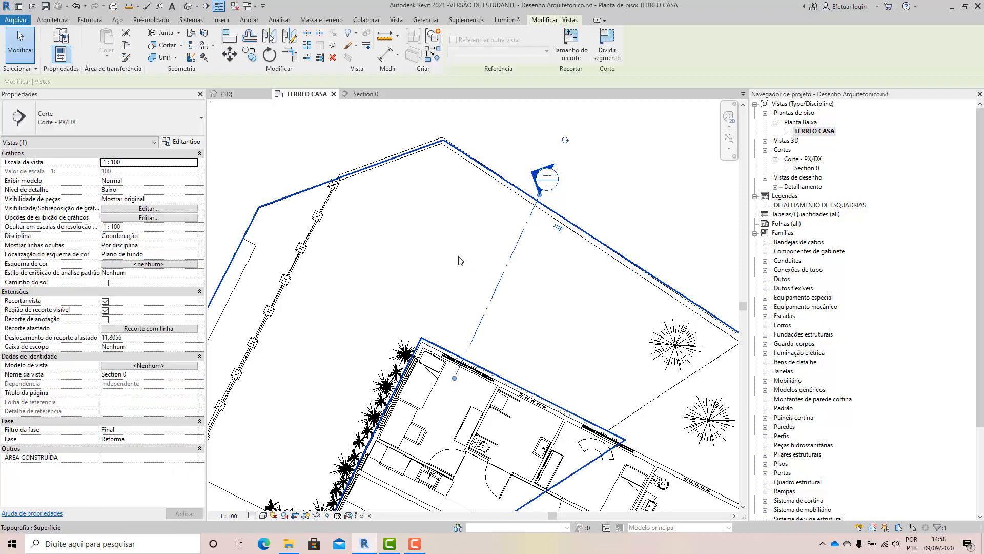
pyautogui.scroll(-5, 475, 245)
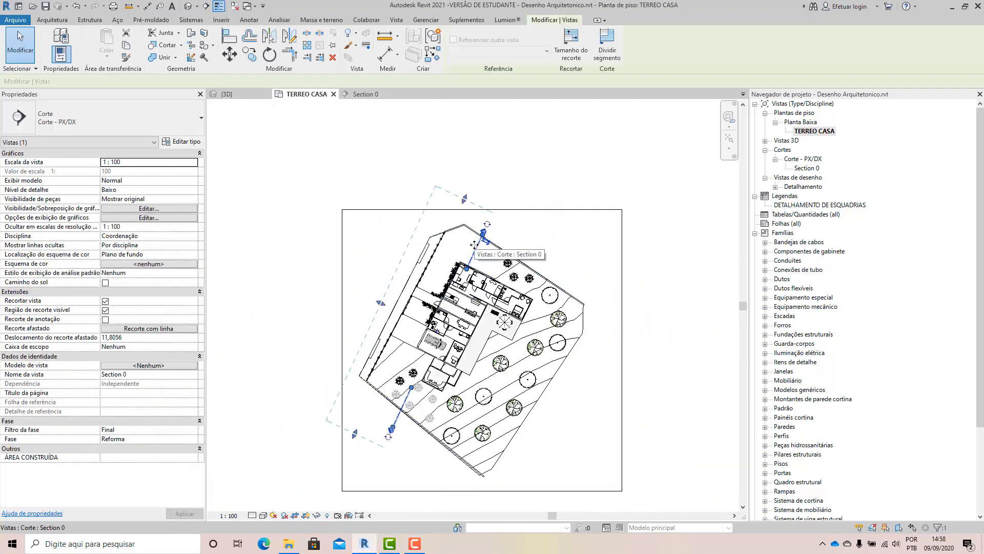
pyautogui.scroll(5, 475, 245)
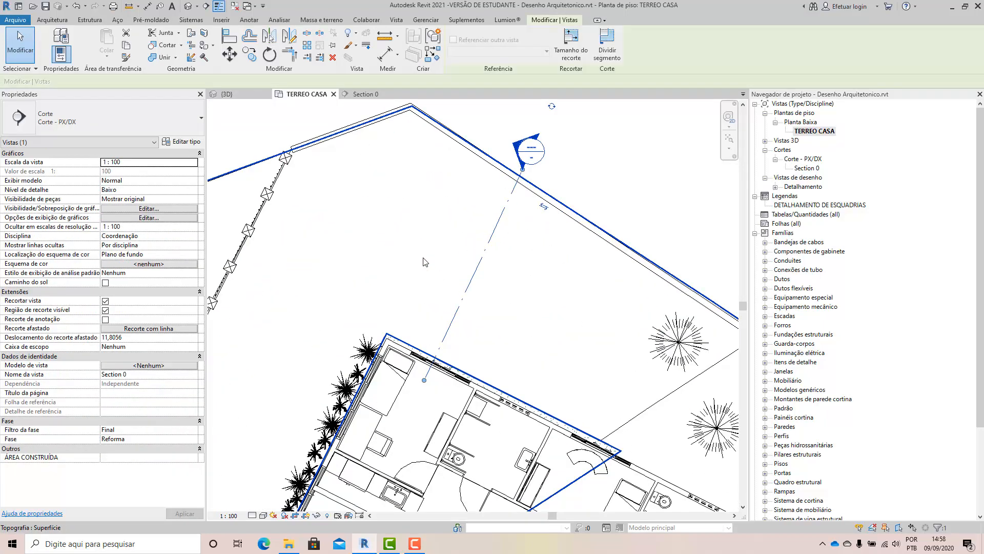
pyautogui.click(407, 298)
pyautogui.press('Escape')
pyautogui.scroll(2, 421, 353)
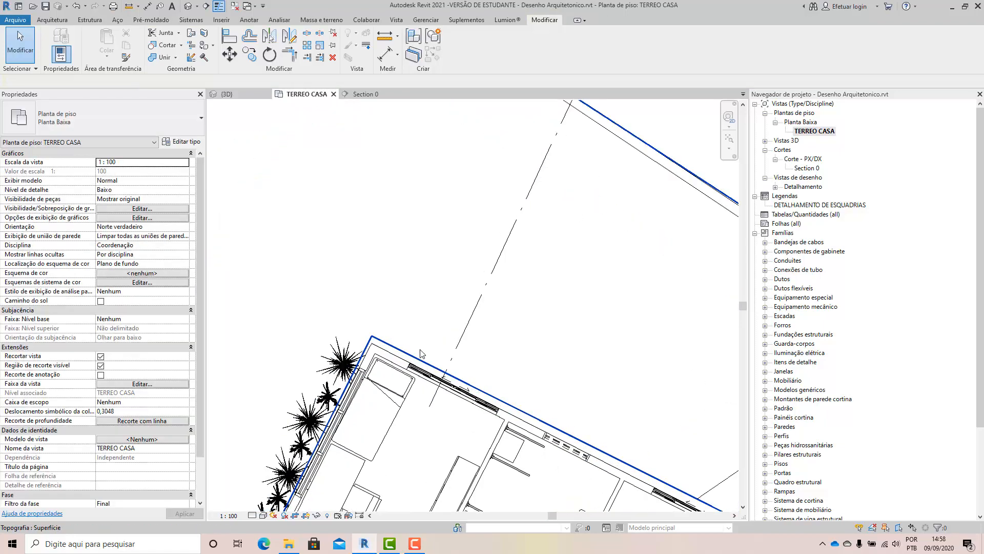
# Draw a detail line from the house's outer corner towards the boundary wall, as an extension parallel to the exterior wall beside the shrubs.
pyautogui.click(62, 23)
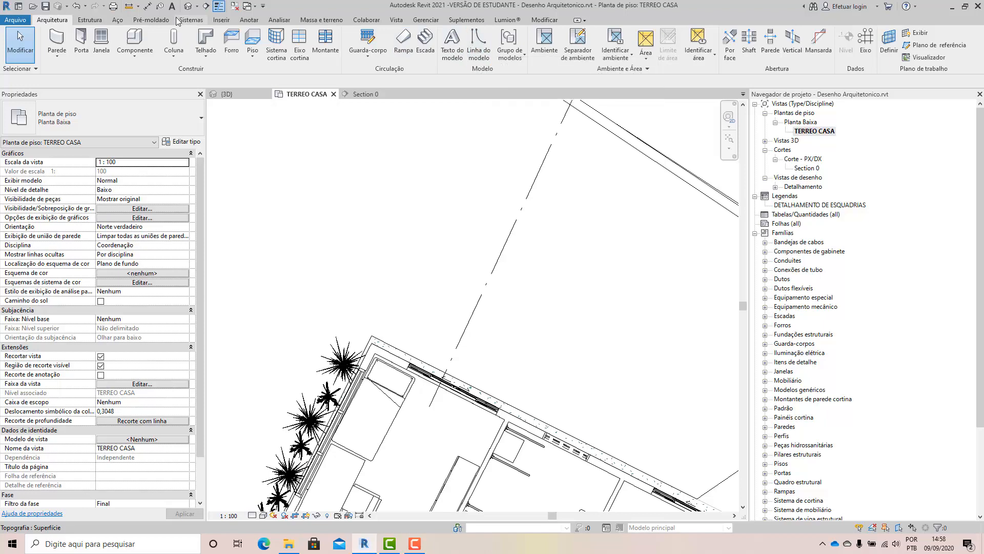
pyautogui.click(249, 20)
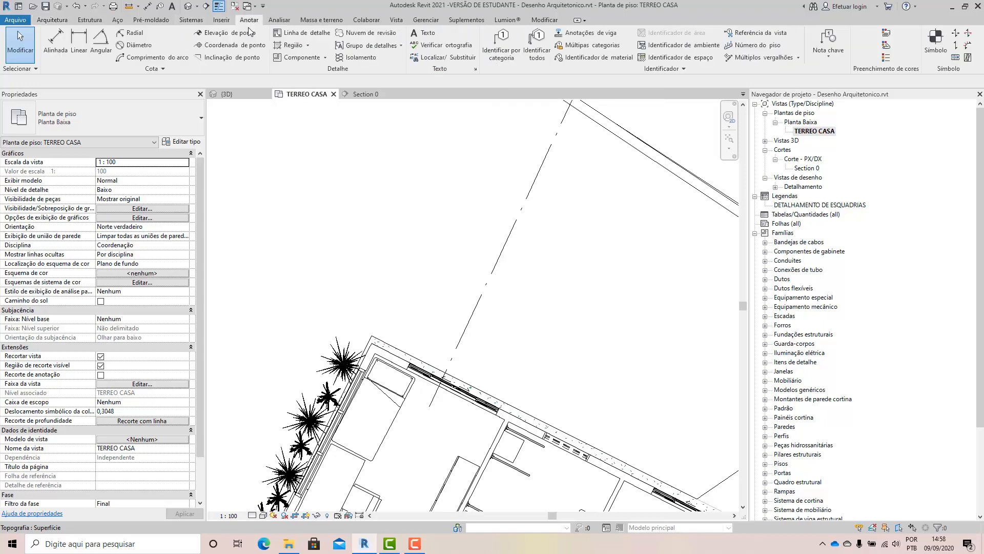
pyautogui.click(303, 33)
pyautogui.click(372, 341)
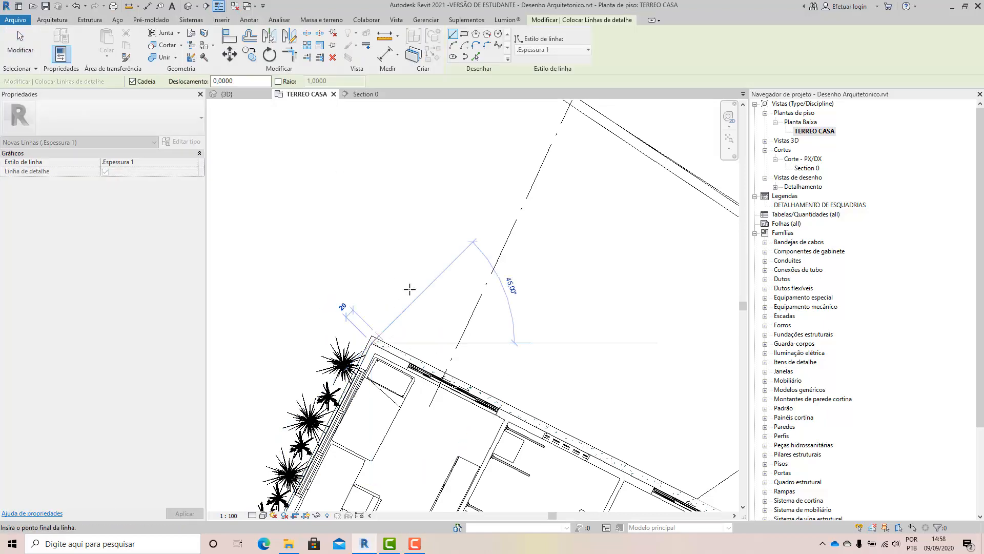
pyautogui.scroll(-2, 434, 217)
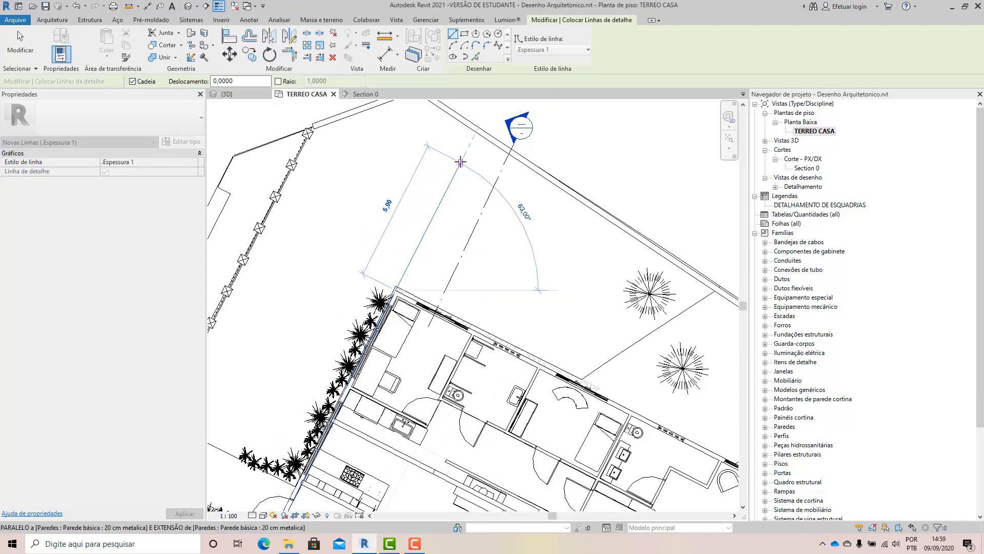
pyautogui.click(466, 147)
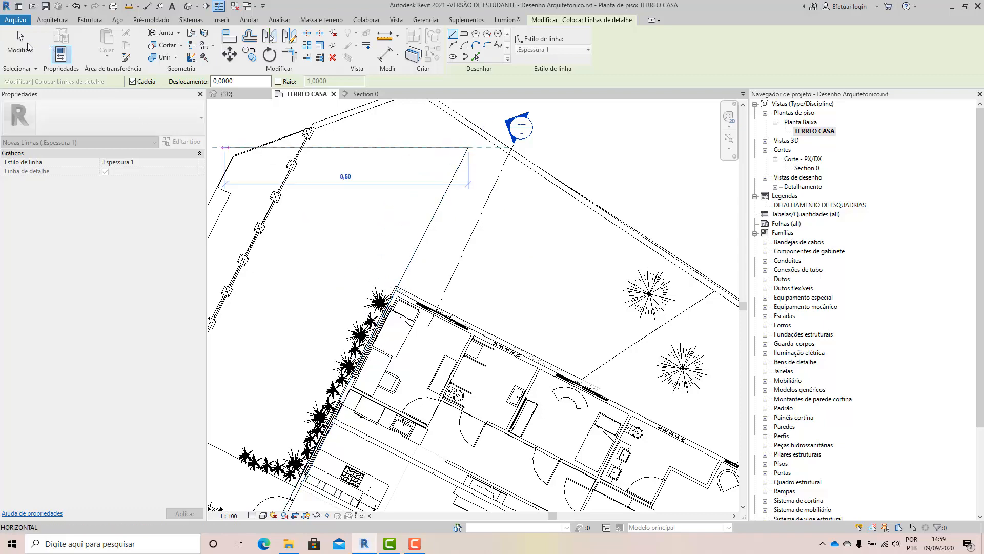
pyautogui.click(18, 37)
# Align the Section 0 line to the detail line extending from the house corner, and end the Align command.
pyautogui.scroll(2, 554, 394)
pyautogui.scroll(-2, 463, 406)
pyautogui.scroll(1, 484, 287)
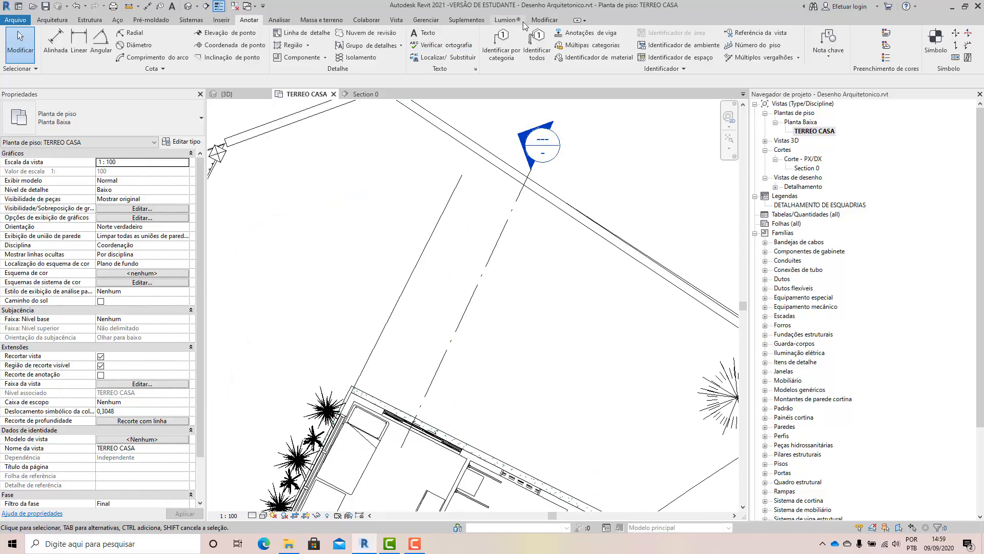
pyautogui.click(543, 20)
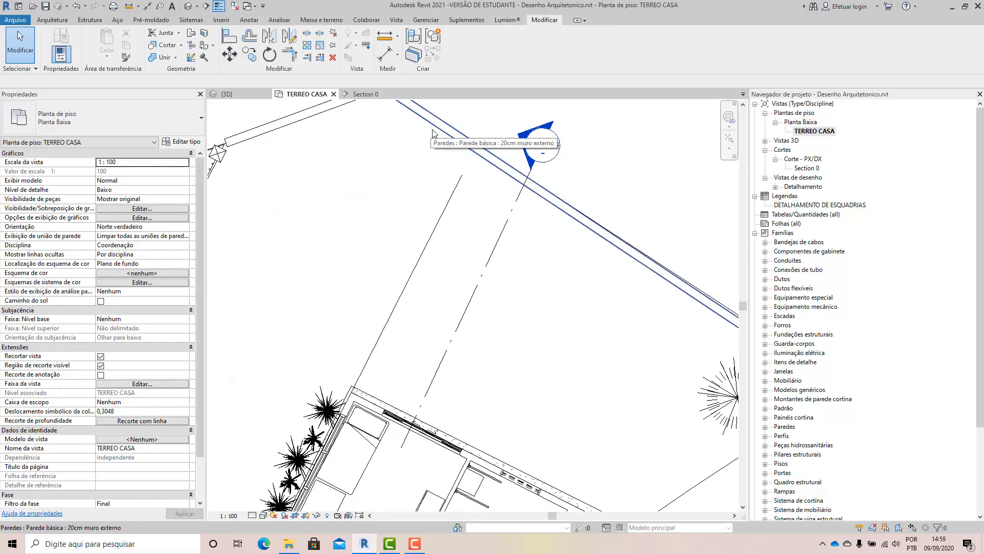
pyautogui.click(231, 37)
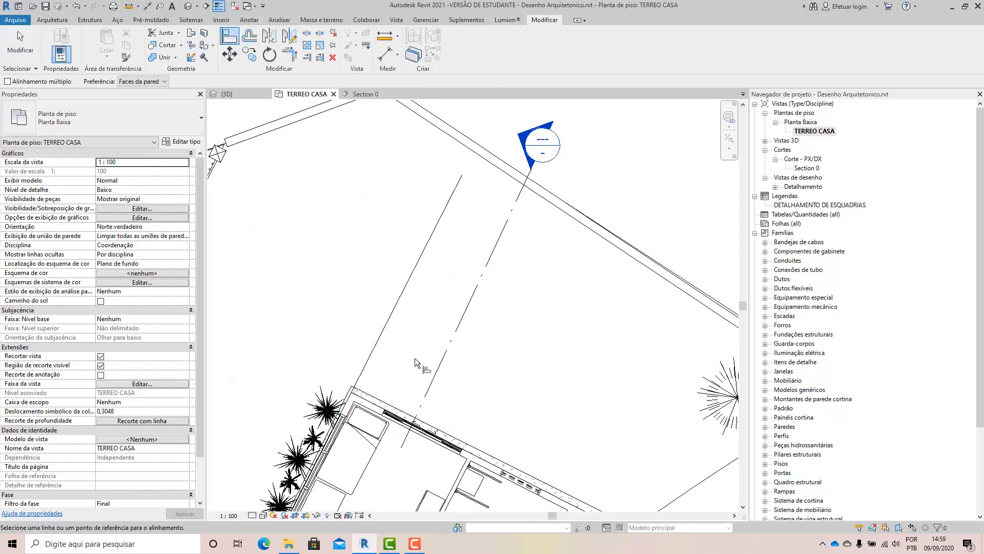
pyautogui.click(420, 266)
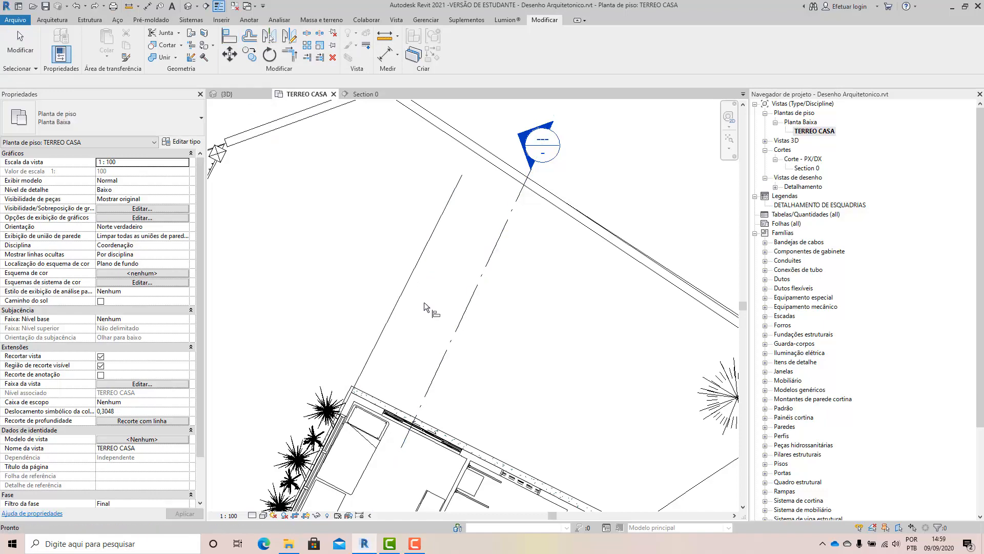
pyautogui.click(413, 274)
pyautogui.click(466, 297)
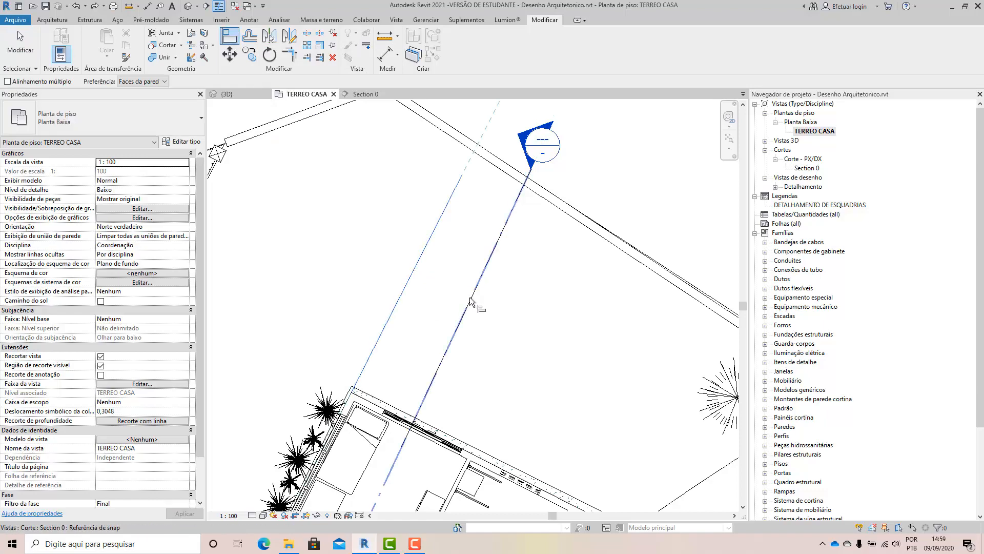
pyautogui.click(20, 46)
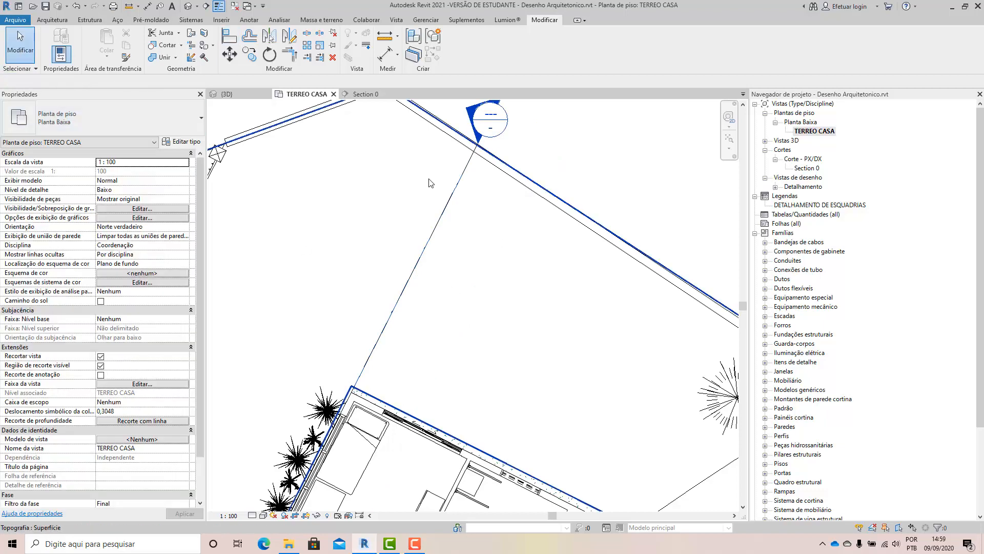
# Move the Section 0 line parallel to itself off the guide line towards the house, and delete the detail line.
pyautogui.click(455, 188)
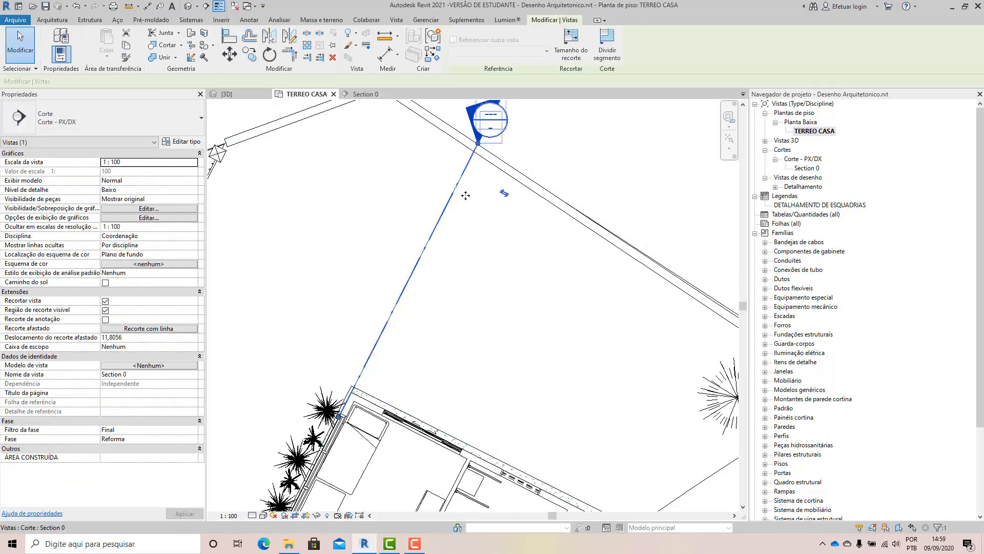
pyautogui.moveTo(465, 195); pyautogui.dragTo(565, 187)
pyautogui.click(442, 215)
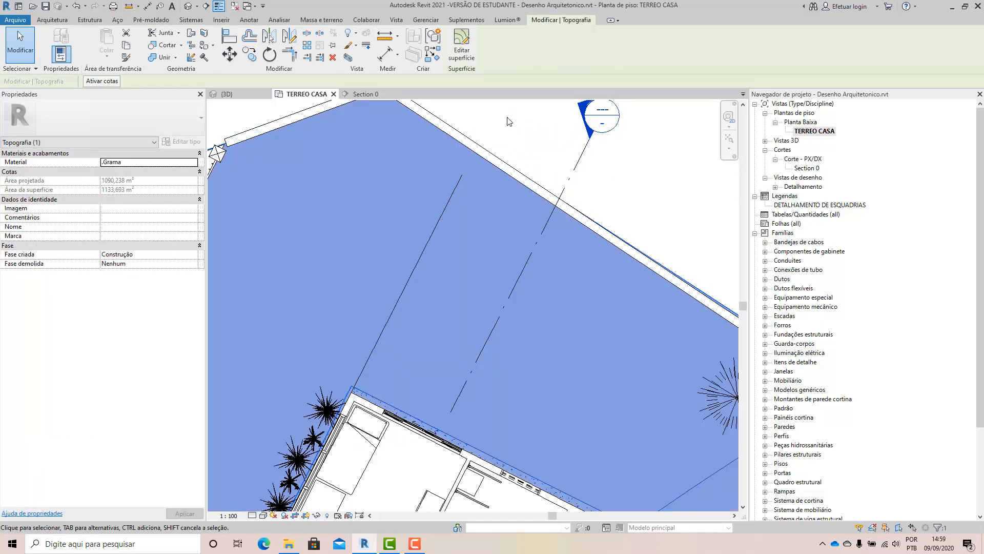
pyautogui.click(510, 122)
pyautogui.click(454, 194)
pyautogui.press('Delete')
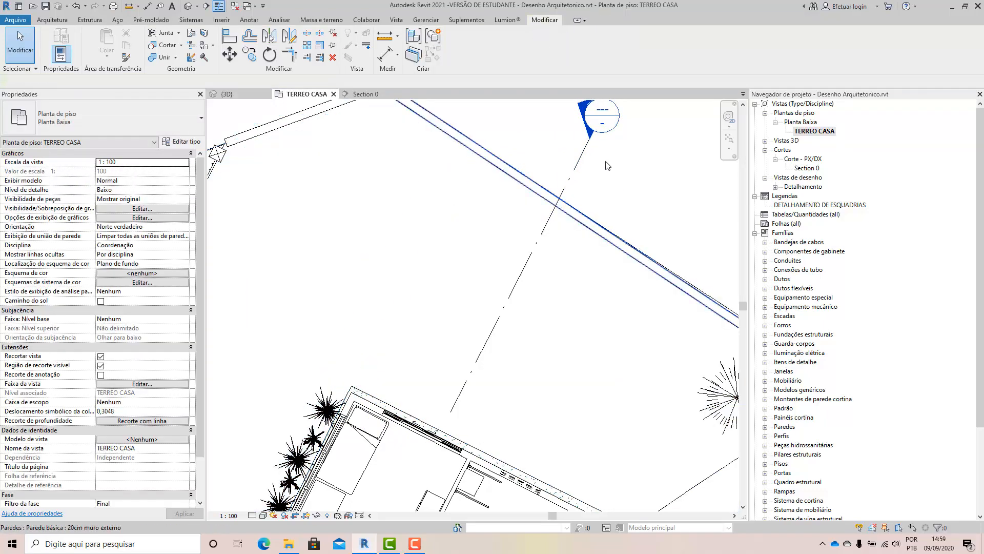
# Open the Section 0 view and examine the cut through the garage, rooms, roof and terrain.
pyautogui.click(579, 160)
pyautogui.rightClick(578, 160)
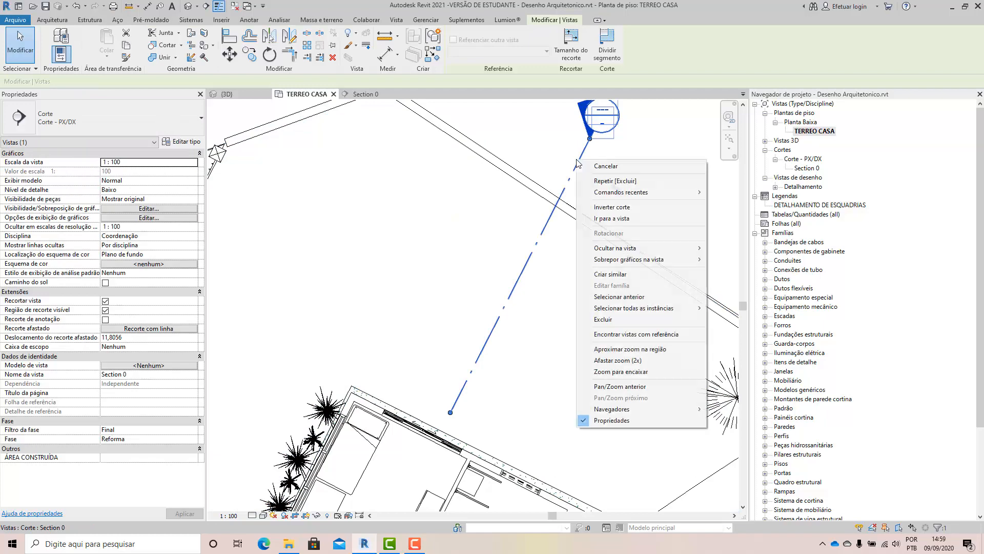
pyautogui.click(615, 219)
pyautogui.scroll(-8, 356, 219)
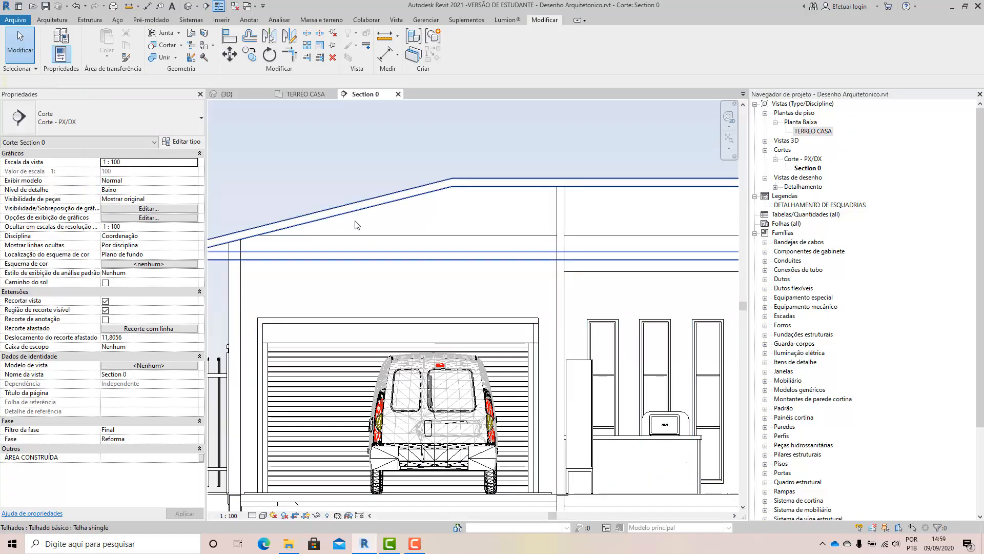
pyautogui.scroll(5, 716, 264)
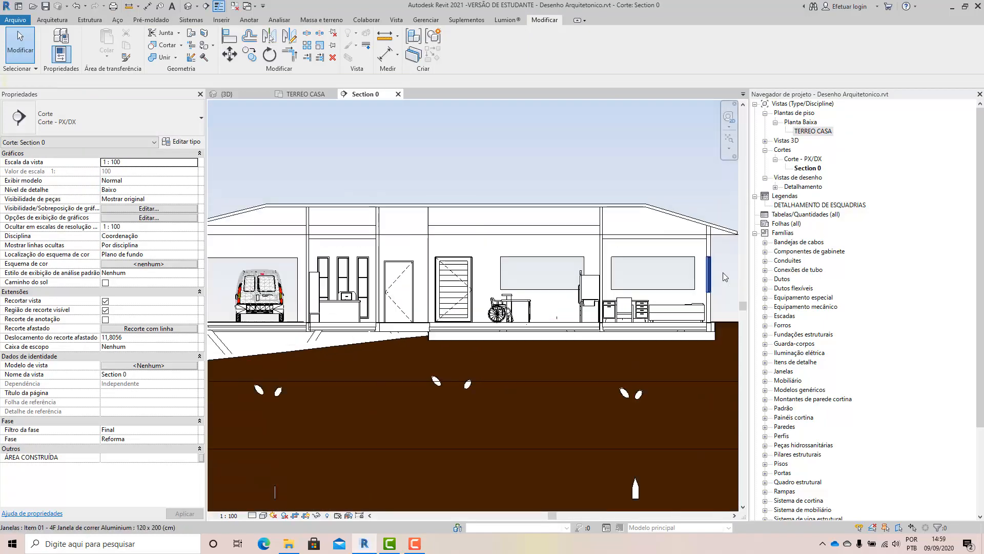
pyautogui.scroll(-1, 620, 215)
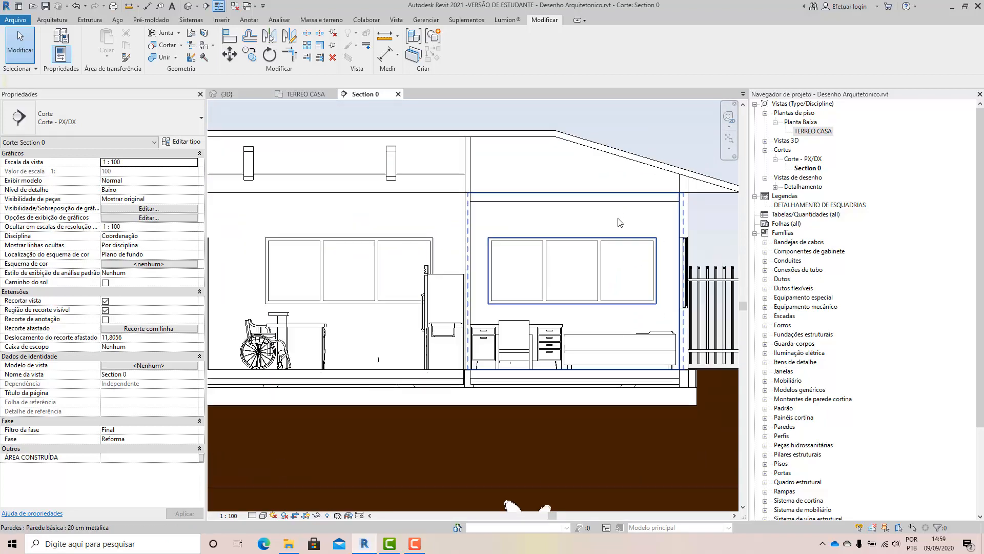
pyautogui.scroll(-5, 619, 221)
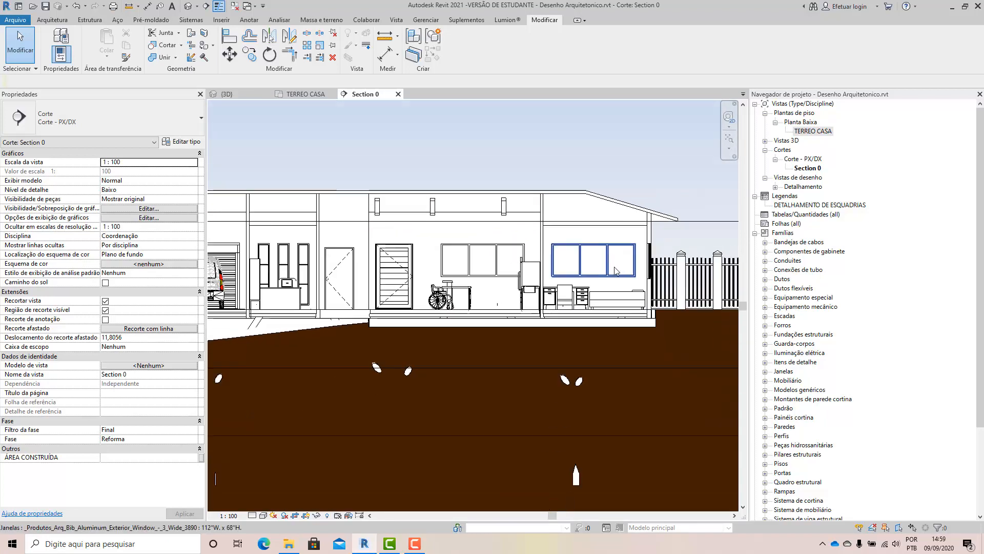
pyautogui.scroll(-3, 562, 281)
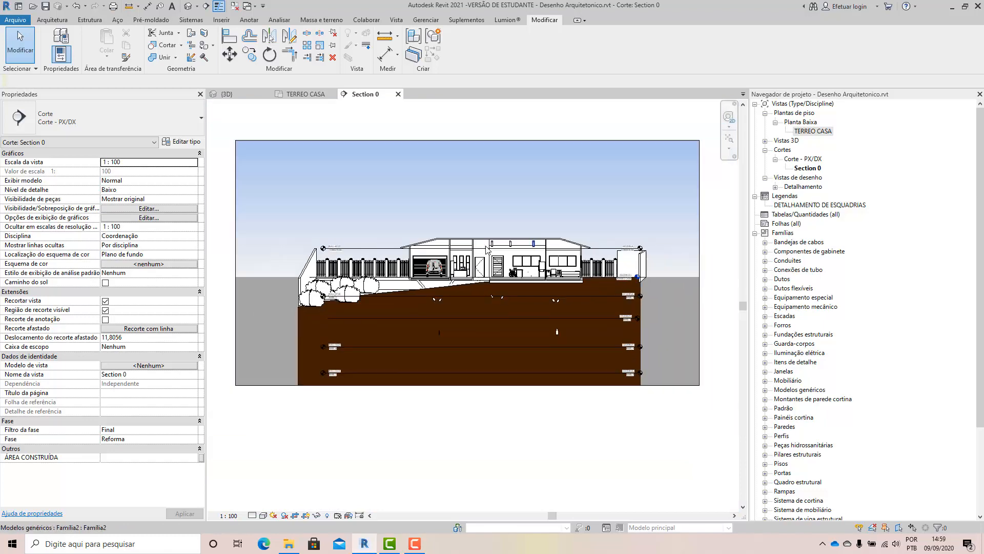
pyautogui.scroll(2, 441, 230)
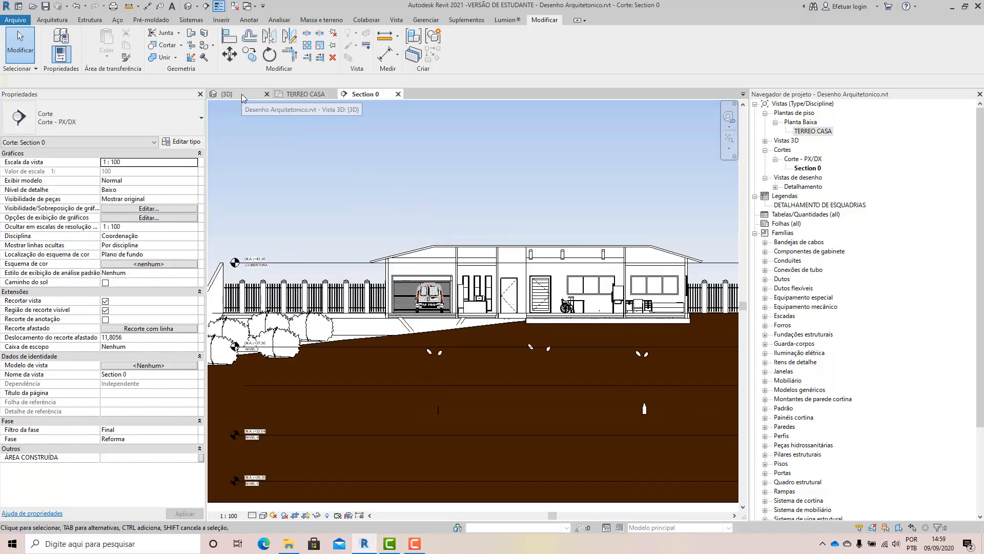
# Return to the TERREO CASA floor plan and move the Section 0 line further into the house, keeping its angle.
pyautogui.click(302, 94)
pyautogui.scroll(-2, 468, 221)
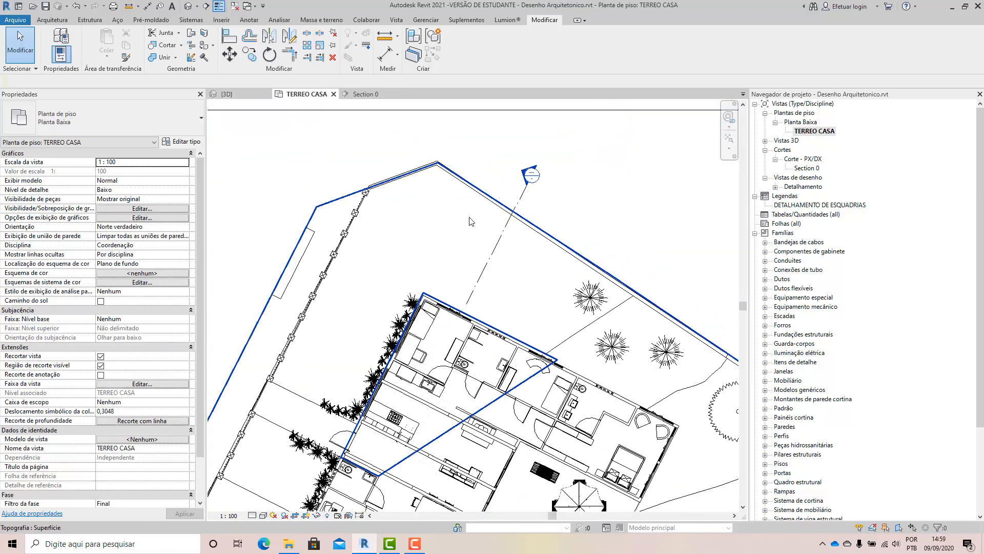
pyautogui.scroll(-2, 469, 220)
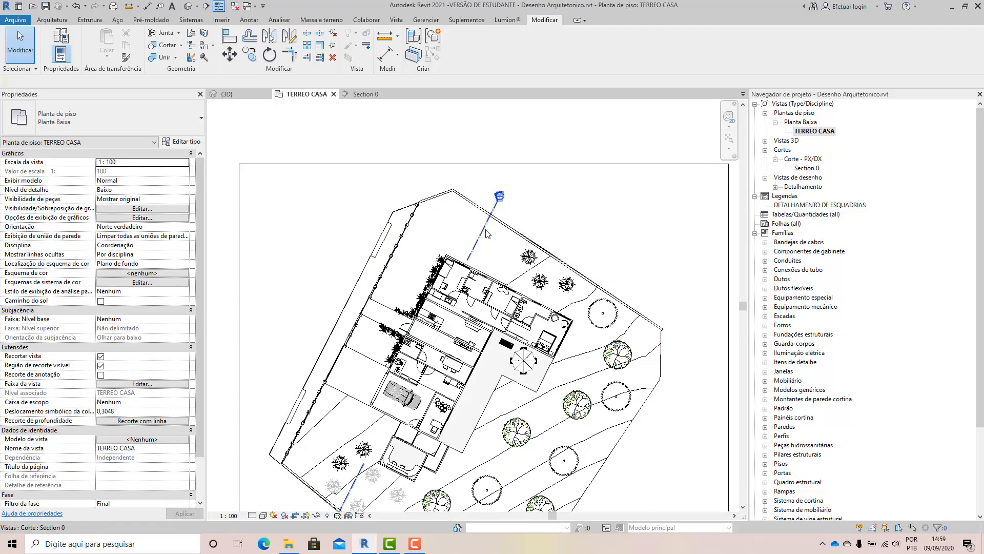
pyautogui.click(483, 230)
pyautogui.moveTo(503, 239); pyautogui.dragTo(539, 247)
pyautogui.click(574, 220)
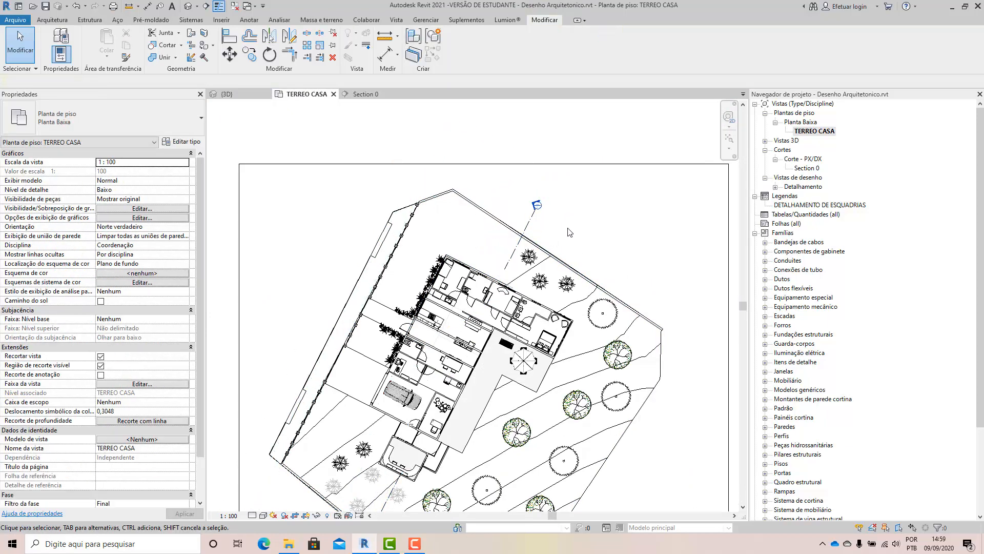
# Extend both visible pieces of the Section 0 line across the house until they meet, closing the gap between them.
pyautogui.click(512, 259)
pyautogui.scroll(-2, 485, 201)
pyautogui.scroll(3, 469, 358)
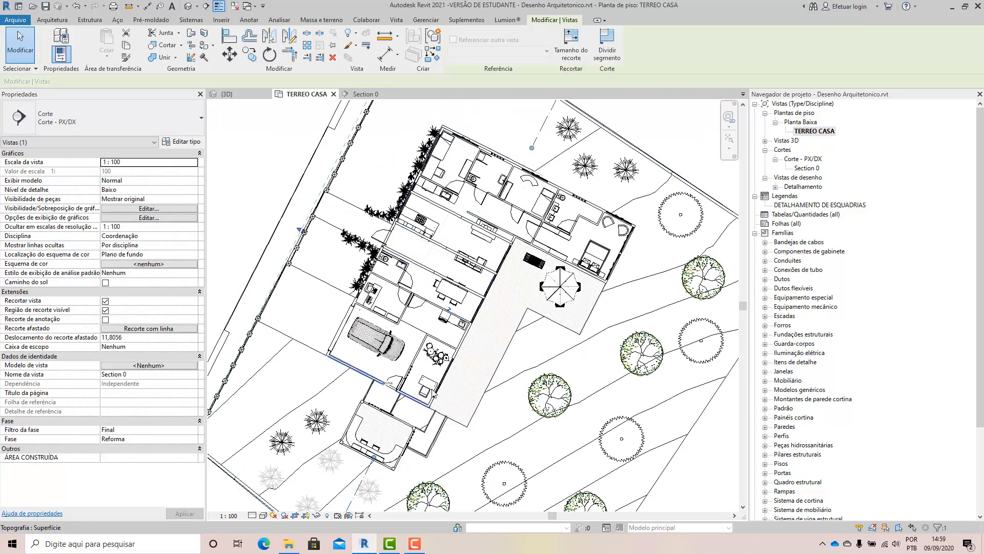
pyautogui.scroll(-1, 450, 379)
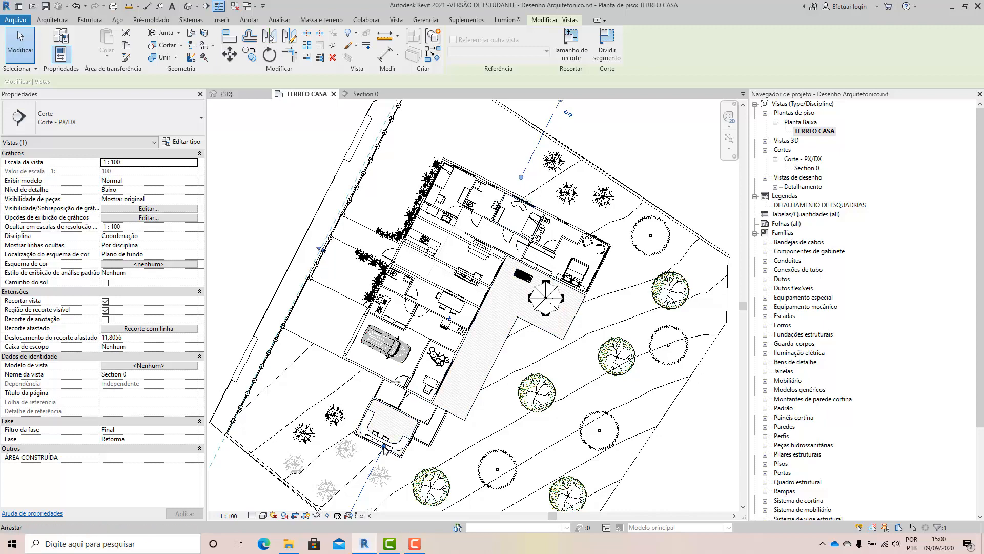
pyautogui.moveTo(385, 450); pyautogui.dragTo(394, 439)
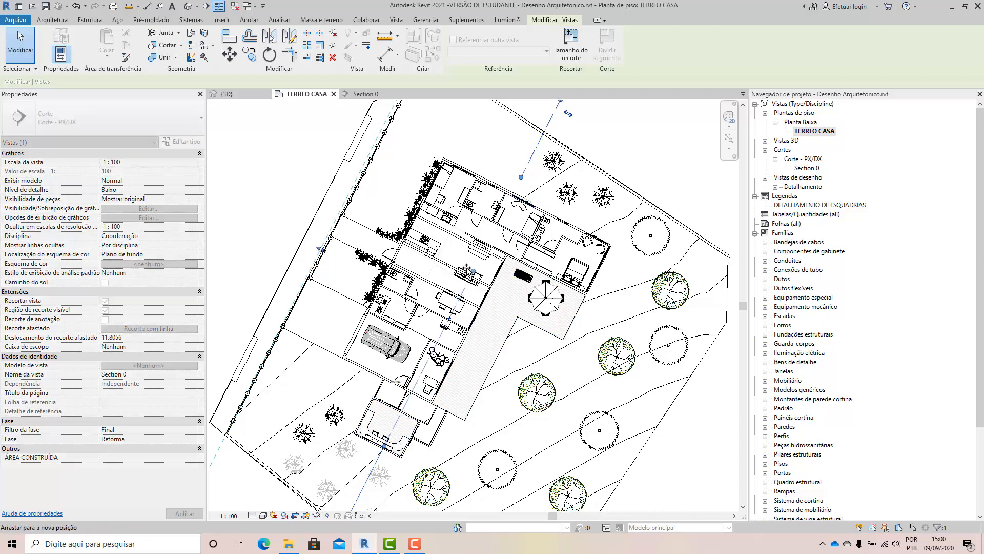
pyautogui.moveTo(468, 262); pyautogui.dragTo(468, 262)
pyautogui.moveTo(521, 177); pyautogui.dragTo(514, 197)
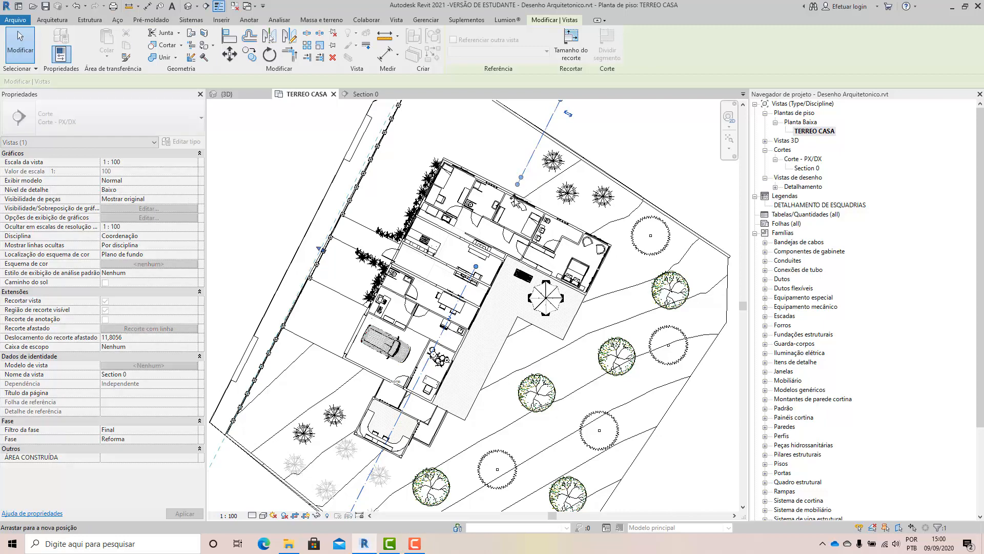
pyautogui.moveTo(483, 267); pyautogui.dragTo(477, 266)
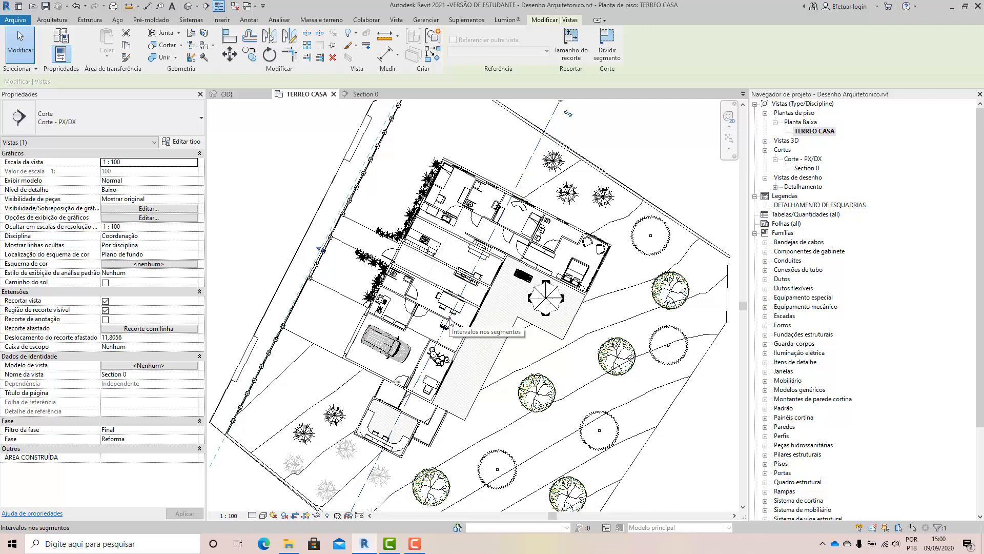
# Split the Section 0 line in the room beside the deck and offset its upper segment through the double bedroom.
pyautogui.scroll(-1, 454, 316)
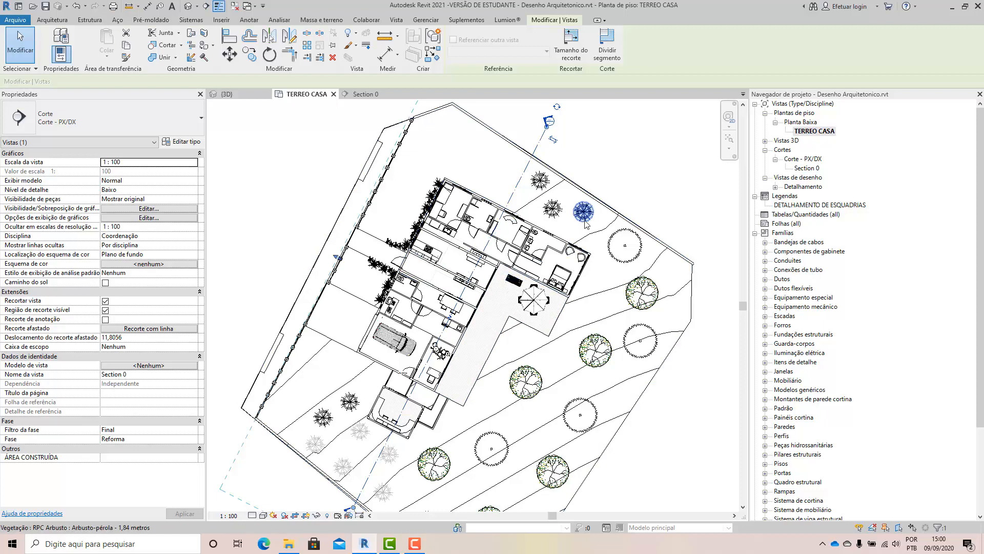
pyautogui.click(603, 51)
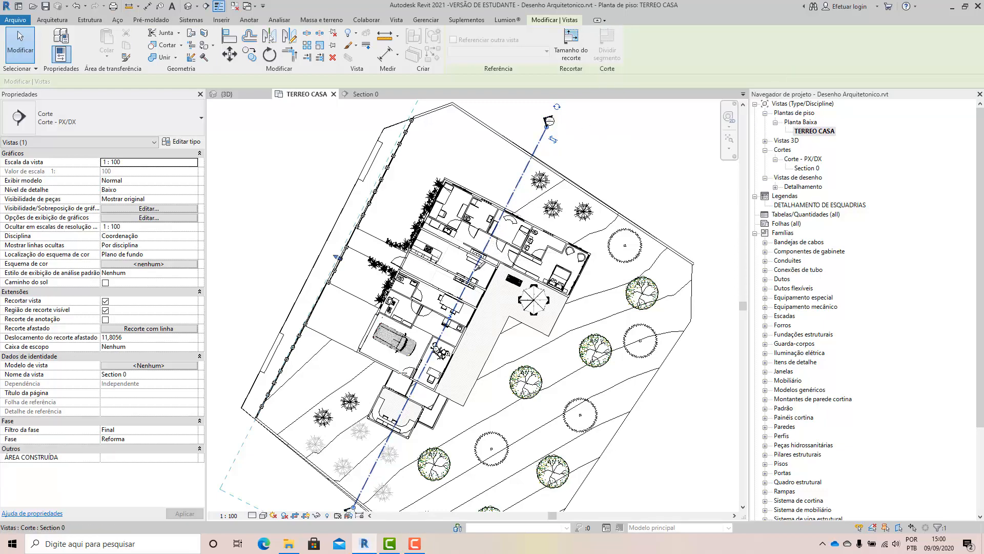
pyautogui.click(475, 265)
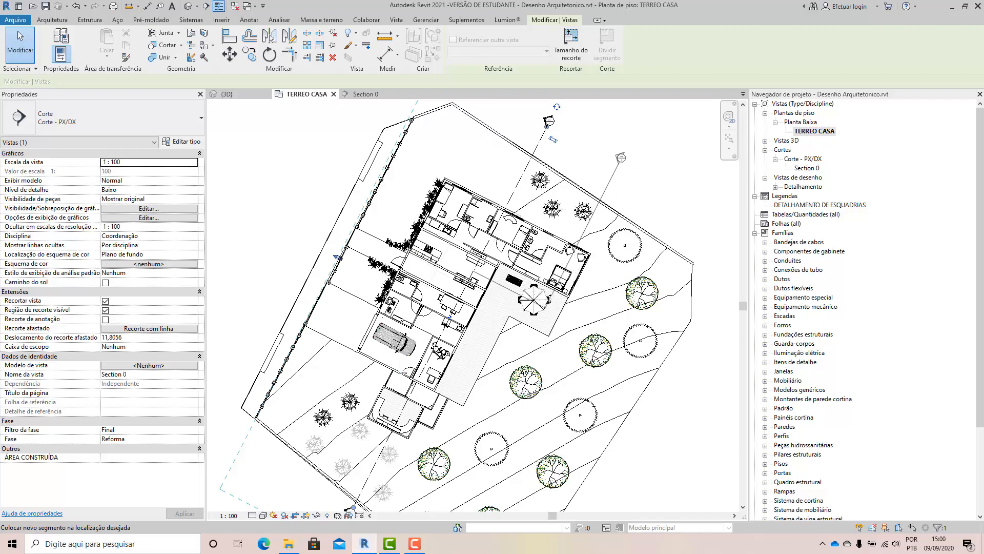
pyautogui.click(621, 158)
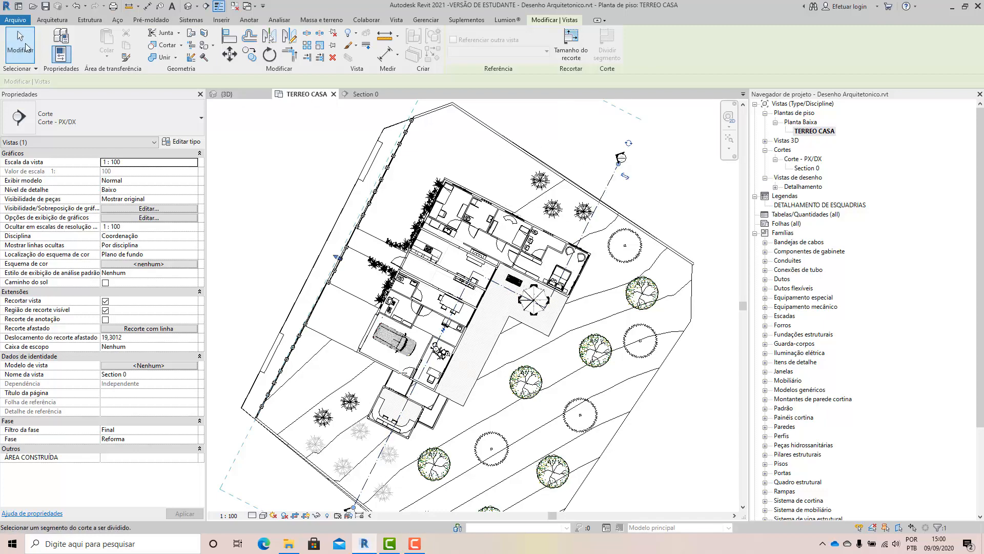
pyautogui.click(28, 46)
pyautogui.click(577, 178)
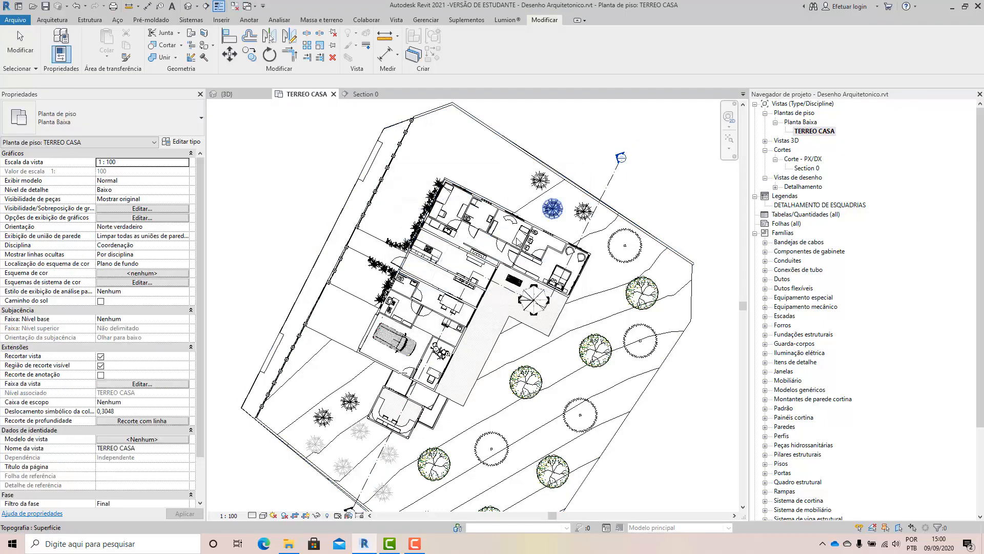
# Examine the stepped Section 0 line's path across the whole site and through the house, and clear the selection.
pyautogui.press('z')
pyautogui.press('f')
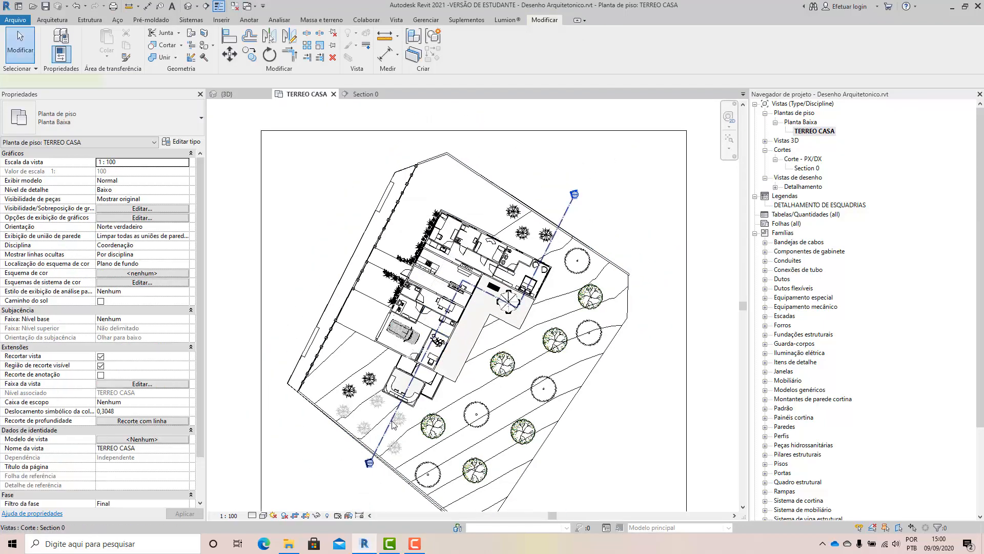
pyautogui.click(394, 423)
pyautogui.press('Escape')
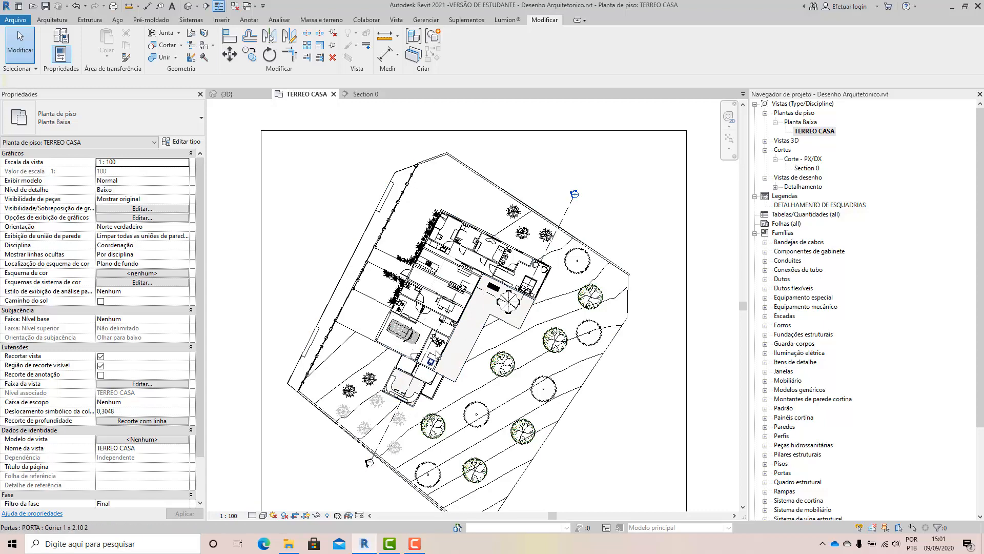
pyautogui.scroll(2, 560, 291)
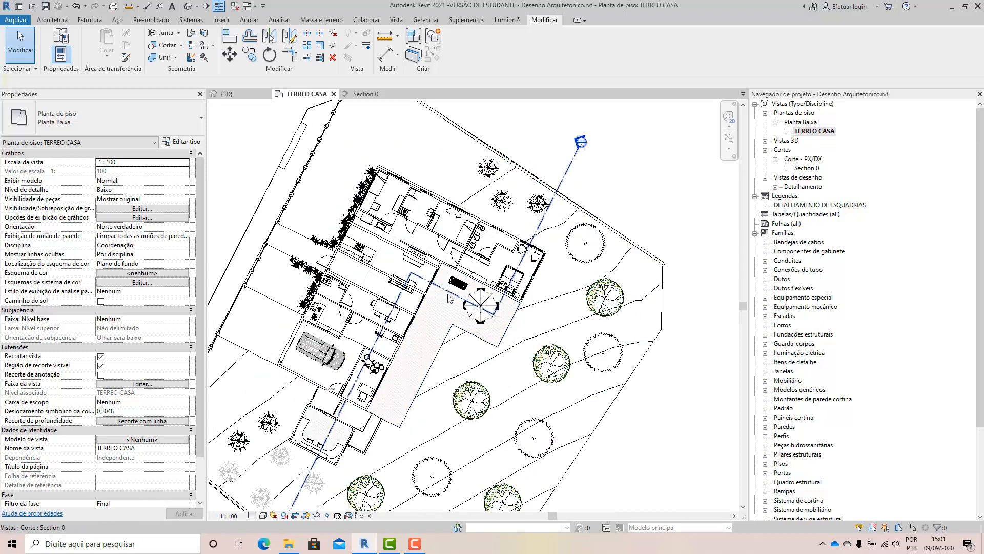
pyautogui.click(532, 237)
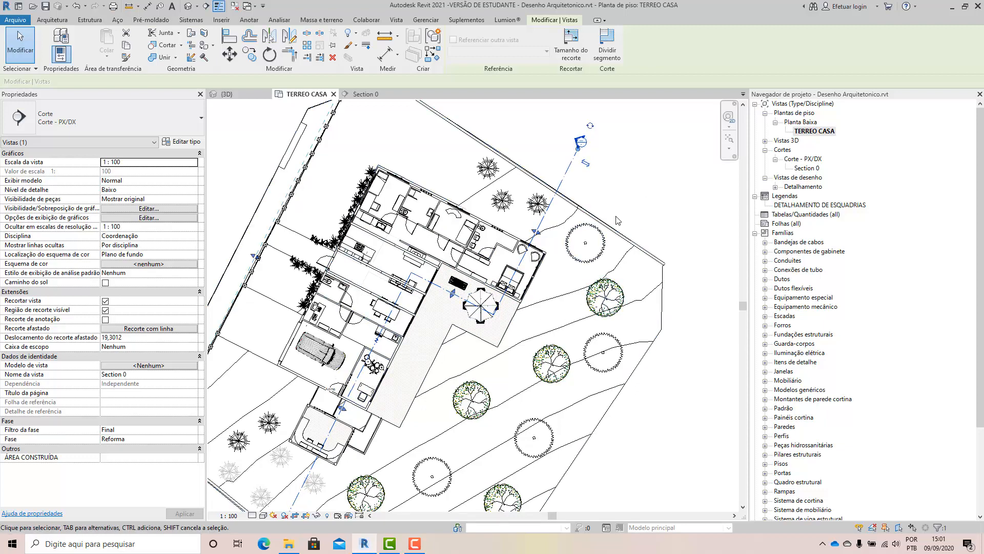
pyautogui.click(634, 187)
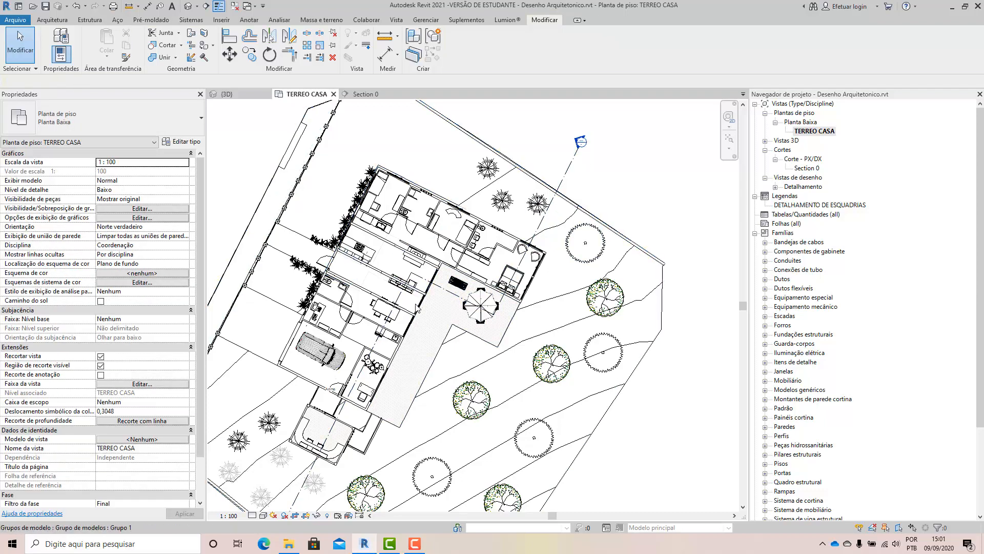
pyautogui.scroll(2, 382, 379)
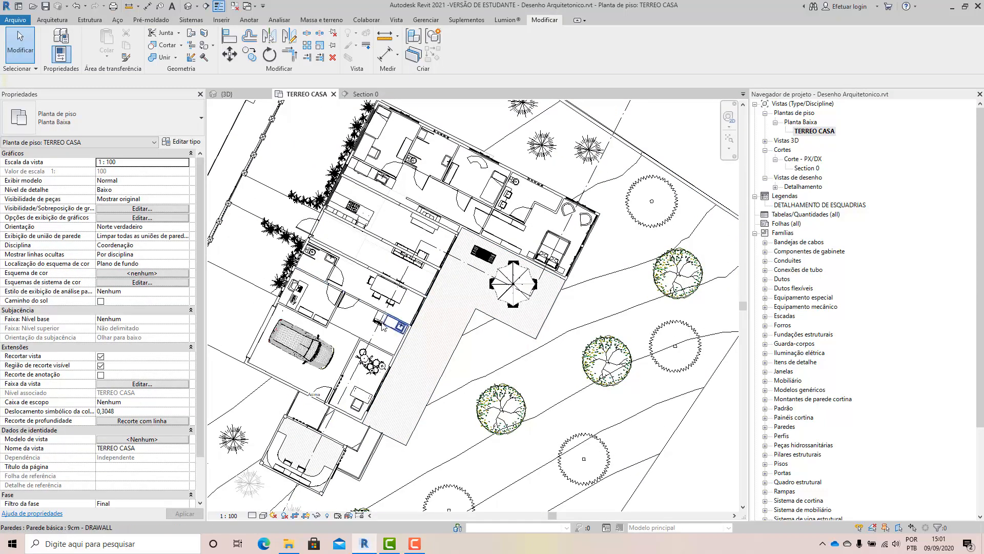
# Open a gap in the Section 0 line's crosswise segment over the deck, between the house wall and the patio table.
pyautogui.click(371, 341)
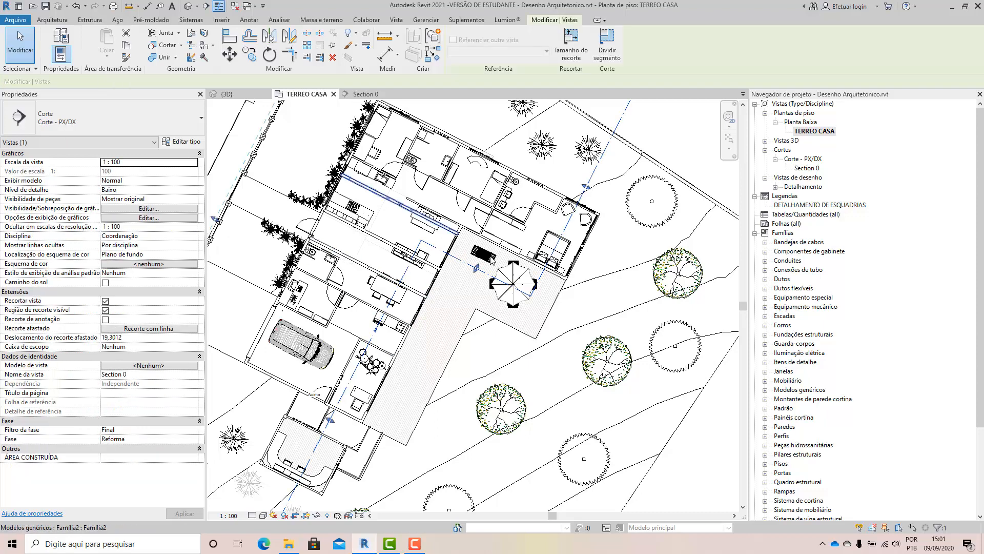
pyautogui.scroll(2, 344, 351)
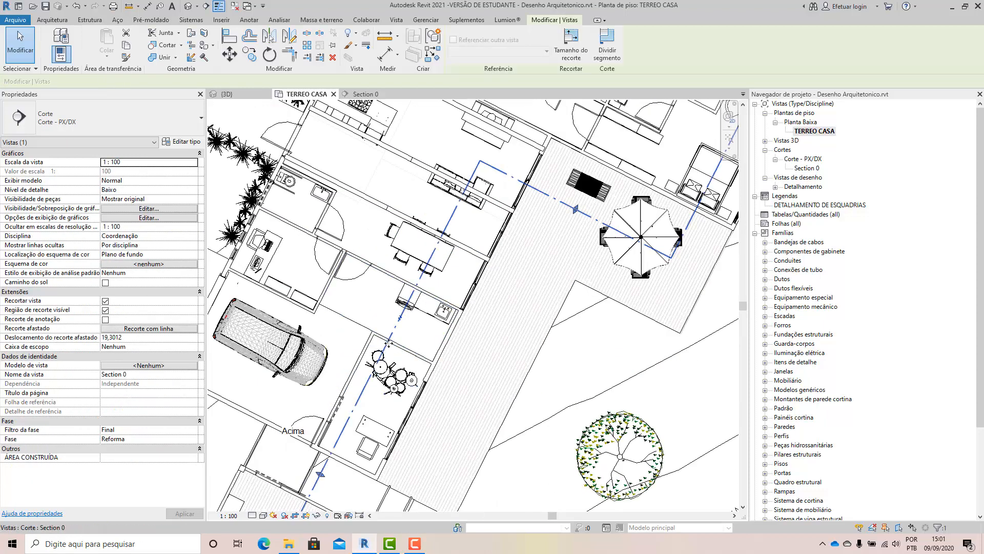
pyautogui.scroll(-1, 388, 344)
pyautogui.scroll(-2, 390, 343)
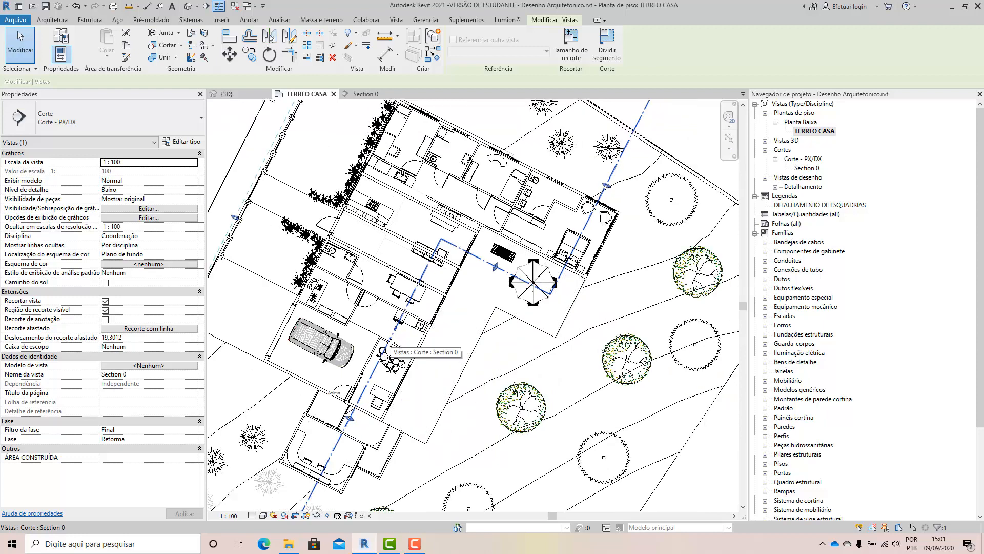
pyautogui.scroll(-2, 554, 315)
pyautogui.scroll(3, 559, 284)
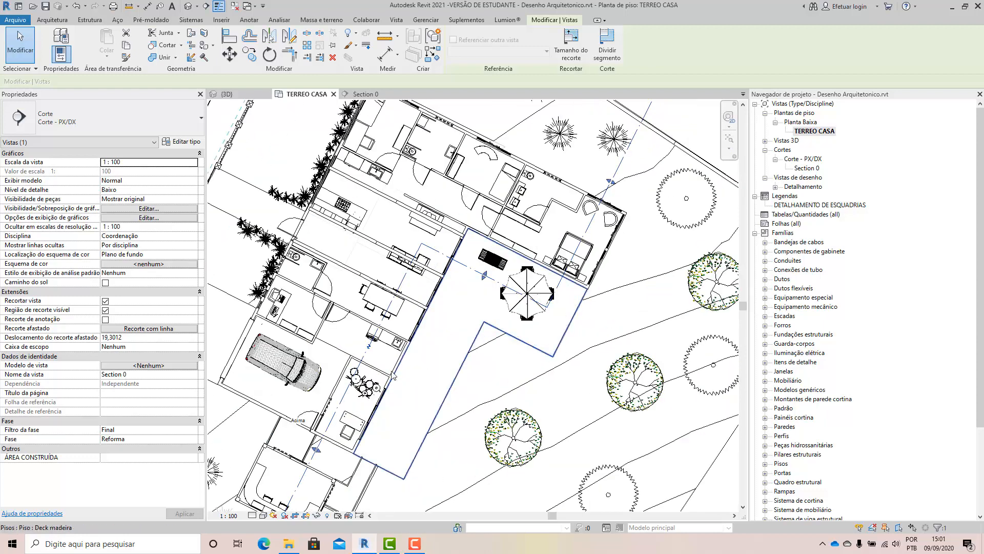
pyautogui.scroll(2, 388, 362)
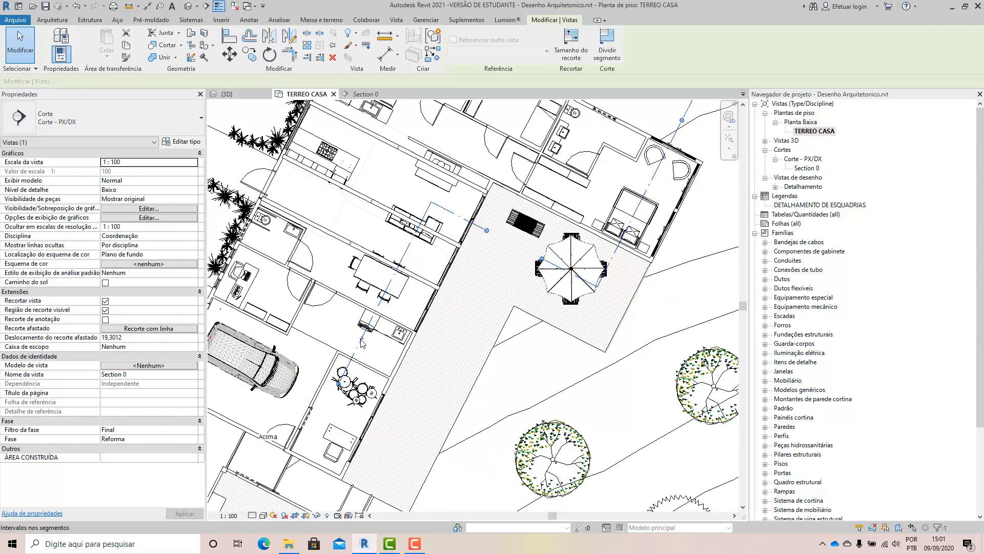
pyautogui.scroll(-1, 503, 252)
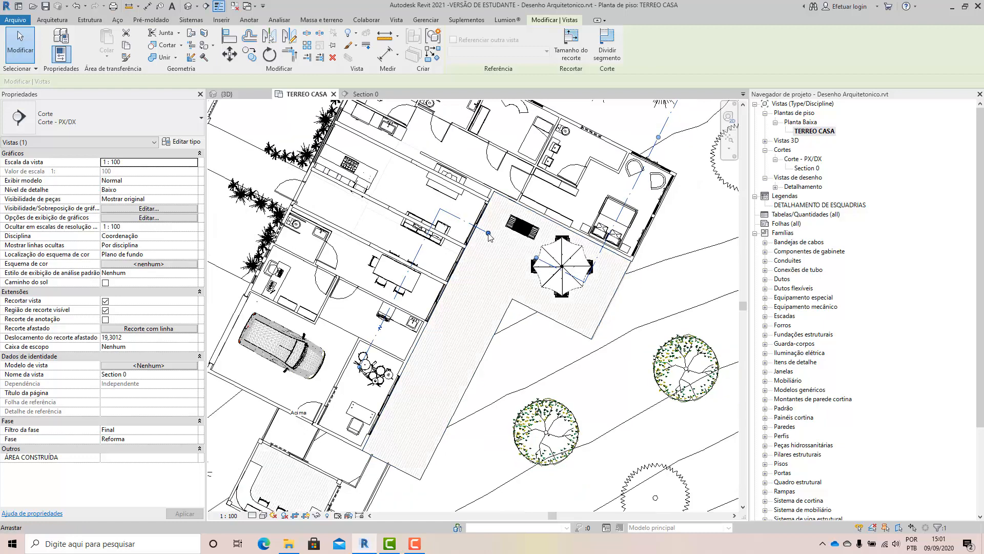
pyautogui.moveTo(486, 235); pyautogui.dragTo(484, 232)
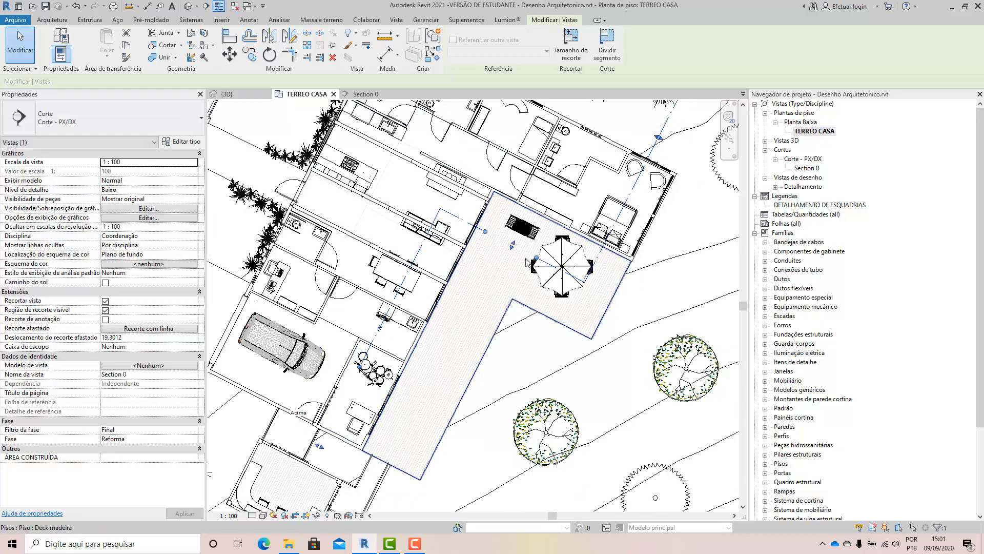
pyautogui.moveTo(537, 258); pyautogui.dragTo(549, 264)
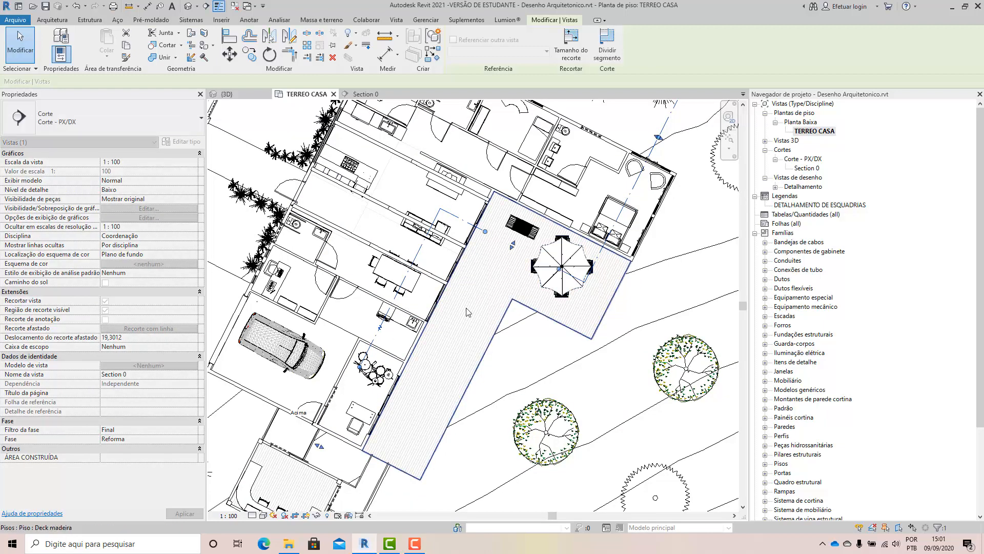
# Widen the gap in the Section 0 line's lower segment so it spans from the small annex up to the living-room desk.
pyautogui.scroll(-1, 462, 305)
pyautogui.scroll(-1, 462, 306)
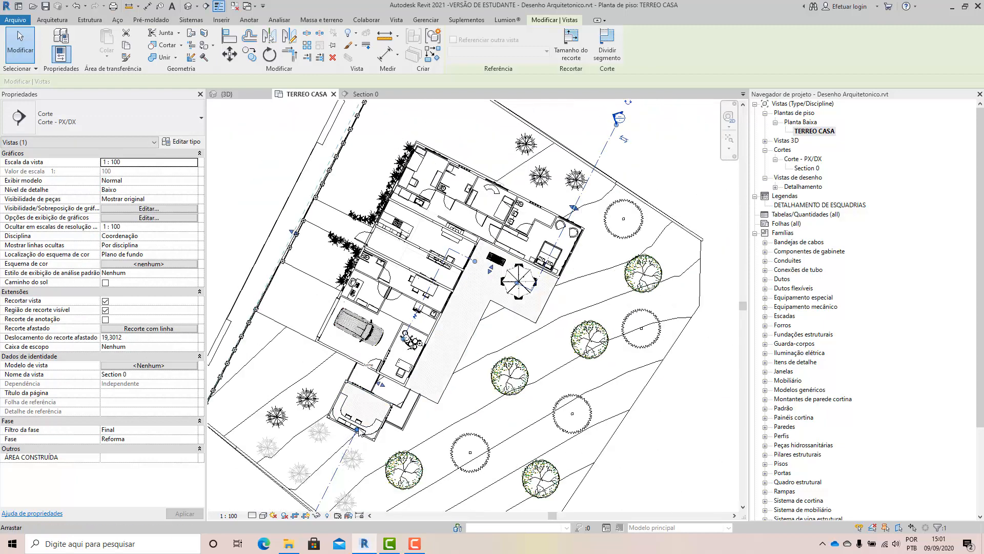
pyautogui.moveTo(359, 433); pyautogui.dragTo(371, 402)
pyautogui.moveTo(426, 288); pyautogui.dragTo(439, 268)
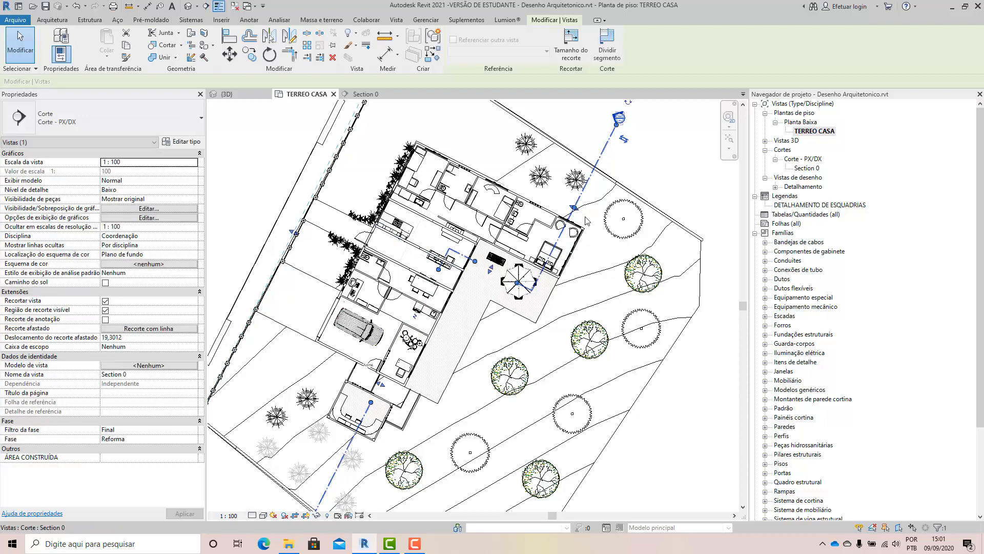
# Open a gap in the Section 0 line's upper segment from the outside trees to the double bed, and close the gap over the deck.
pyautogui.scroll(5, 566, 231)
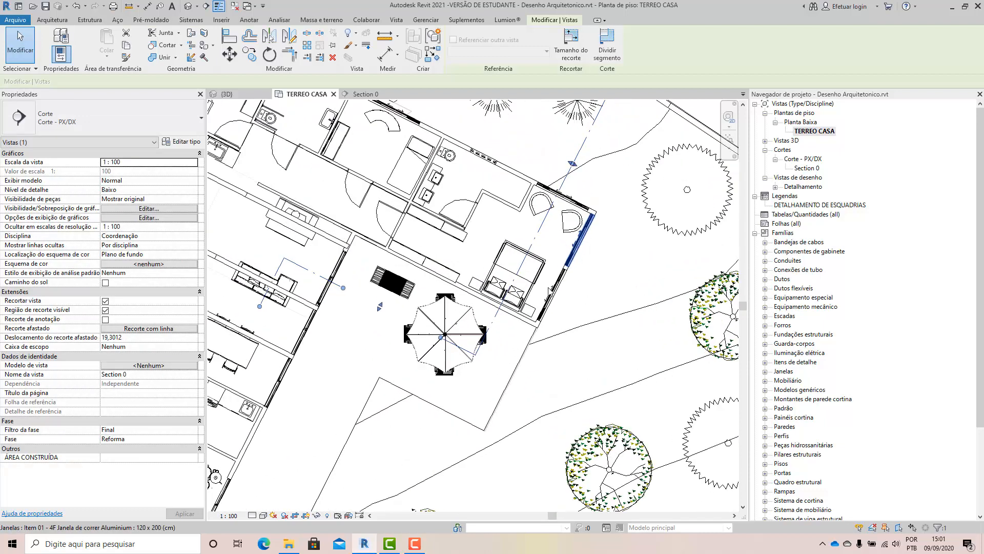
pyautogui.click(567, 176)
pyautogui.scroll(-2, 564, 195)
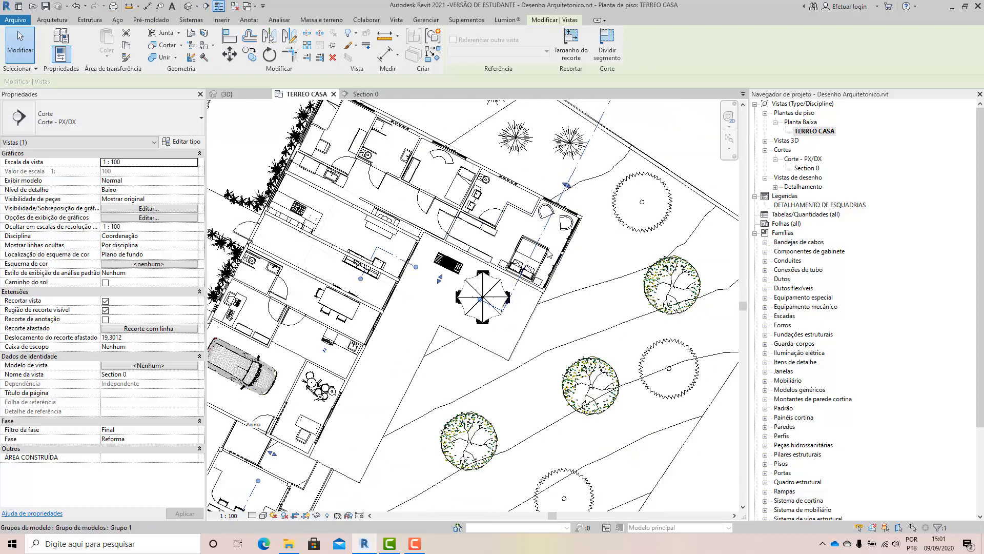
pyautogui.scroll(-2, 418, 312)
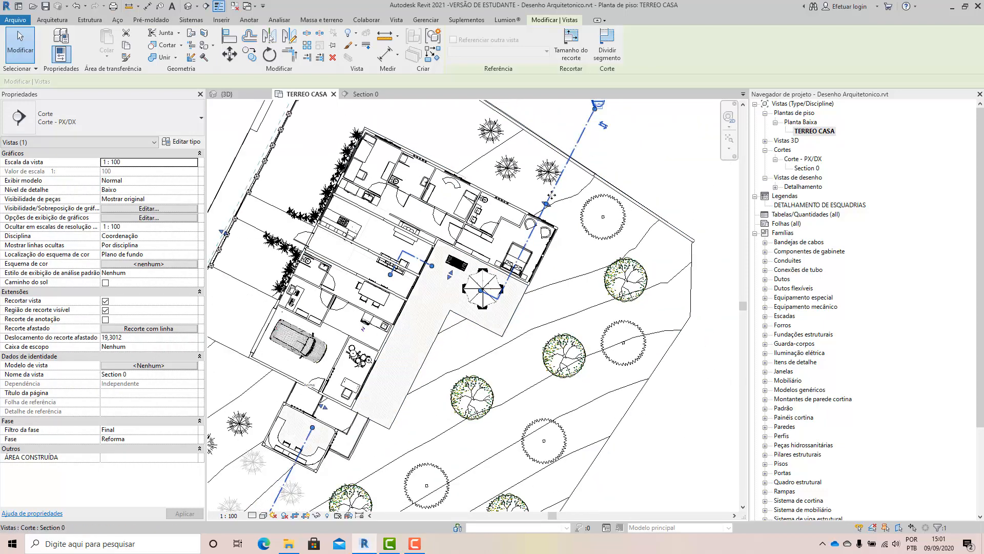
pyautogui.moveTo(549, 205); pyautogui.dragTo(519, 269)
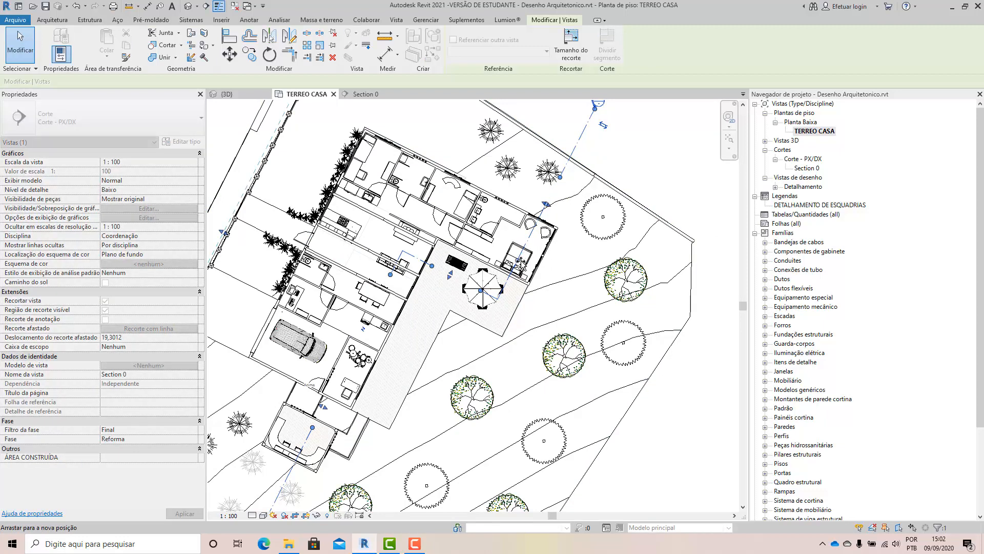
pyautogui.scroll(2, 464, 287)
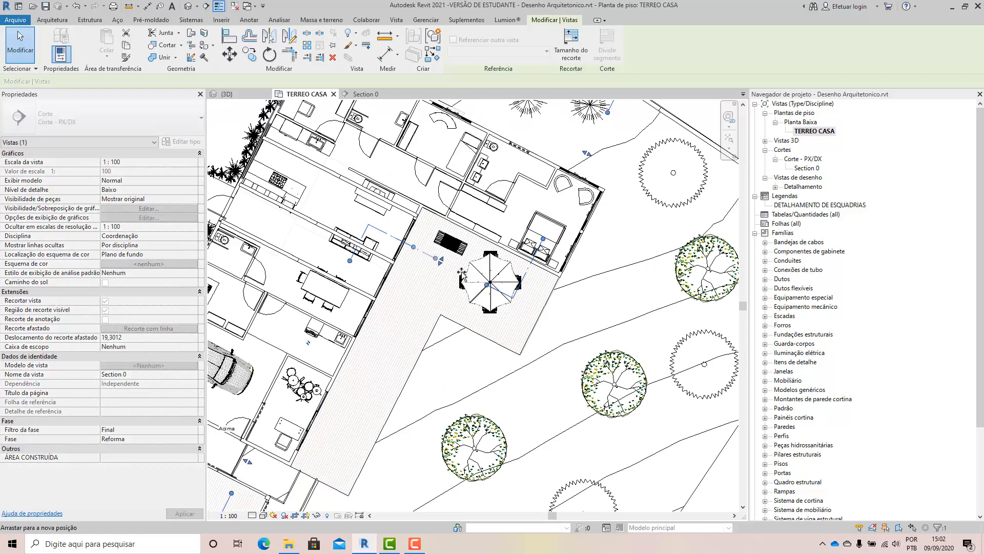
pyautogui.moveTo(462, 272); pyautogui.dragTo(487, 286)
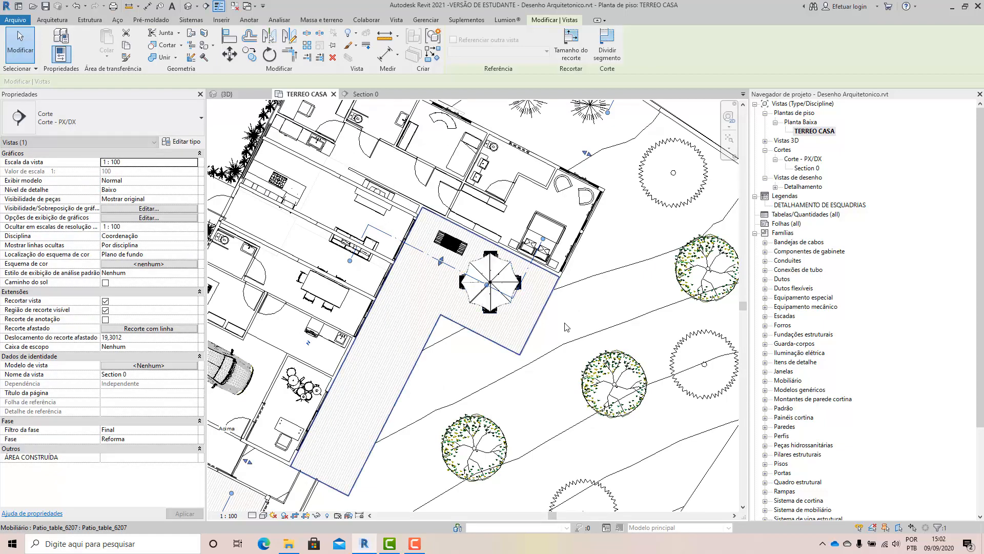
# Select the Section 0 line in the floor plan and go to its section view.
pyautogui.click(566, 326)
pyautogui.click(524, 276)
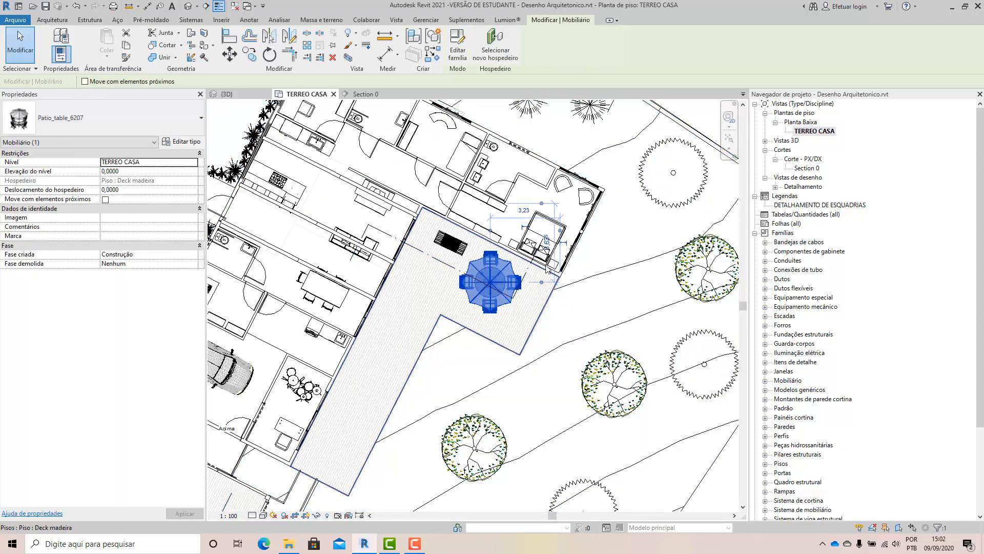
pyautogui.scroll(-2, 525, 273)
pyautogui.press('Escape')
pyautogui.click(605, 122)
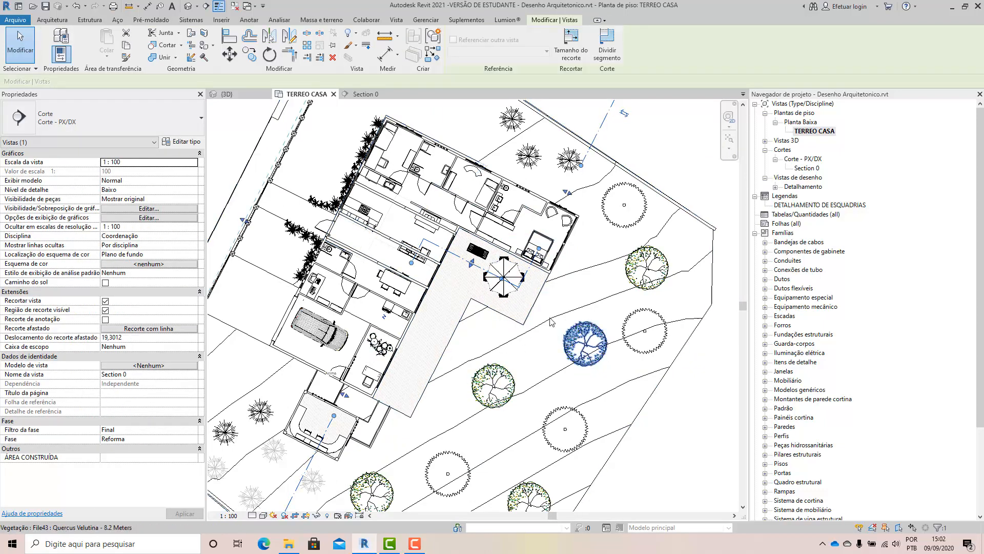
pyautogui.scroll(-2, 562, 303)
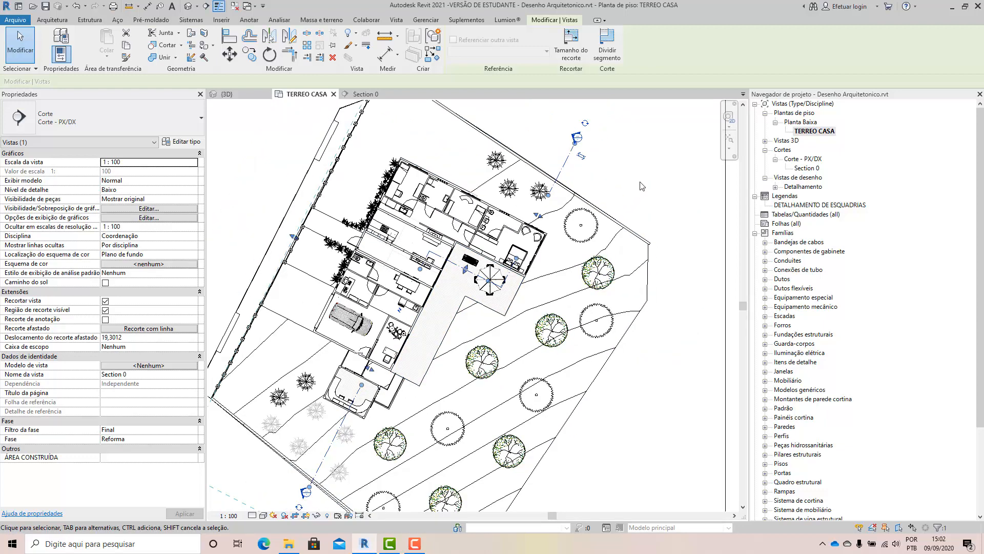
pyautogui.press('Escape')
pyautogui.click(463, 272)
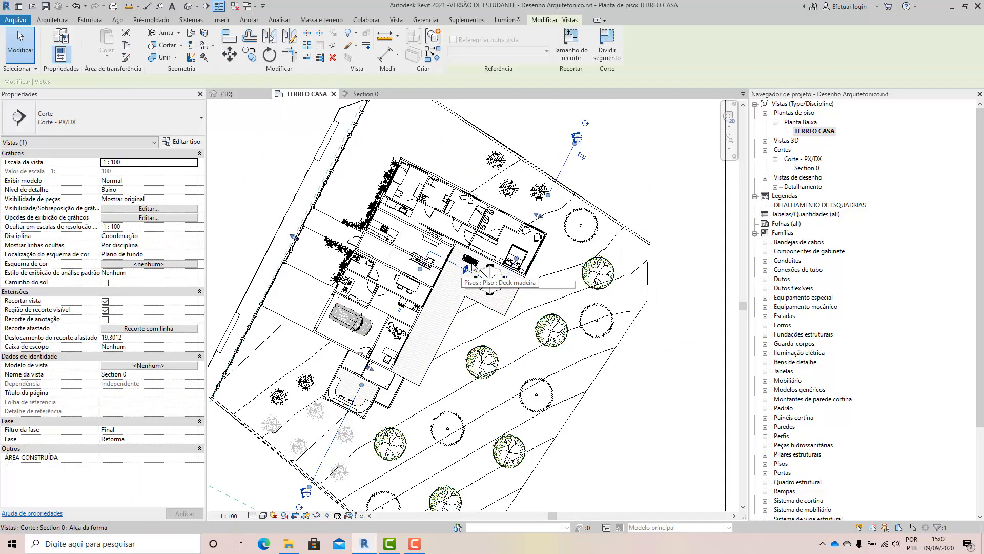
pyautogui.rightClick(566, 162)
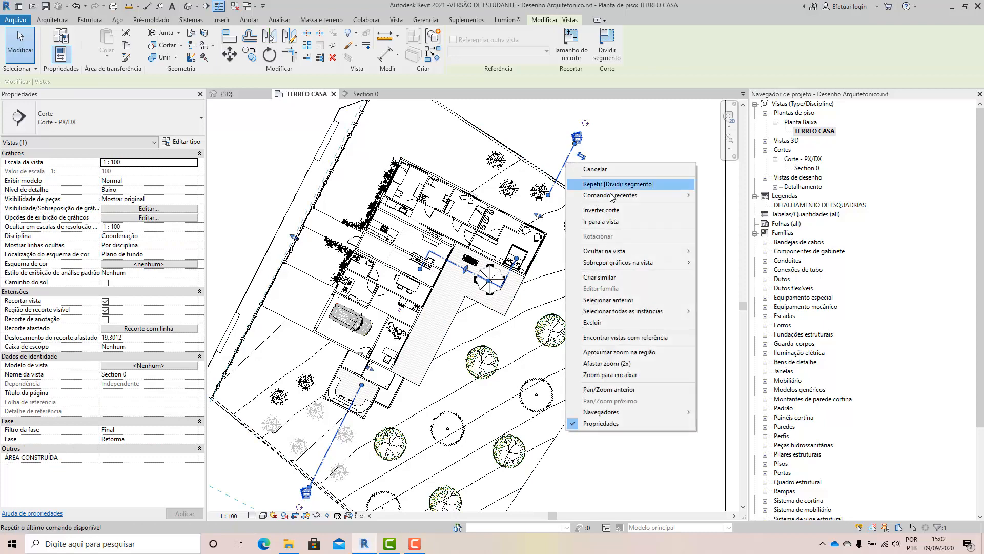
pyautogui.moveTo(613, 201)
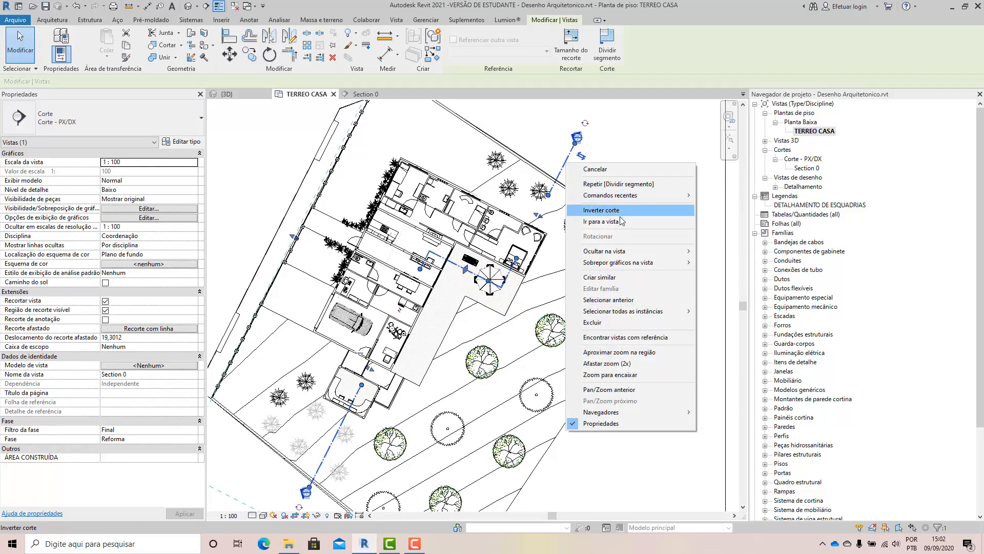
pyautogui.click(620, 219)
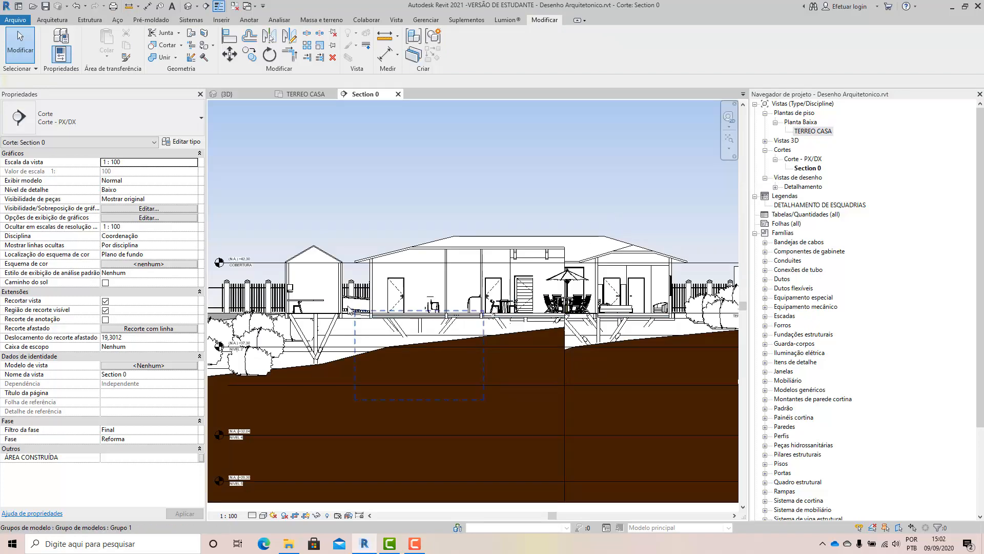
# Examine how the stepped cut shows the house, deck and terrain in the Section 0 view.
pyautogui.scroll(-2, 453, 307)
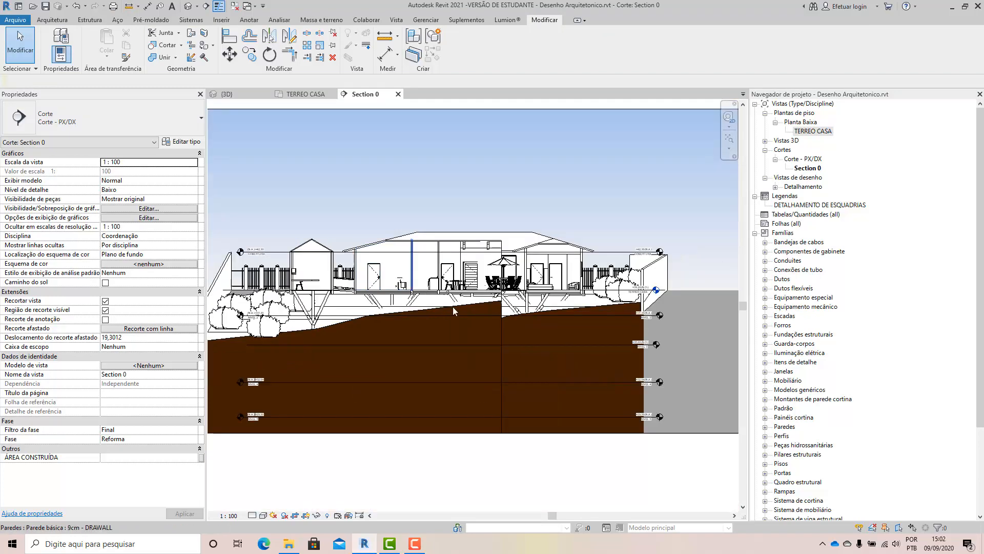
pyautogui.scroll(2, 514, 352)
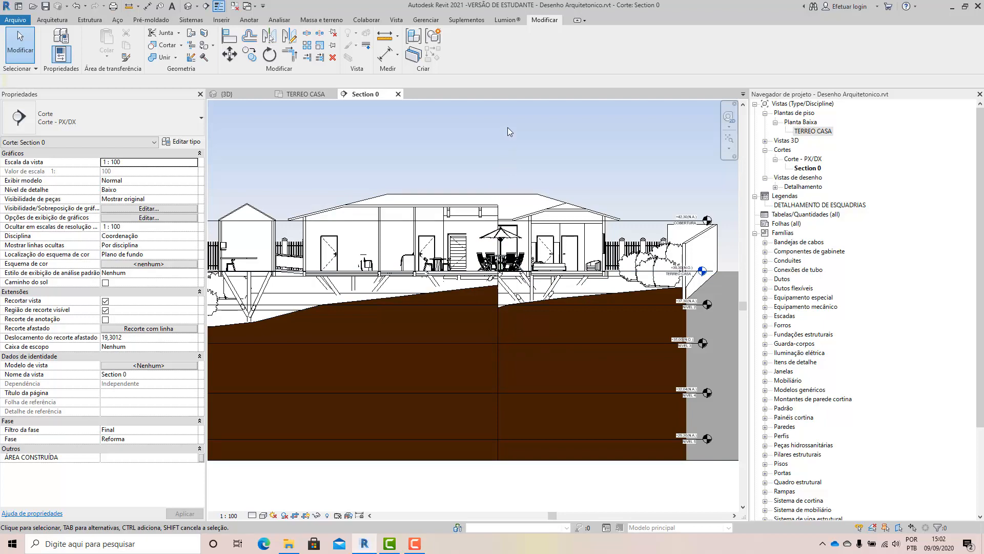
pyautogui.scroll(-1, 485, 236)
pyautogui.scroll(-1, 471, 302)
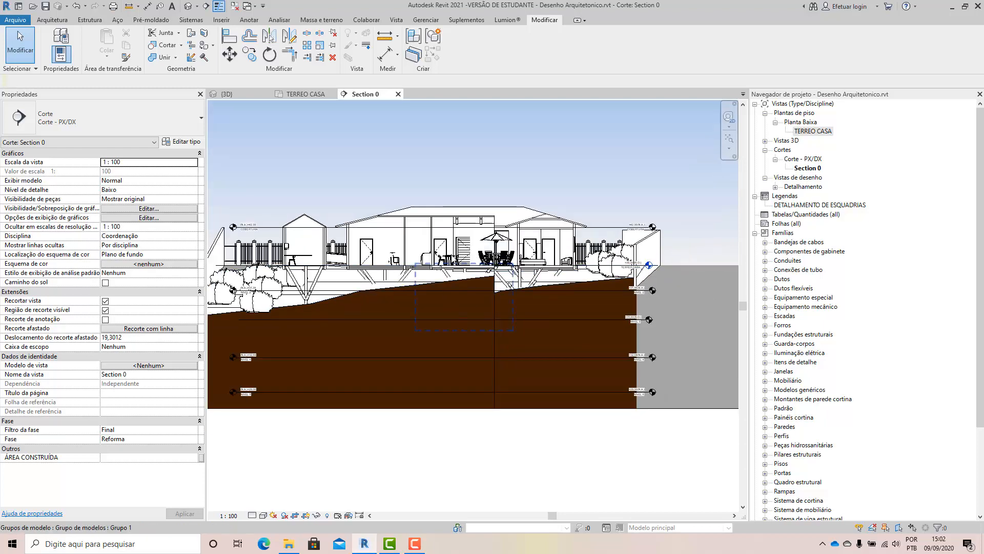
pyautogui.scroll(1, 451, 260)
pyautogui.moveTo(363, 253); pyautogui.dragTo(367, 255, button='middle')
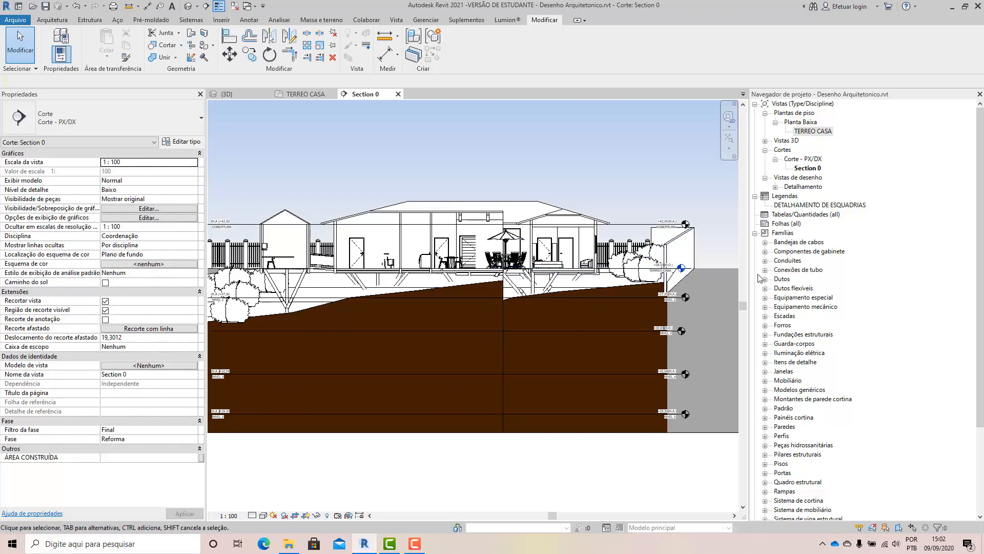
# Return to the TERREO CASA floor plan and close the gaps in the Section 0 line so its segments run continuously.
pyautogui.click(304, 95)
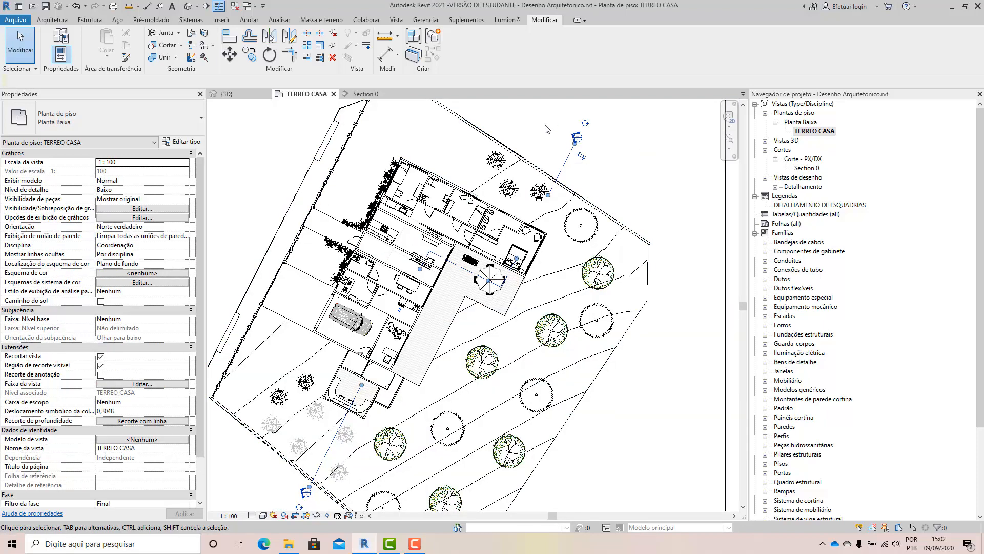
pyautogui.scroll(-2, 682, 224)
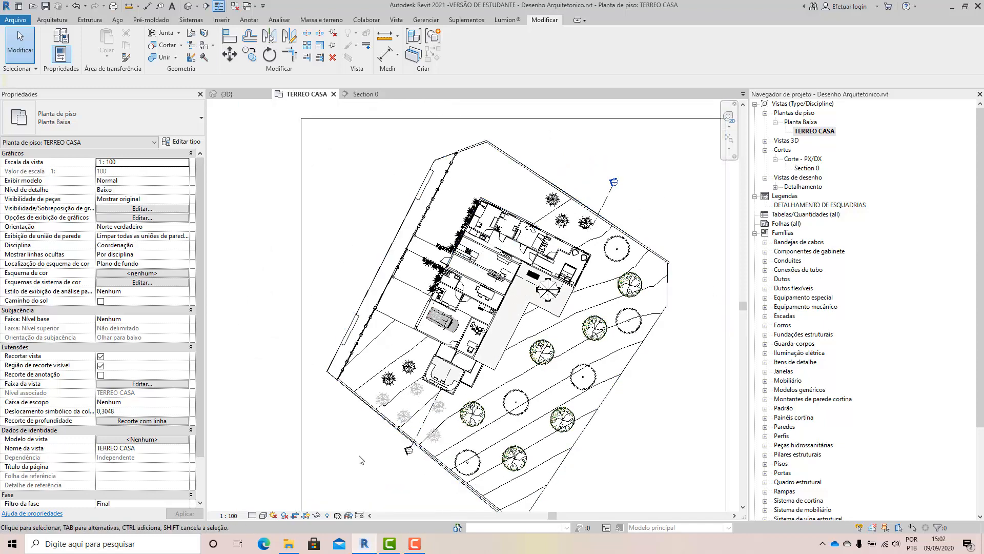
pyautogui.scroll(2, 492, 271)
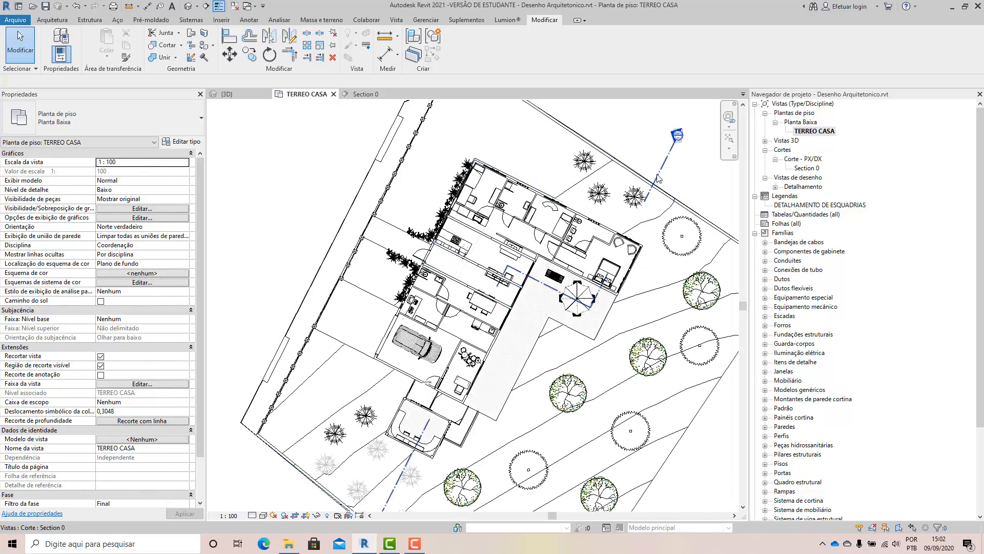
pyautogui.click(607, 267)
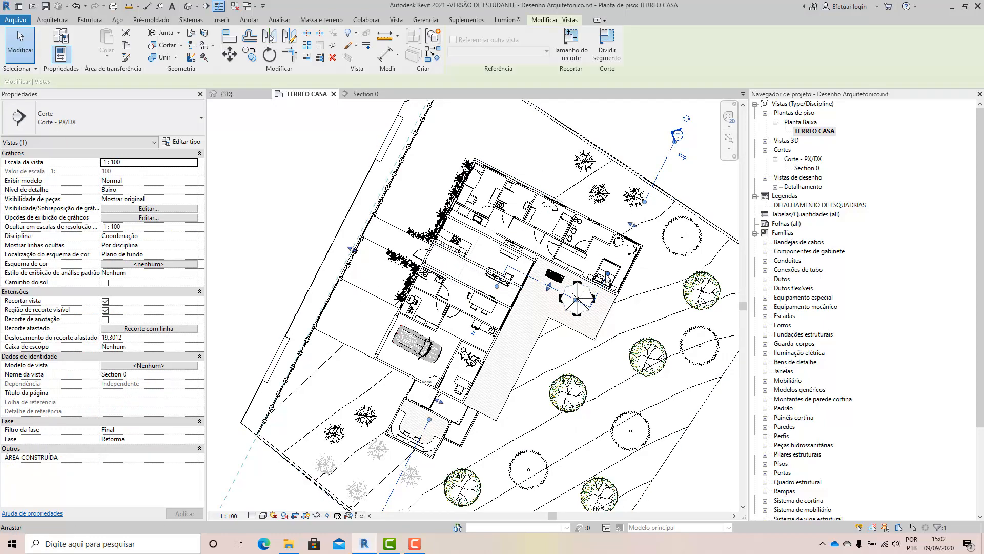
pyautogui.moveTo(605, 272); pyautogui.dragTo(586, 260)
pyautogui.moveTo(675, 141); pyautogui.dragTo(615, 113)
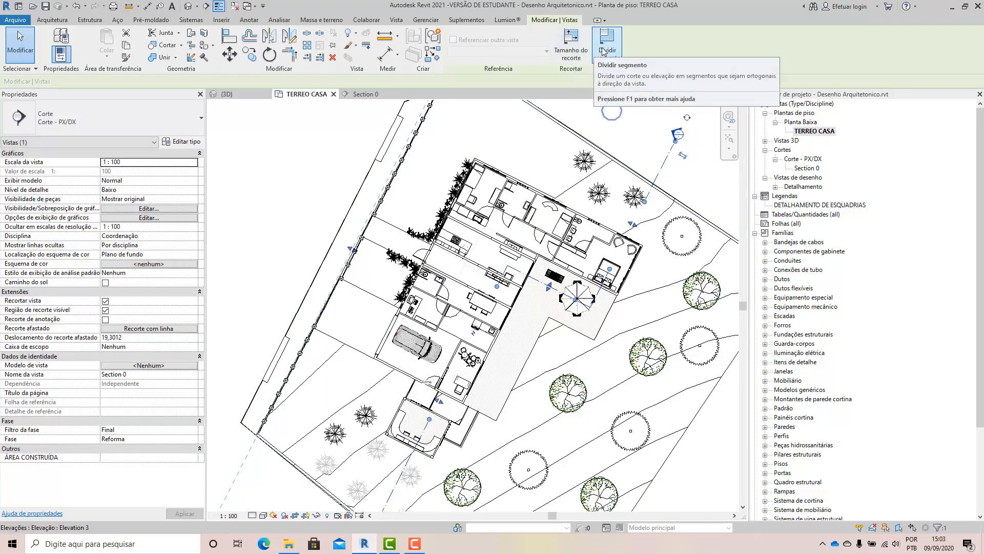
pyautogui.moveTo(609, 269); pyautogui.dragTo(611, 270)
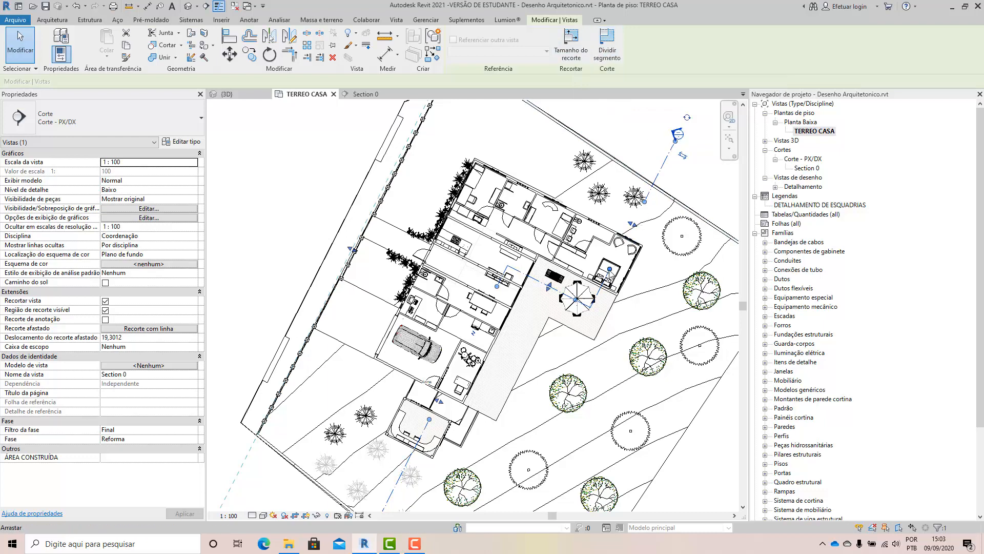
pyautogui.moveTo(575, 300); pyautogui.dragTo(576, 299)
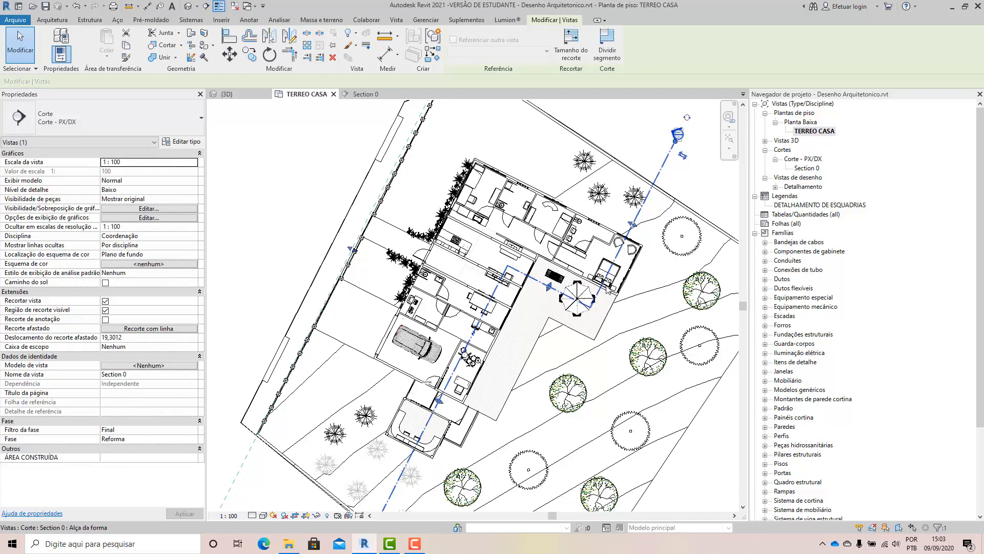
# Split the Section 0 line beyond the house, shift its main segment through the rooms' middle, and realign the head end with it.
pyautogui.click(610, 52)
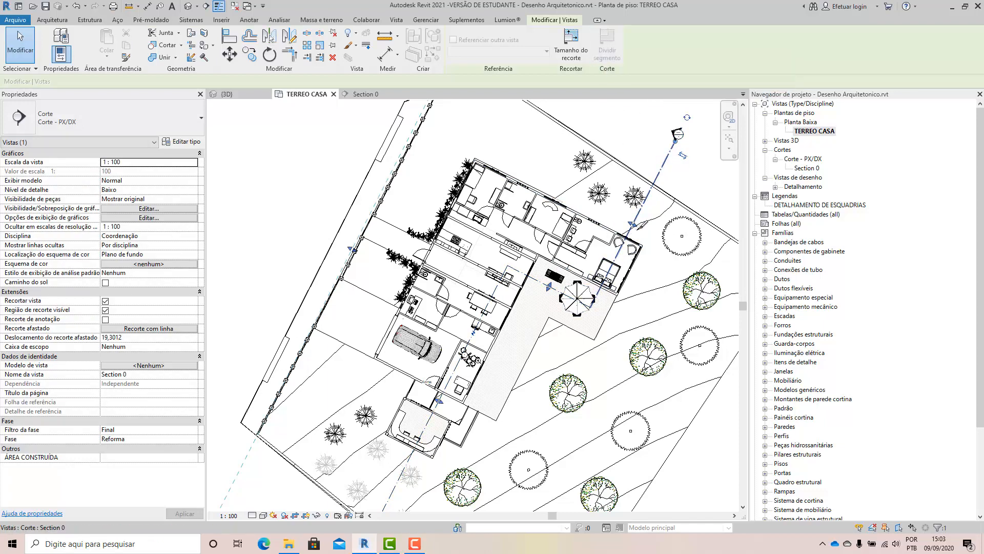
pyautogui.click(660, 171)
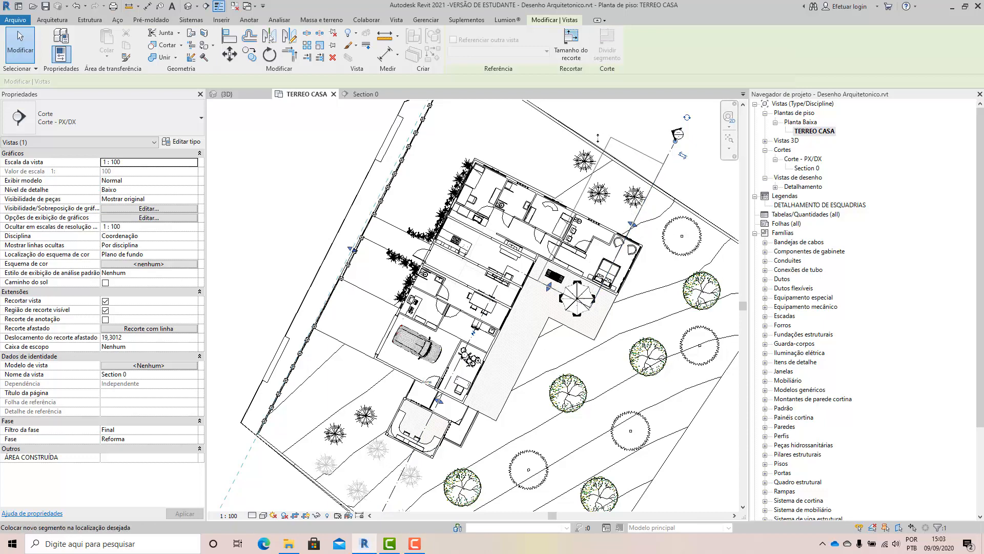
pyautogui.click(581, 126)
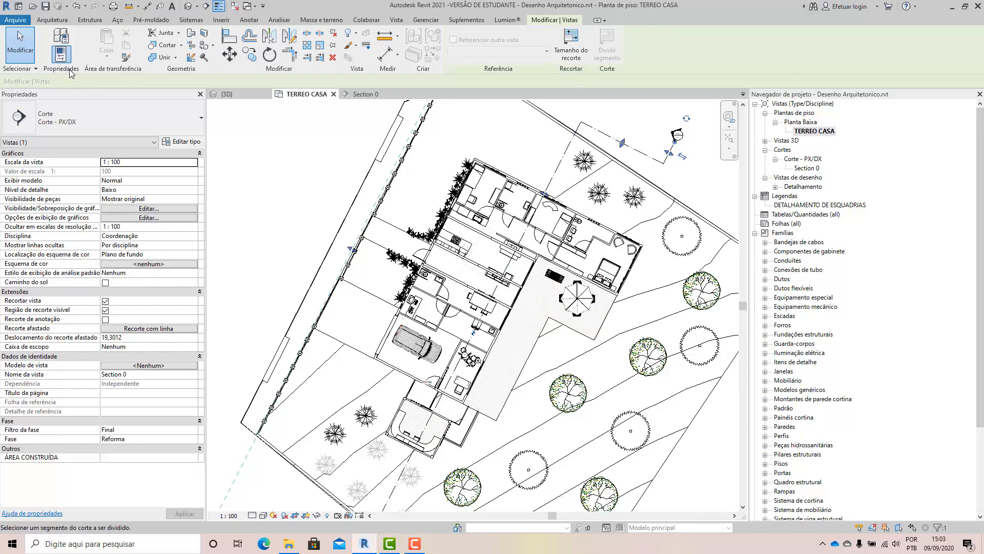
pyautogui.click(20, 45)
pyautogui.click(672, 154)
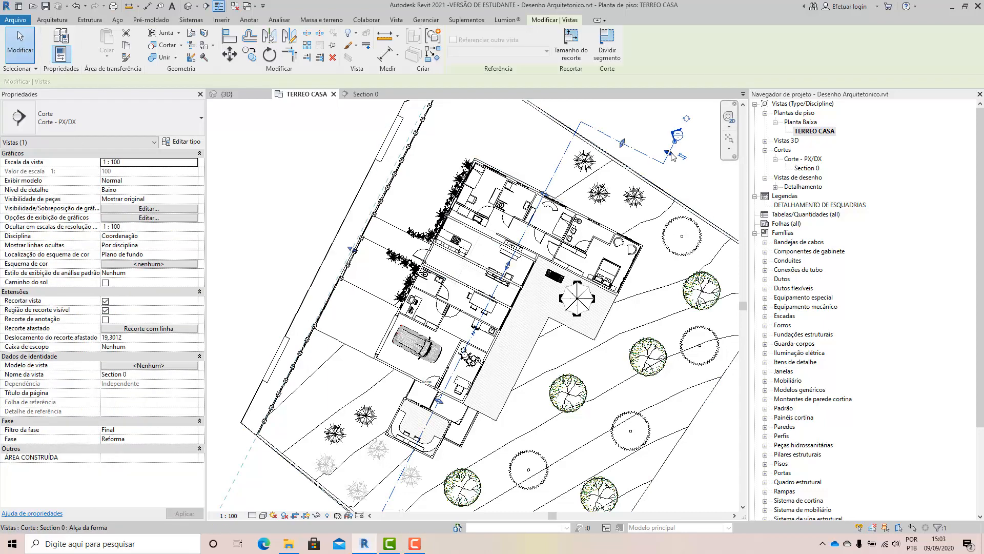
pyautogui.click(574, 177)
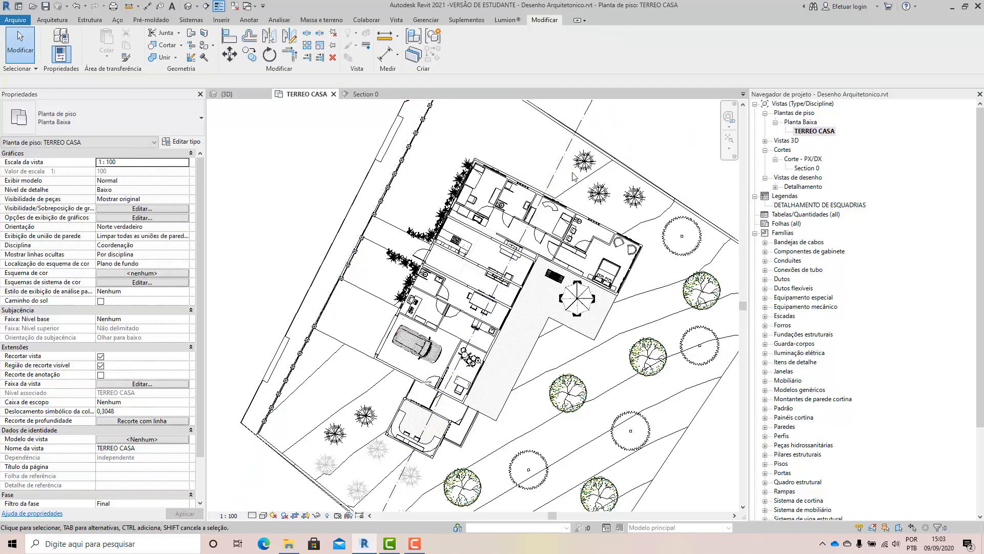
# Break the Section 0 line across the house so only its end portions show, and lengthen the lower end portion slightly.
pyautogui.click(479, 322)
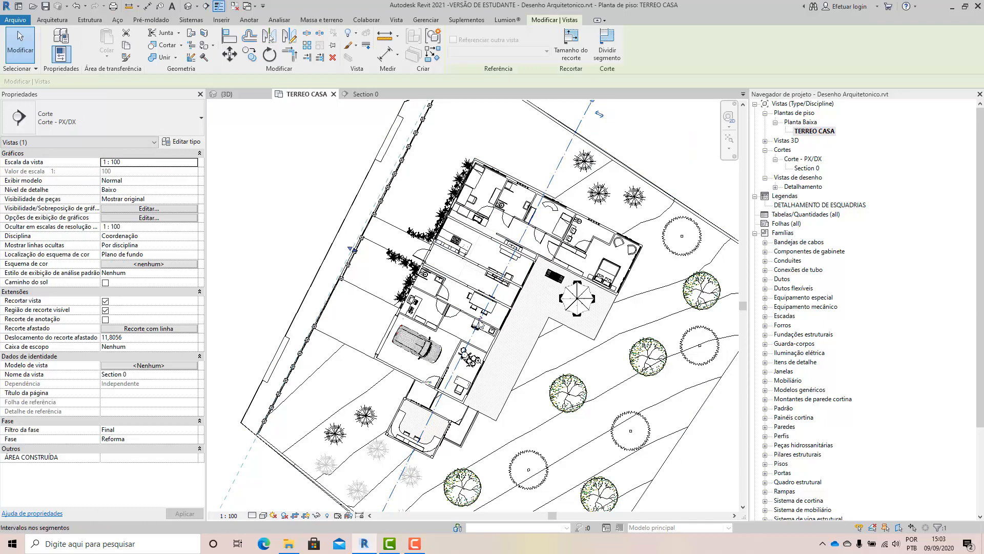
pyautogui.click(589, 177)
pyautogui.scroll(-3, 592, 180)
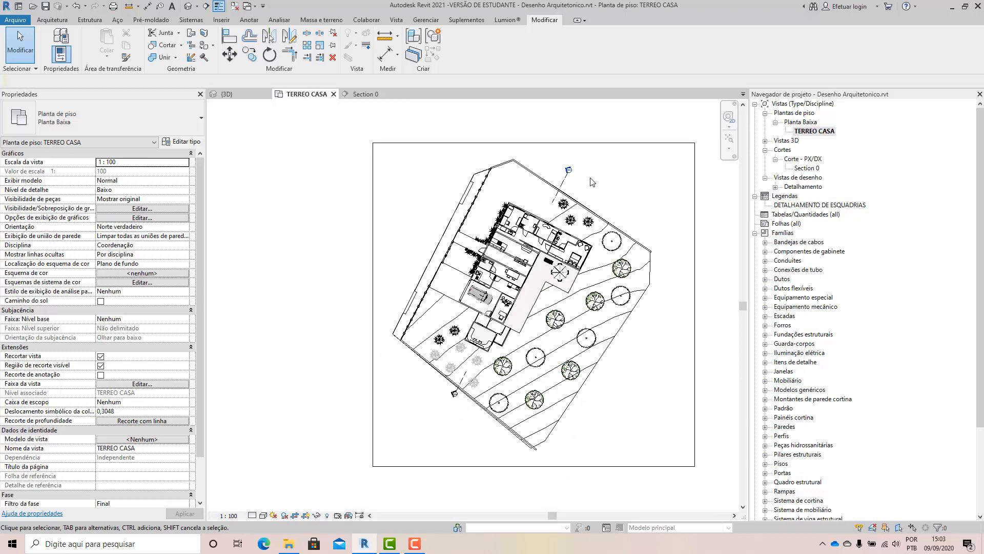
pyautogui.click(563, 184)
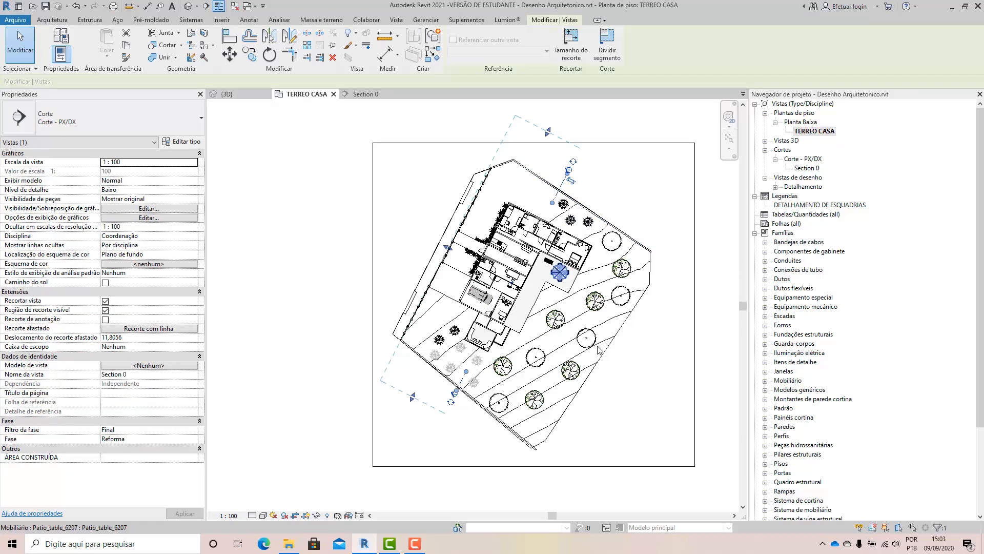
pyautogui.click(657, 389)
pyautogui.click(561, 191)
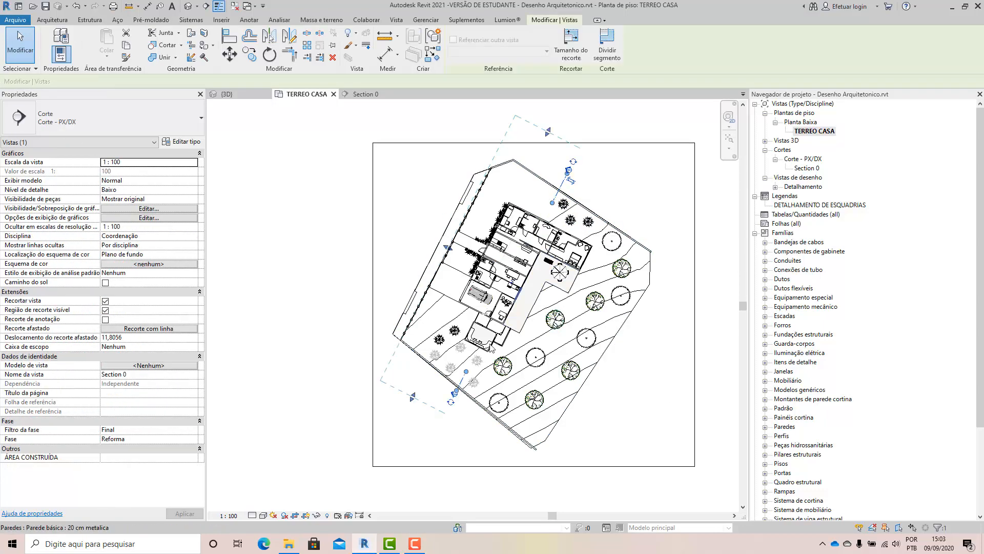
pyautogui.moveTo(466, 372); pyautogui.dragTo(473, 359)
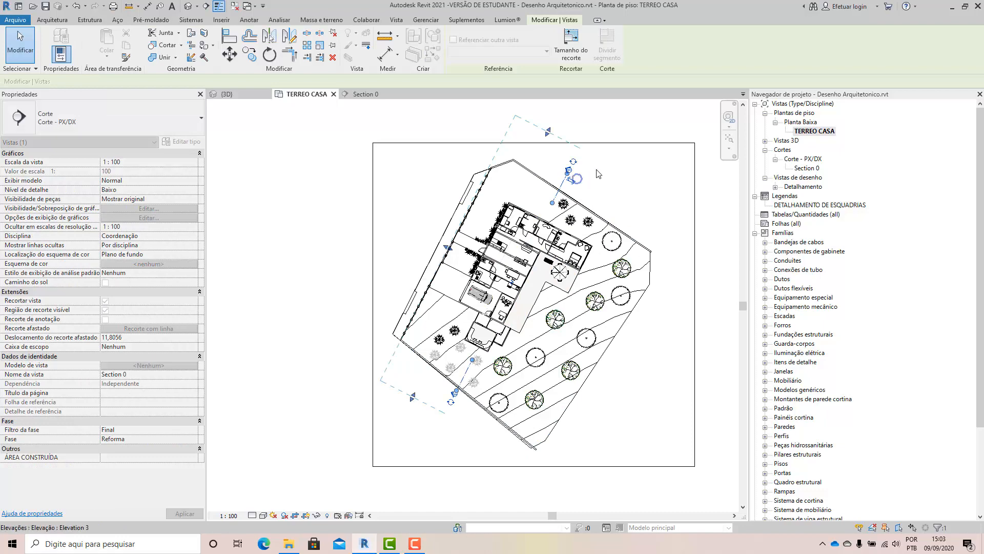
pyautogui.click(597, 172)
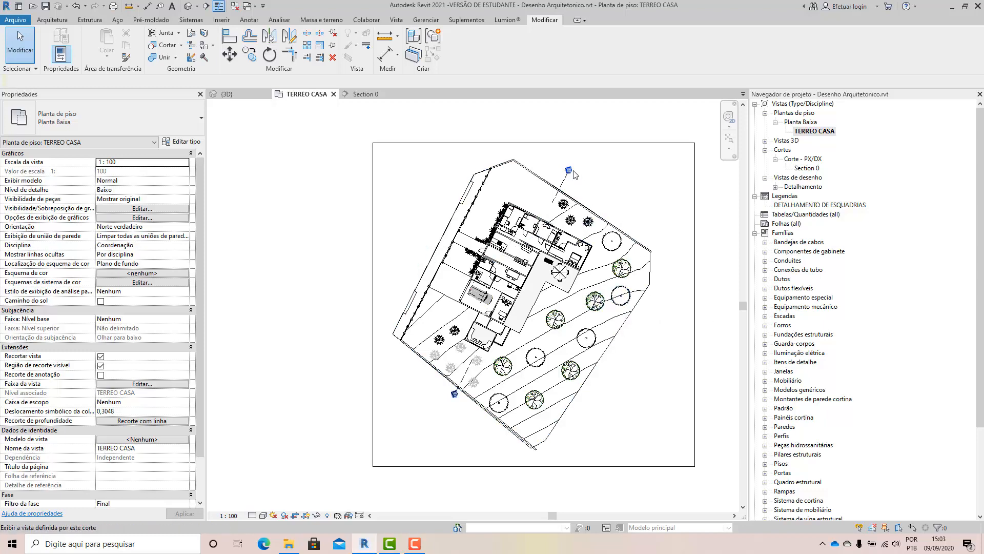
# Place an ELEVAÇÕES INTERNAS elevation marker outside the plot's east boundary, facing the house, and check its view extent.
pyautogui.click(396, 20)
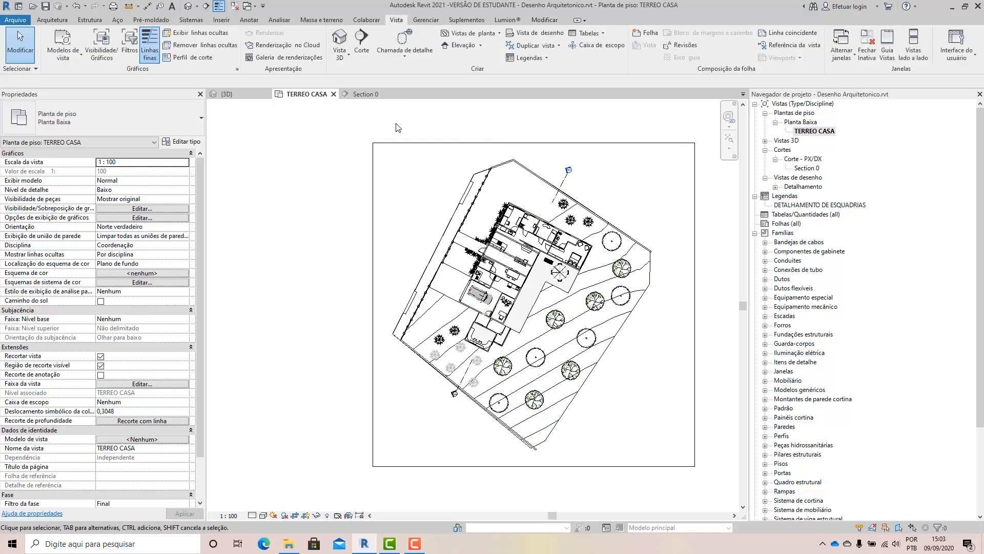
pyautogui.click(461, 47)
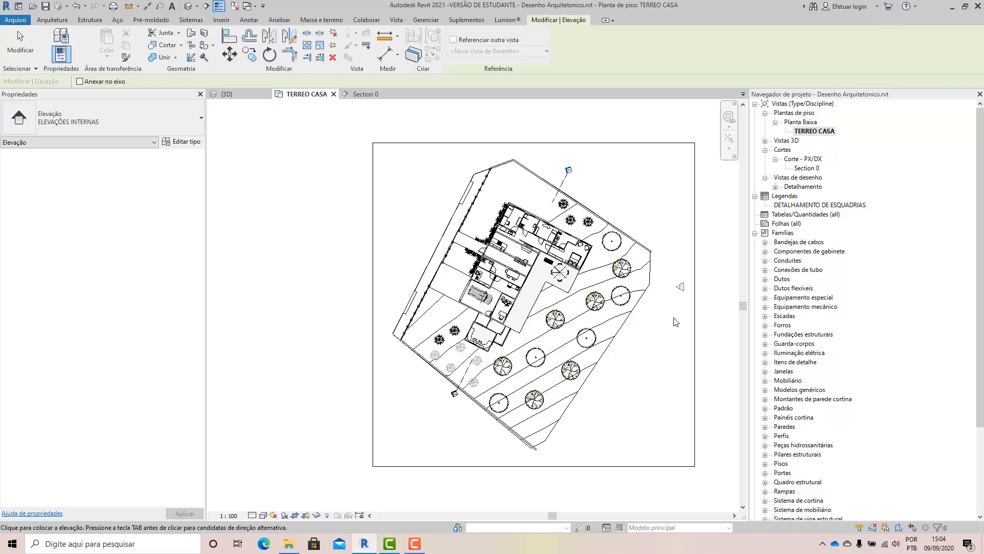
pyautogui.scroll(2, 672, 343)
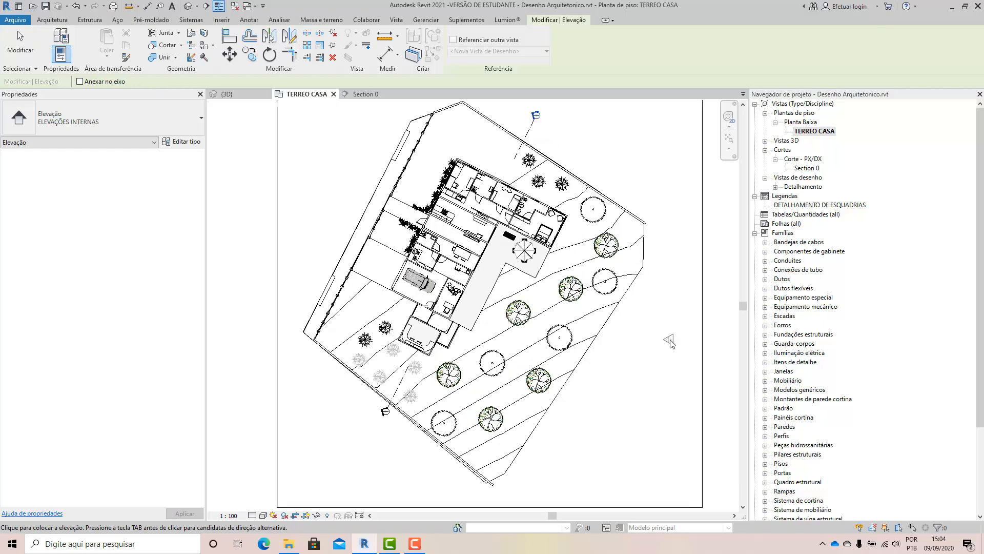
pyautogui.click(663, 278)
pyautogui.click(18, 47)
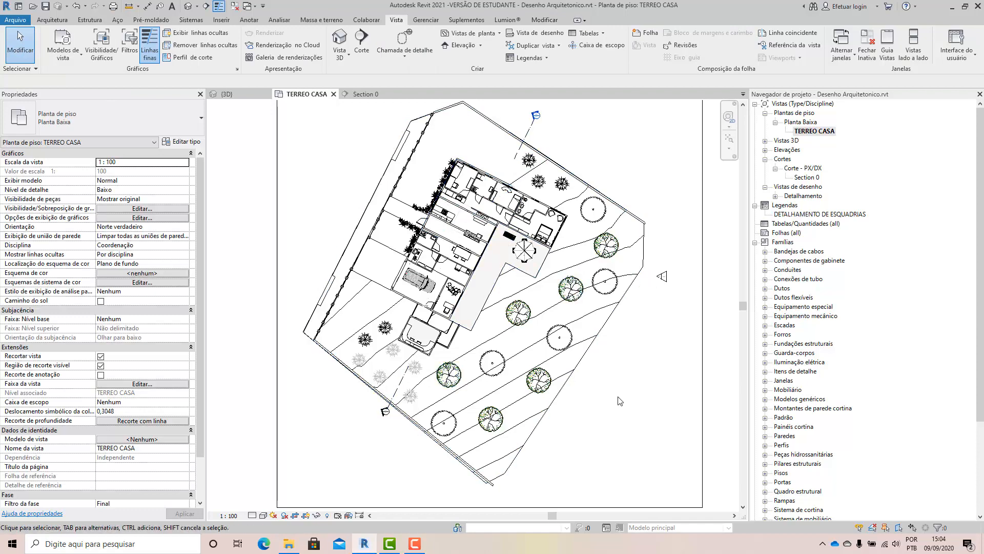
pyautogui.click(664, 277)
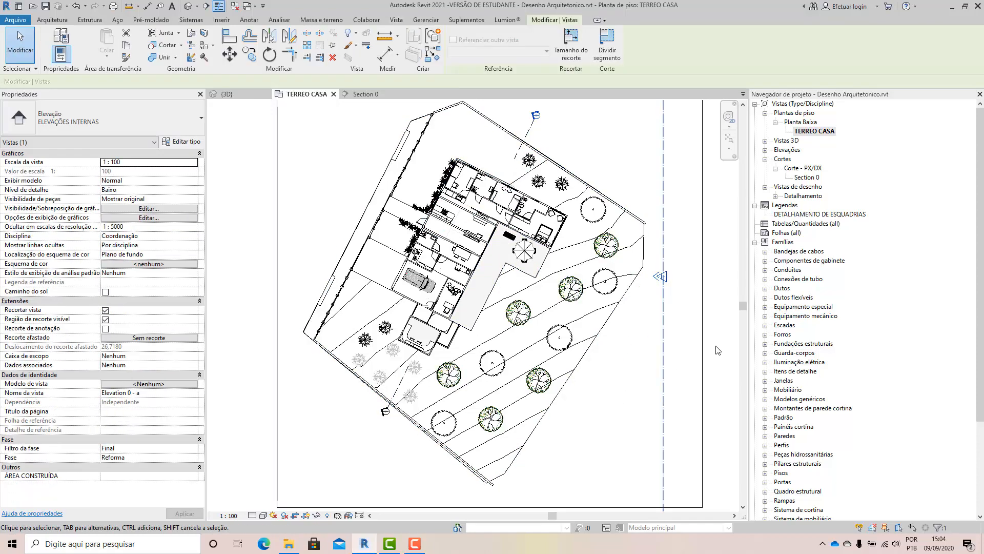
pyautogui.click(716, 345)
pyautogui.scroll(2, 657, 301)
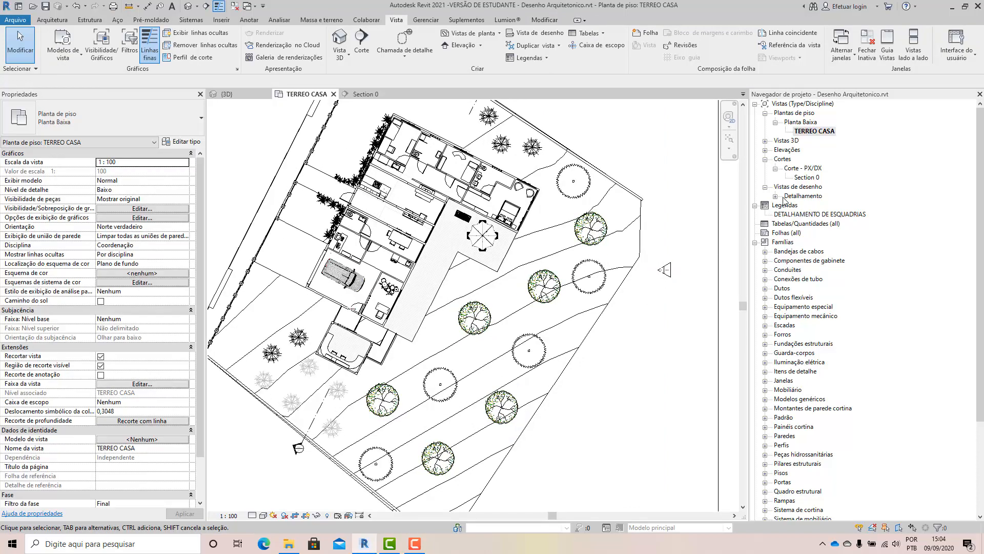
# Expand the elevation views in the project browser and select Elevation 0 - a under ELEVAÇÕES INTERNAS.
pyautogui.click(766, 150)
pyautogui.click(776, 159)
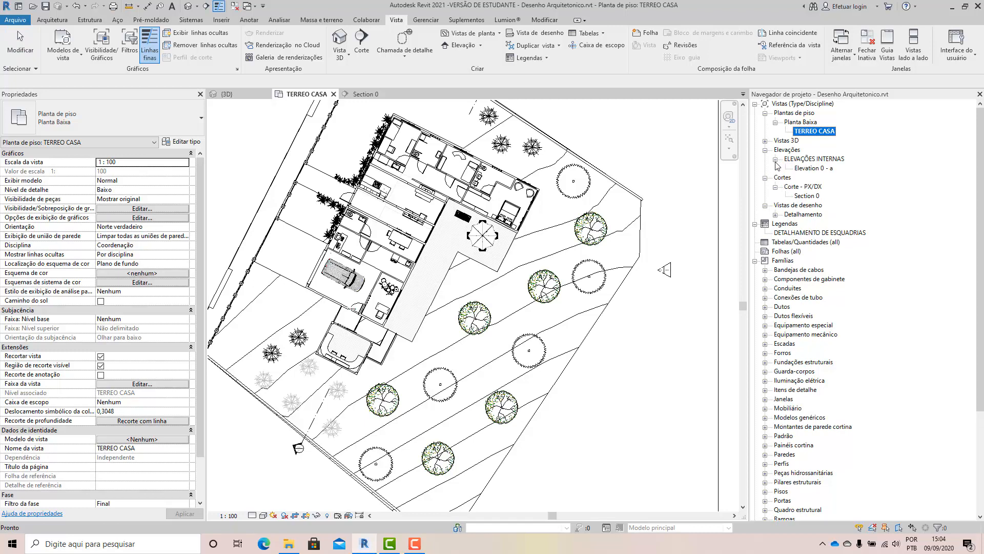
pyautogui.click(823, 170)
pyautogui.click(805, 159)
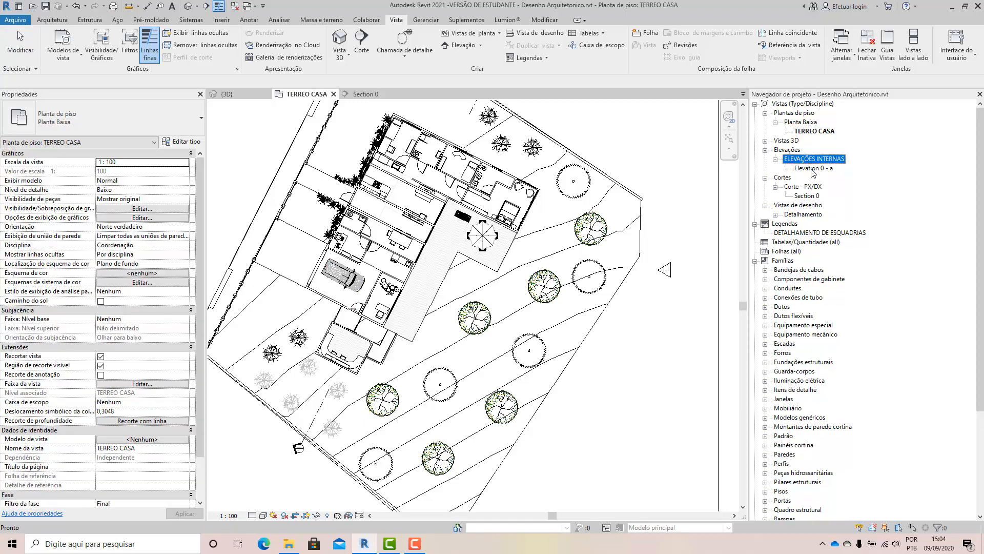
pyautogui.click(813, 169)
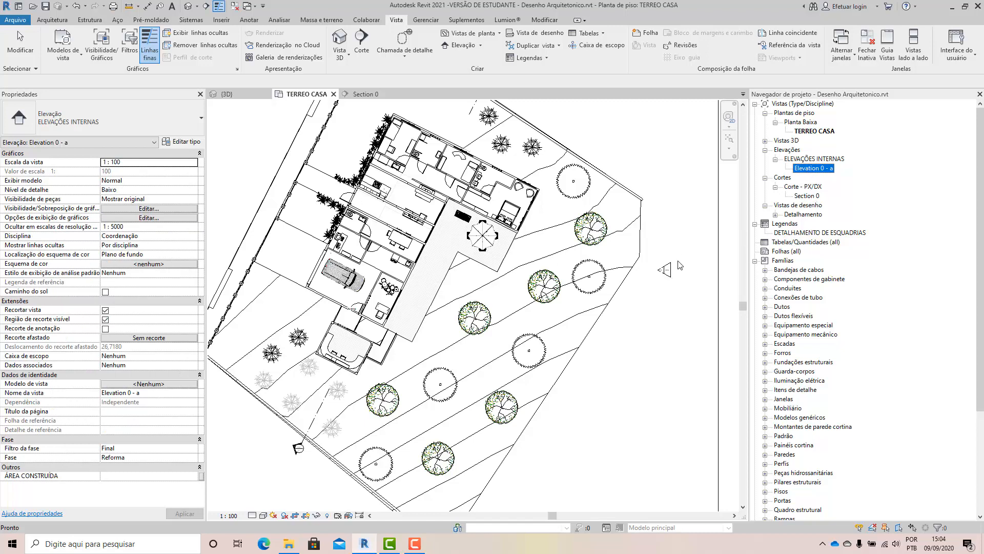
# Select the elevation marker's view arrow in the floor plan and go to its elevation view.
pyautogui.click(664, 310)
pyautogui.click(664, 269)
pyautogui.rightClick(660, 270)
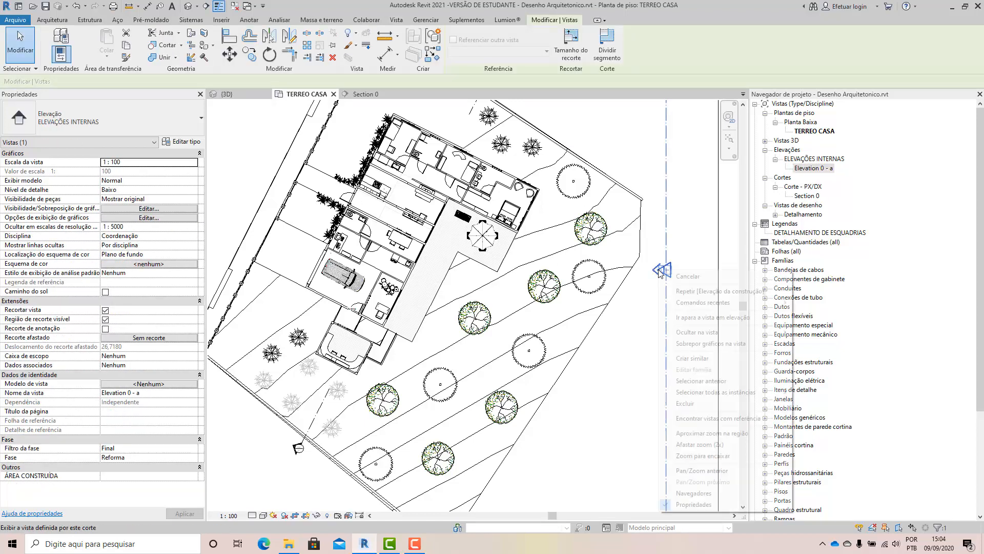
pyautogui.click(702, 317)
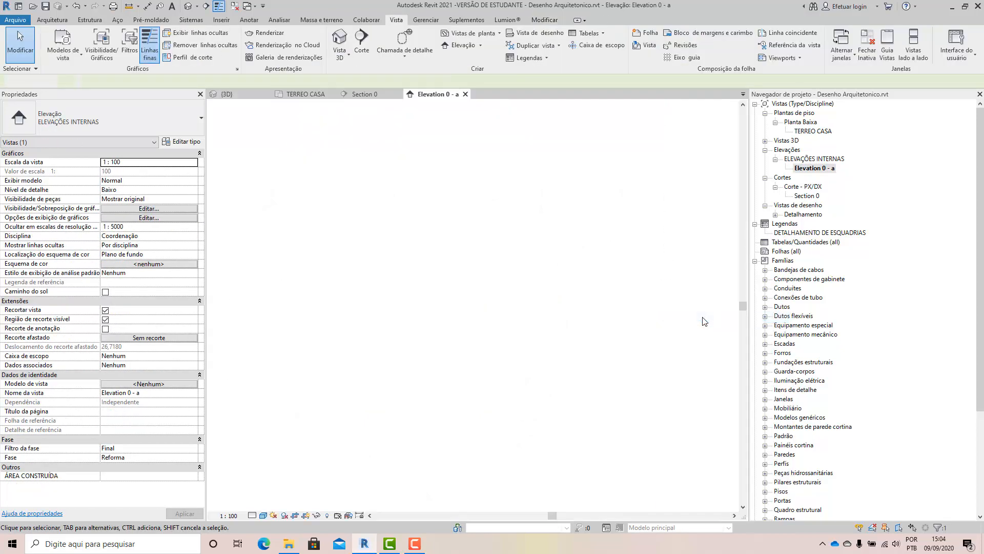
# Extend the elevation's crop region slightly below the terrain and well above the trees and roof.
pyautogui.click(464, 343)
pyautogui.moveTo(469, 384); pyautogui.dragTo(471, 393)
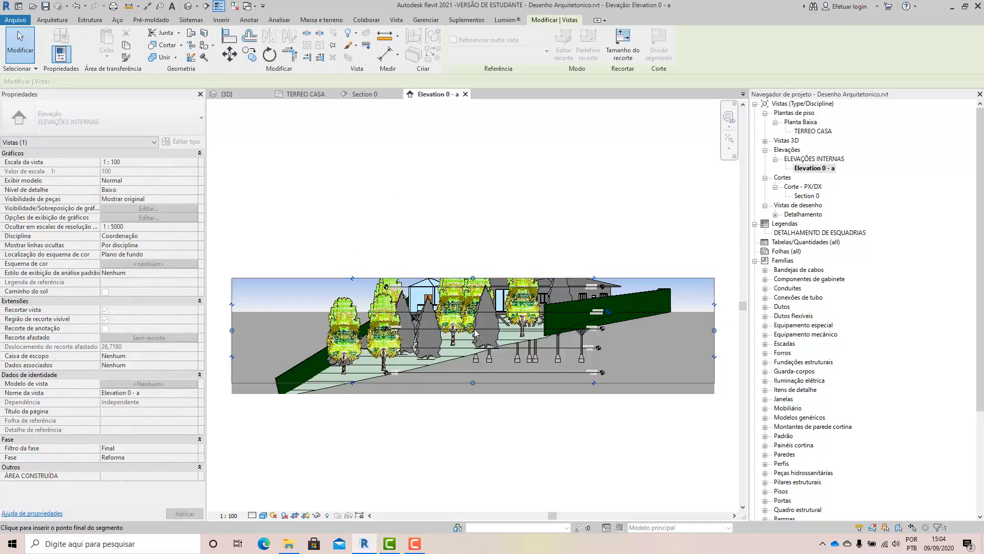
pyautogui.moveTo(473, 278); pyautogui.dragTo(472, 253)
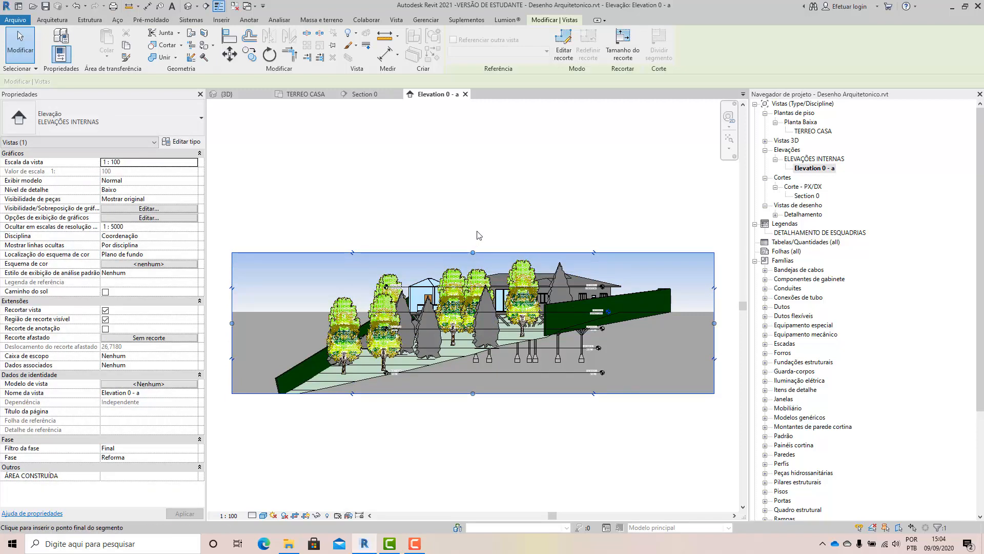
pyautogui.moveTo(477, 228); pyautogui.dragTo(476, 223)
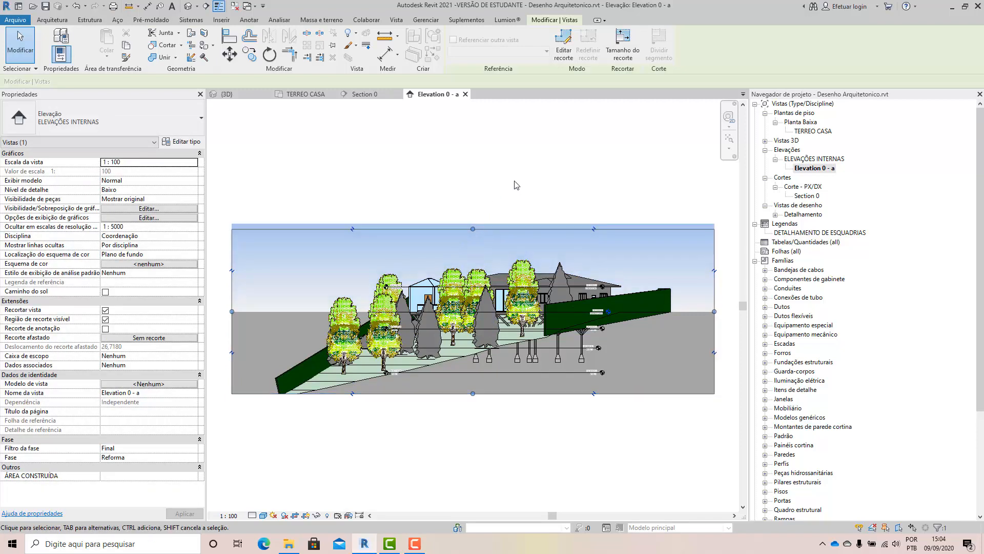
pyautogui.click(514, 181)
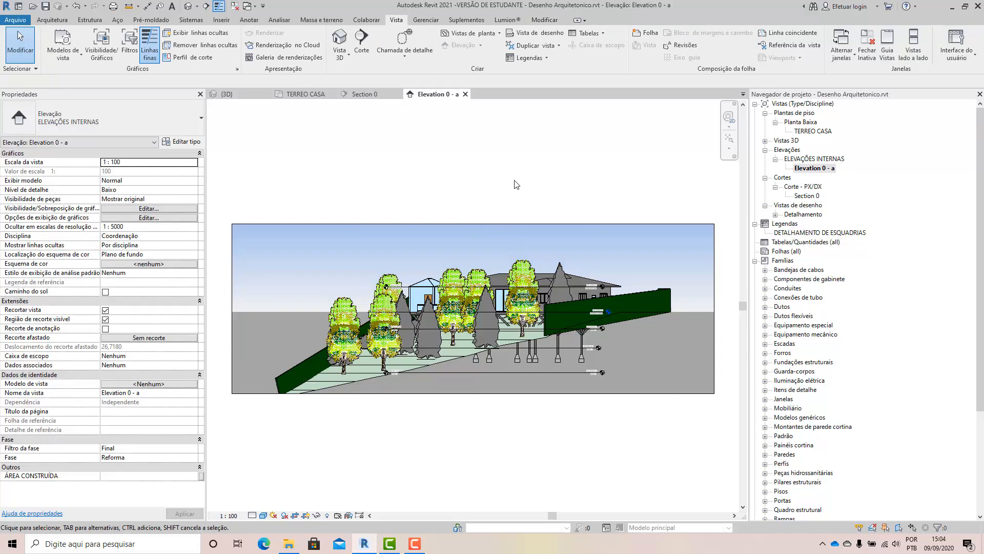
# Temporarily hide the vegetation category in the elevation view and inspect the house facade, deck supports and terrain.
pyautogui.scroll(2, 546, 390)
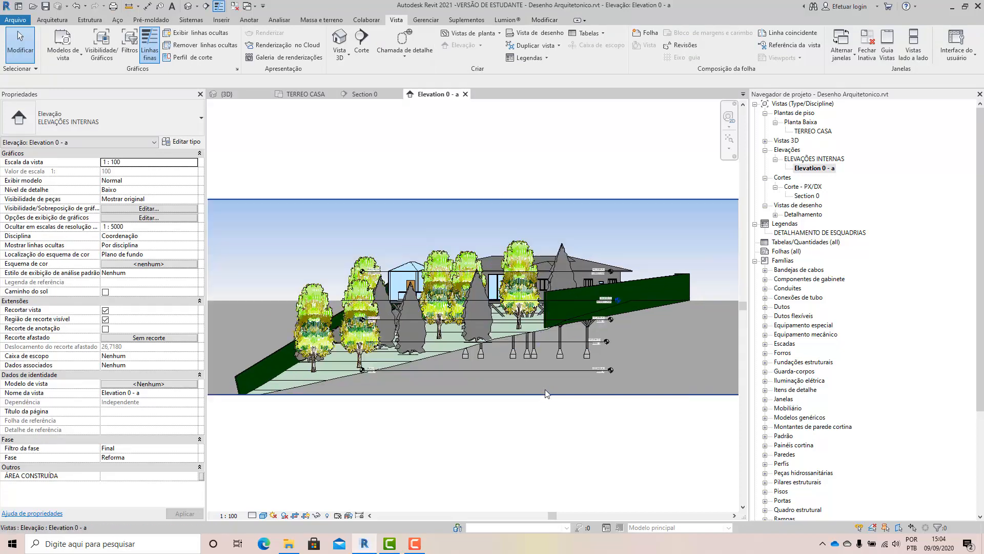
pyautogui.moveTo(669, 133); pyautogui.dragTo(251, 420)
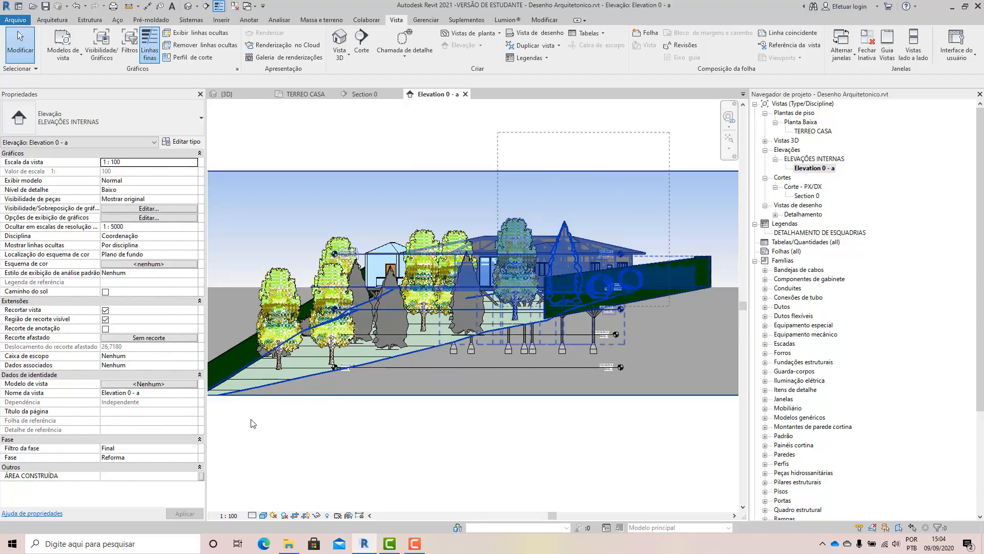
pyautogui.click(351, 435)
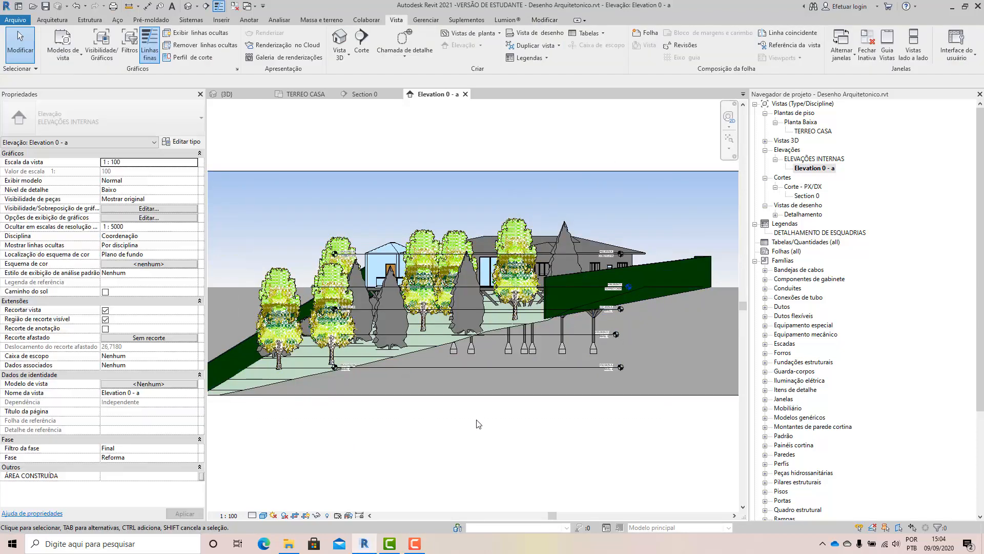
pyautogui.click(339, 248)
pyautogui.click(319, 514)
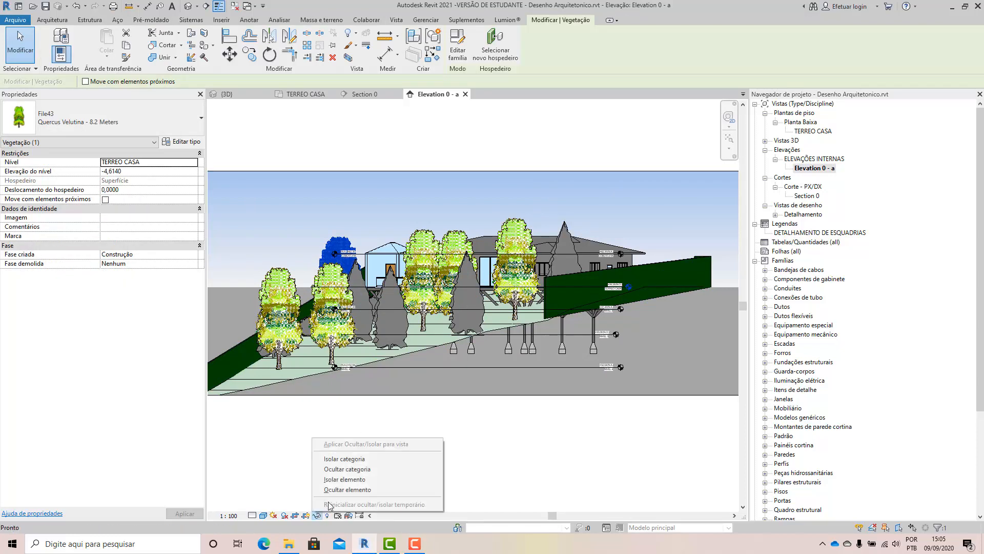
pyautogui.click(338, 476)
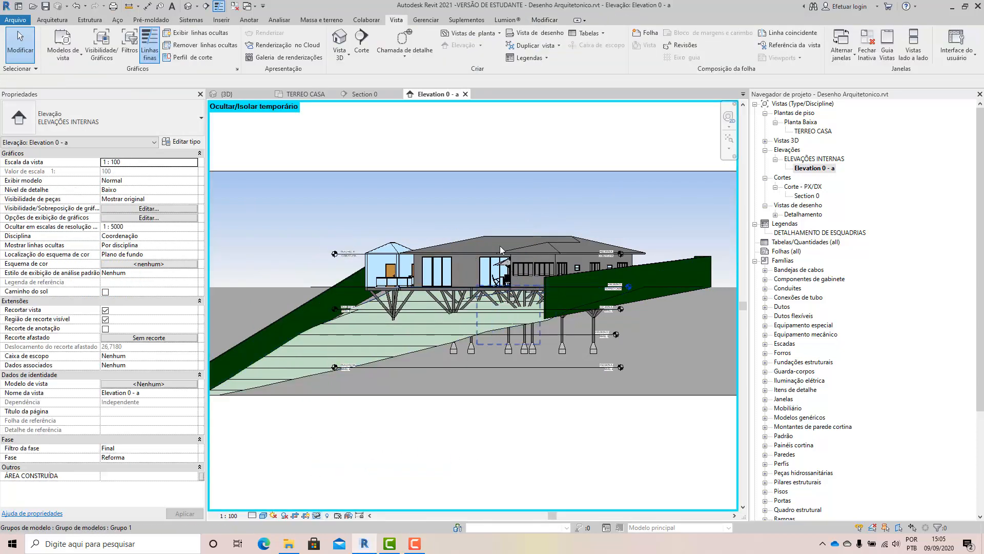
pyautogui.scroll(5, 496, 217)
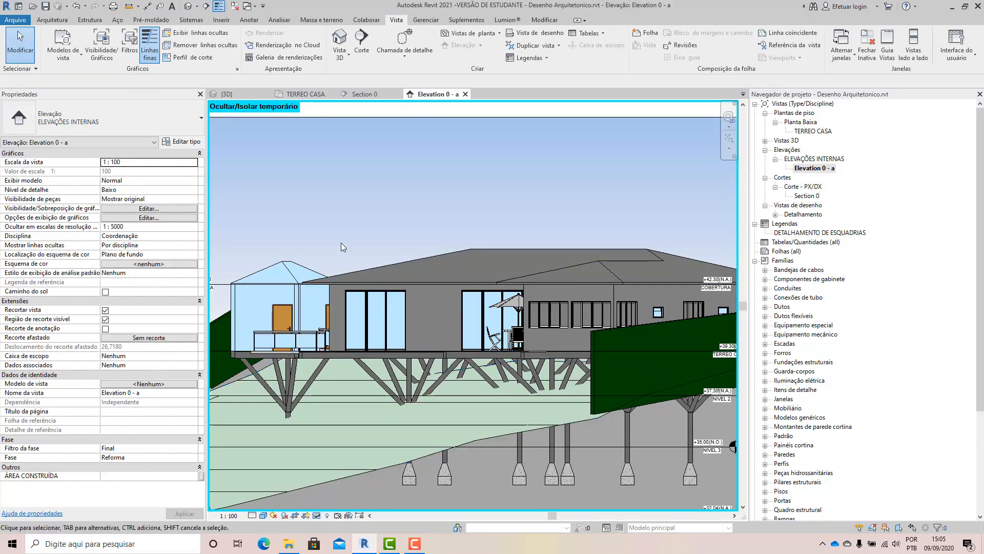
pyautogui.scroll(-2, 341, 242)
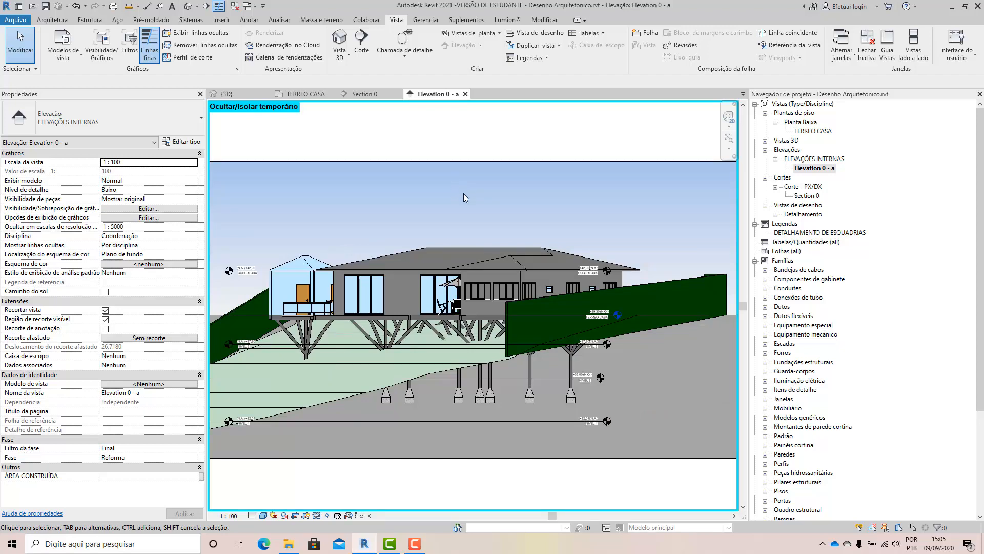
# Open the TERREO CASA floor plan and delete the elevation marker beside the lot together with its elevation view.
pyautogui.doubleClick(801, 131)
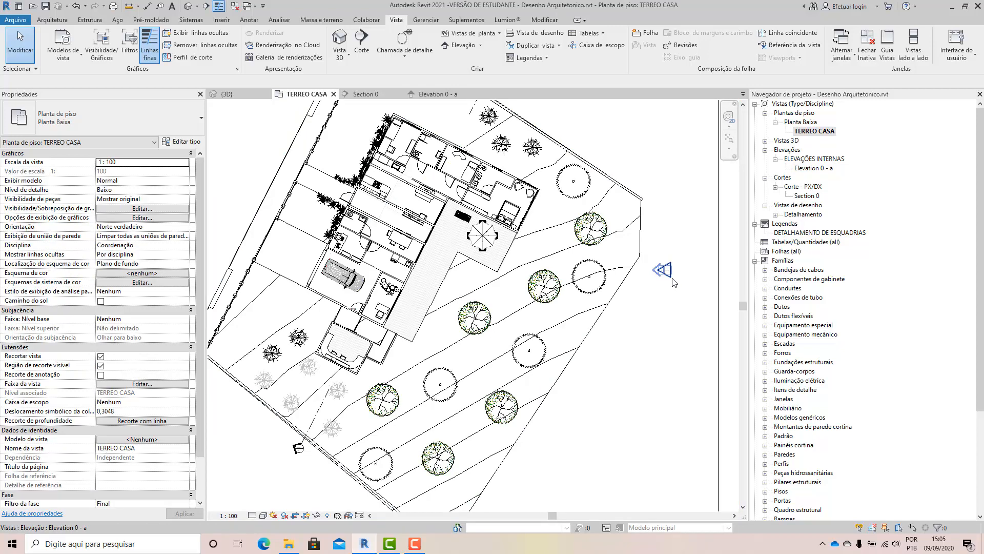
pyautogui.click(657, 260)
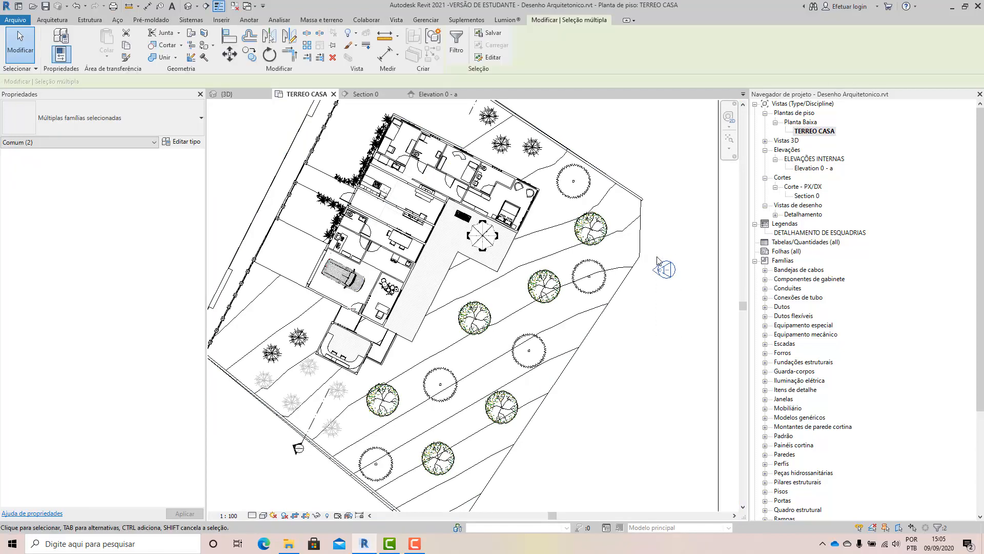
pyautogui.press('Delete')
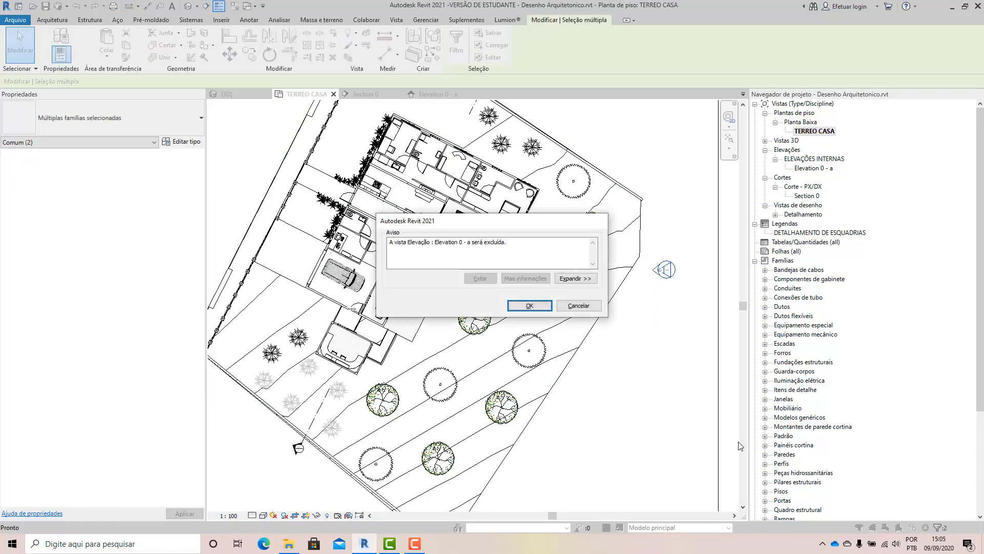
pyautogui.click(529, 306)
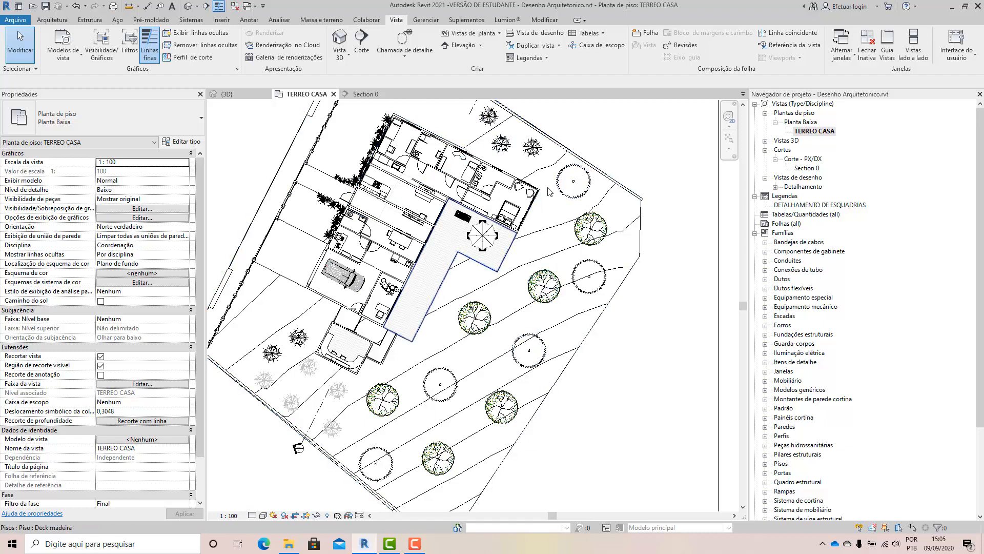
# Place four FACHADAS-type elevation markers around the house in the TERREO CASA plan, one facing each side.
pyautogui.click(464, 46)
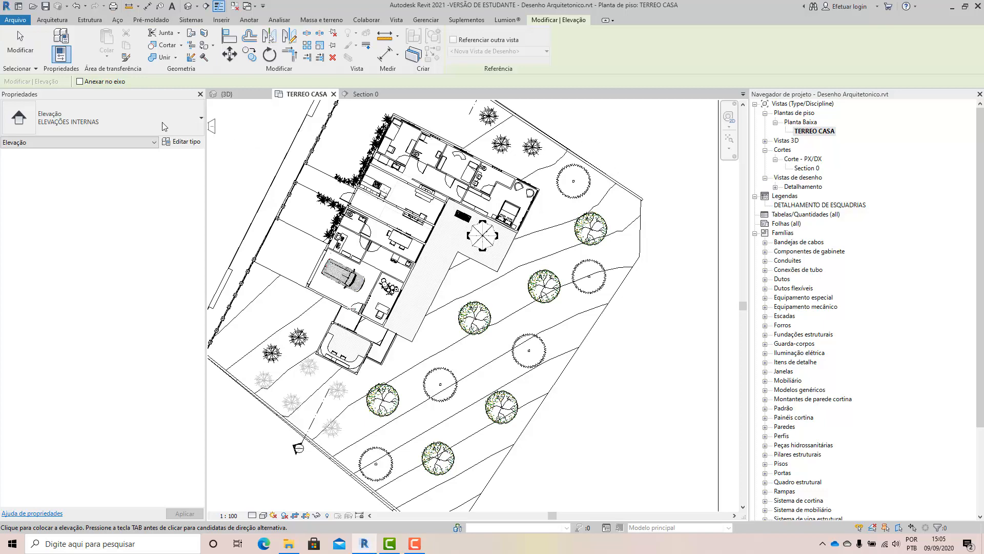
pyautogui.click(78, 122)
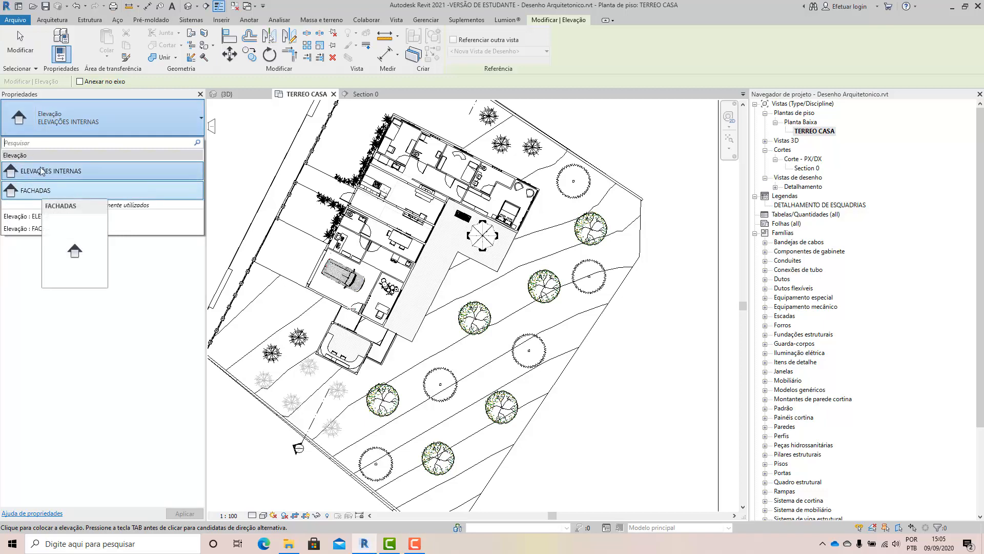
pyautogui.click(51, 183)
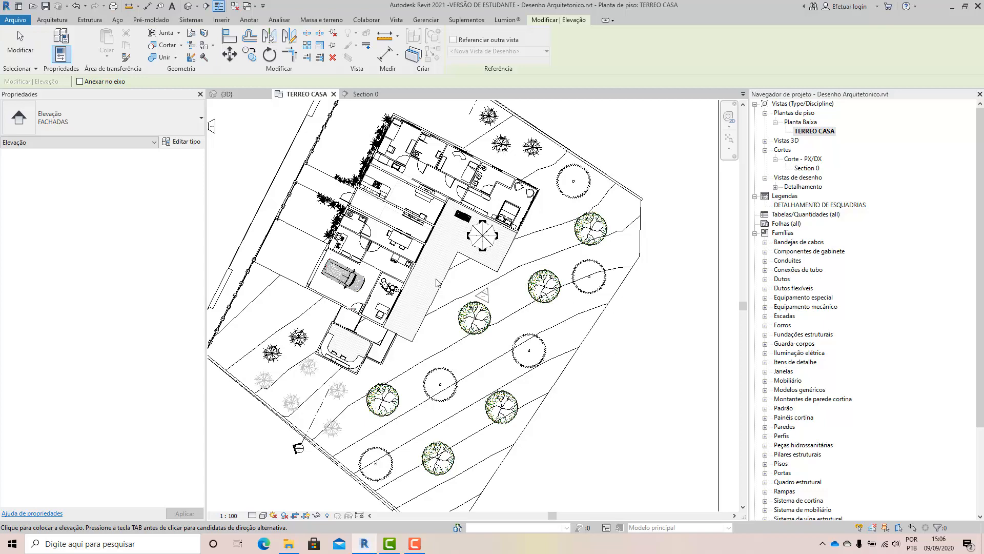
pyautogui.scroll(3, 420, 273)
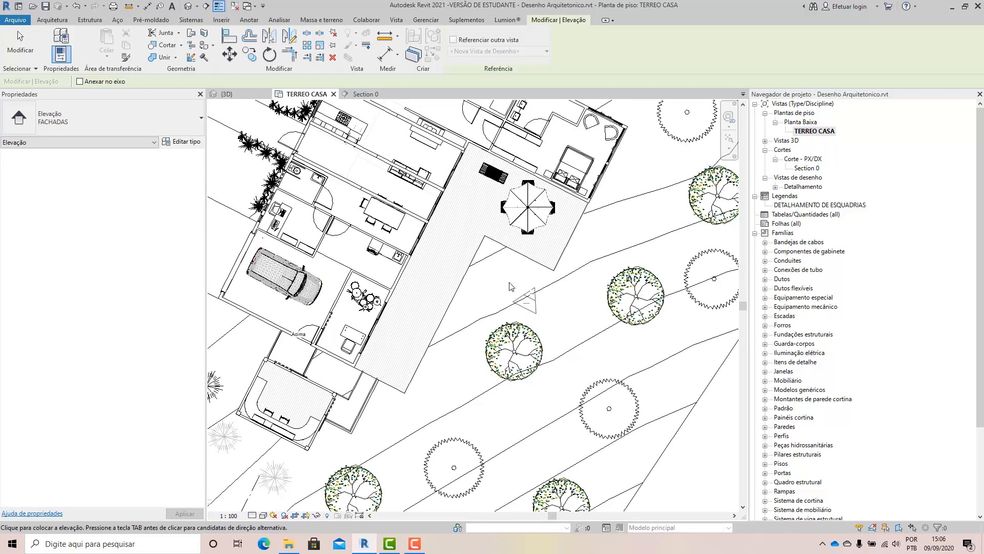
pyautogui.click(568, 303)
pyautogui.scroll(-5, 572, 307)
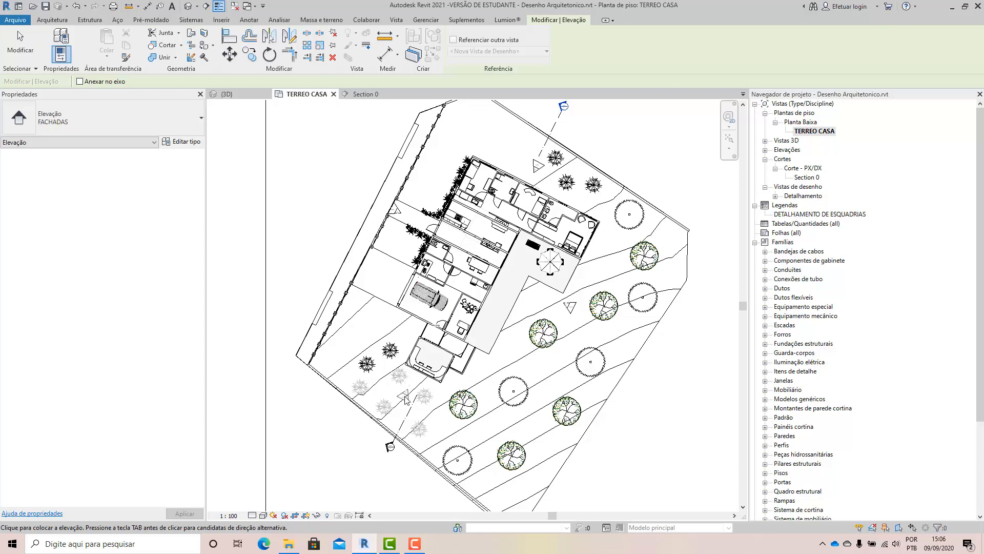
pyautogui.press('Escape')
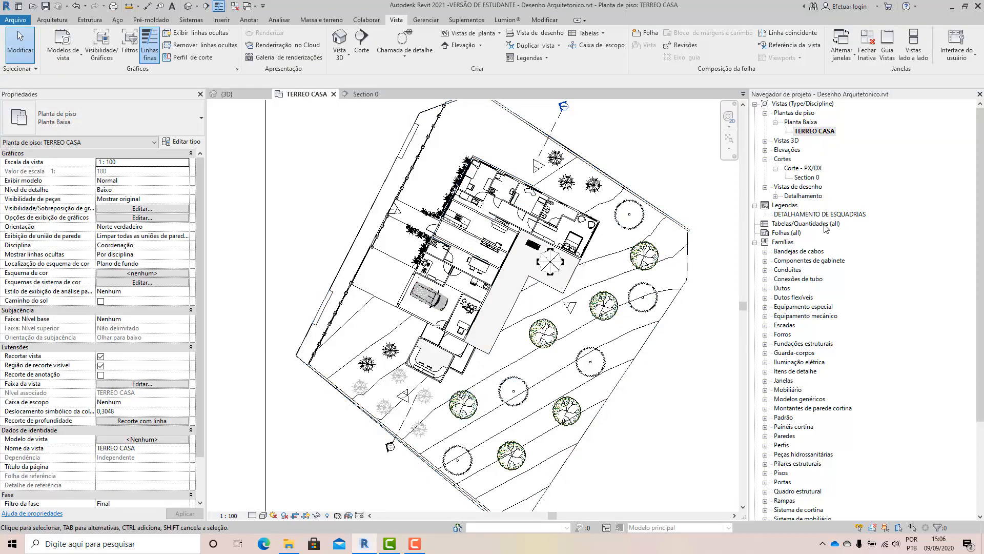
# Expand the FACHADAS elevations in the project browser and select Elevation 3 - a.
pyautogui.click(766, 150)
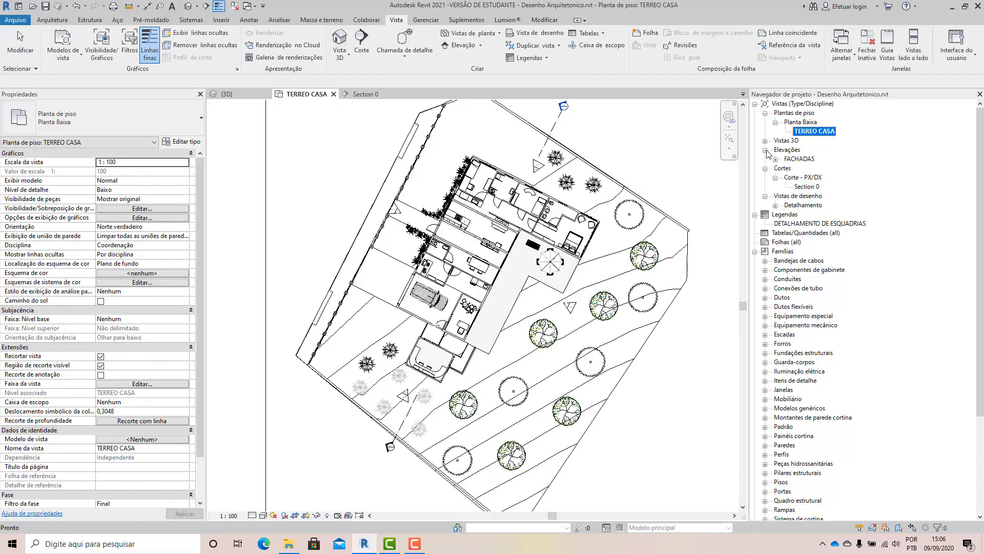
pyautogui.click(777, 160)
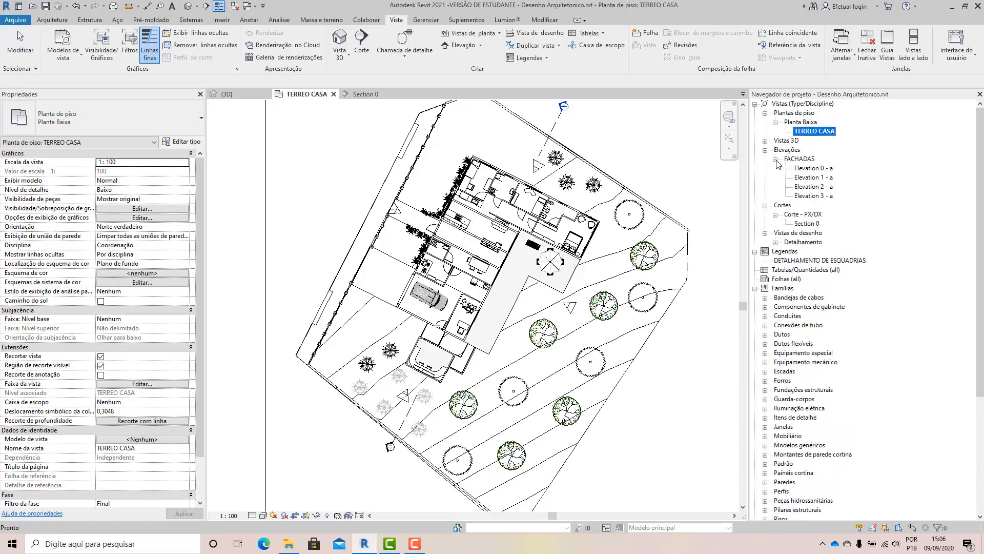
pyautogui.click(815, 196)
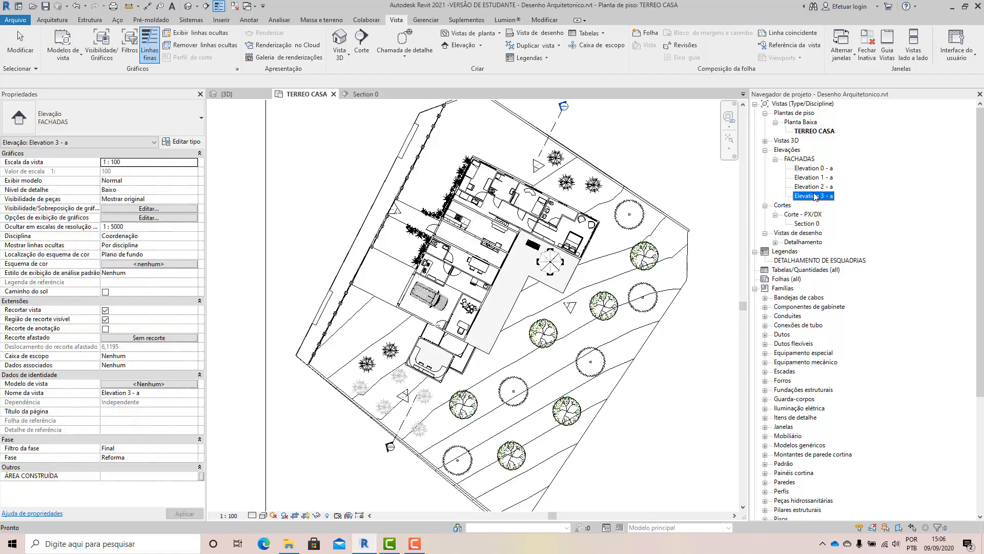
# Select the view arrow of the elevation marker on the deck side of the house and go to its elevation view.
pyautogui.click(567, 307)
pyautogui.rightClick(566, 308)
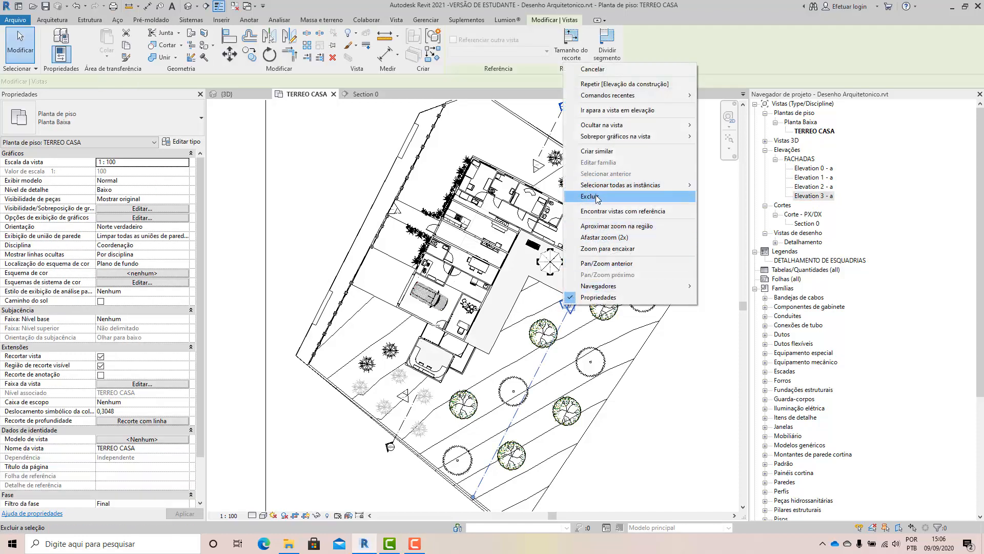
pyautogui.click(614, 110)
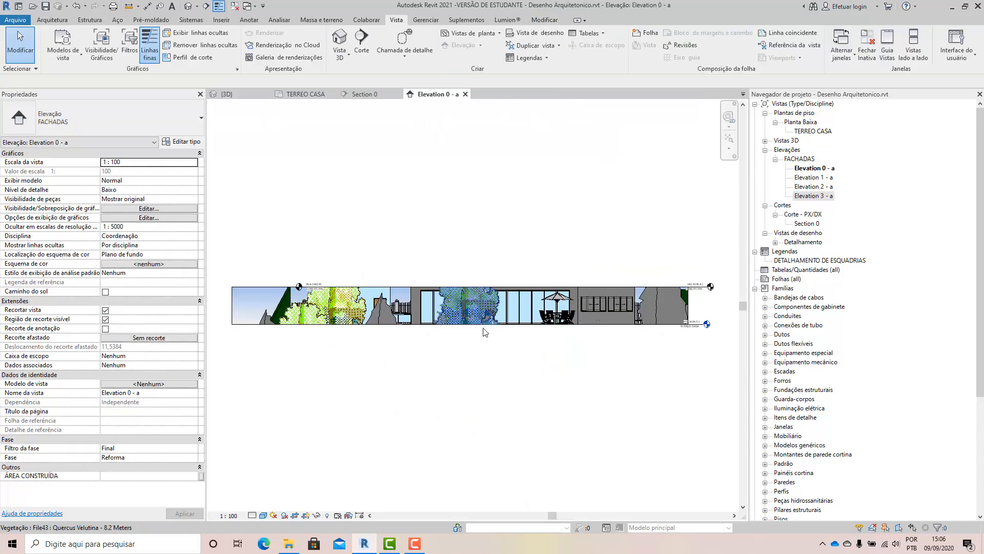
# Extend the elevation's crop region down into the terrain and up well above the trees and roof.
pyautogui.click(510, 328)
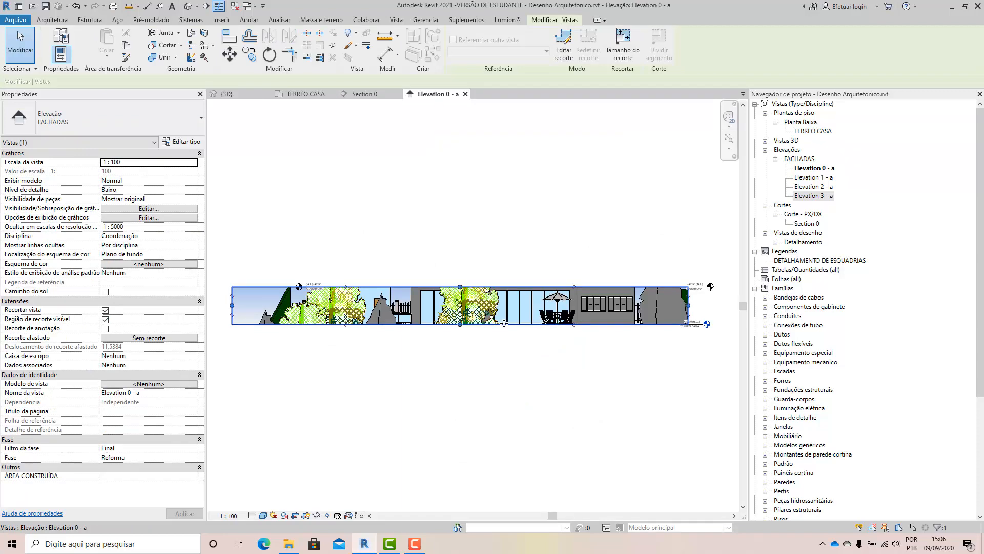
pyautogui.click(463, 325)
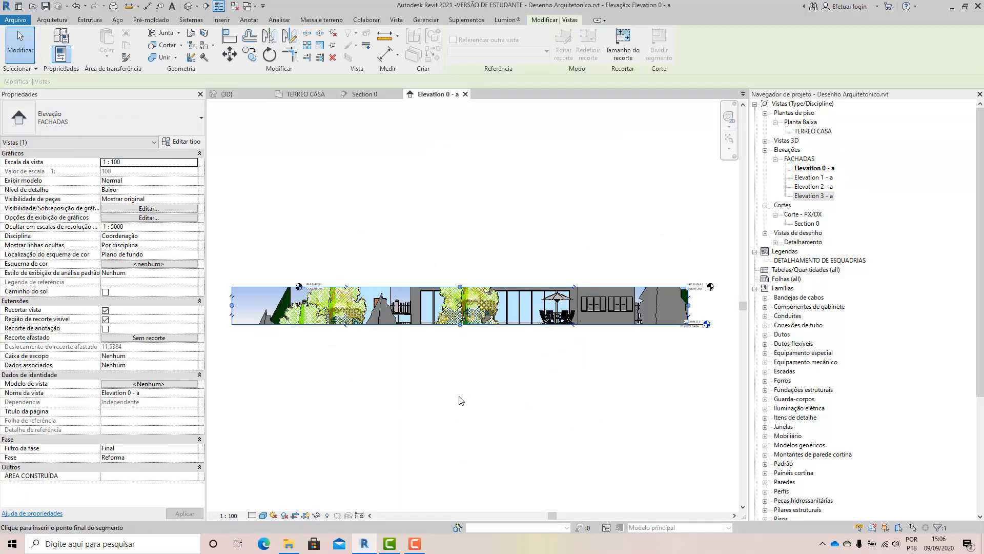
pyautogui.moveTo(461, 287); pyautogui.dragTo(458, 241)
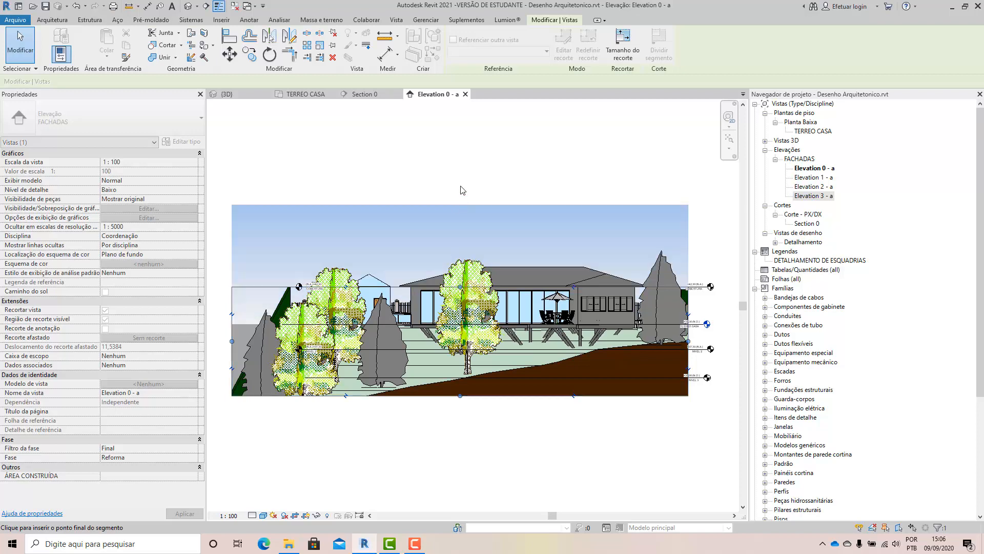
pyautogui.click(548, 175)
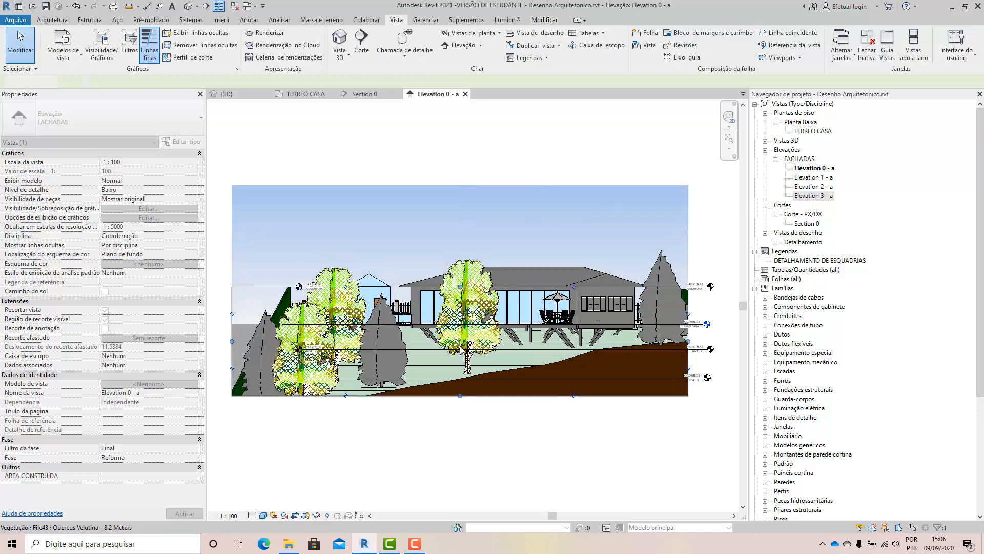
# Temporarily hide the vegetation category in the elevation view and inspect the facade and deck supports.
pyautogui.click(463, 347)
pyautogui.click(319, 516)
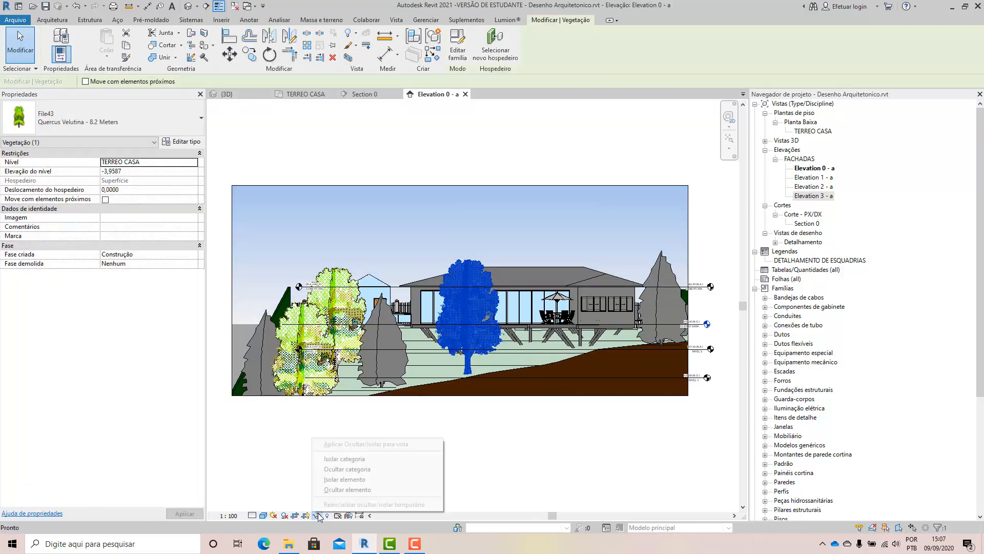
pyautogui.click(349, 468)
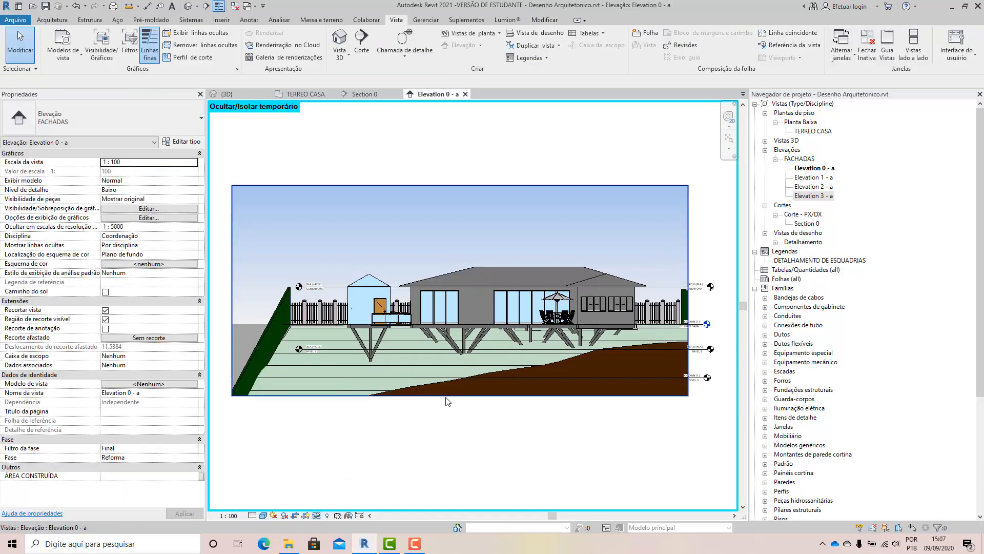
pyautogui.scroll(1, 506, 293)
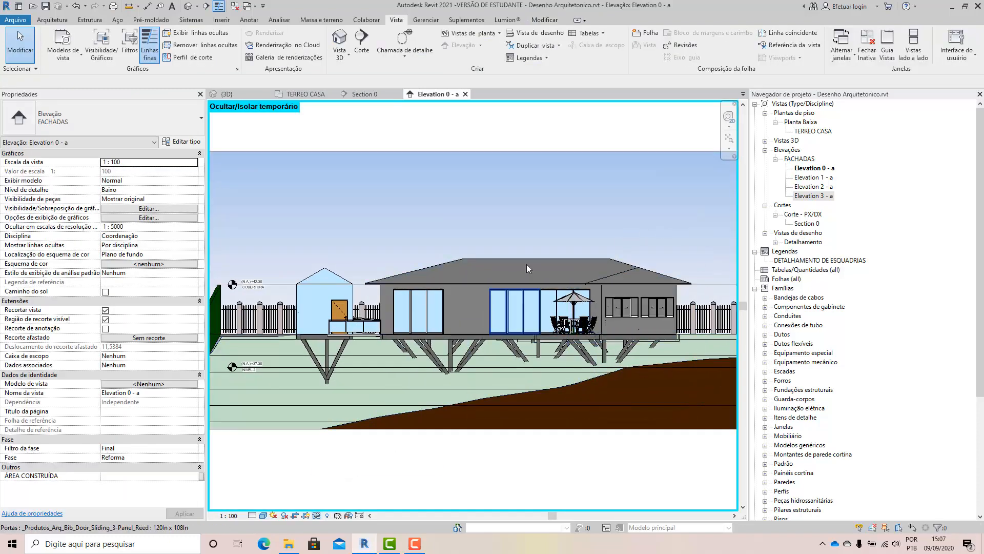
pyautogui.scroll(-1, 488, 308)
pyautogui.scroll(-1, 476, 310)
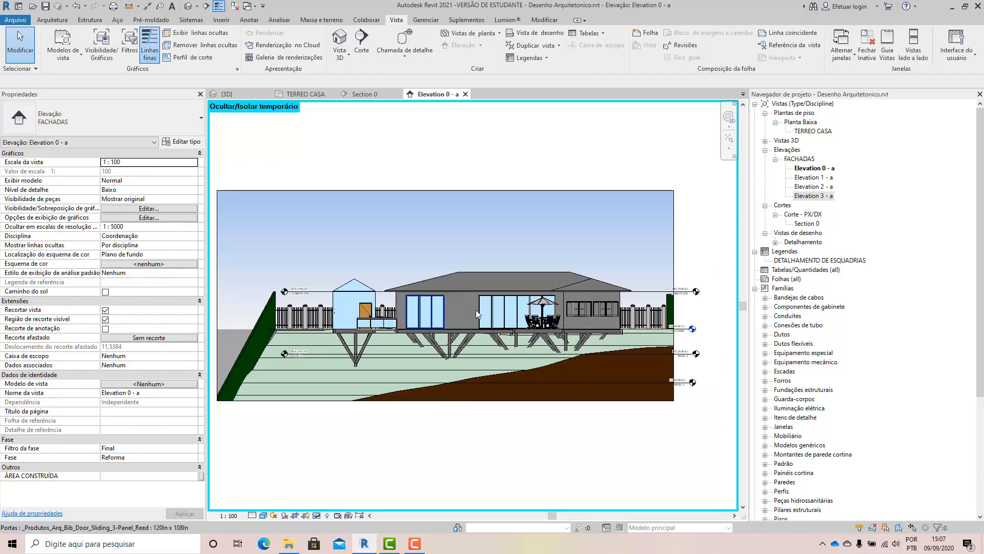
# Extend the lower edge of the elevation's crop region farther down to include more terrain and the lowest level line.
pyautogui.scroll(1, 587, 307)
pyautogui.click(509, 431)
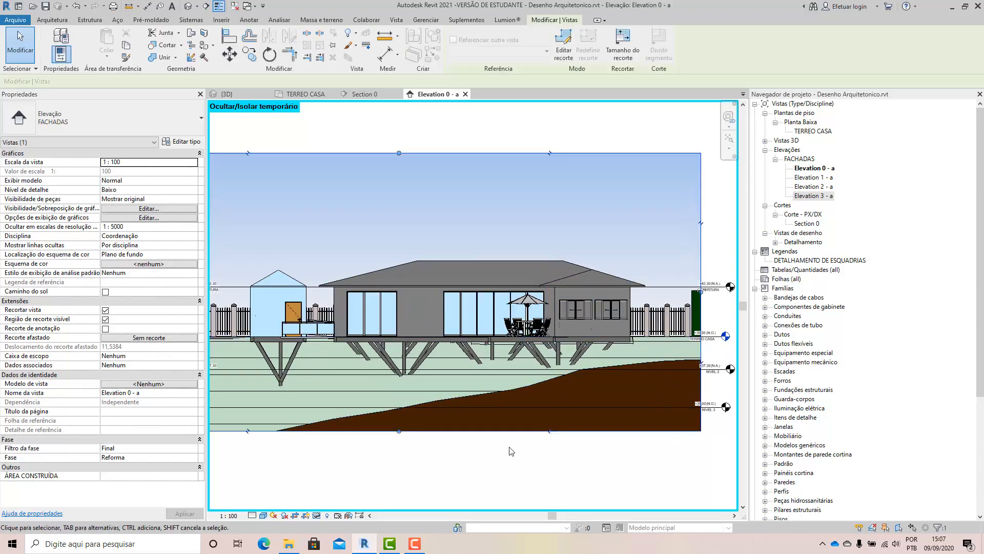
pyautogui.scroll(-1, 482, 444)
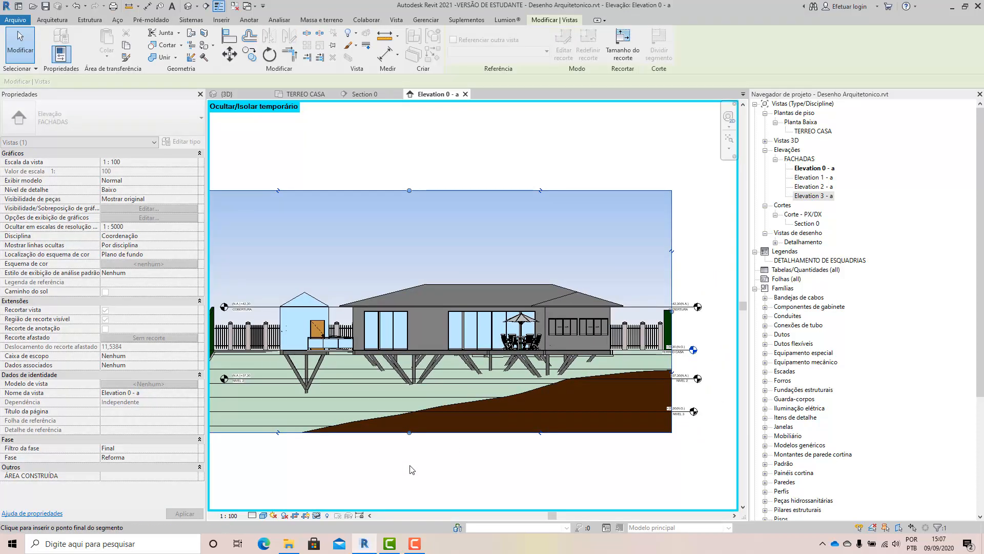
pyautogui.moveTo(410, 465); pyautogui.dragTo(410, 469)
pyautogui.click(526, 161)
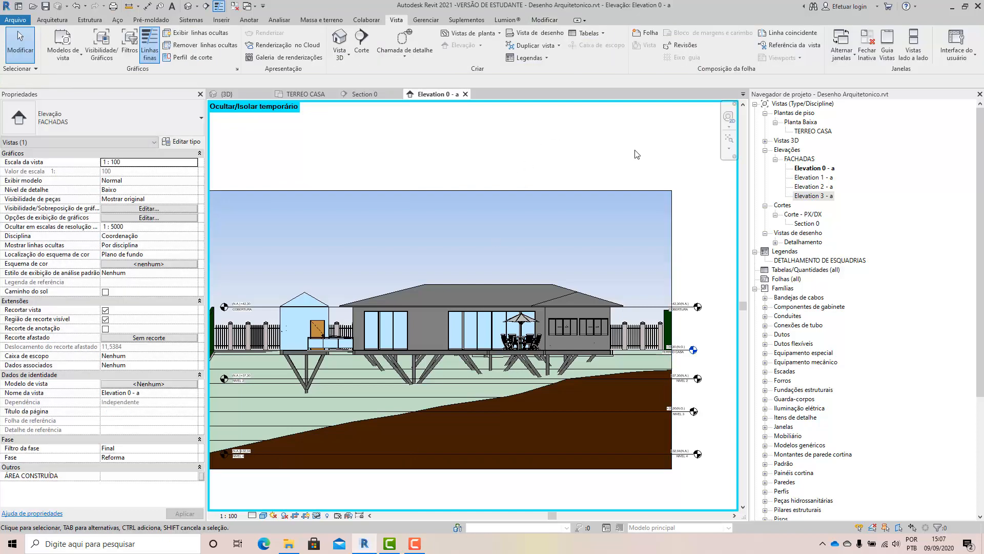
# Widen the elevation's crop region past the green boundary wall on the side of the shuttered windows.
pyautogui.scroll(-1, 637, 154)
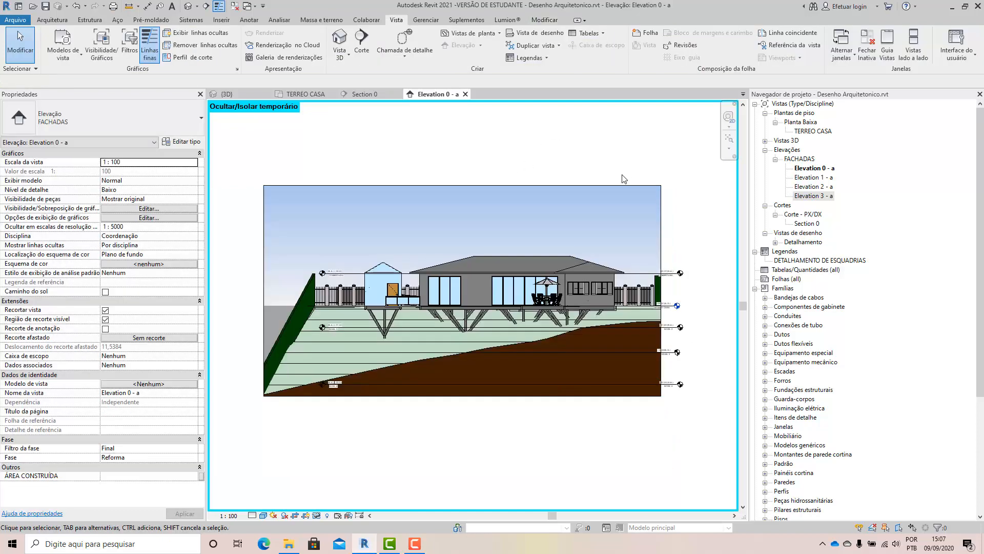
pyautogui.click(661, 222)
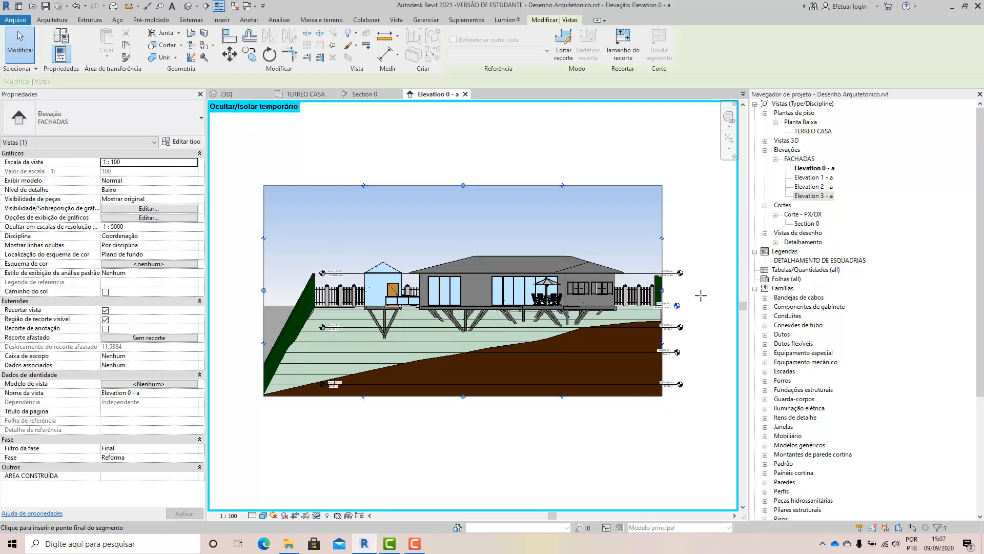
pyautogui.moveTo(701, 296); pyautogui.dragTo(701, 296)
pyautogui.click(509, 435)
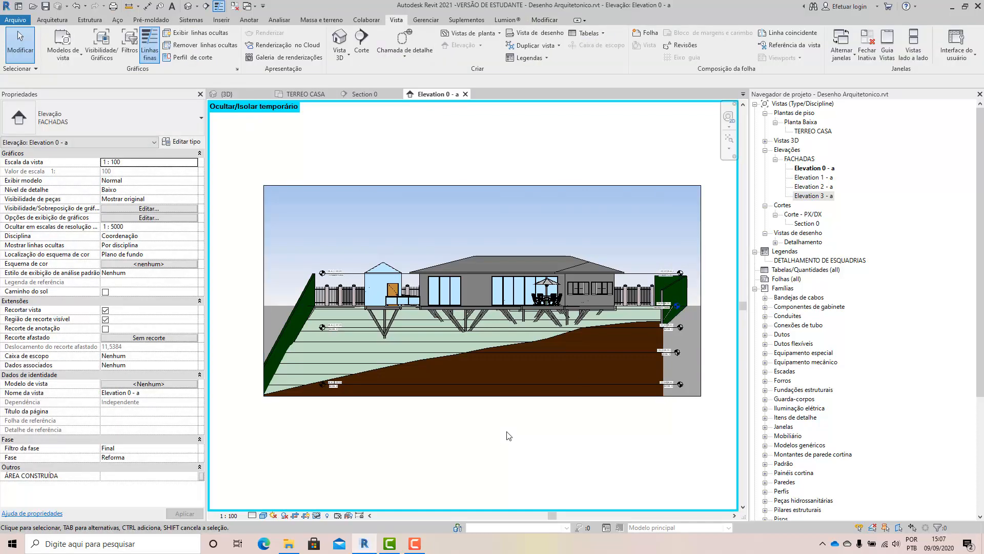
pyautogui.click(391, 544)
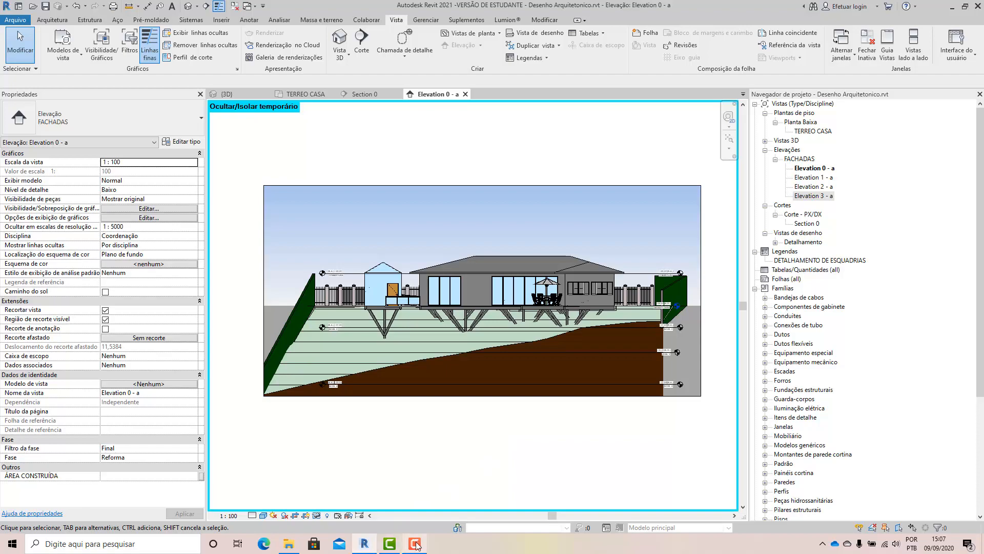